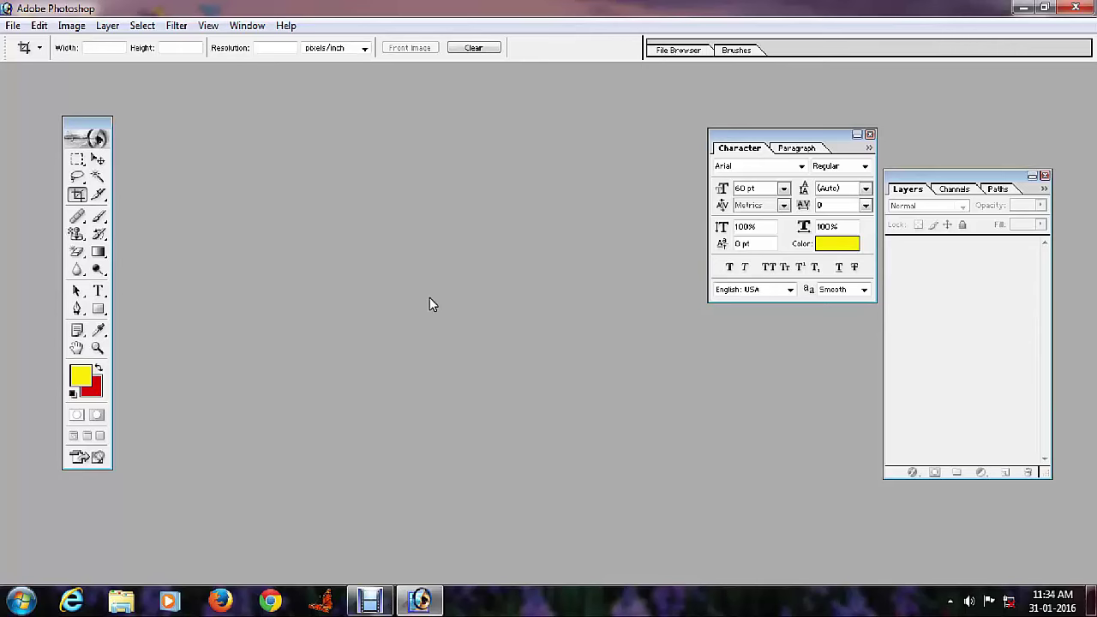
- Start a new document and switch the width and height units to millimetres
key(ctrl+n)
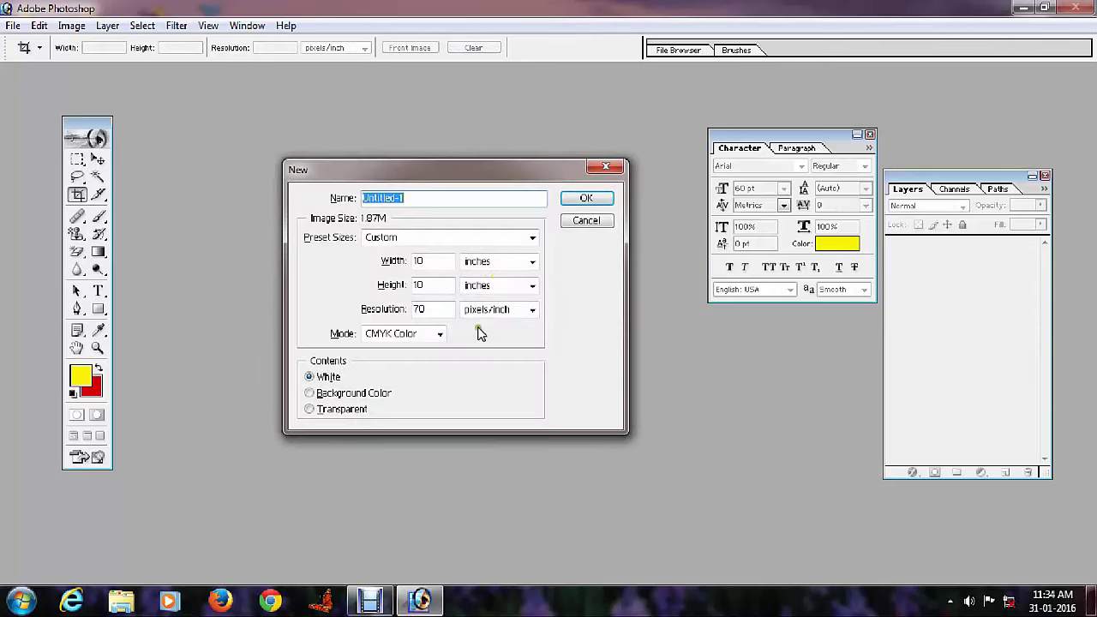
click(594, 219)
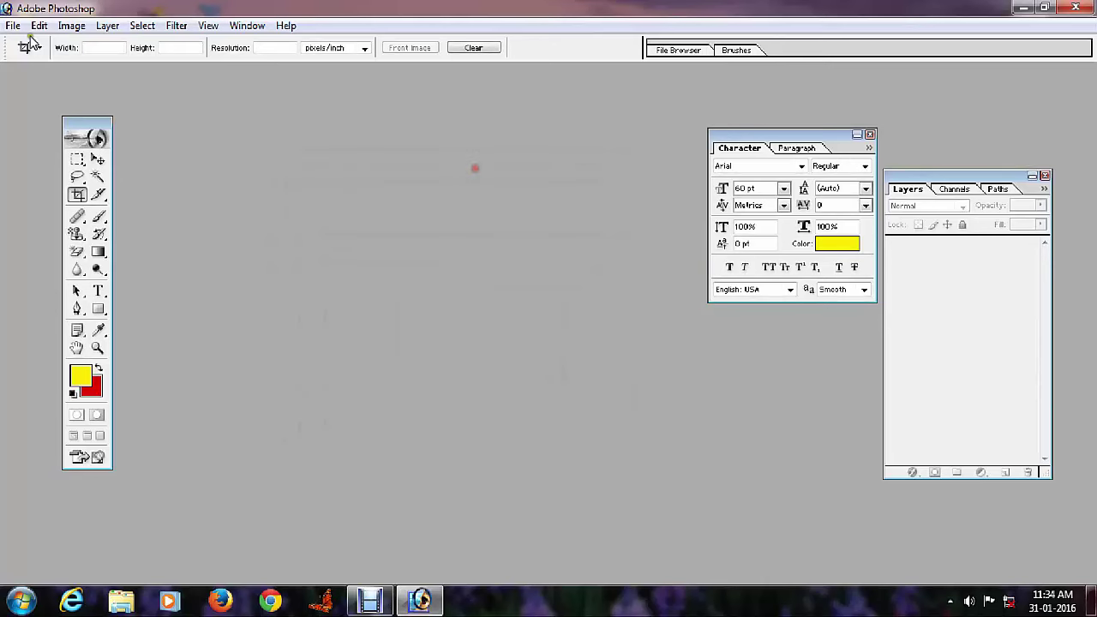
click(13, 26)
click(34, 42)
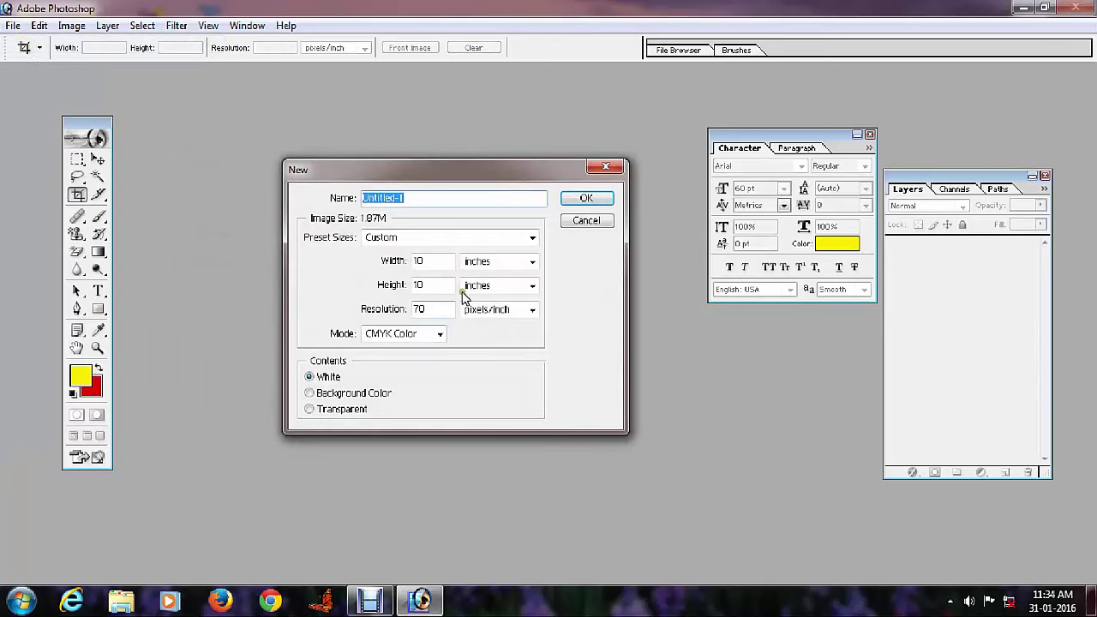
click(484, 262)
click(505, 316)
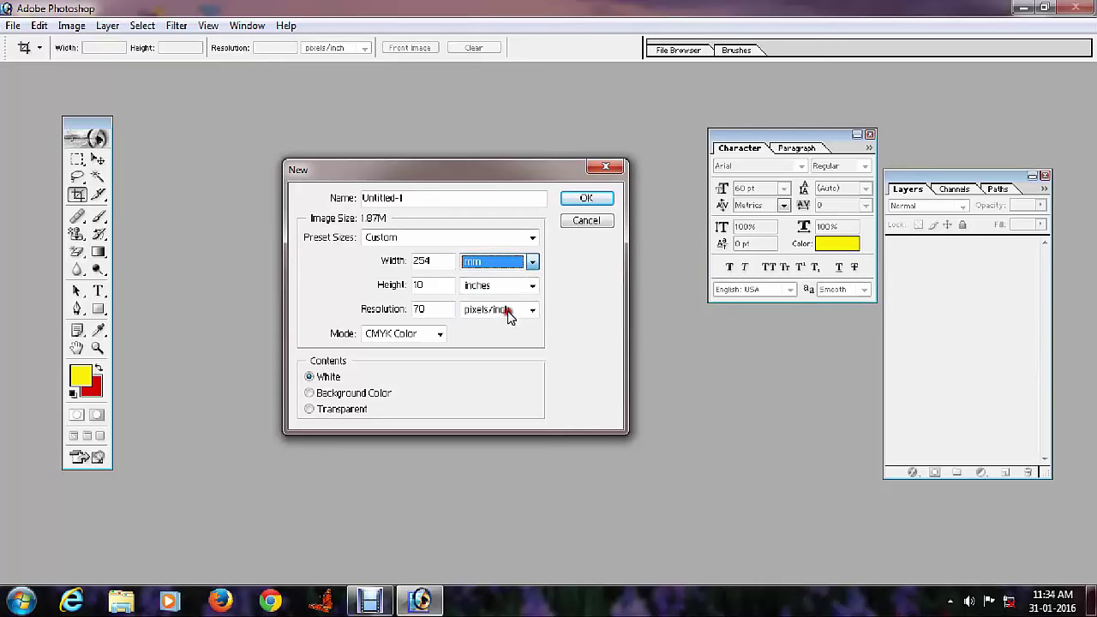
click(531, 285)
click(499, 340)
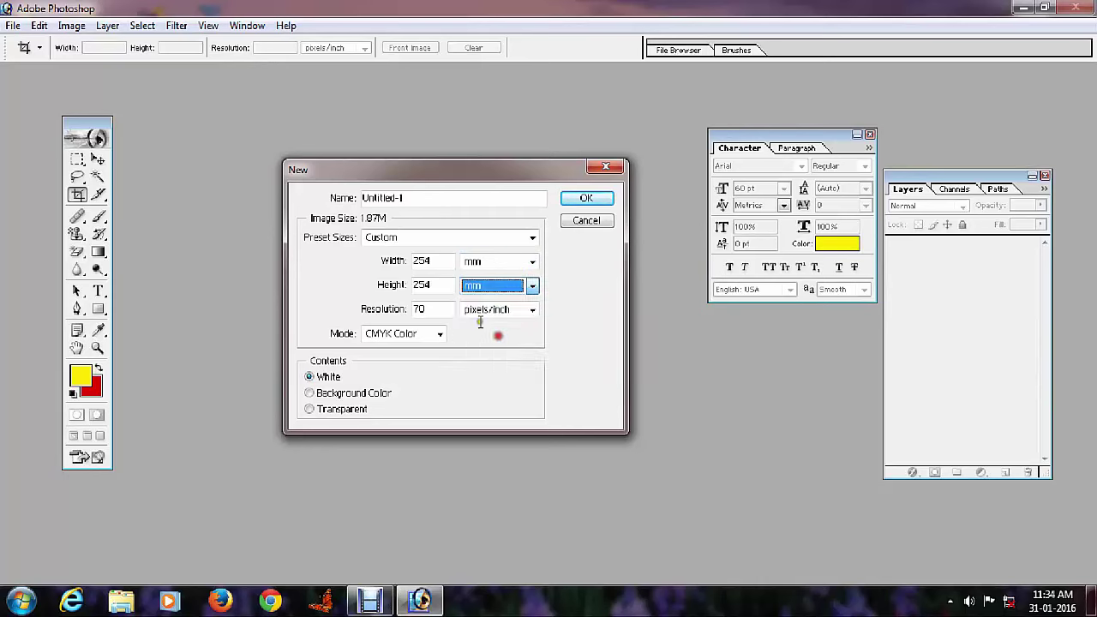
- Enter 300 pixels/inch resolution and a 92 × 54 mm size, then create the document
drag(433, 309, 408, 310)
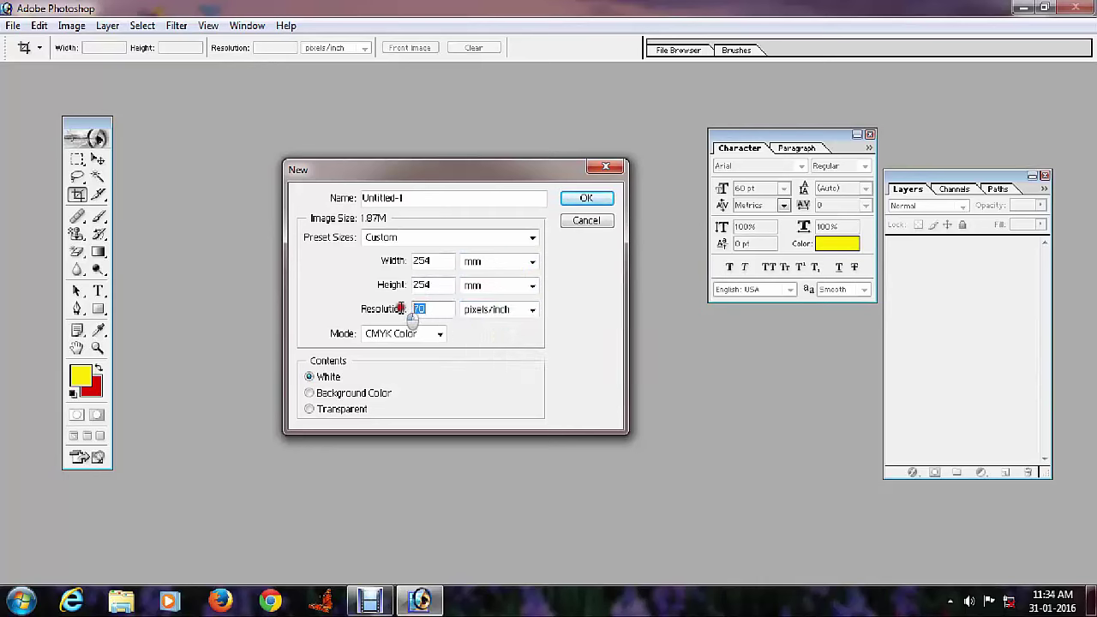
text(3)
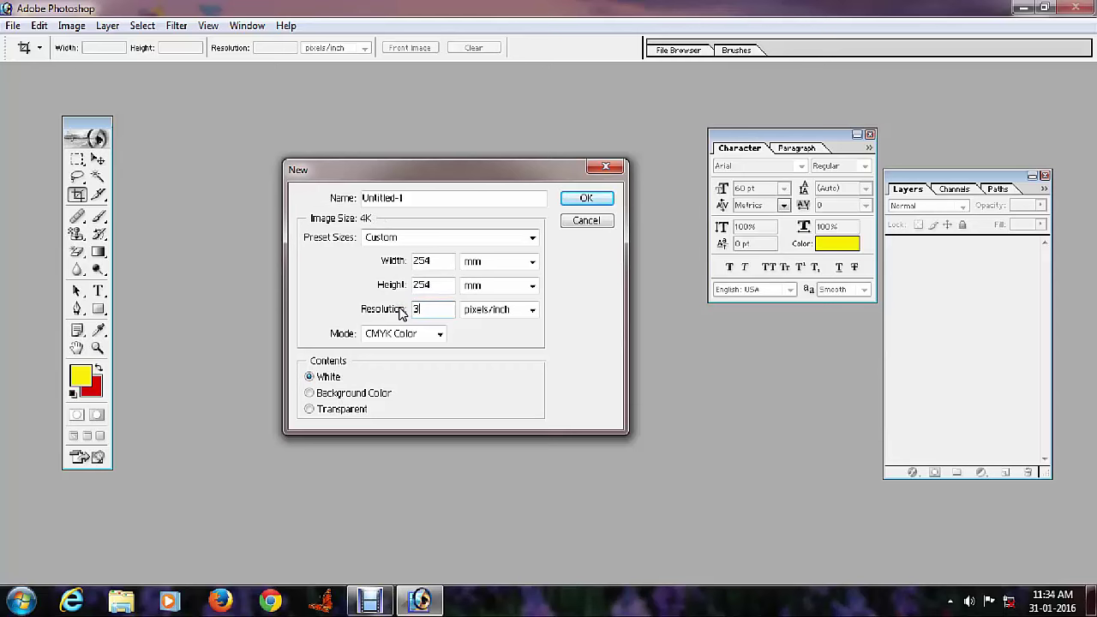
text(00)
drag(434, 260, 394, 260)
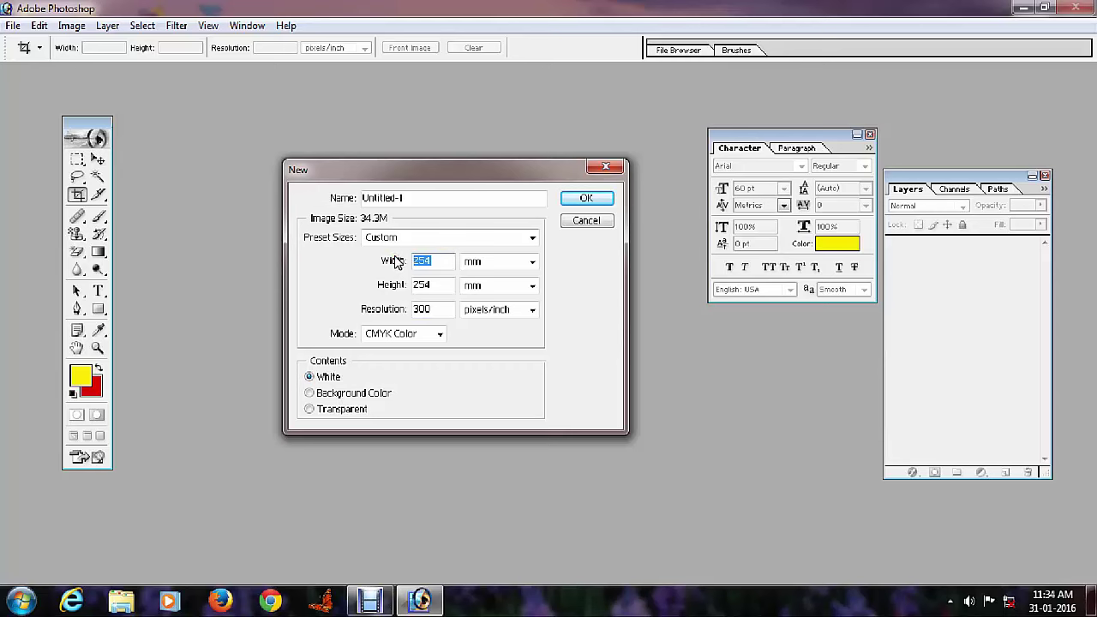
text(92)
key(Tab)
key(Tab)
text(5)
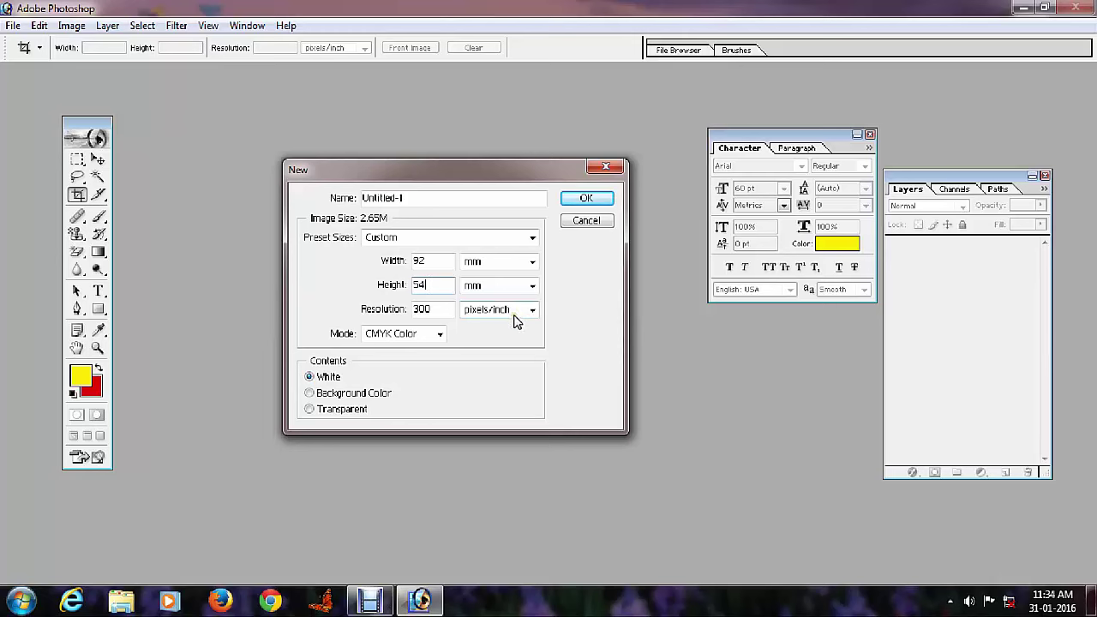
click(588, 201)
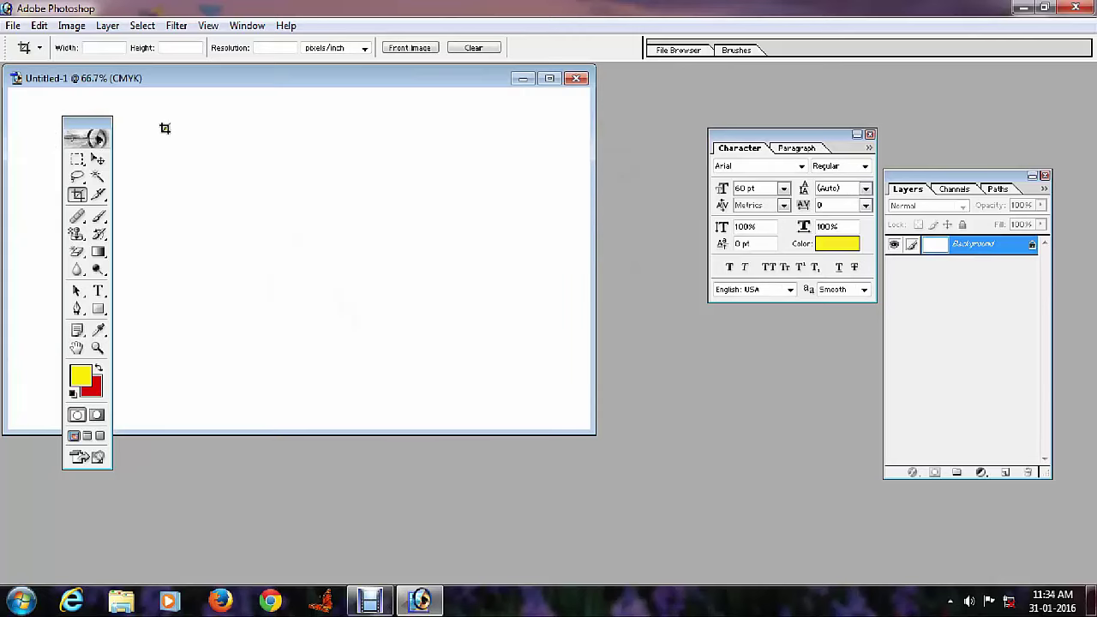
- Maximize the document window and close the Character and Layers panels
click(550, 79)
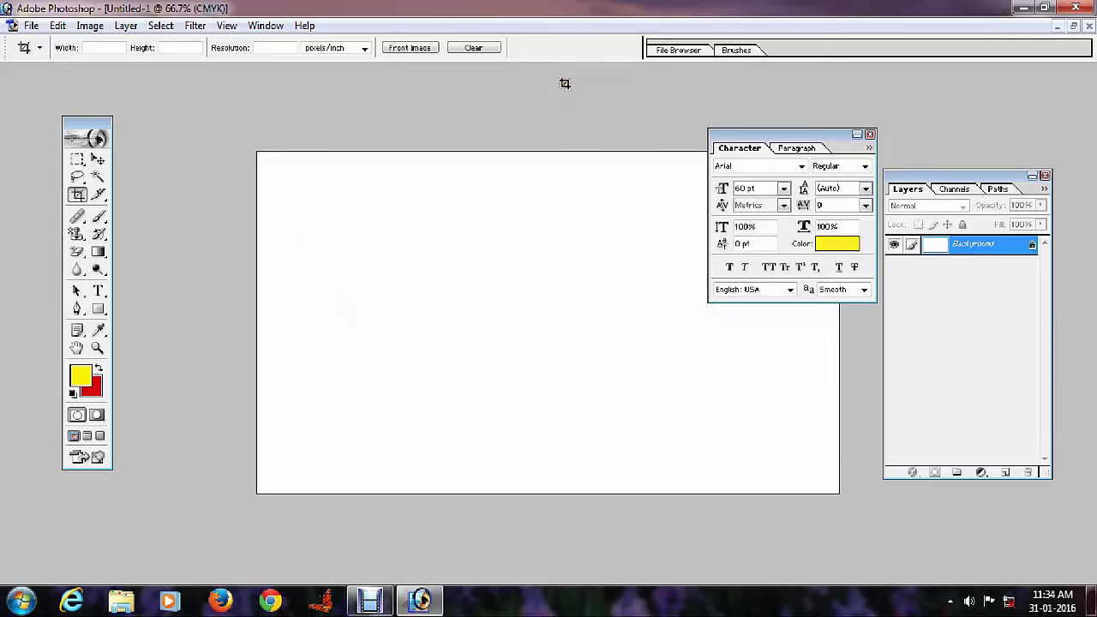
click(870, 134)
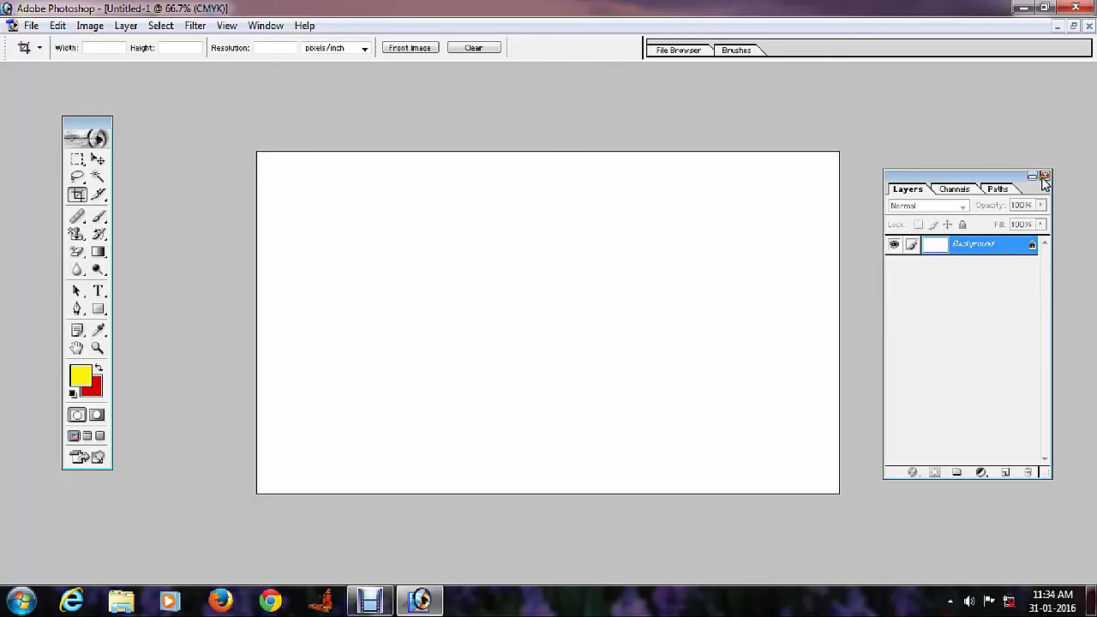
click(1044, 177)
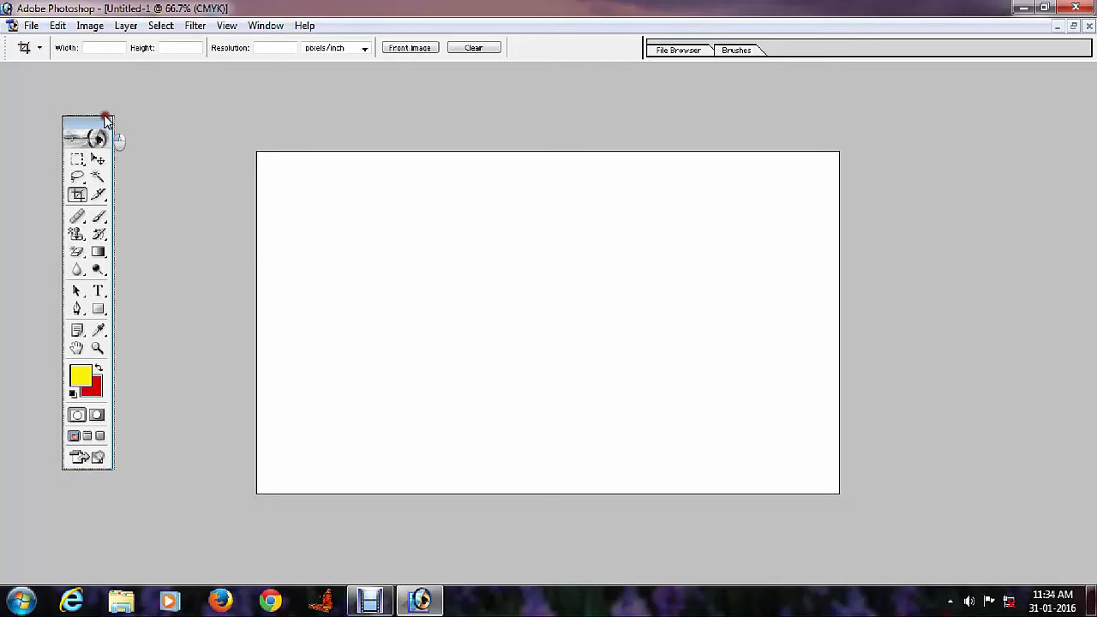
- Nudge the tools palette, toggle the panels with Tab, and collapse then re-expand the toolbox
drag(102, 117, 105, 112)
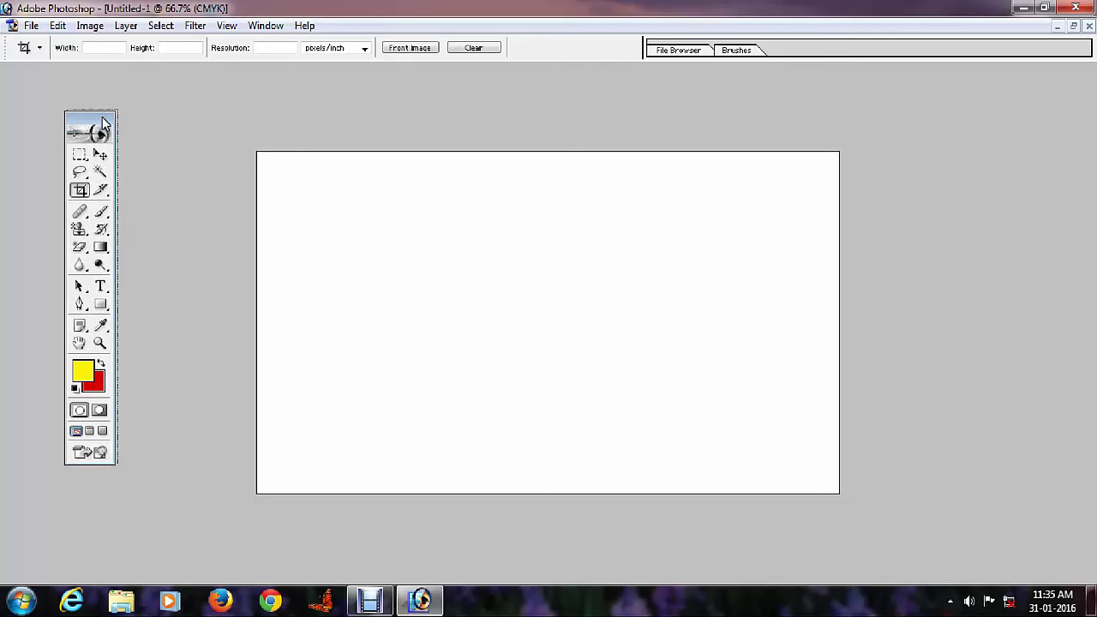
key(Tab)
key(Tab)
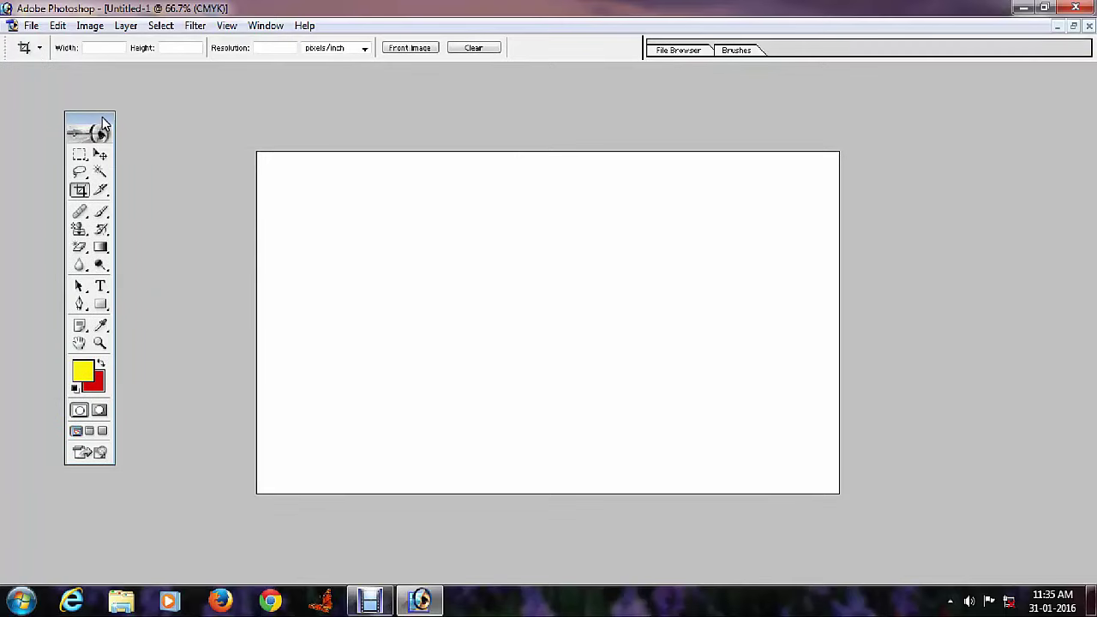
double_click(102, 123)
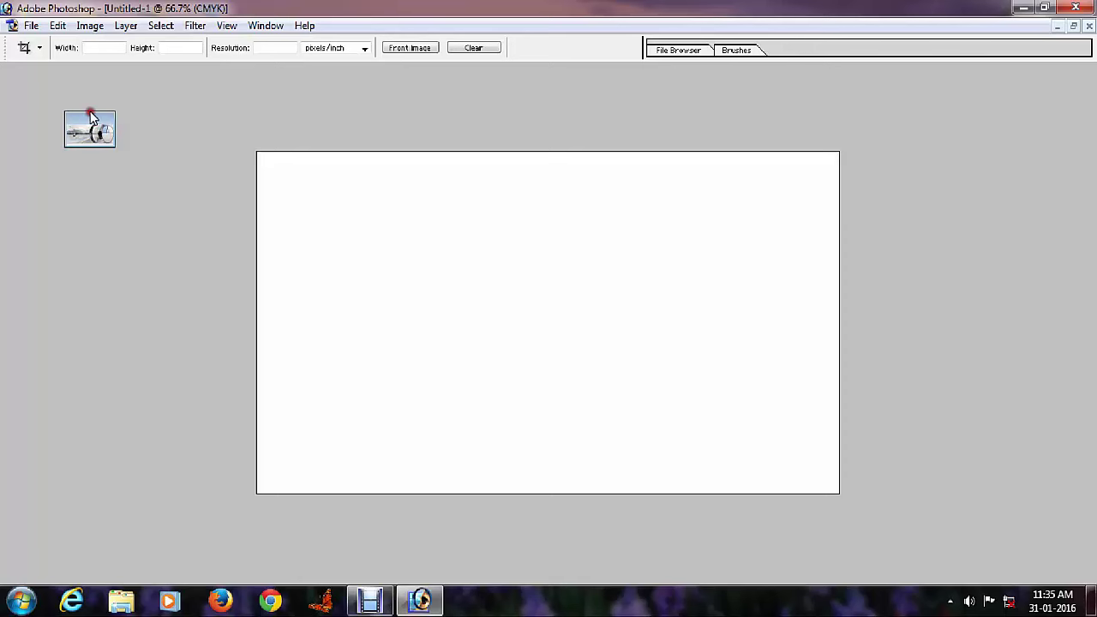
double_click(93, 117)
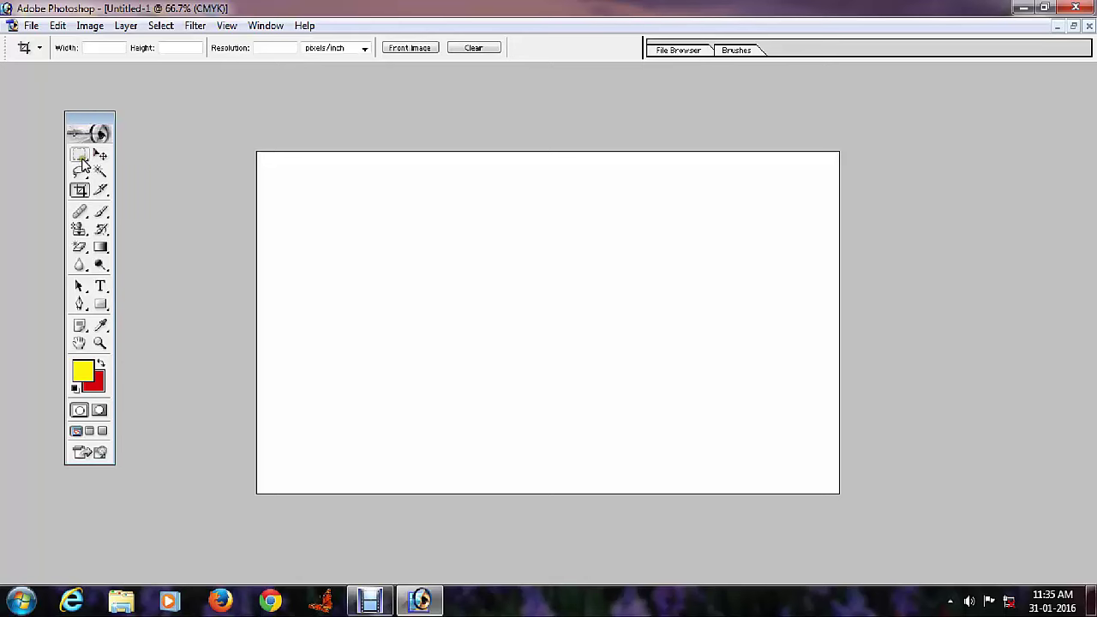
- Type the institute name heading at 24 pt, correcting typos along the way
key(t)
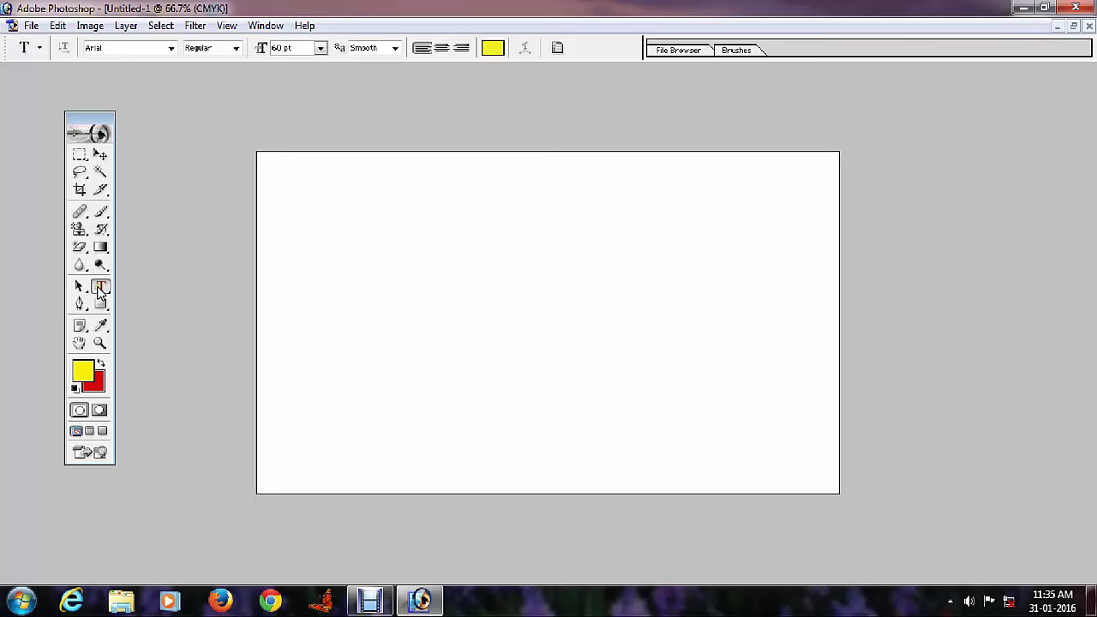
click(365, 297)
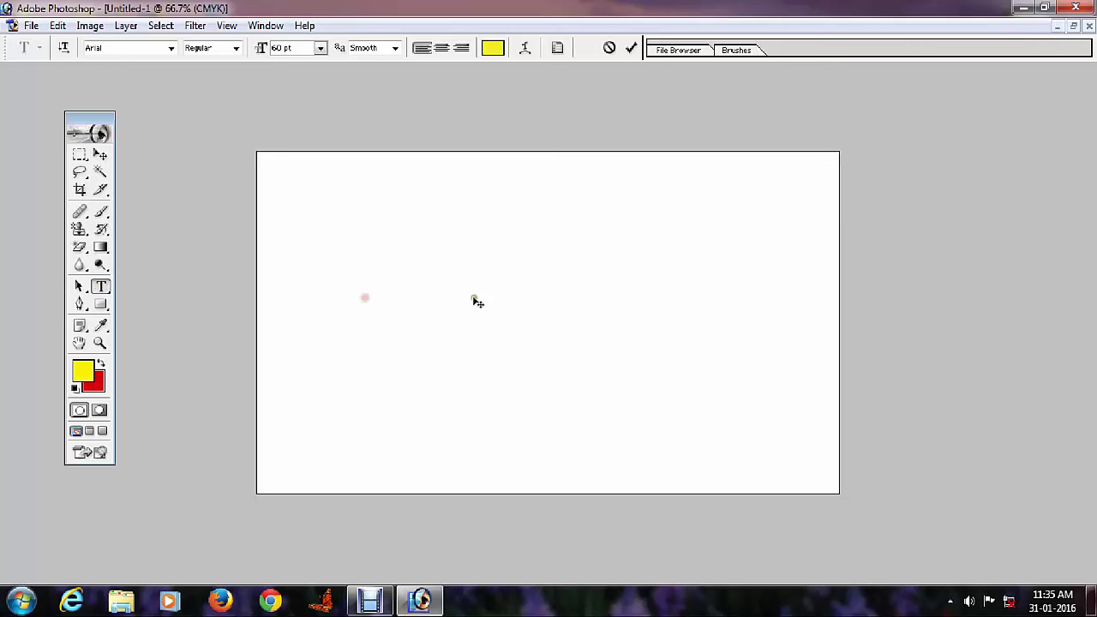
click(321, 48)
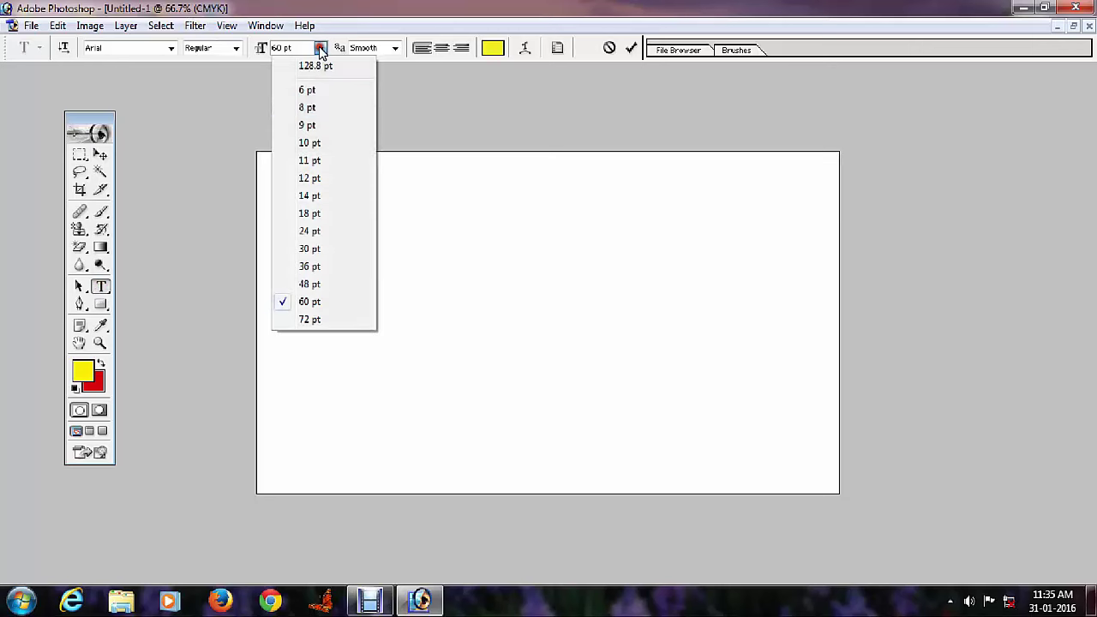
click(312, 230)
text(S)
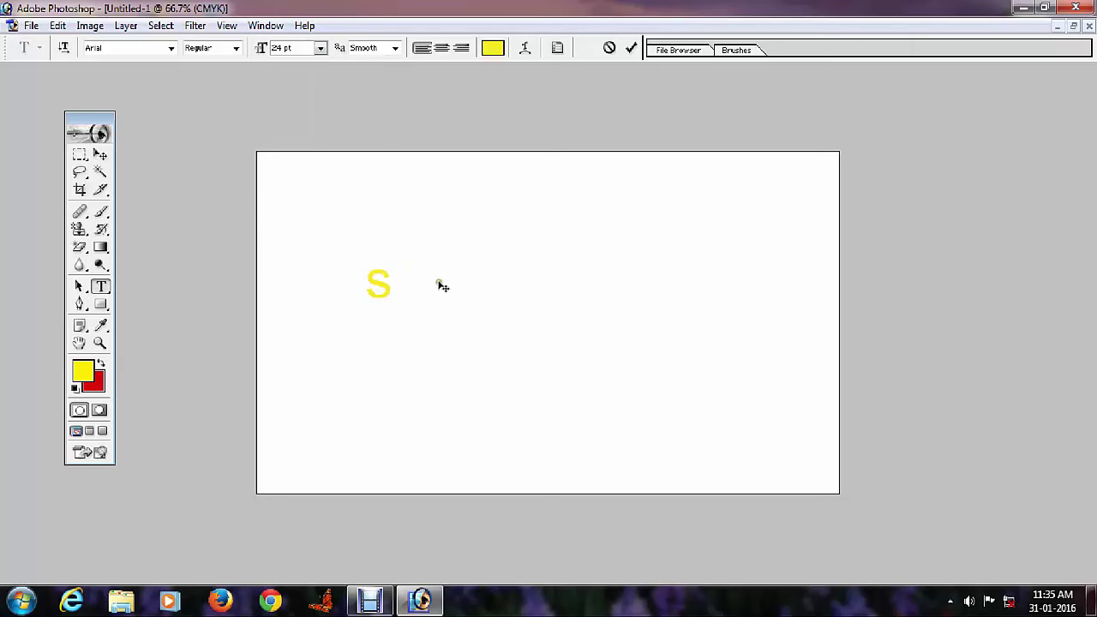
text(L.S)
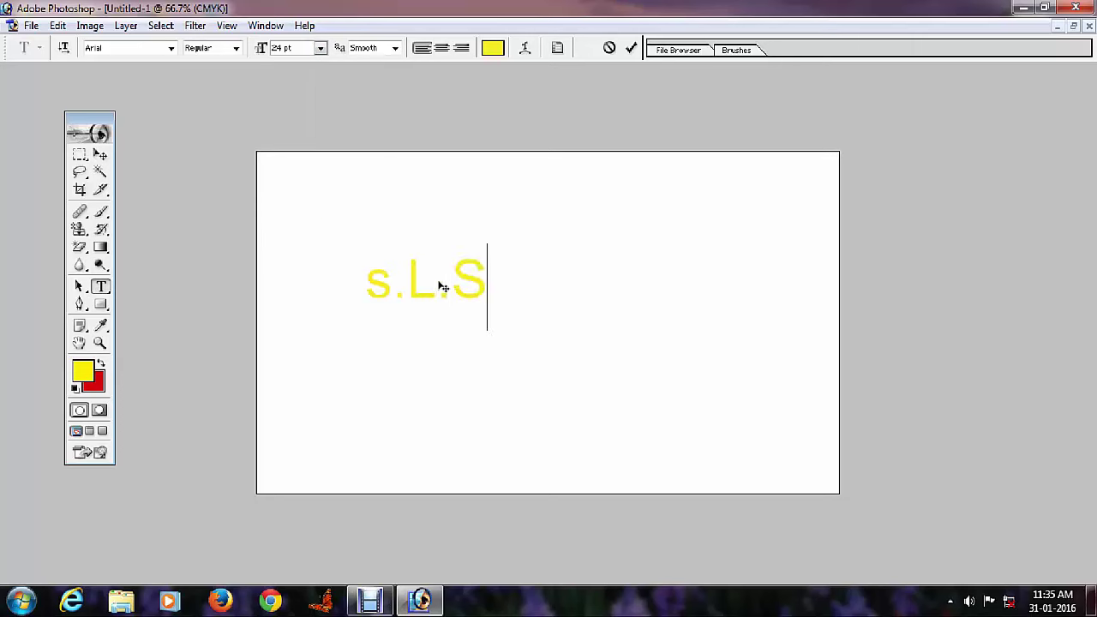
key(ctrl+z)
text(.)
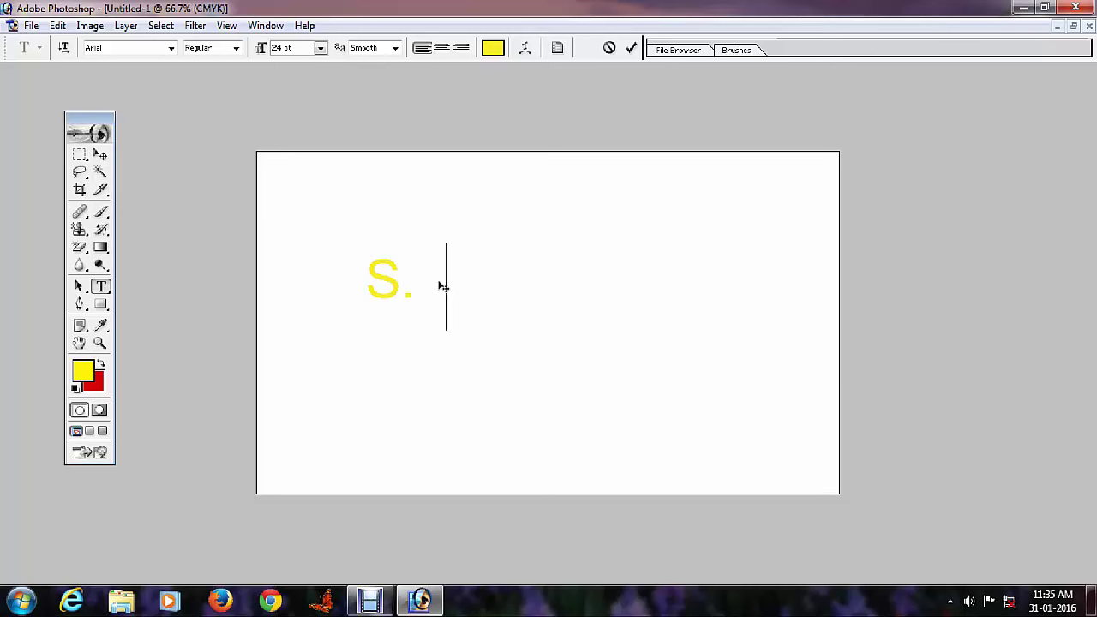
text(L>S)
key(BackSpace)
key(BackSpace)
text(.)
text(S.Type)
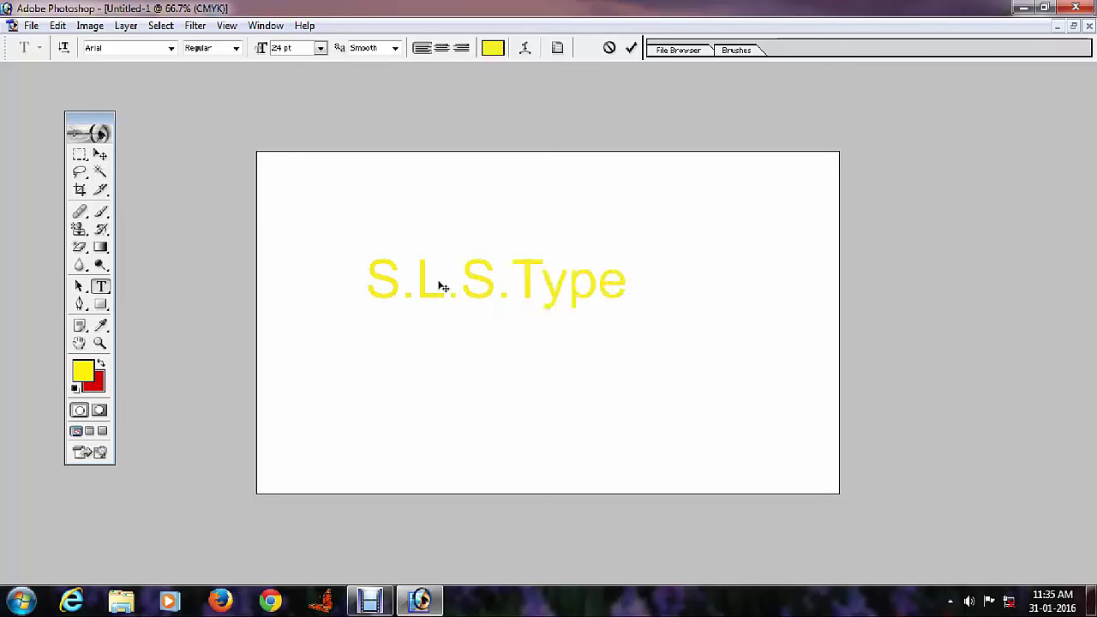
text(writing I)
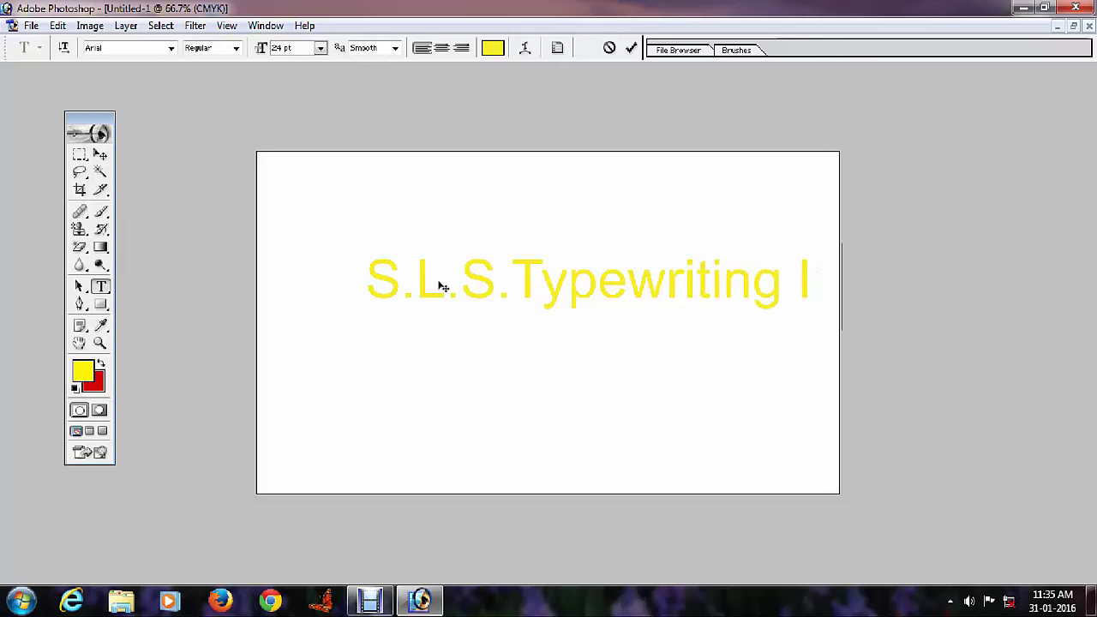
text(nstitute)
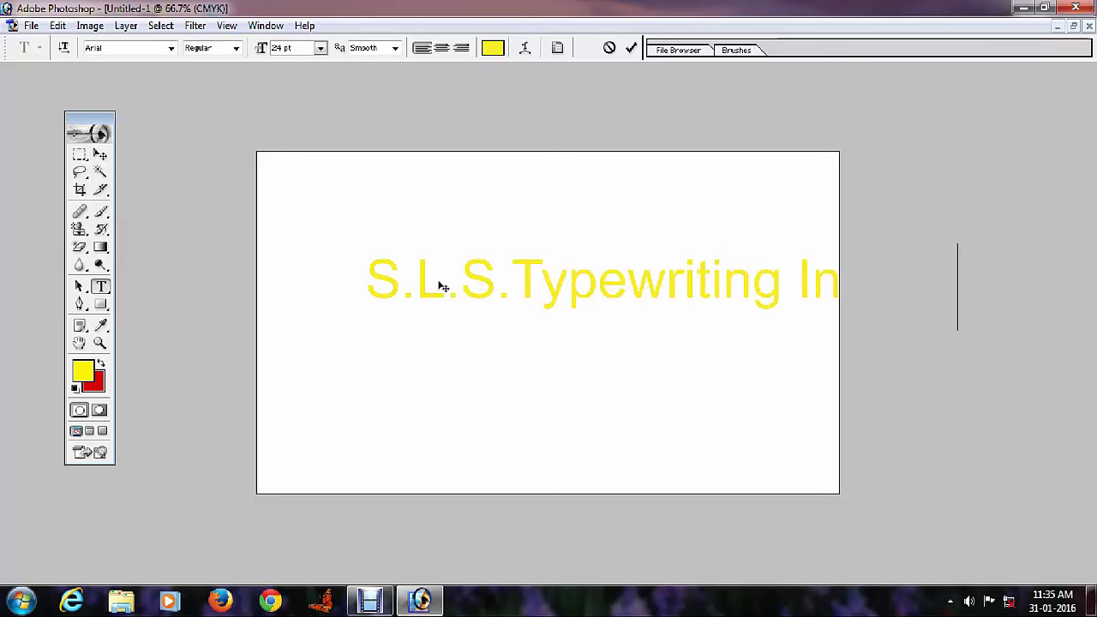
- Resize the whole heading to 12 pt, move it toward the centre, and commit it
key(ctrl+a)
click(320, 48)
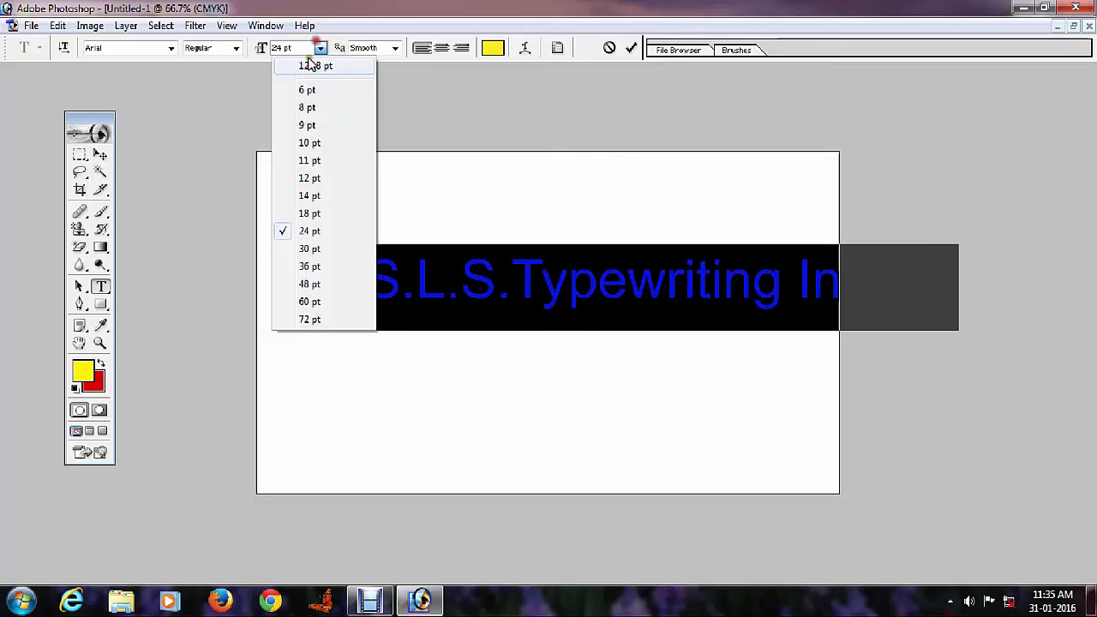
click(311, 177)
drag(433, 215, 478, 210)
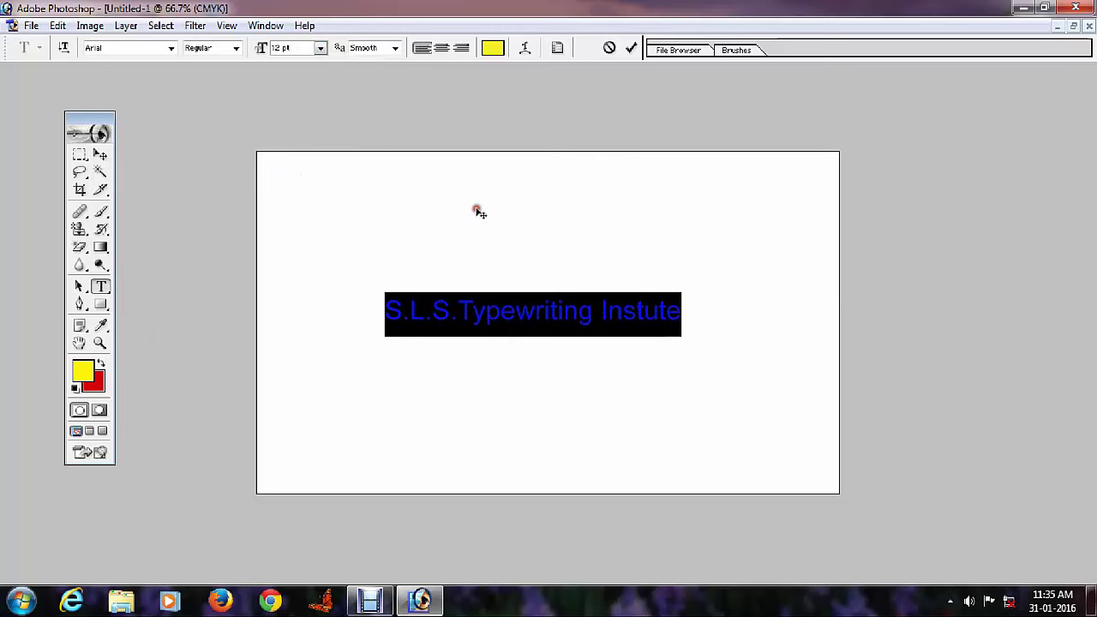
key(ctrl+Return)
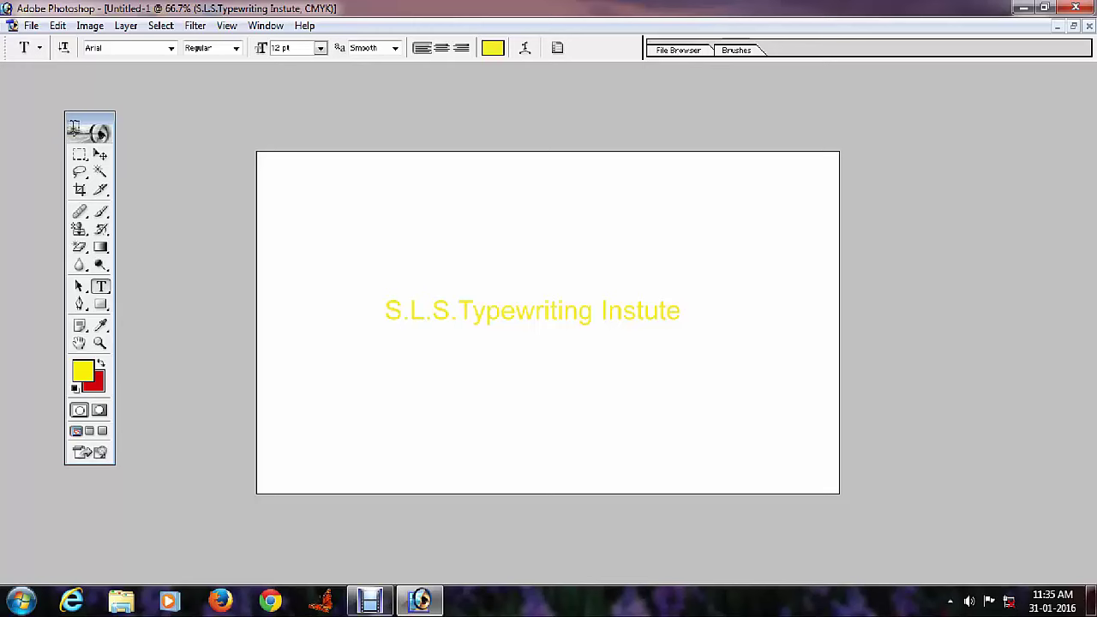
- Free Transform the heading, enlarging it to about 20.69 pt across the card
click(58, 25)
click(152, 329)
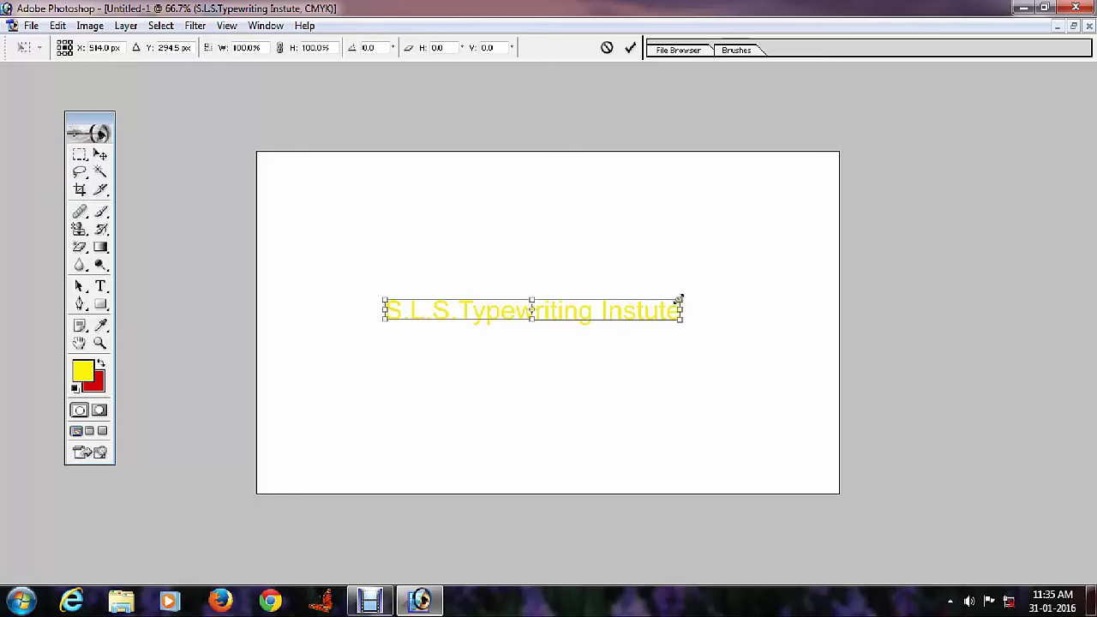
drag(680, 301, 797, 287)
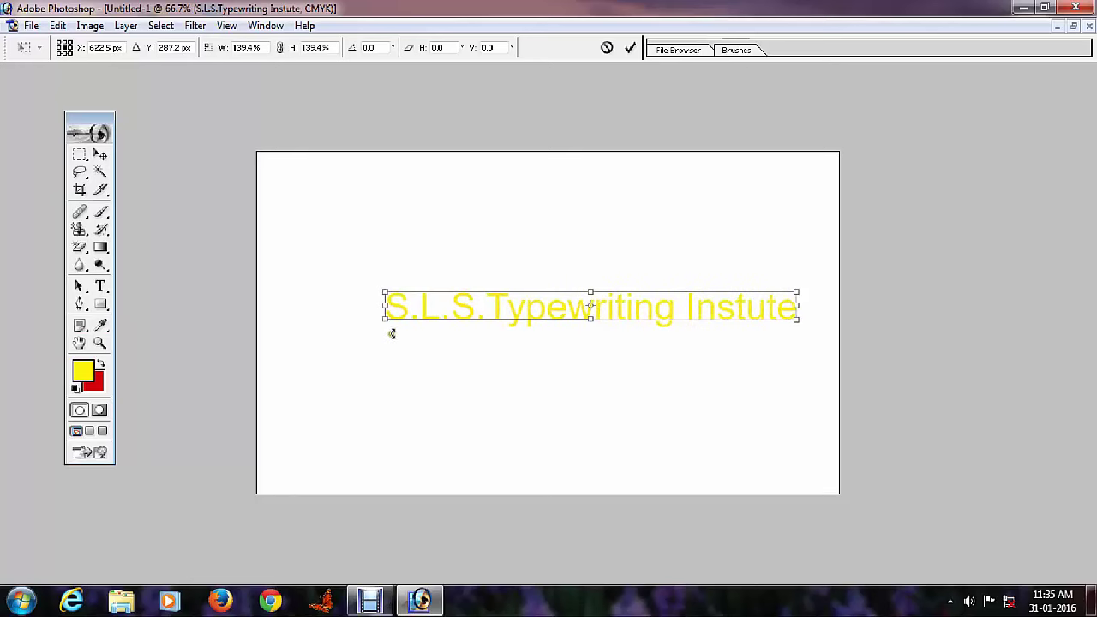
drag(384, 322, 288, 377)
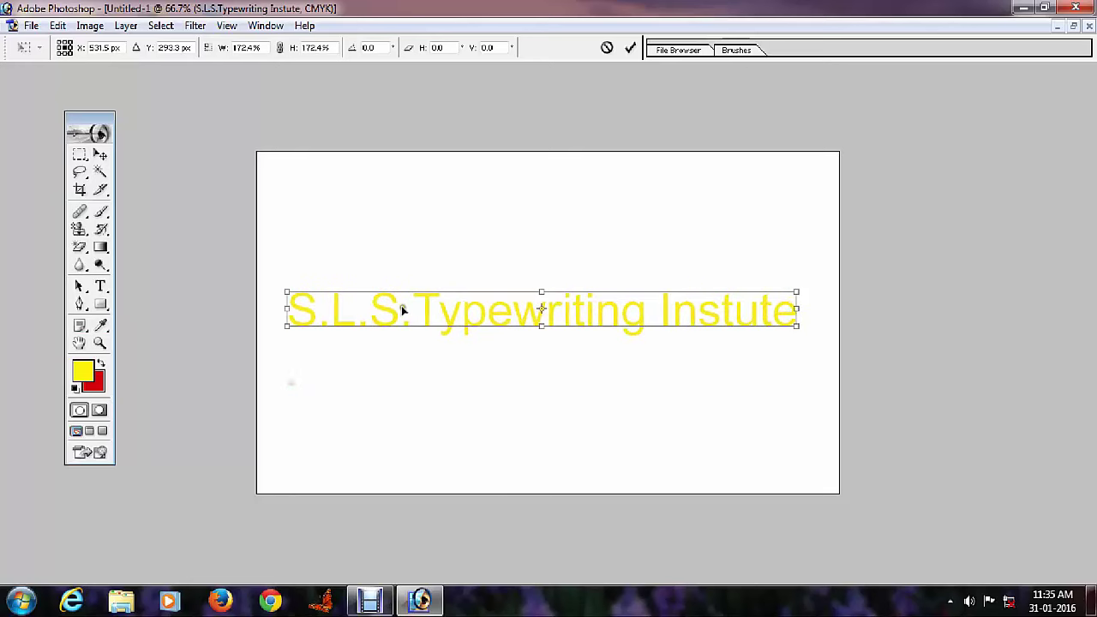
key(Return)
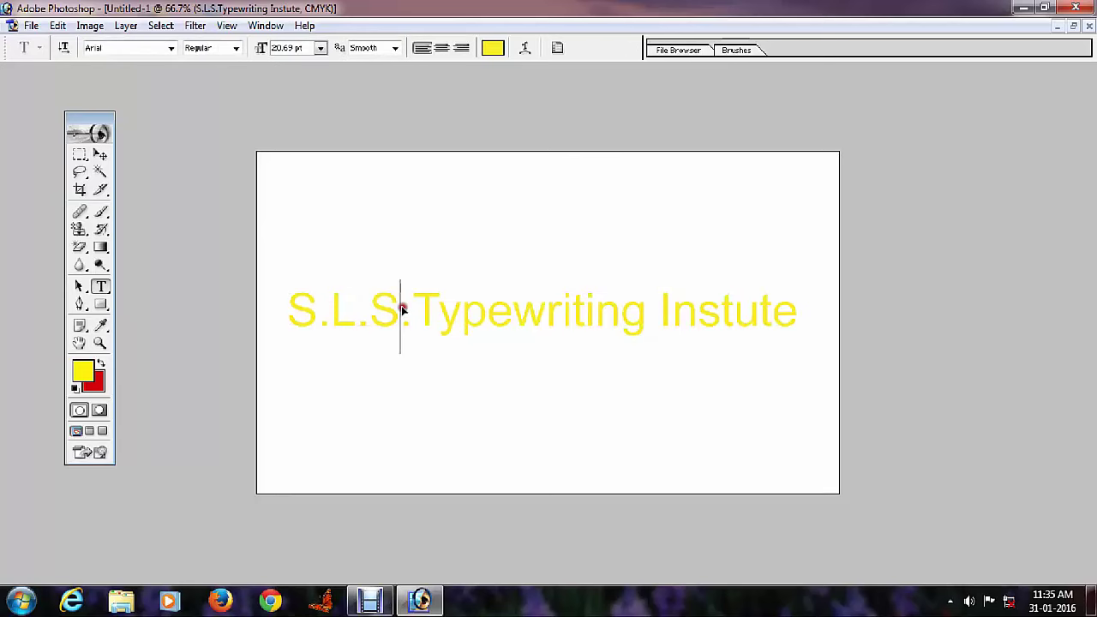
- Set the heading to the Arial Black weight, shift it left, and show Character settings
key(ctrl+a)
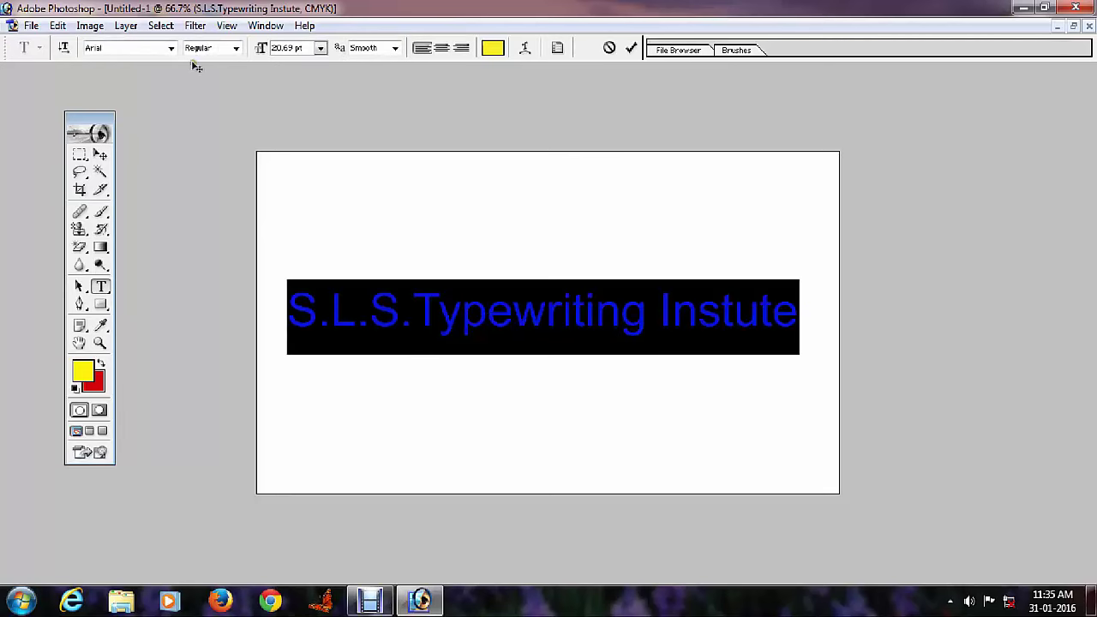
click(236, 48)
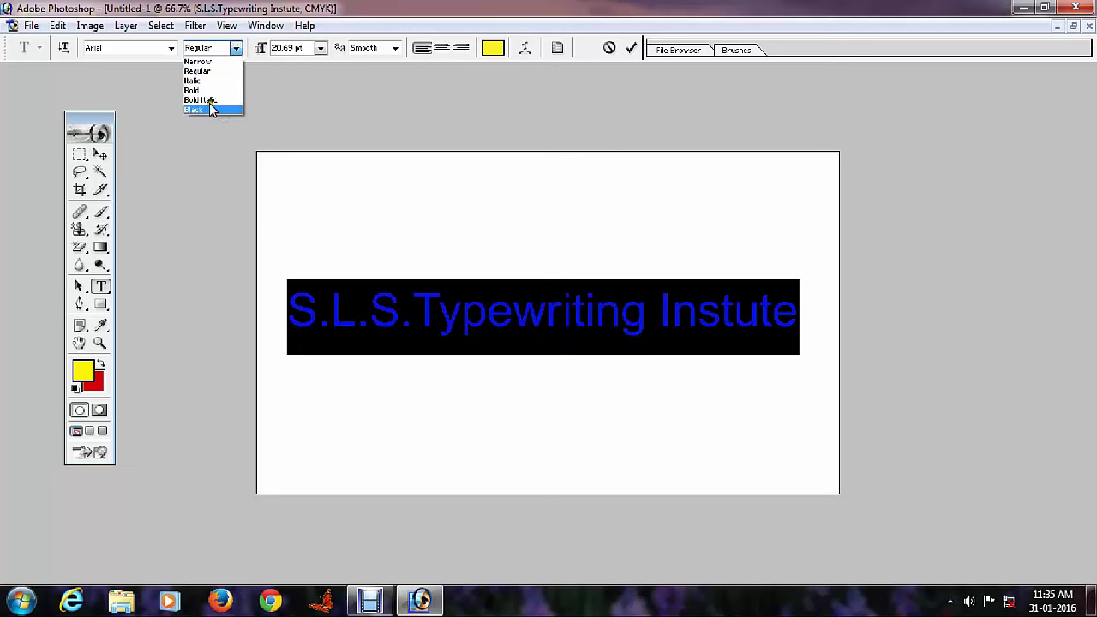
click(211, 110)
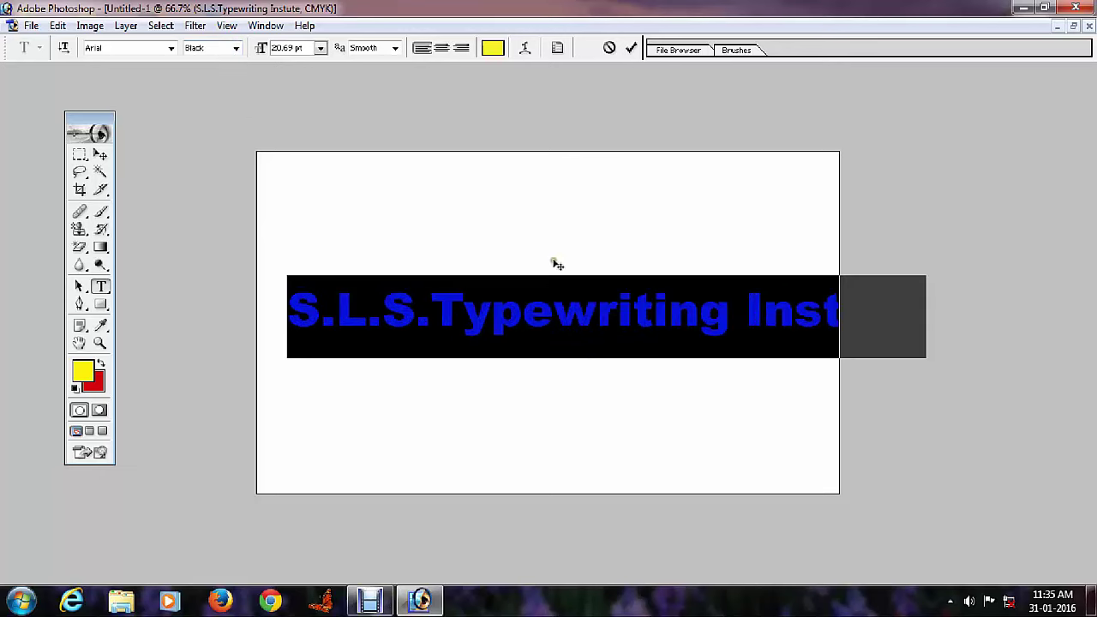
drag(581, 218, 548, 214)
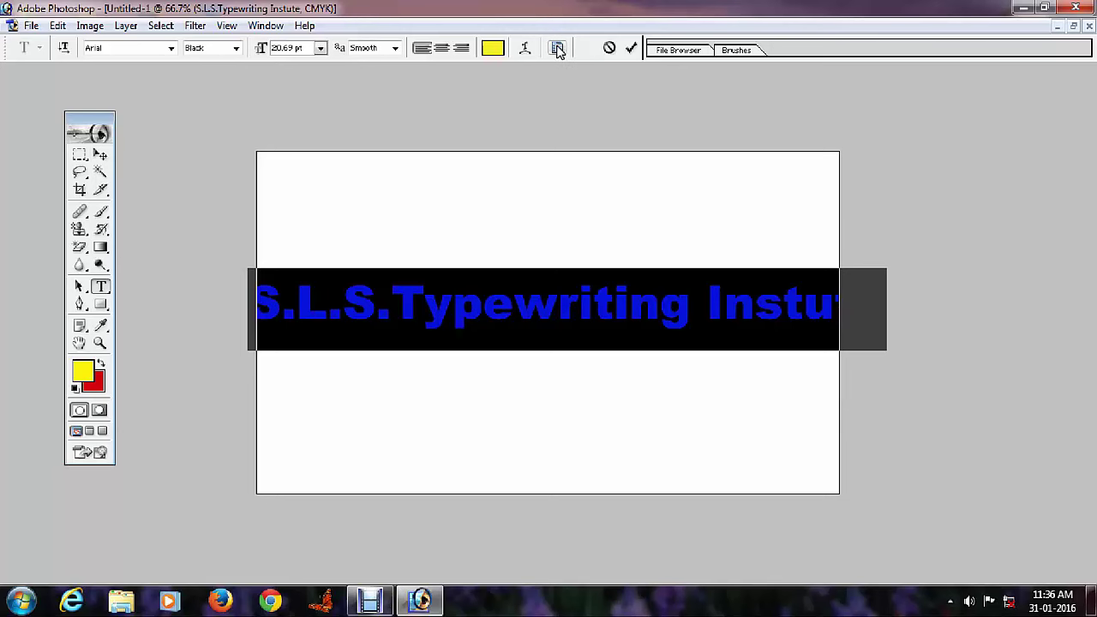
click(556, 49)
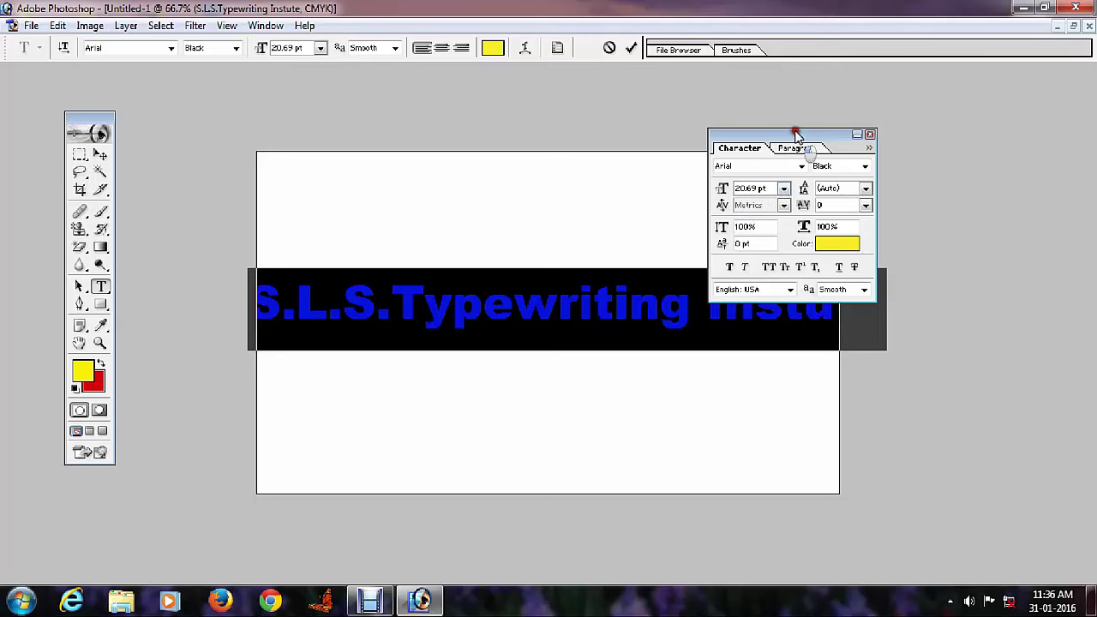
- Try heading tracking values 50, -75 and 0, and move the heading further left
drag(794, 134, 857, 104)
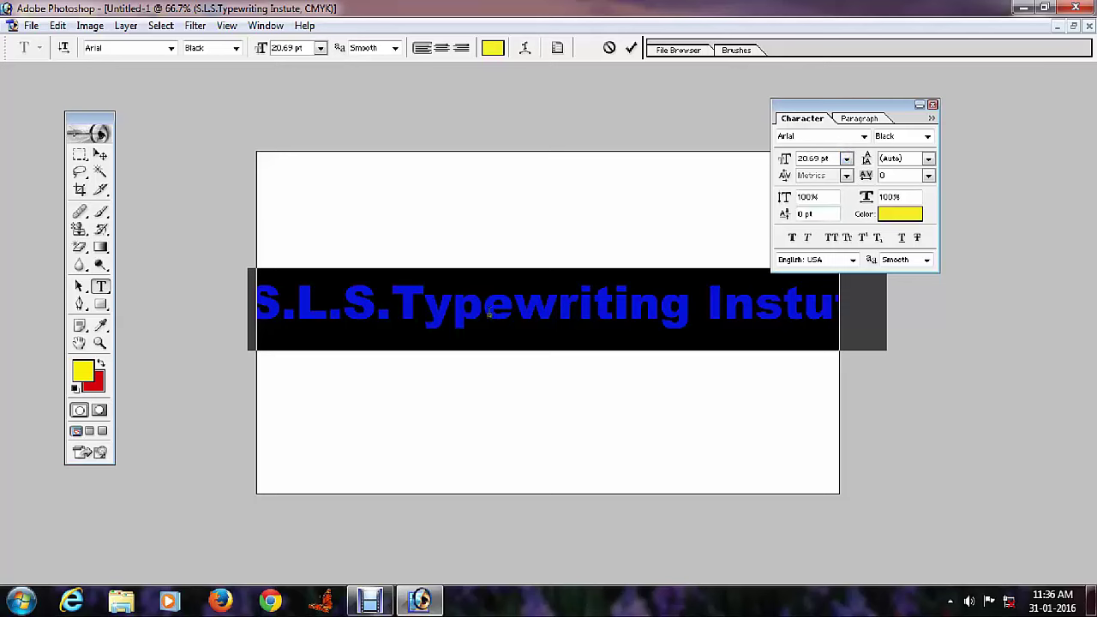
click(928, 175)
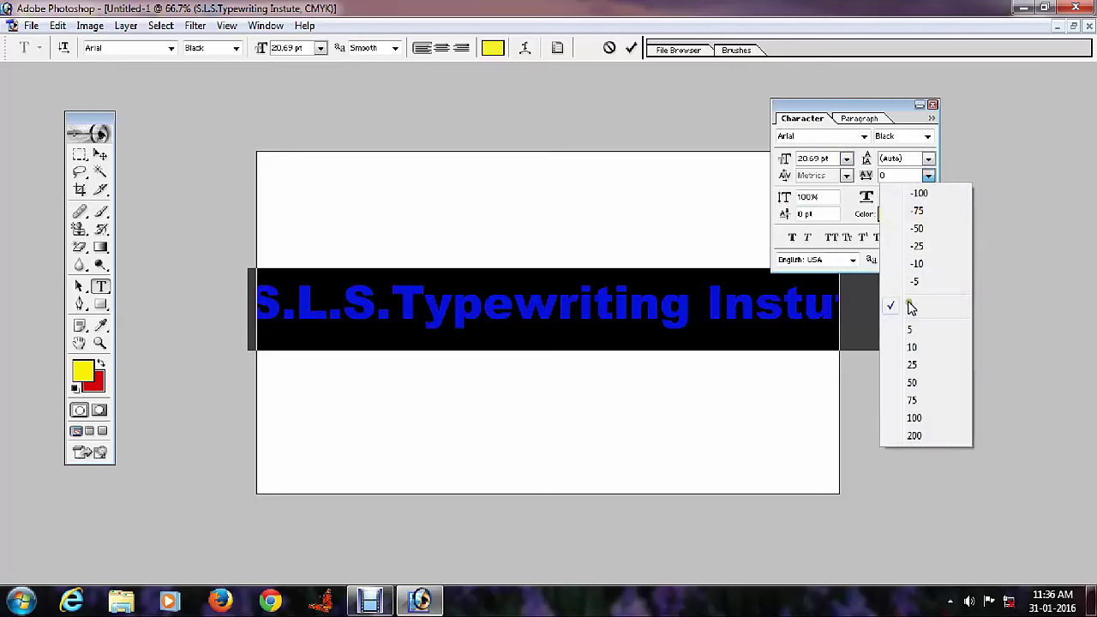
click(915, 382)
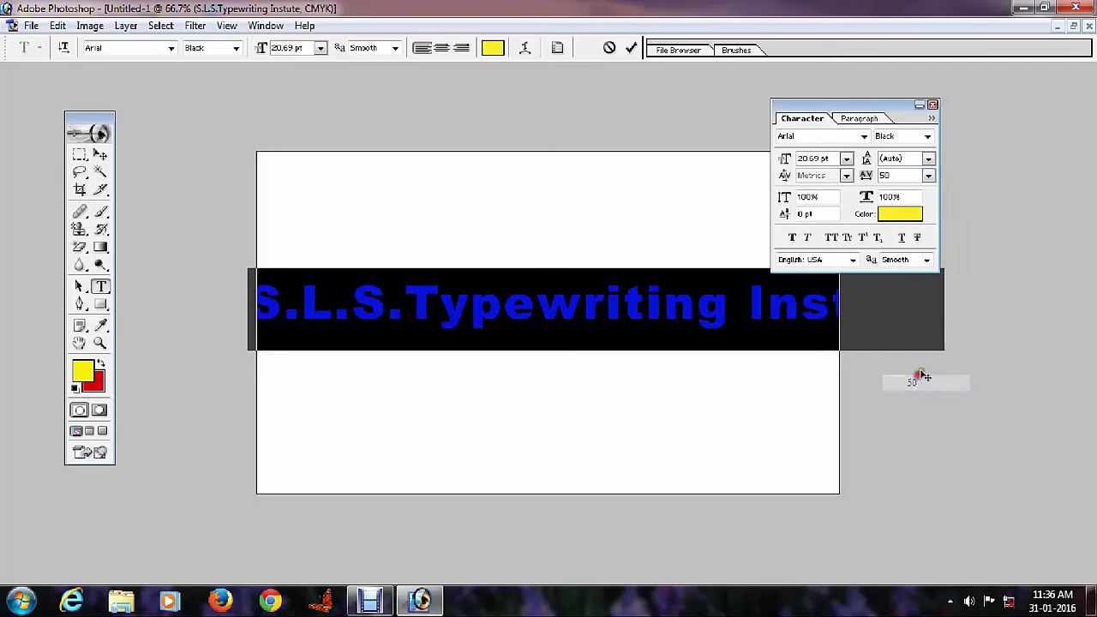
click(928, 176)
click(918, 211)
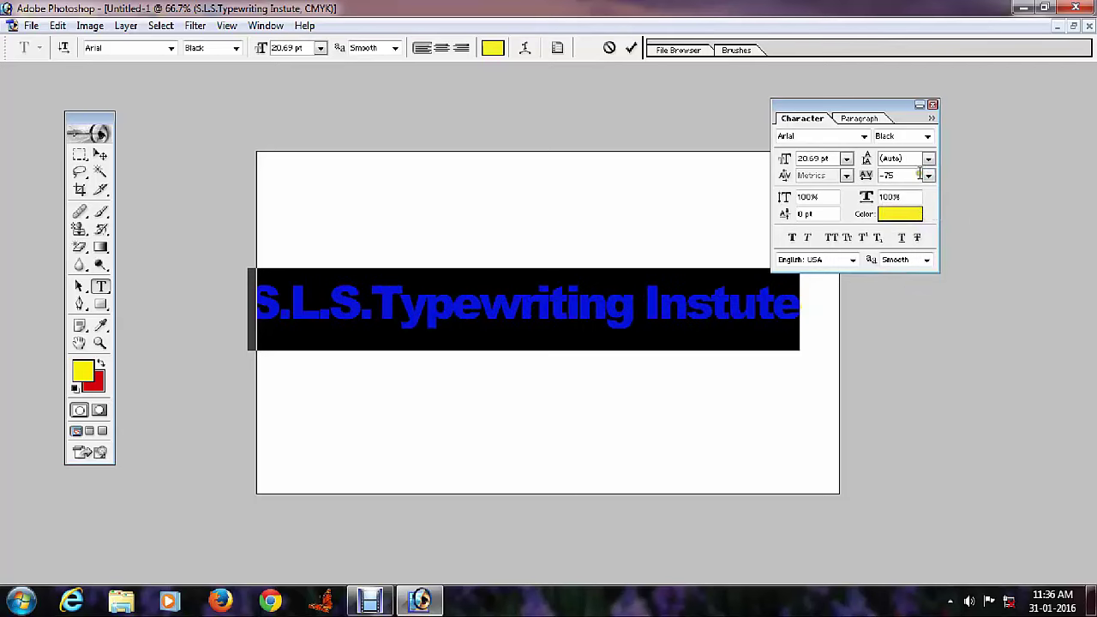
click(928, 176)
click(917, 295)
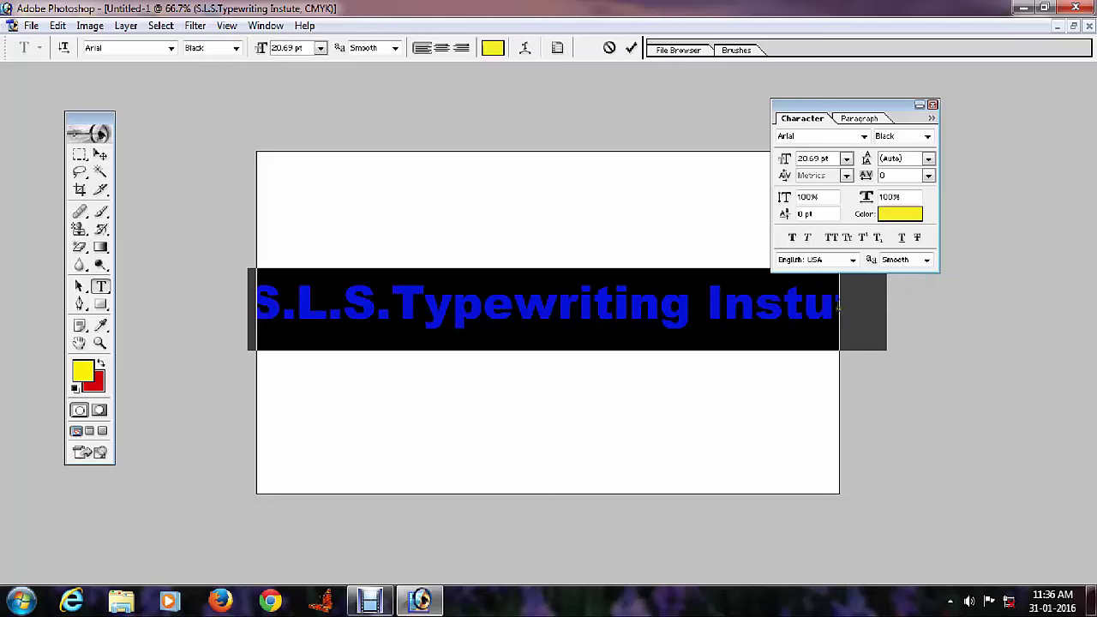
drag(680, 245, 638, 244)
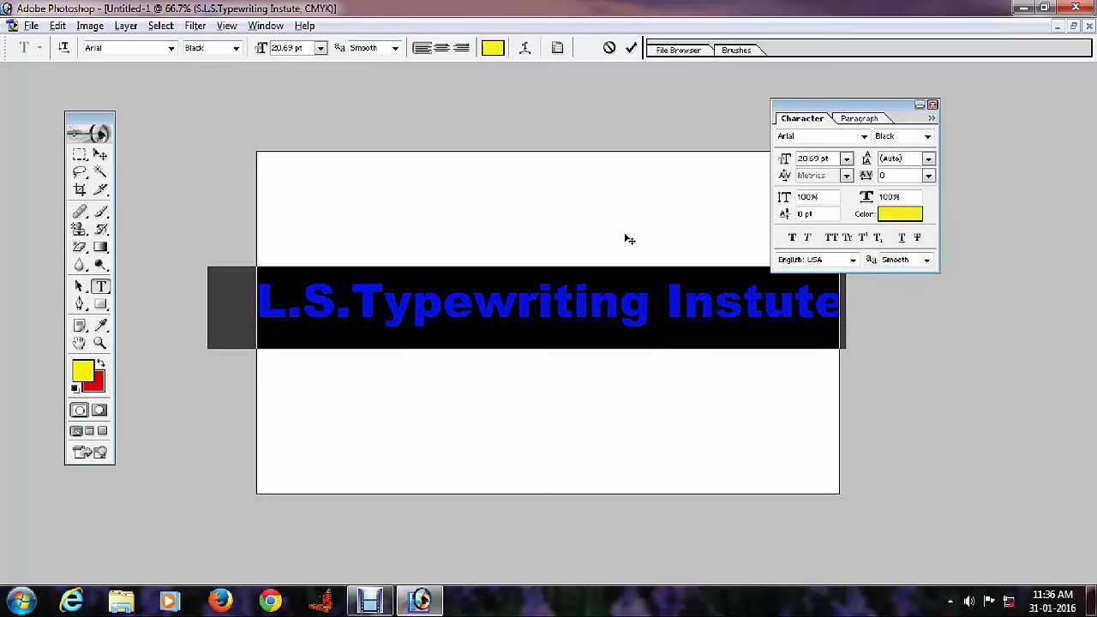
- Try tracking 20 and -40, undo to compare, and return tracking to 0
text(20)
key(Return)
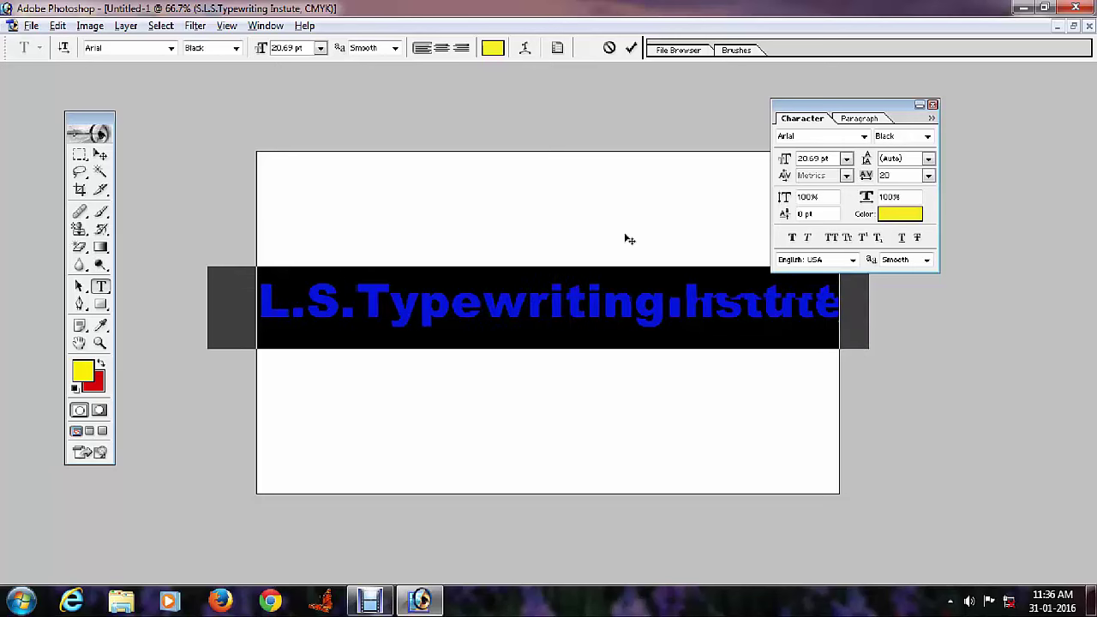
text(-40)
key(Return)
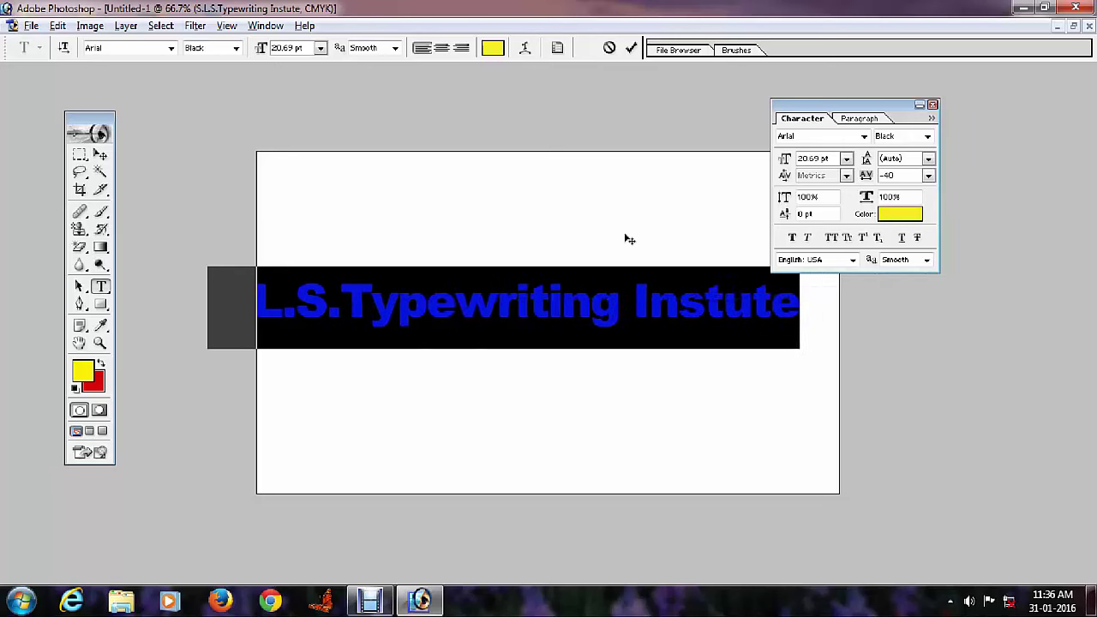
key(ctrl+z)
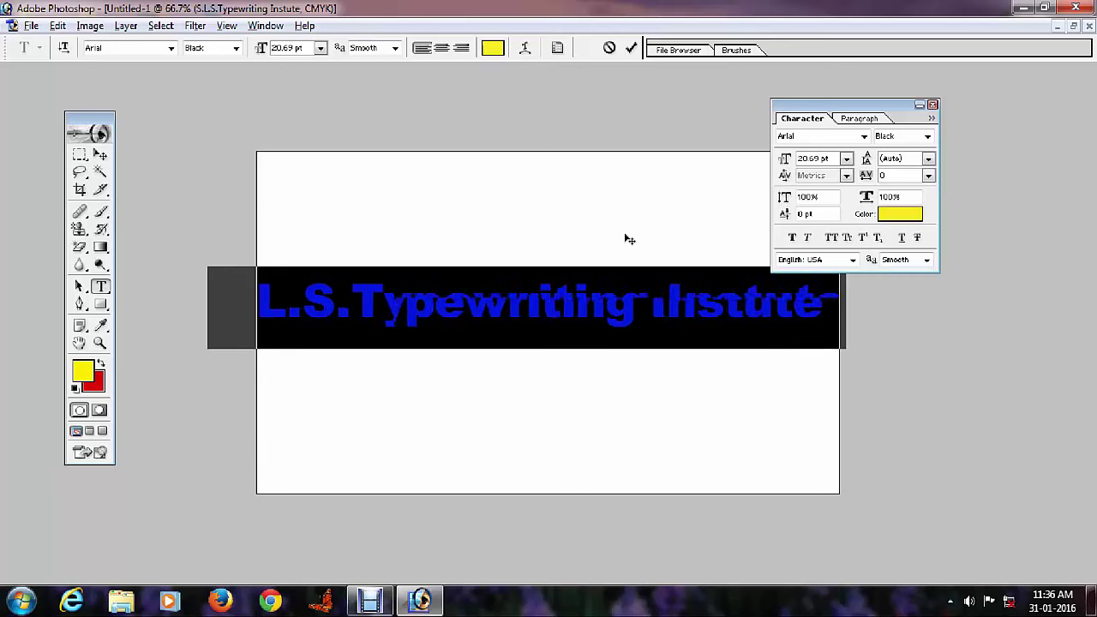
key(ctrl+z)
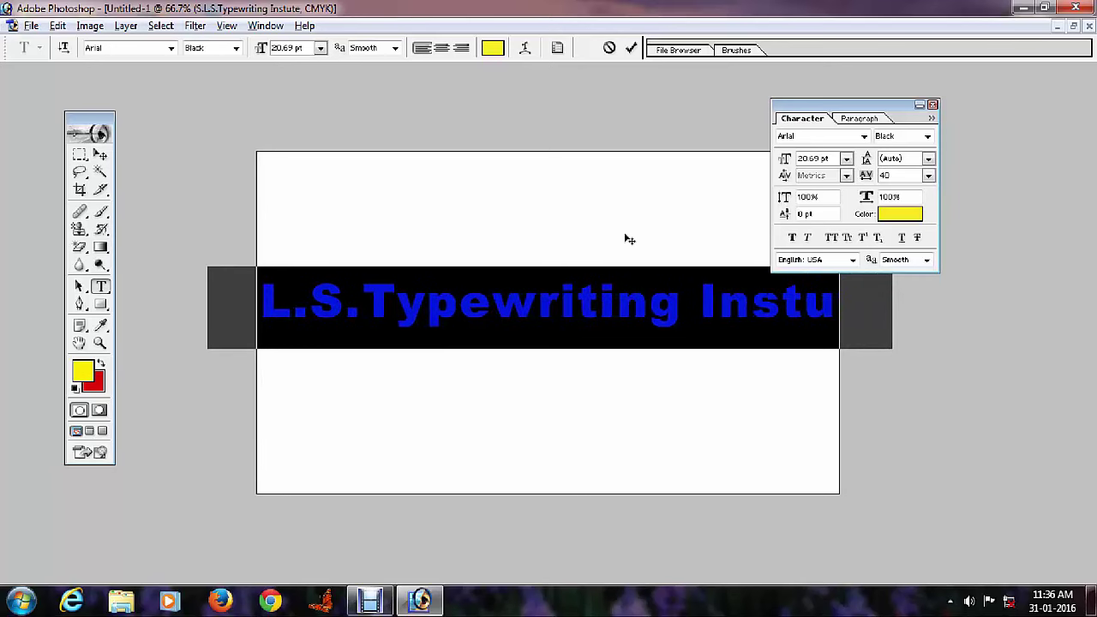
key(ctrl+z)
key(alt+Left)
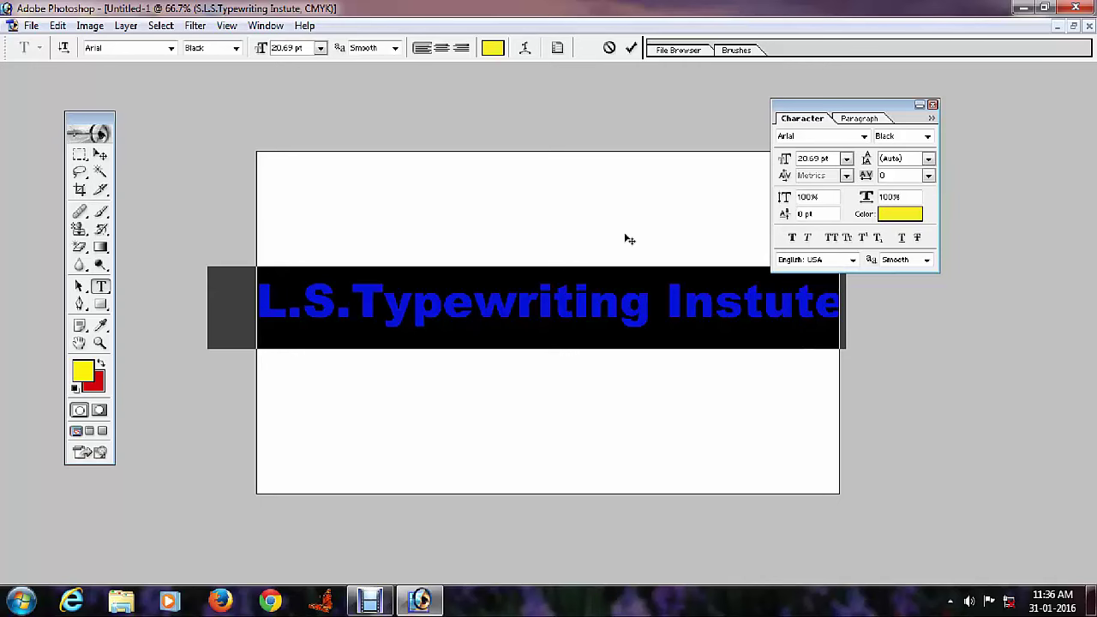
- Set vertical scale to 80%, try raising the w's baseline shift, then reset it to 0 pt
double_click(814, 198)
text(150)
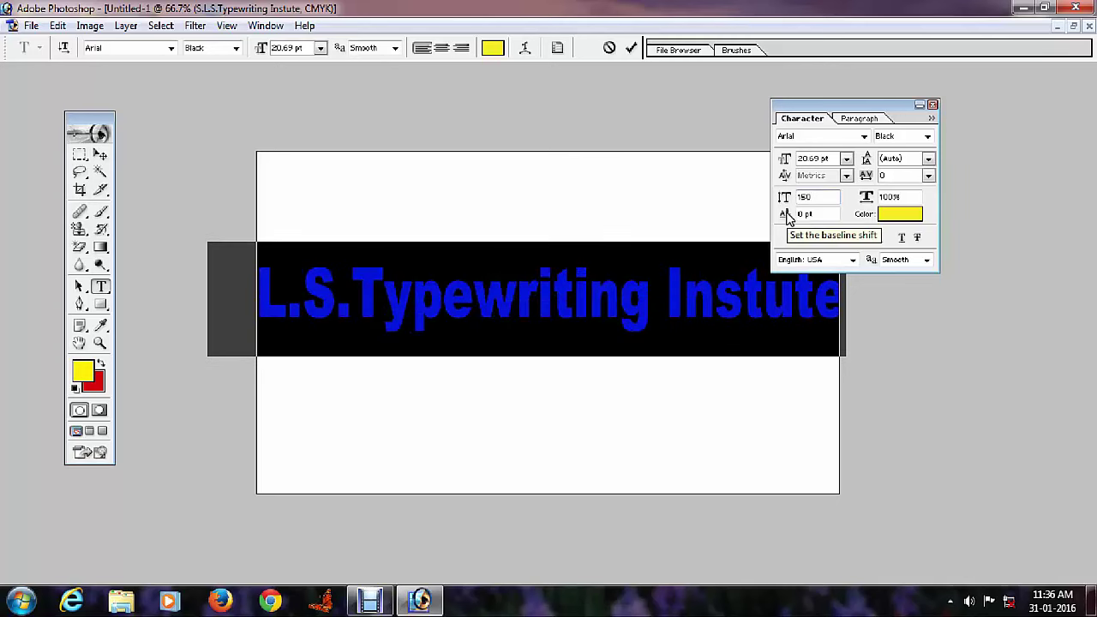
text(0)
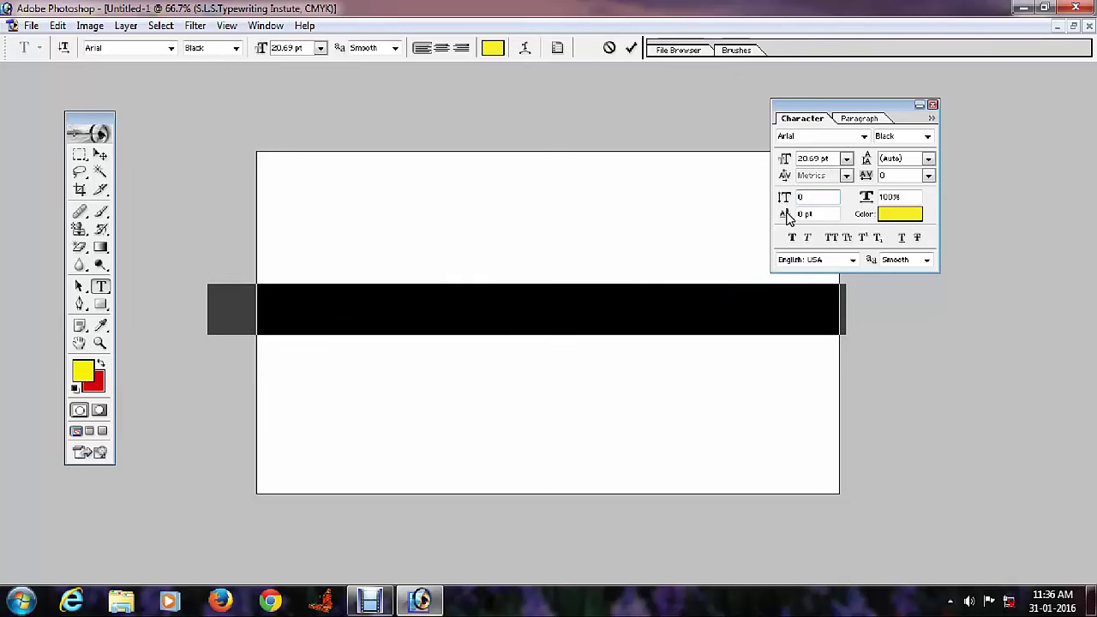
text(90)
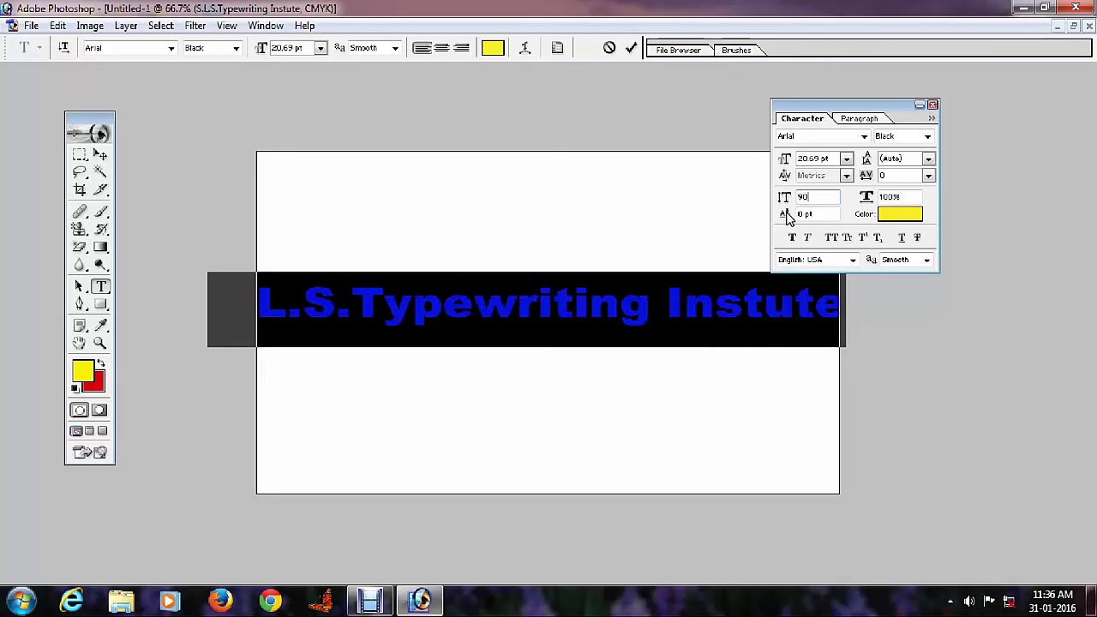
text(80)
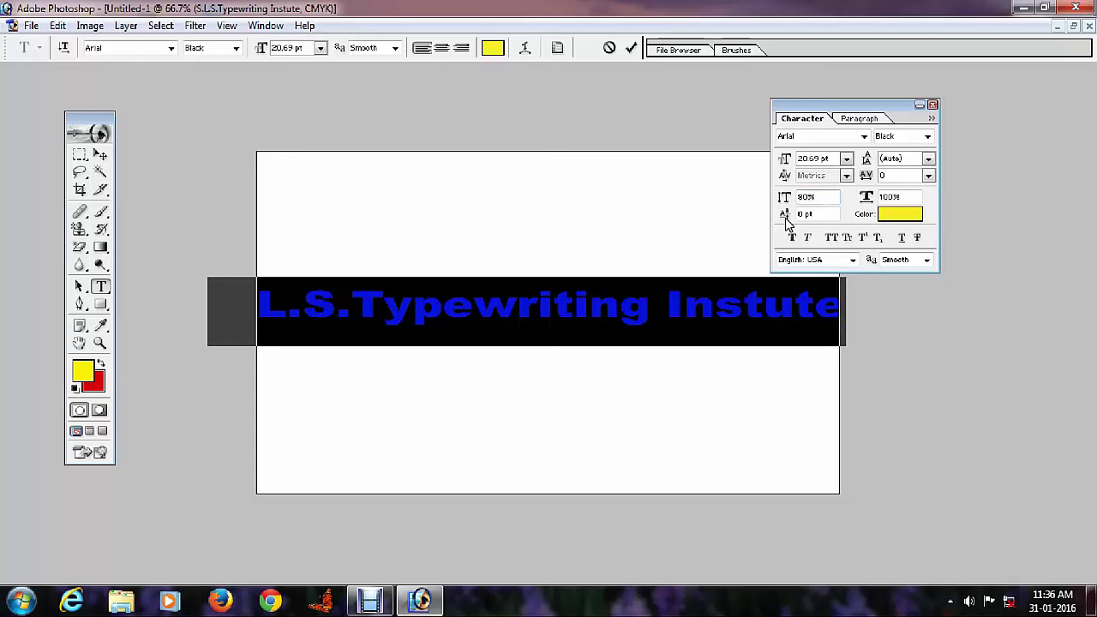
drag(474, 309, 517, 317)
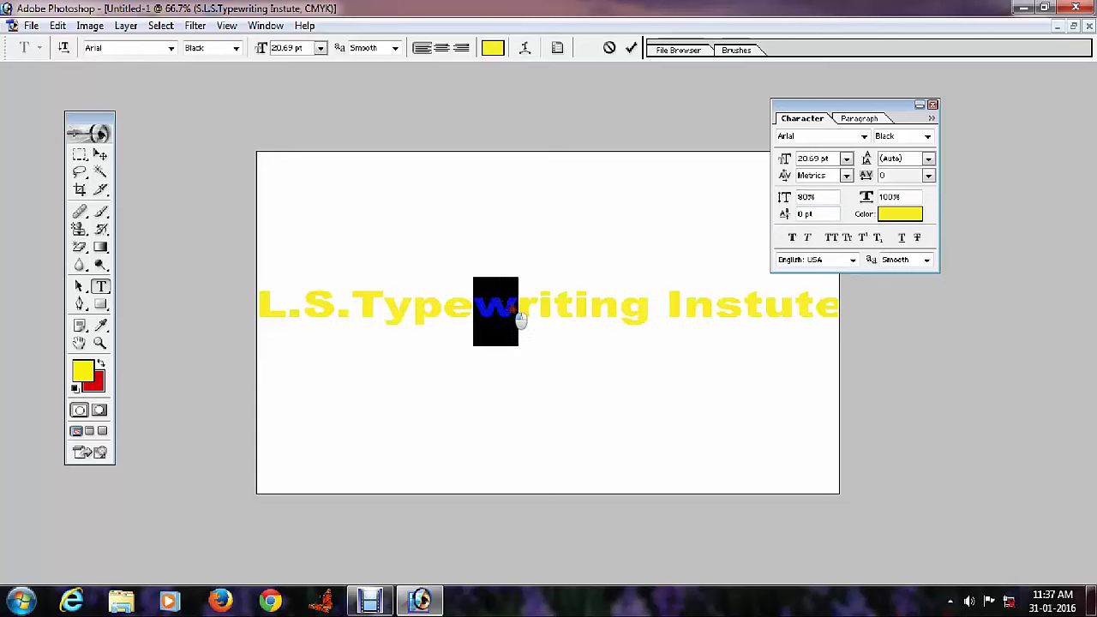
click(792, 217)
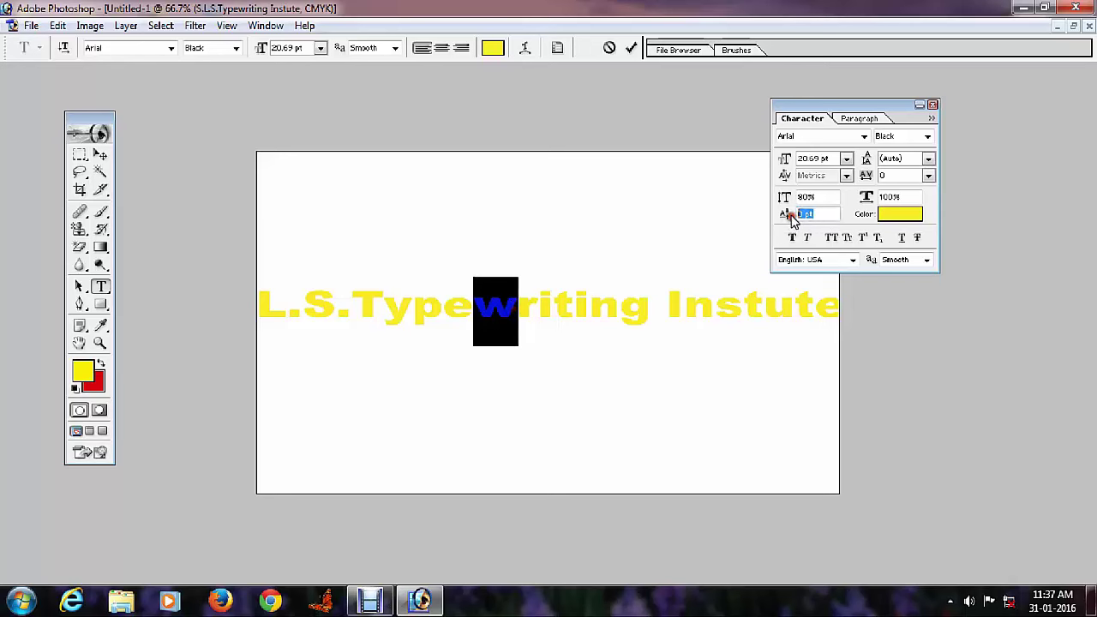
key(Up)
key(Up)
key(Up)
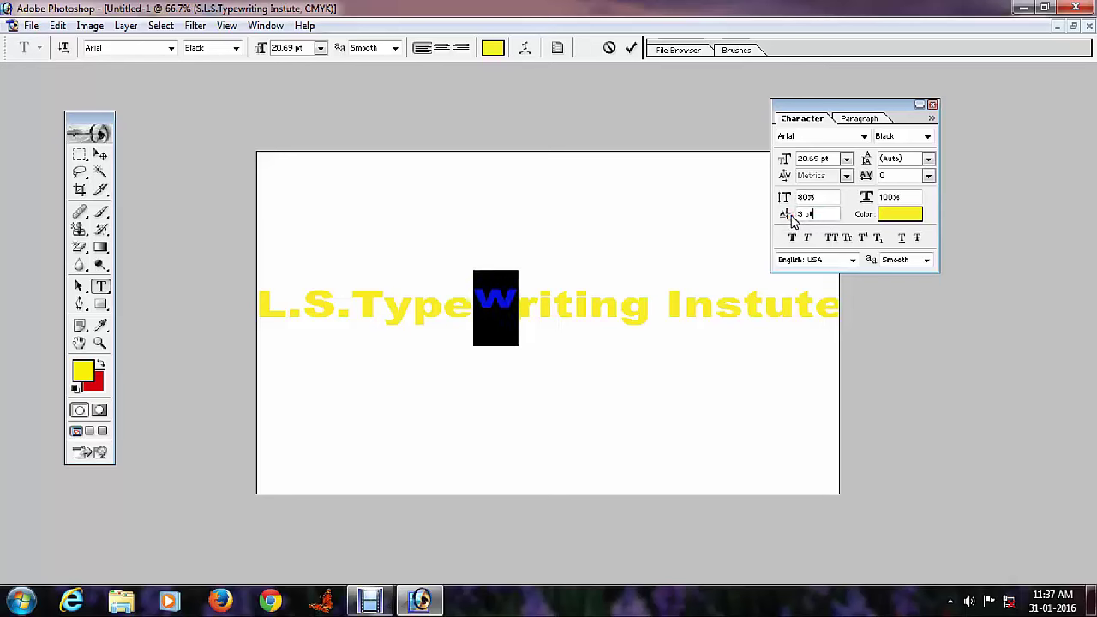
key(Up)
key(Up)
key(Up)
key(Down)
key(Down)
key(Down)
key(Down)
key(Down)
key(Down)
triple_click(711, 292)
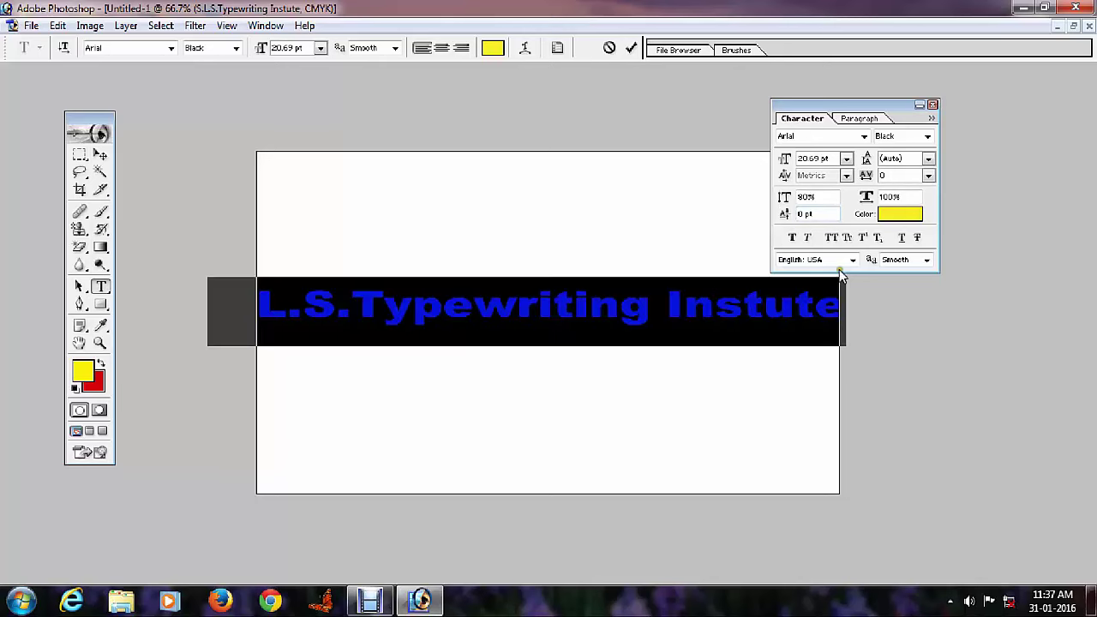
- Try a blue colour on the heading, then reselect all of its text
click(896, 213)
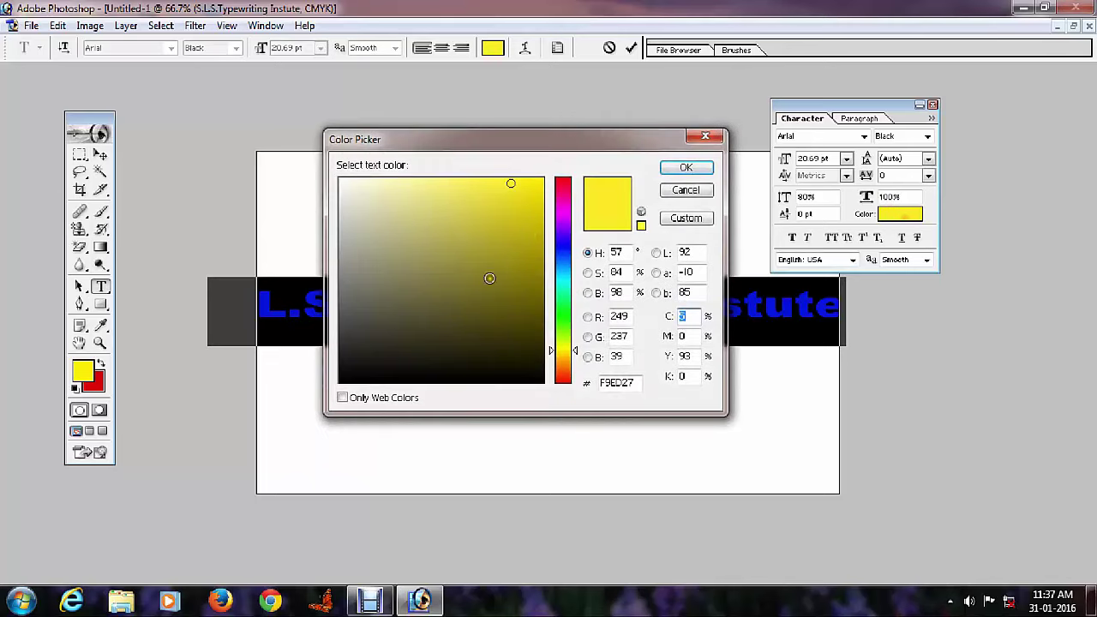
click(563, 239)
click(686, 168)
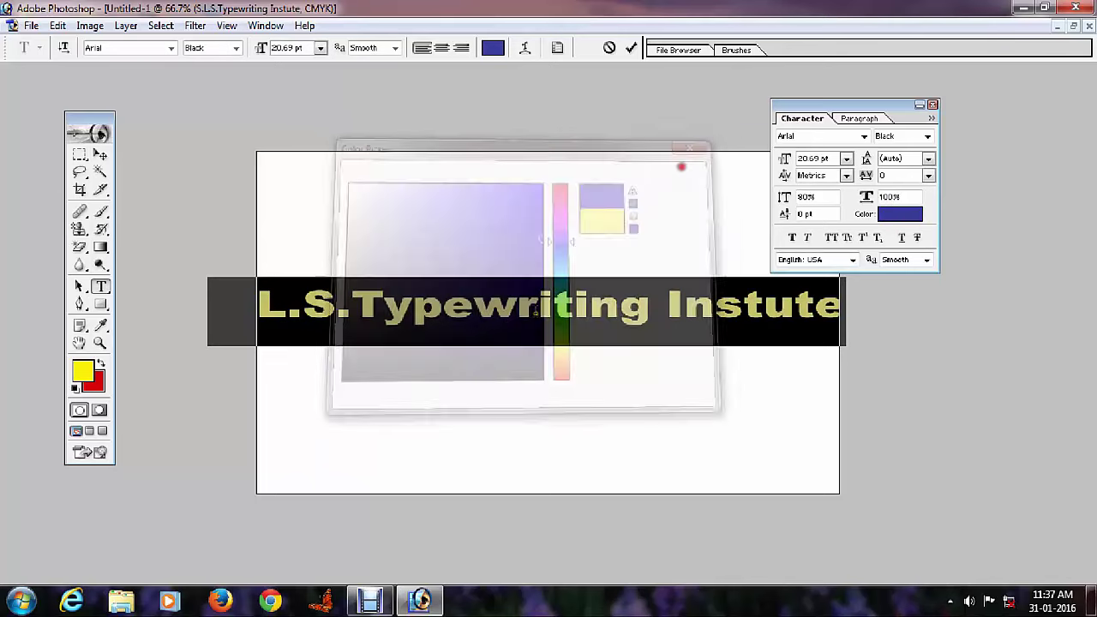
drag(553, 304, 526, 316)
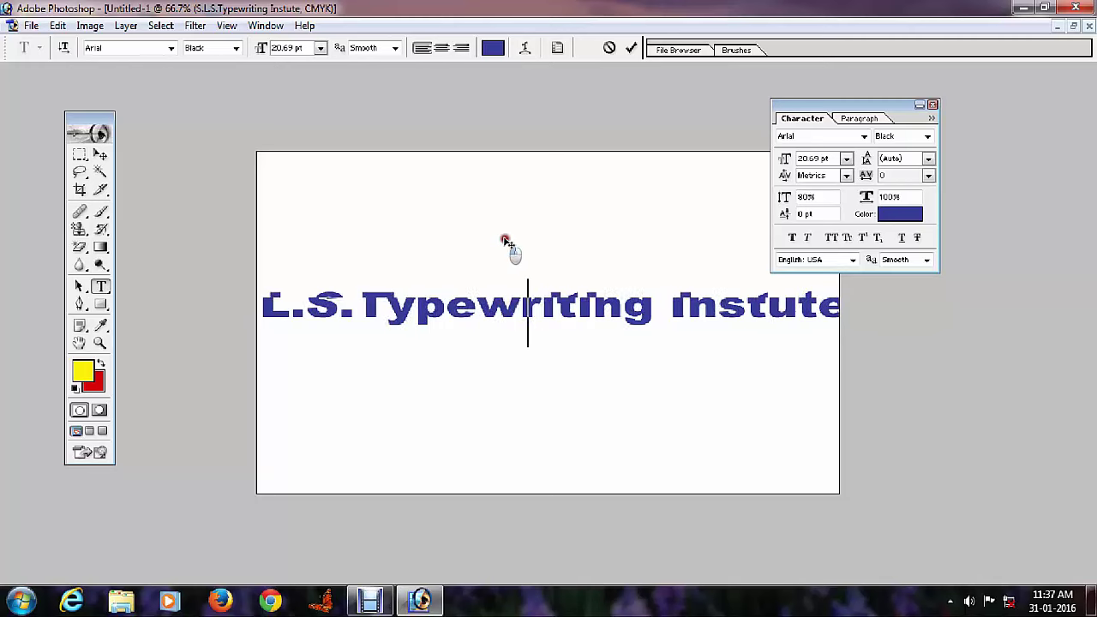
drag(498, 240, 508, 246)
drag(470, 309, 497, 300)
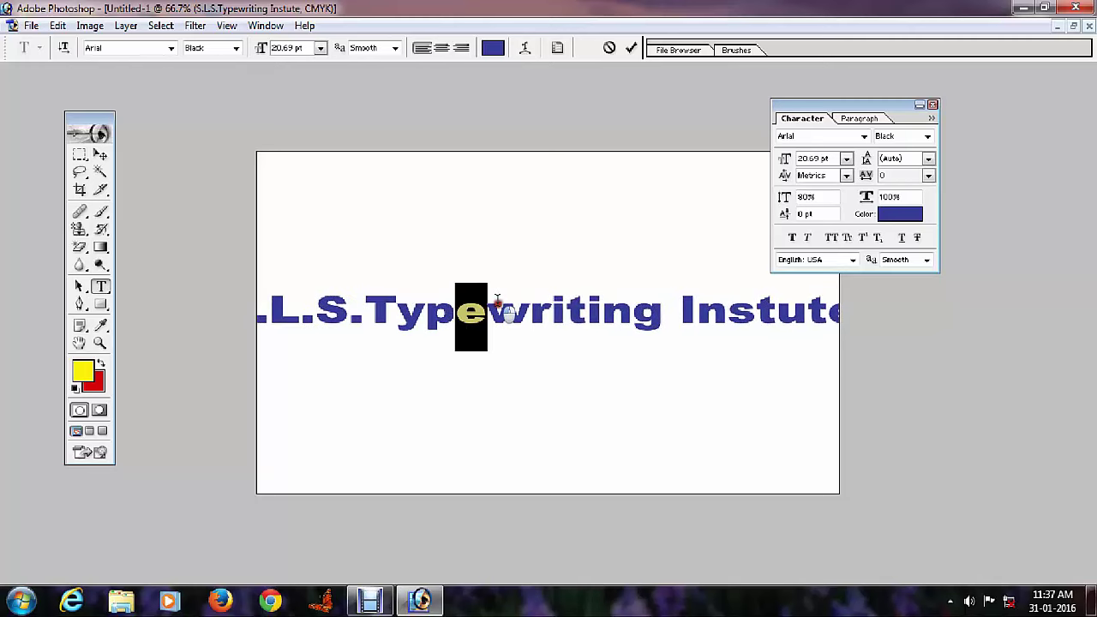
drag(400, 421, 472, 436)
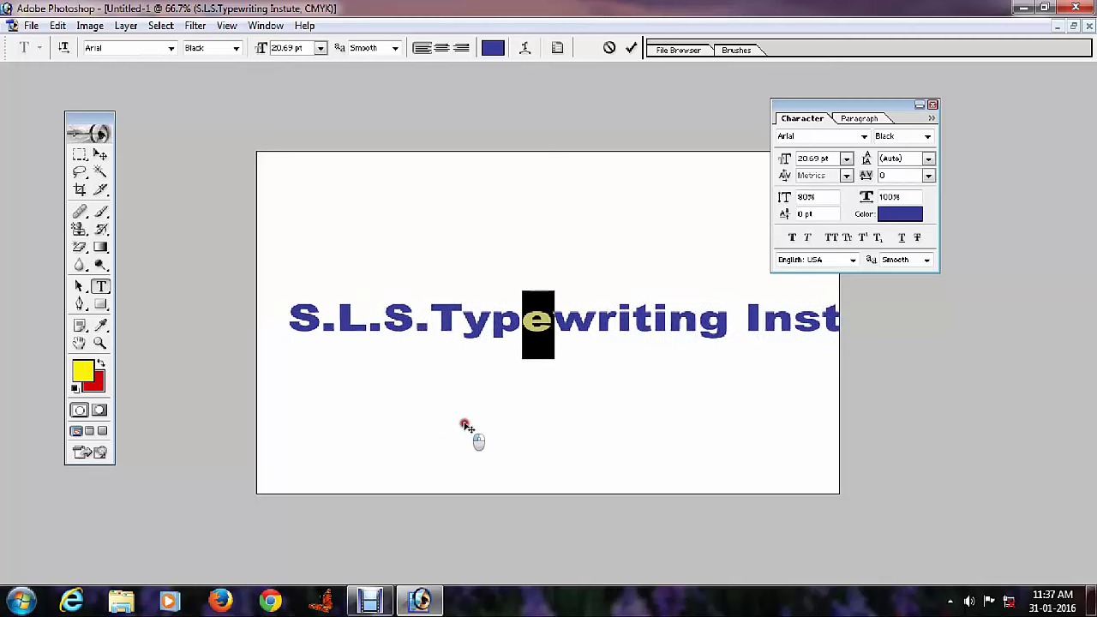
key(ctrl+a)
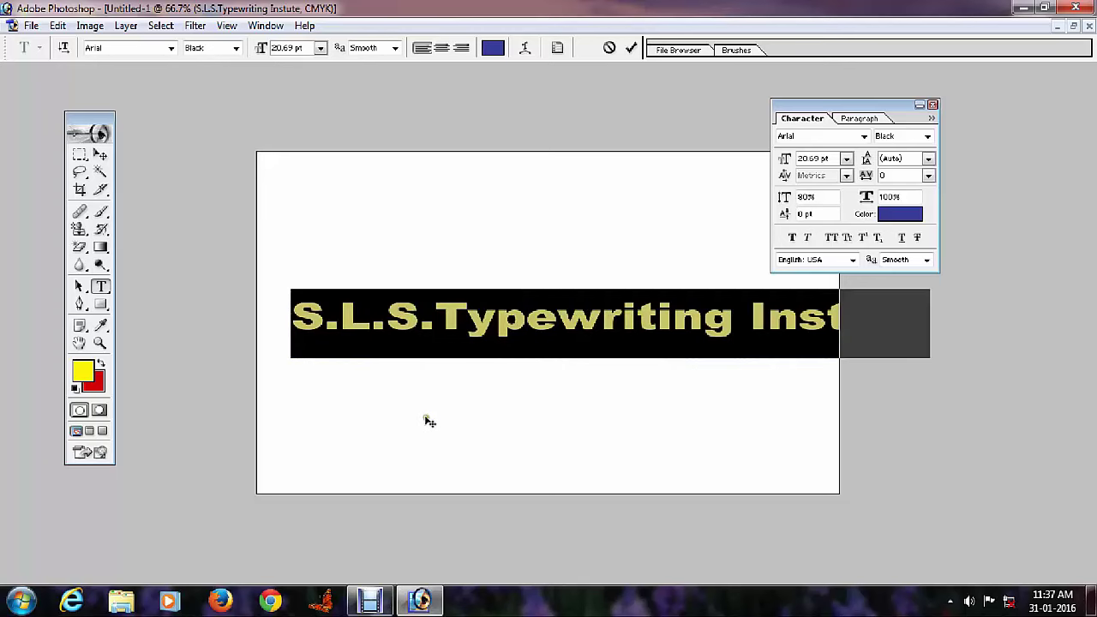
- Recolour the heading text green and finish editing it
click(900, 214)
click(532, 221)
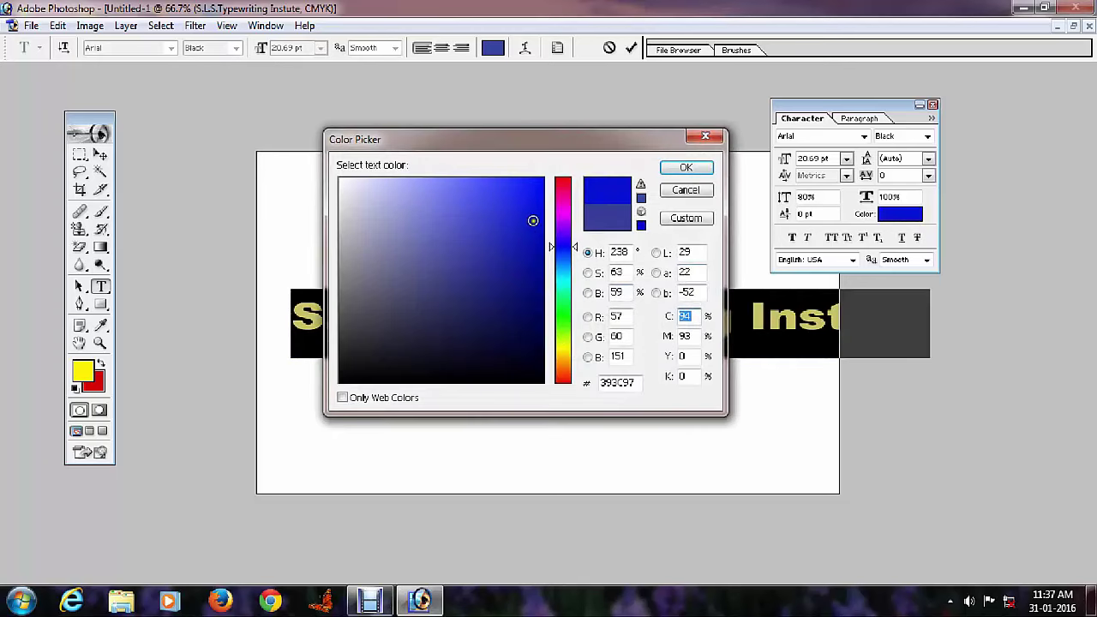
drag(551, 229, 547, 257)
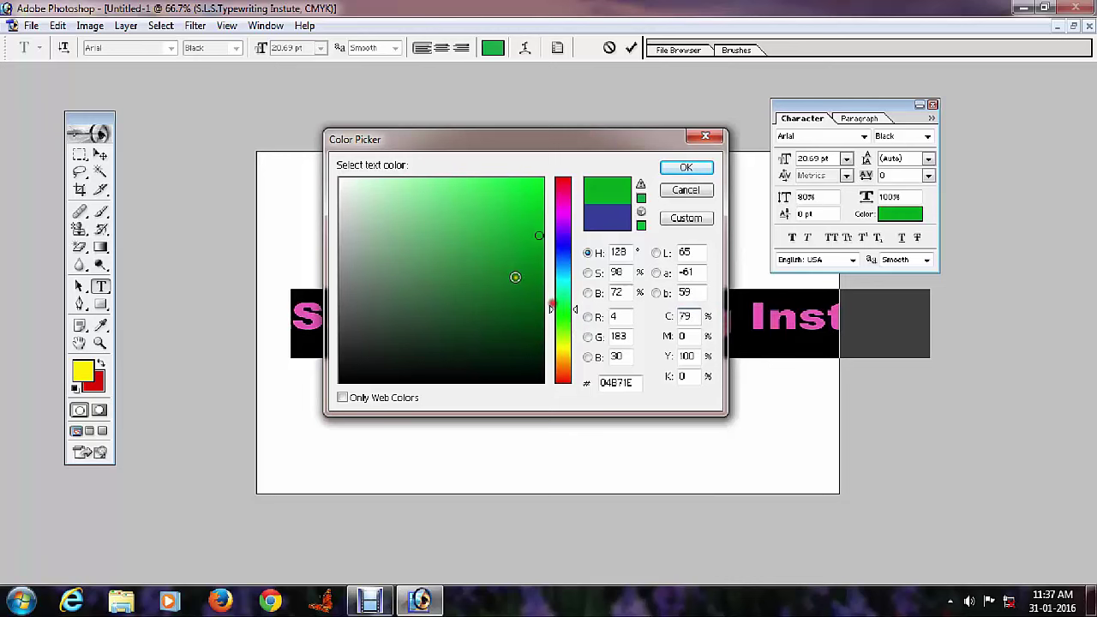
click(686, 167)
key(ctrl+Return)
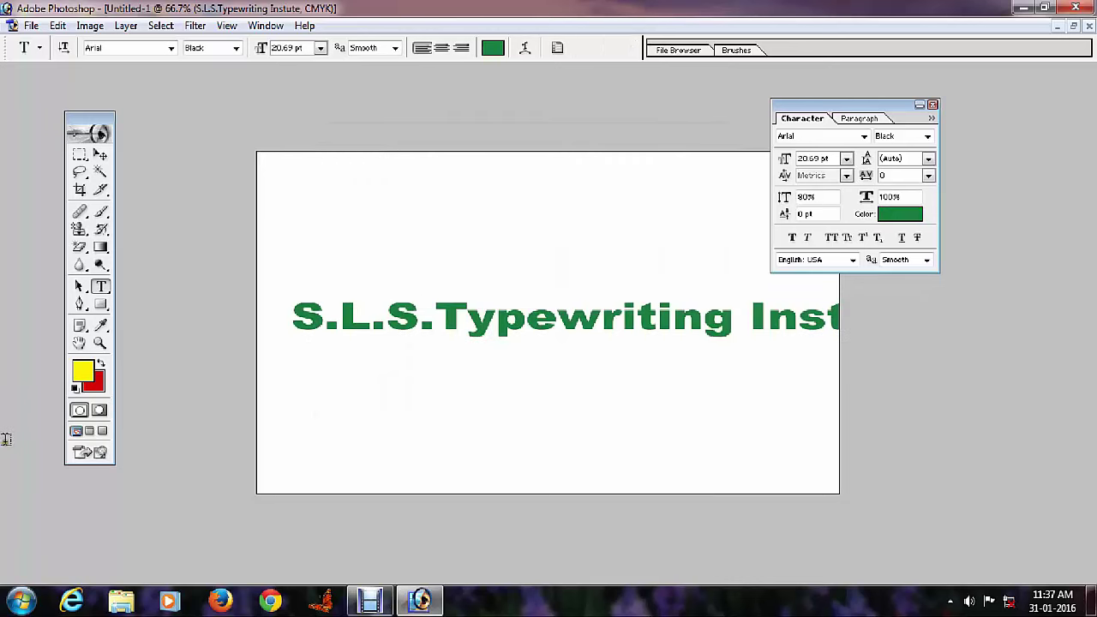
- Set the foreground colour to dark olive and move the heading left with the Move tool
click(83, 371)
click(522, 266)
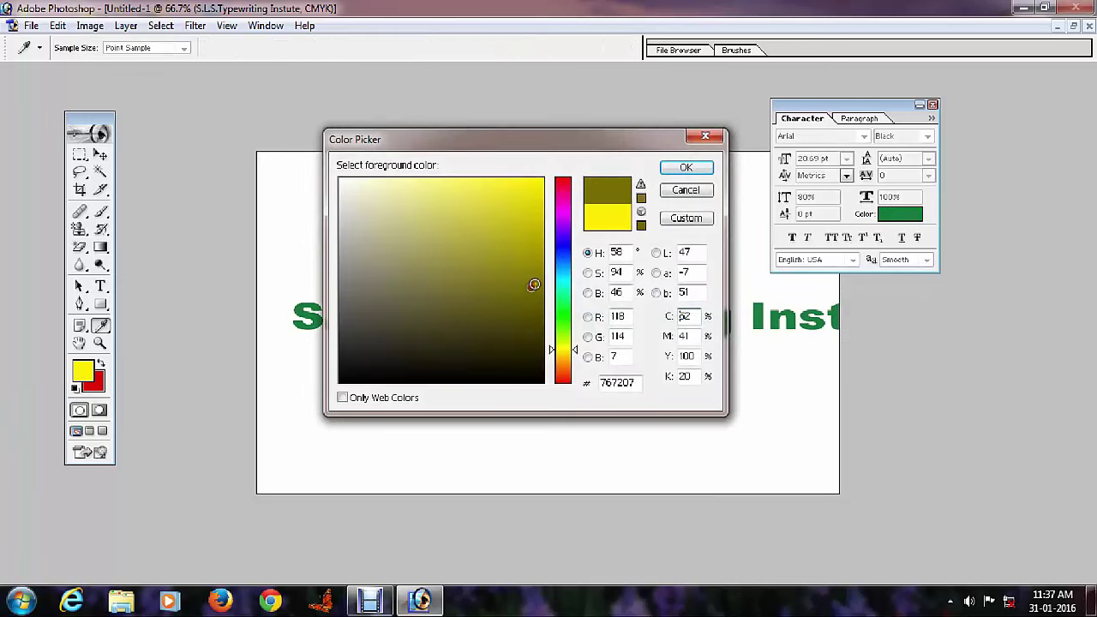
key(Return)
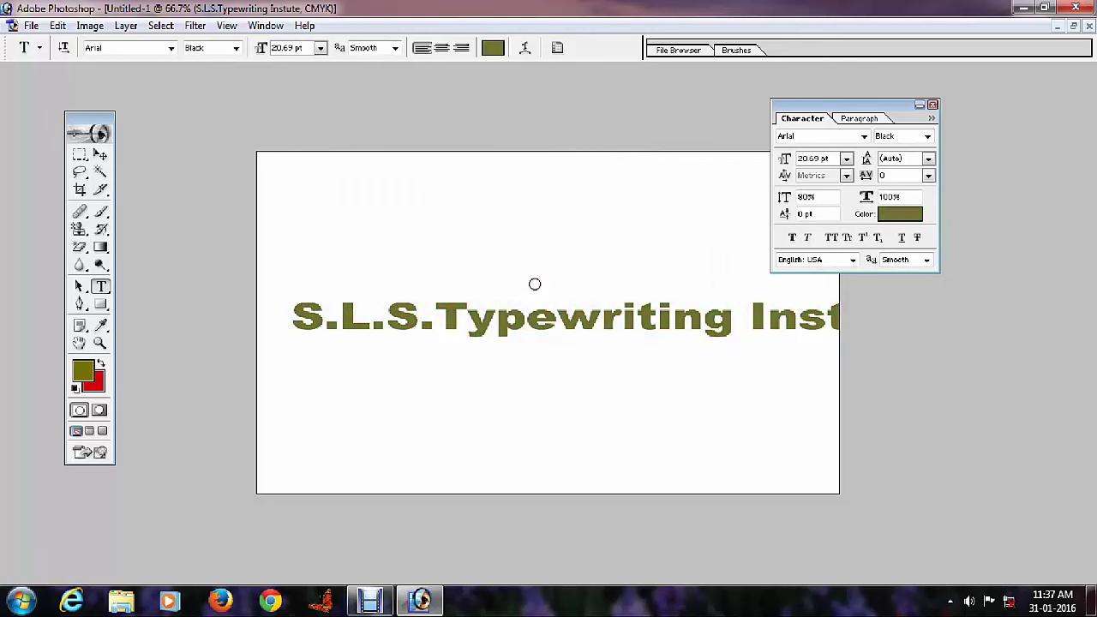
key(v)
drag(493, 325, 429, 314)
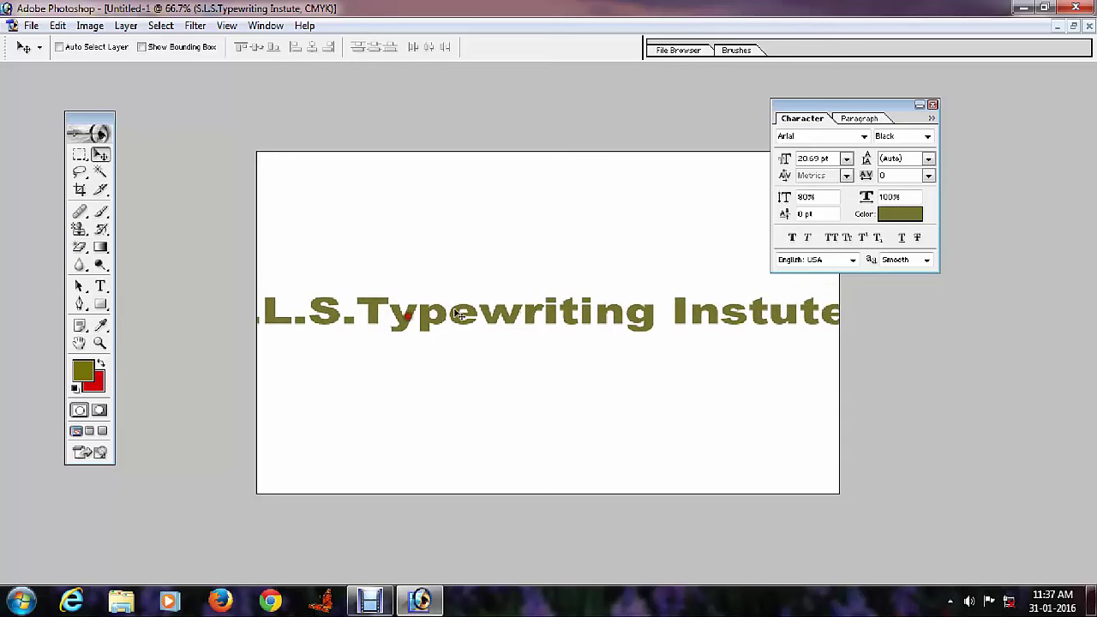
- Select the whole heading and set its vertical scale to 100%
key(t)
click(522, 318)
key(ctrl+a)
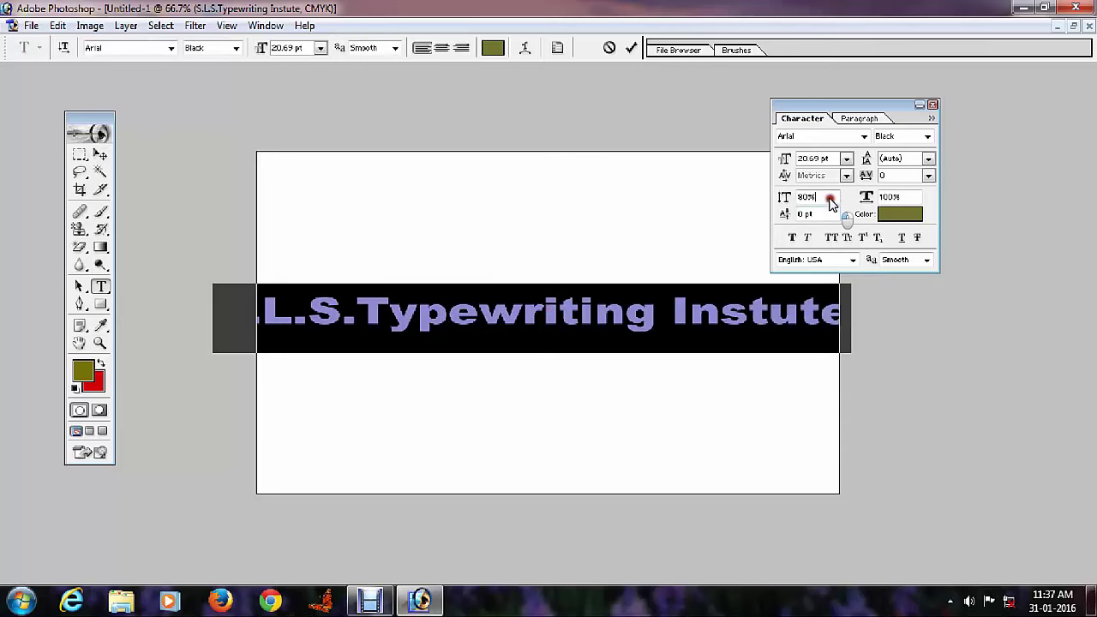
text(100)
key(Return)
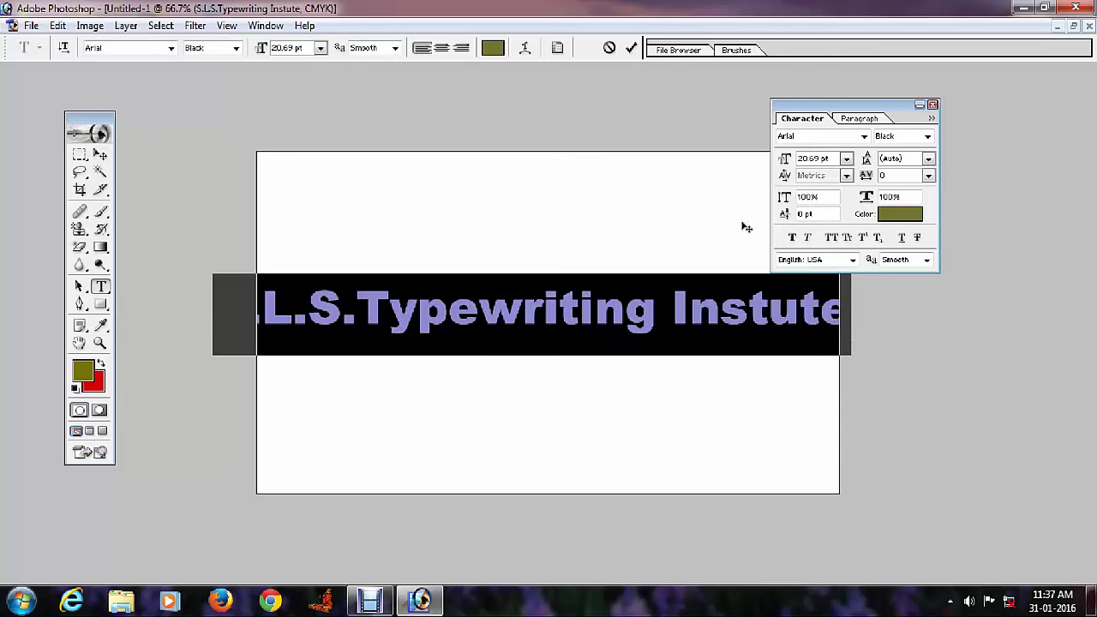
- Toggle Faux Bold and Faux Italic off again, try Small Caps, and settle on All Caps
click(830, 240)
click(792, 239)
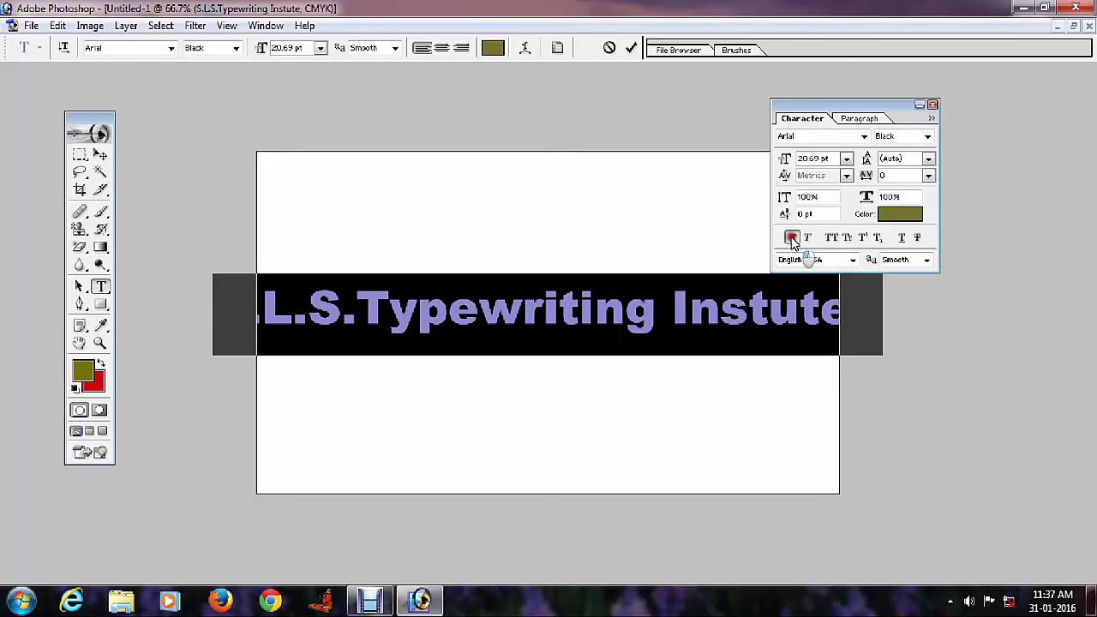
click(808, 238)
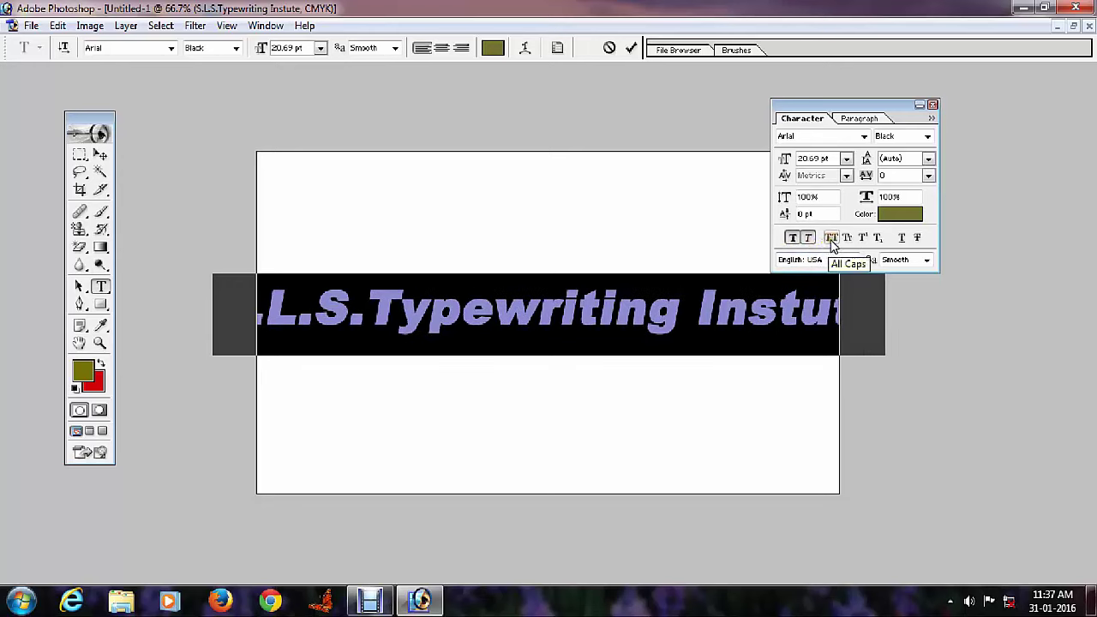
click(831, 238)
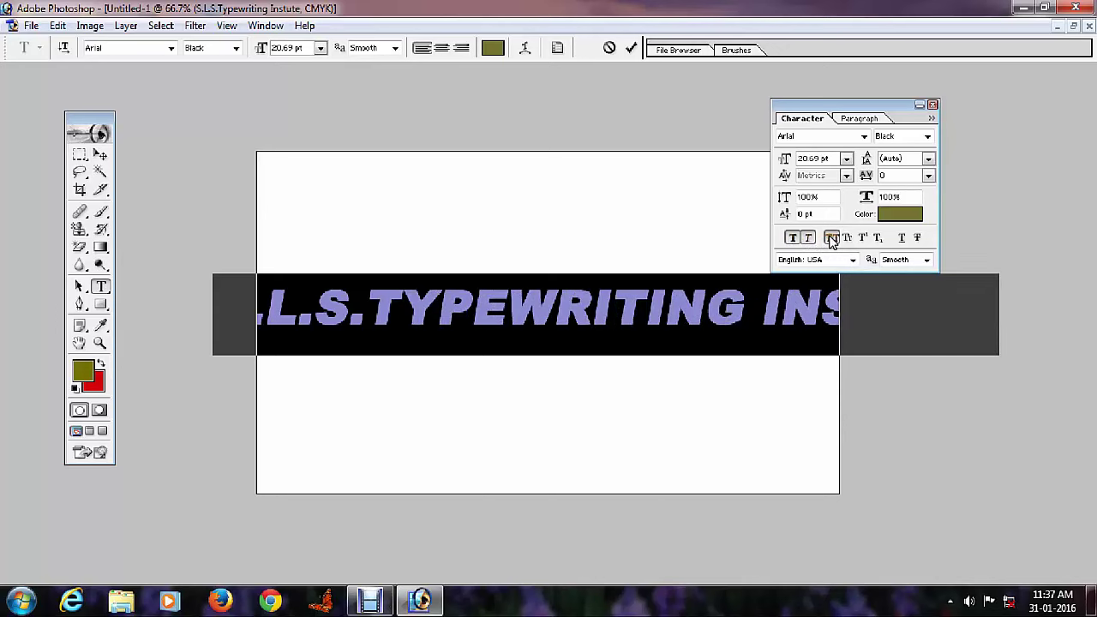
click(808, 237)
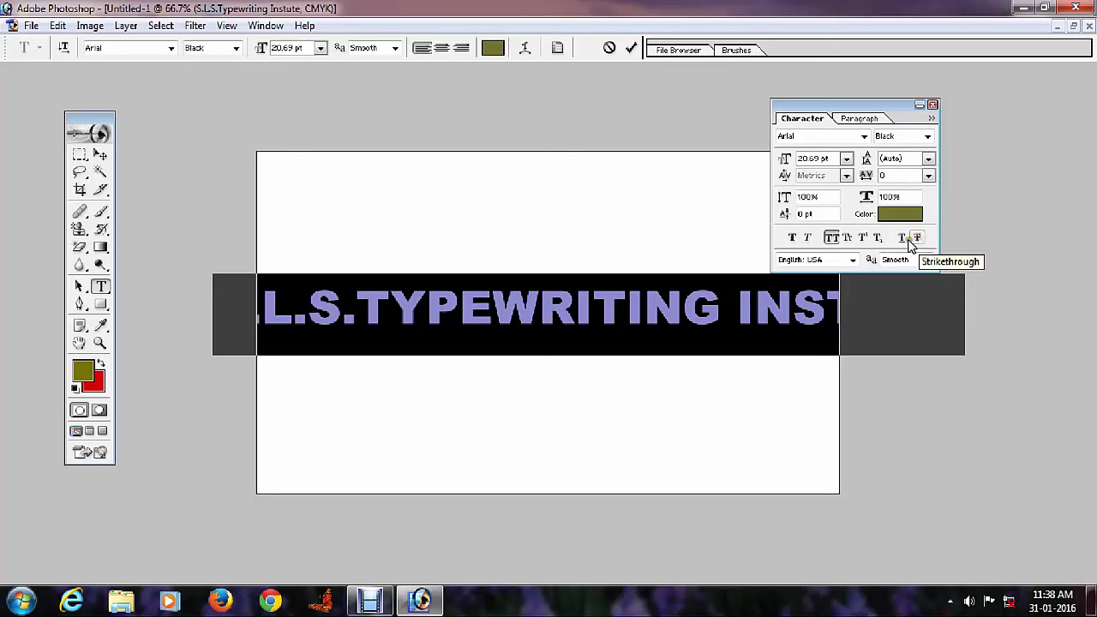
click(848, 240)
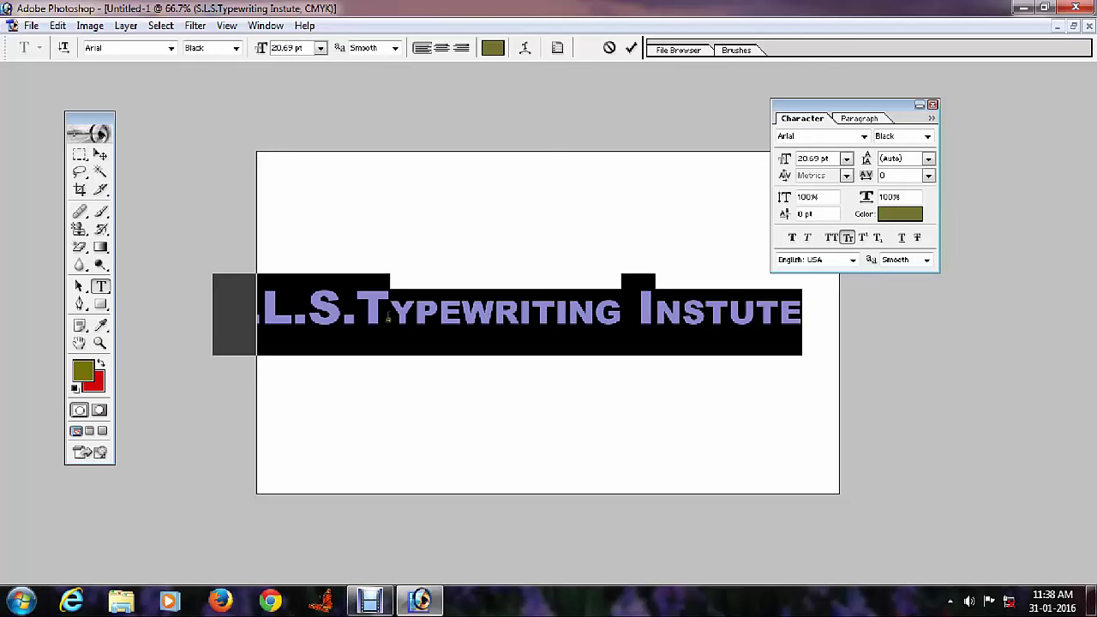
key(ctrl+shift+k)
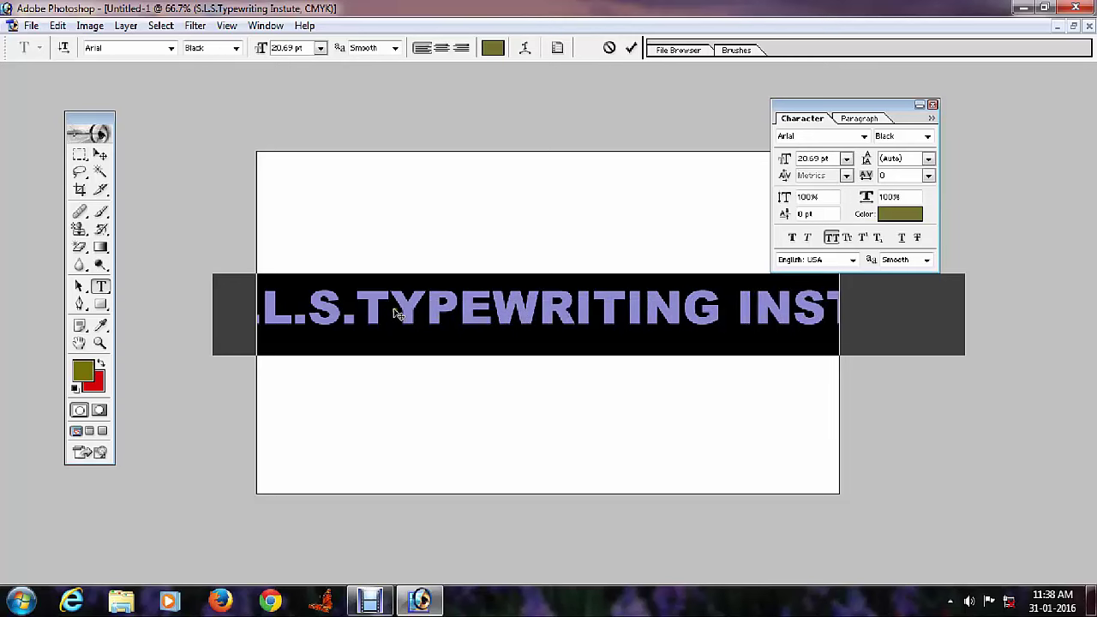
- Reduce the heading to 14.69 pt, stretch it to 150% vertical scale, and reposition it
drag(382, 439, 386, 433)
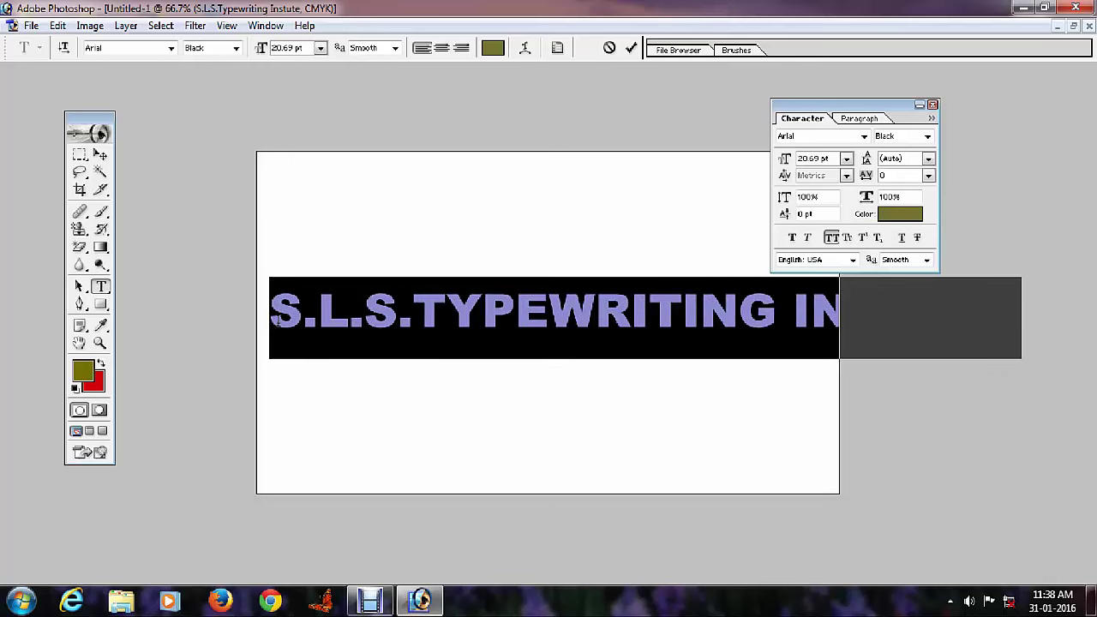
key(ctrl+shift+comma)
key(ctrl+shift+comma)
key(ctrl+shift+comma)
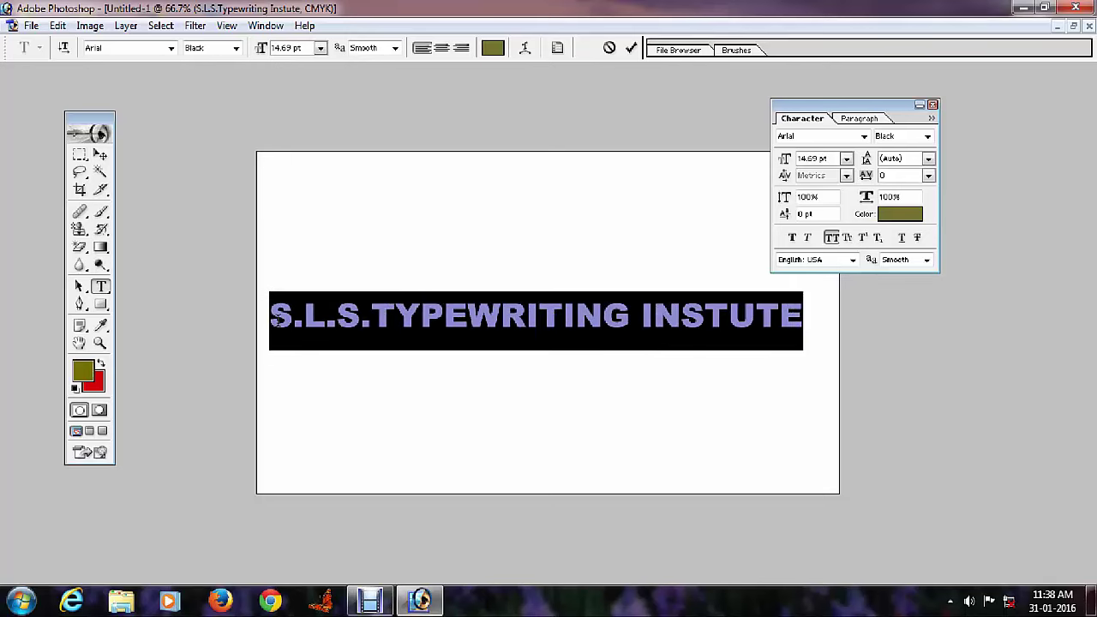
click(787, 198)
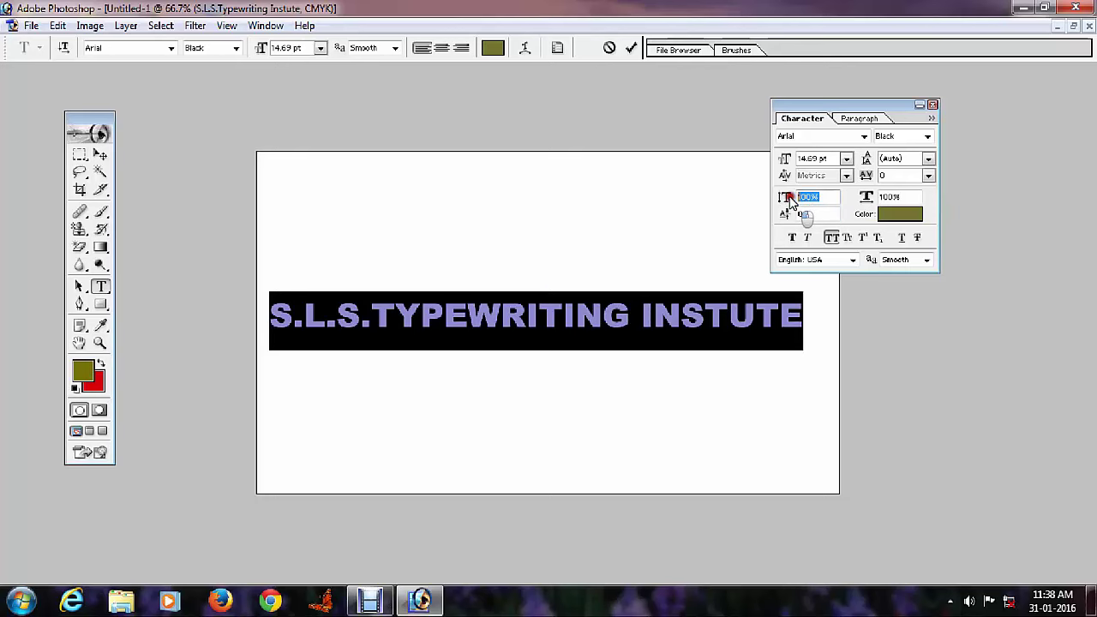
text(150)
key(Return)
key(ctrl+Return)
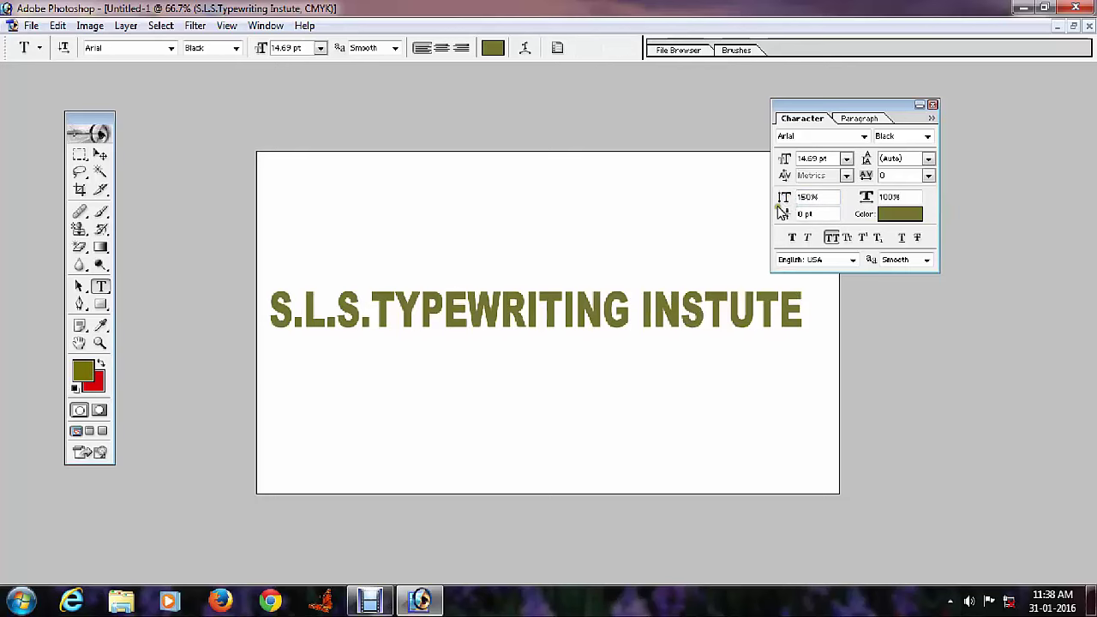
click(650, 284)
drag(570, 440, 587, 433)
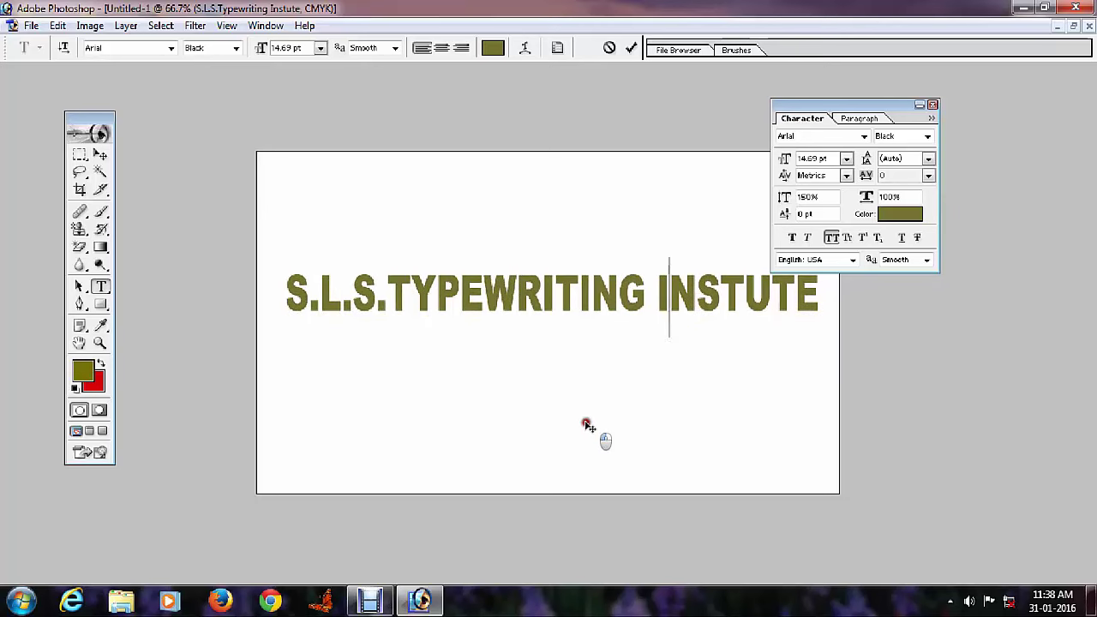
- Move the heading up the card, select the period after S.L.S, nudge it, and commit the type layer
click(588, 304)
click(517, 296)
mouse_move(523, 386)
mouse_down()
mouse_move(529, 366)
mouse_move(526, 432)
mouse_up()
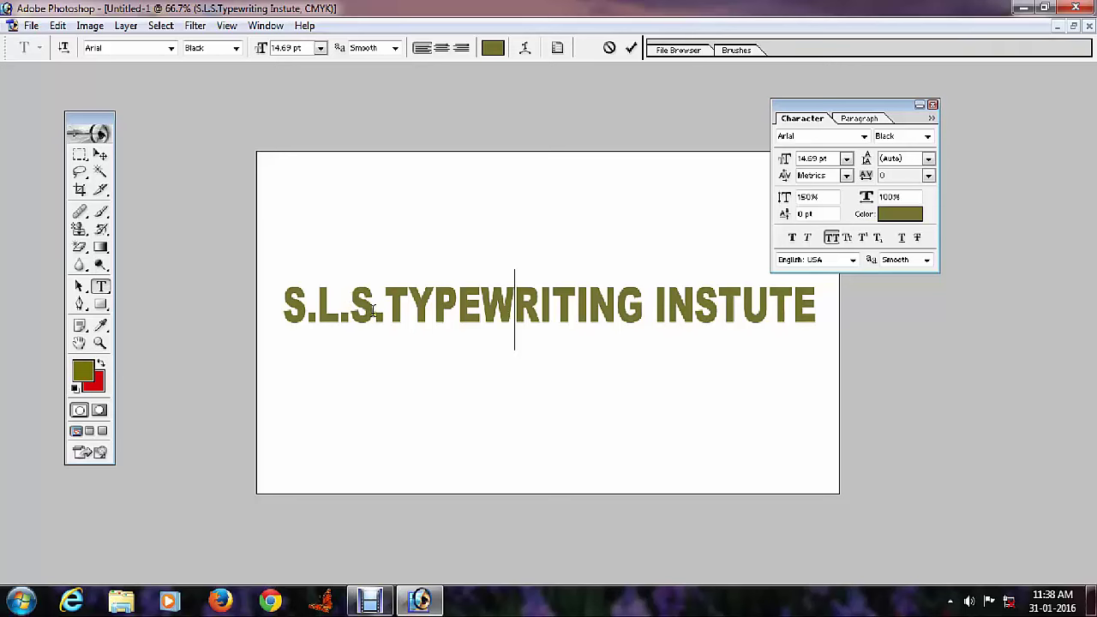
click(373, 313)
drag(373, 313, 392, 302)
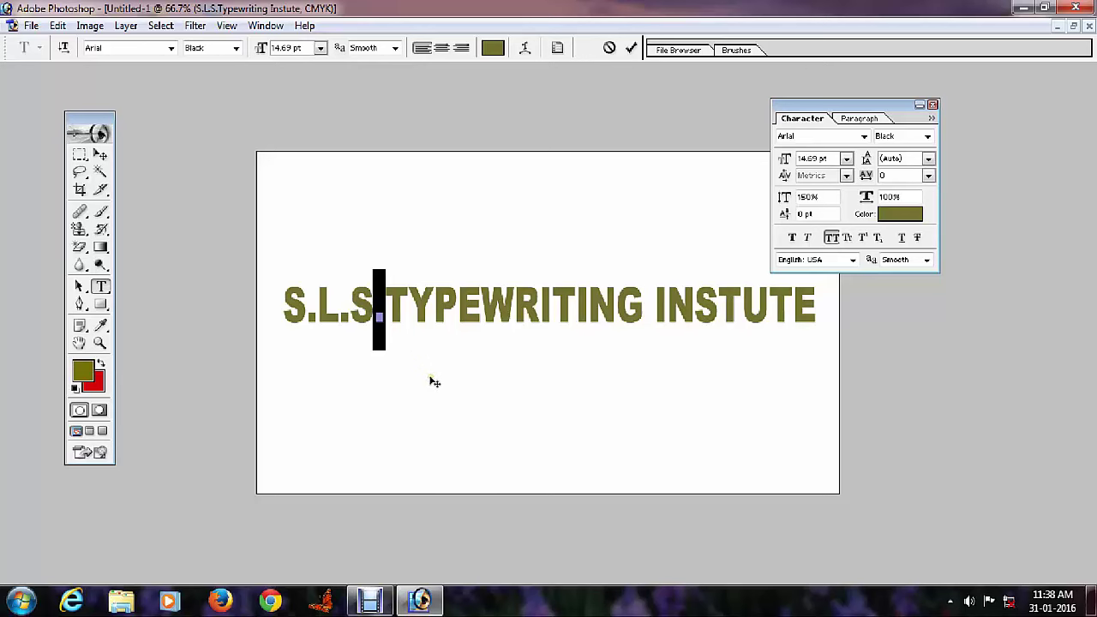
drag(433, 381, 428, 383)
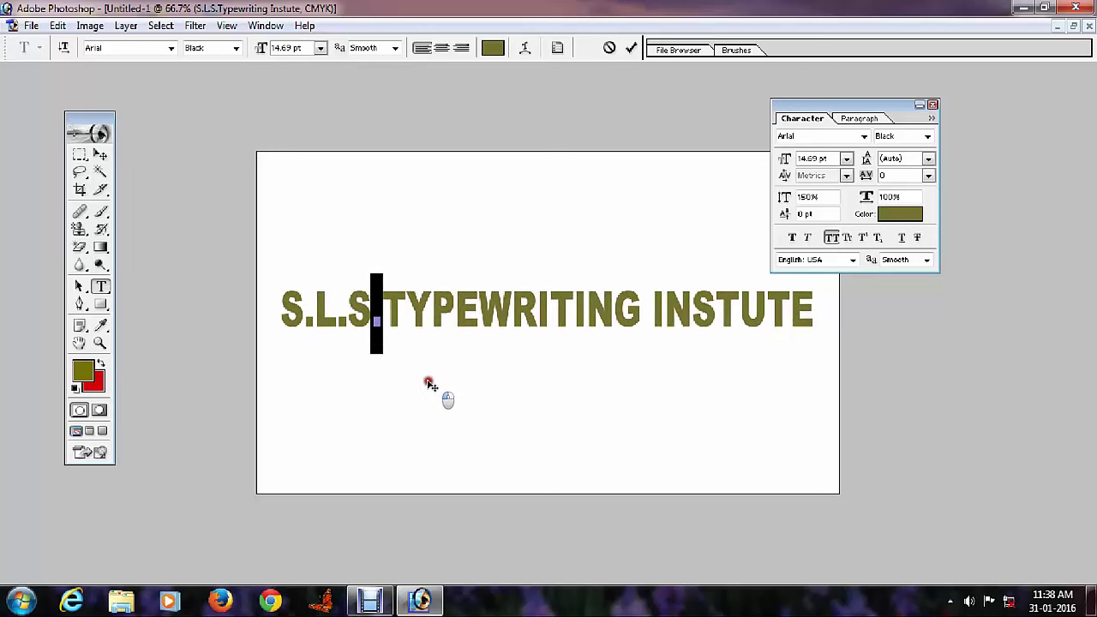
key(ctrl+Return)
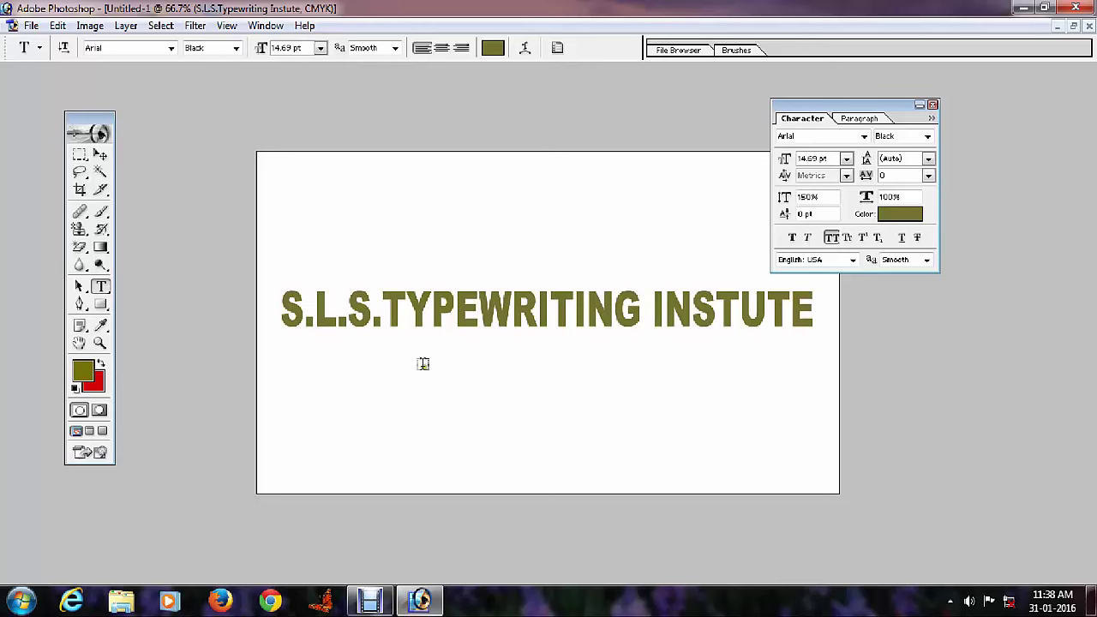
- Select the entire canvas and switch to the Move tool
click(160, 24)
click(177, 44)
click(100, 155)
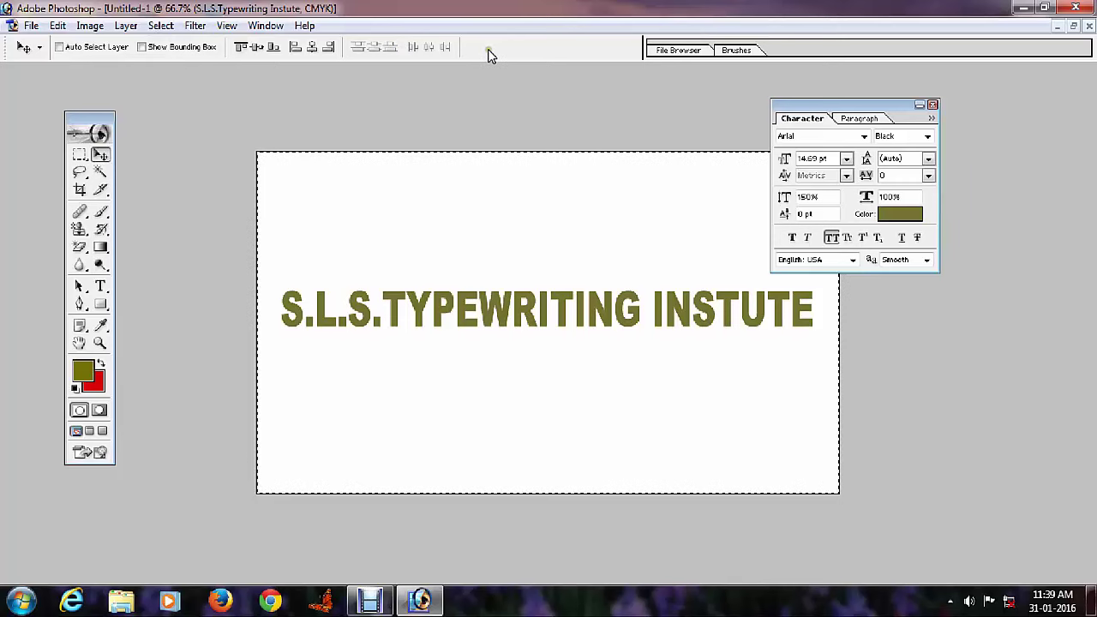
click(79, 172)
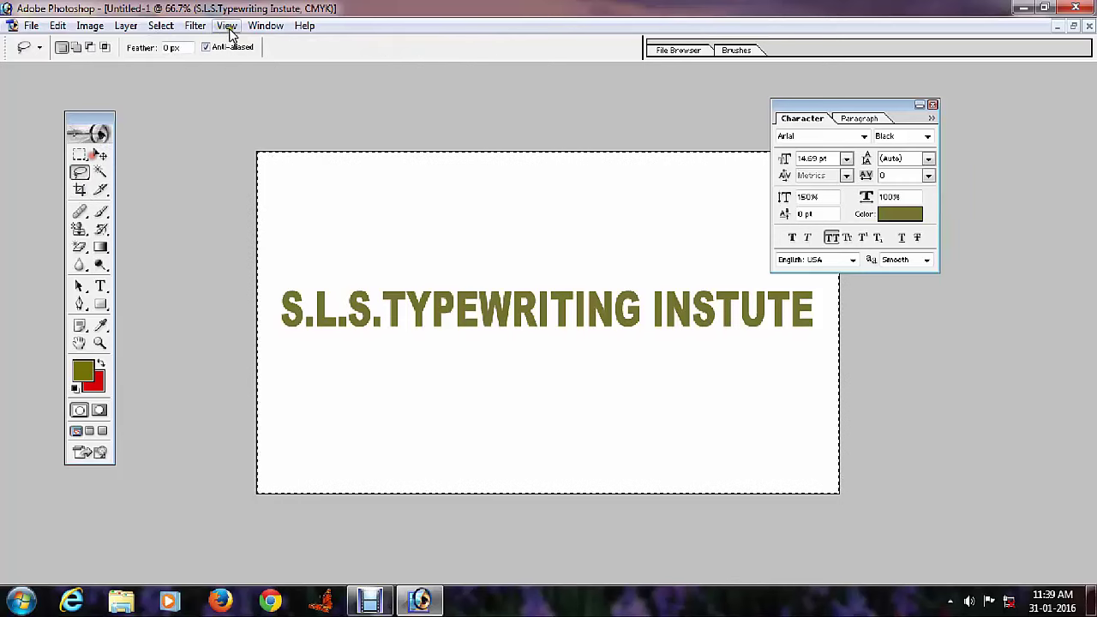
click(100, 189)
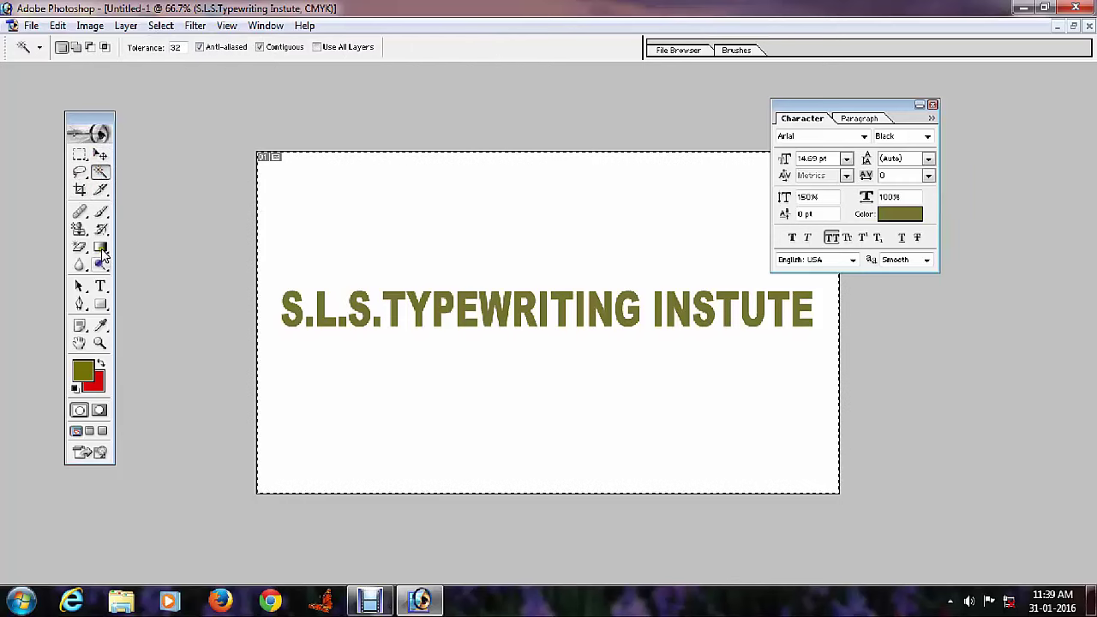
click(100, 248)
click(79, 264)
click(101, 286)
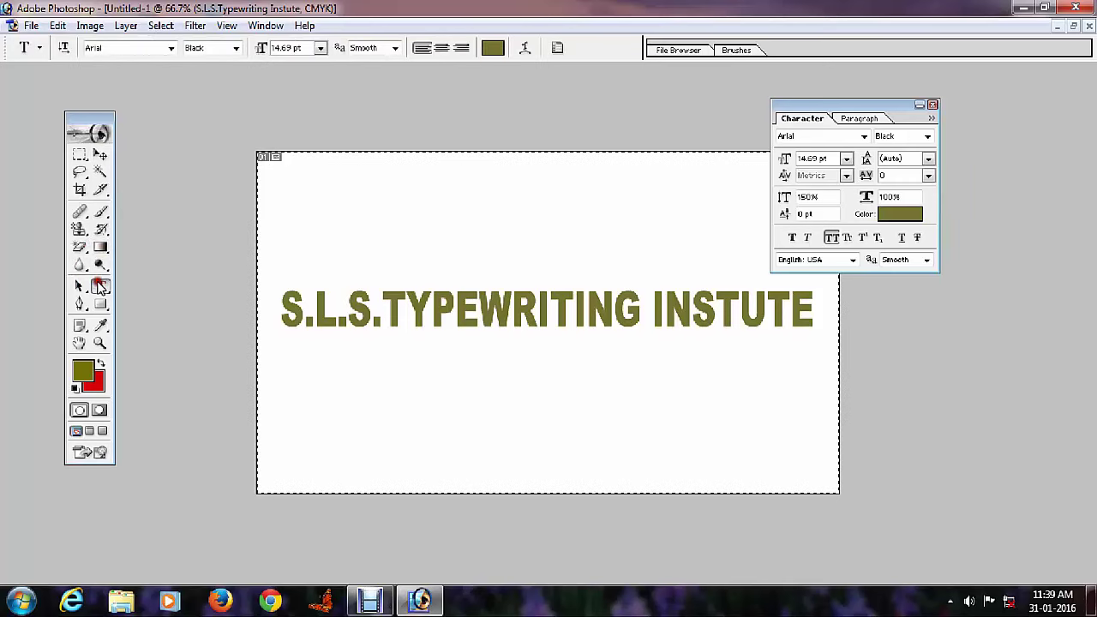
click(79, 305)
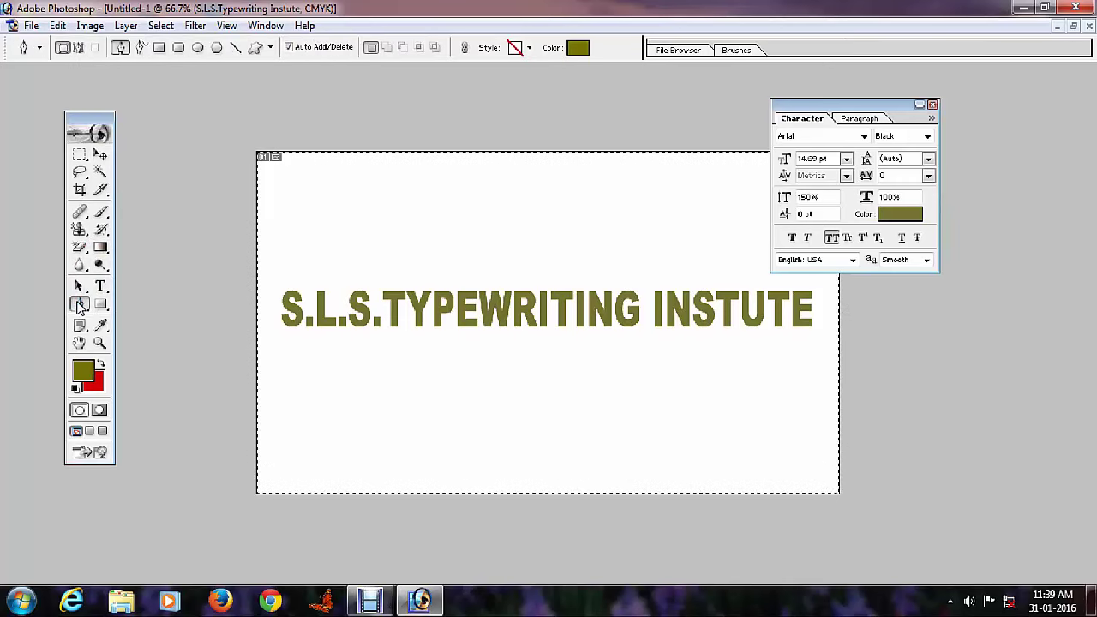
click(100, 154)
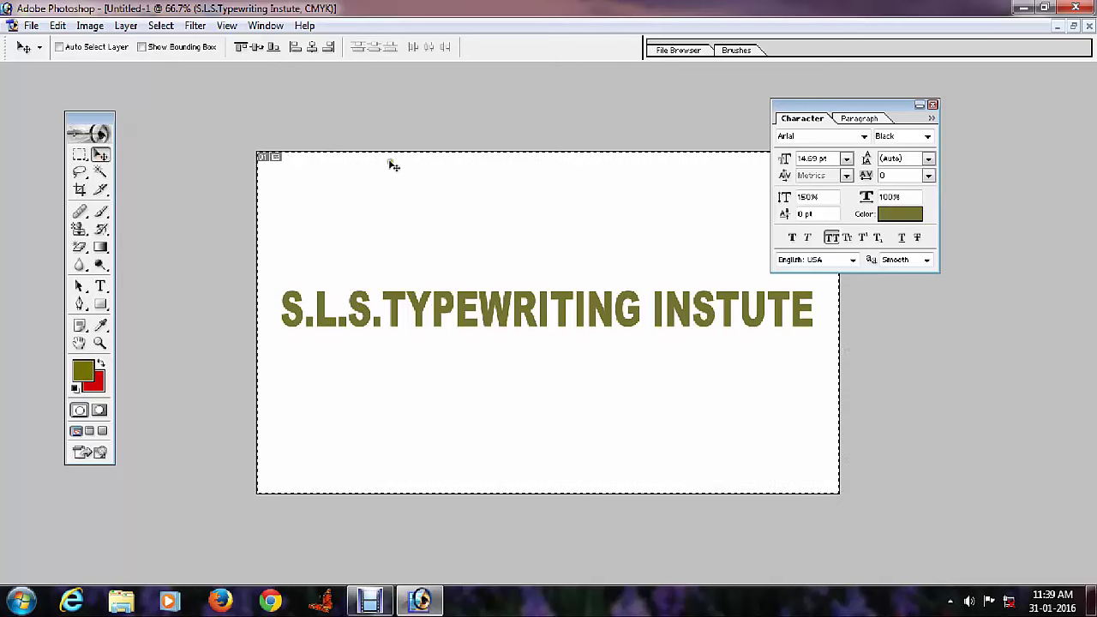
- Align the heading to vertical and horizontal centres, deselect, and briefly hide palettes to preview
click(254, 49)
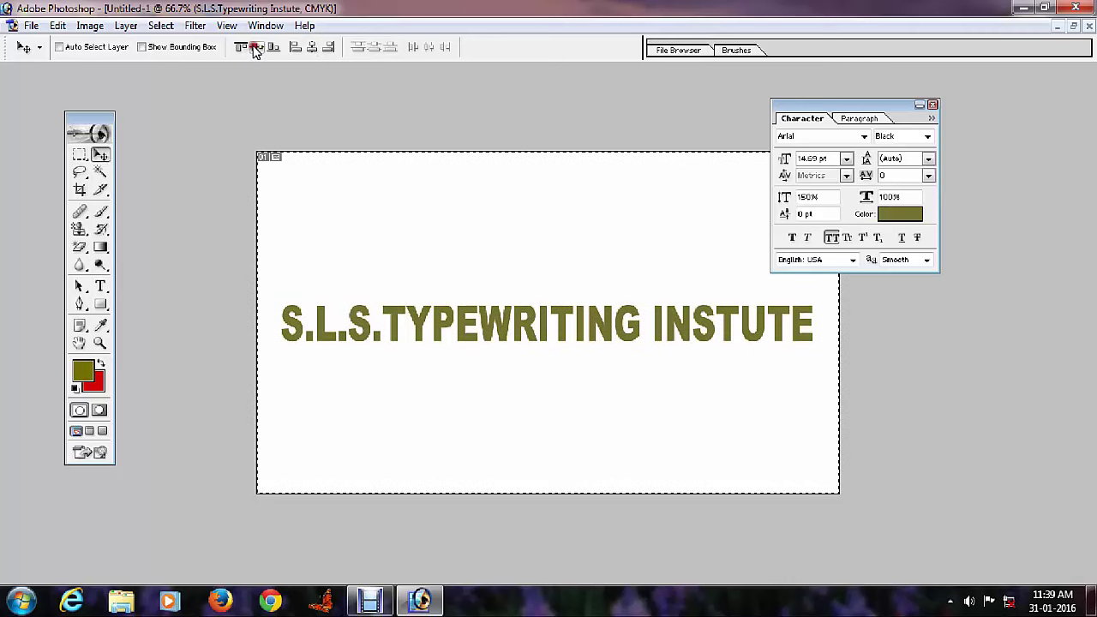
click(312, 48)
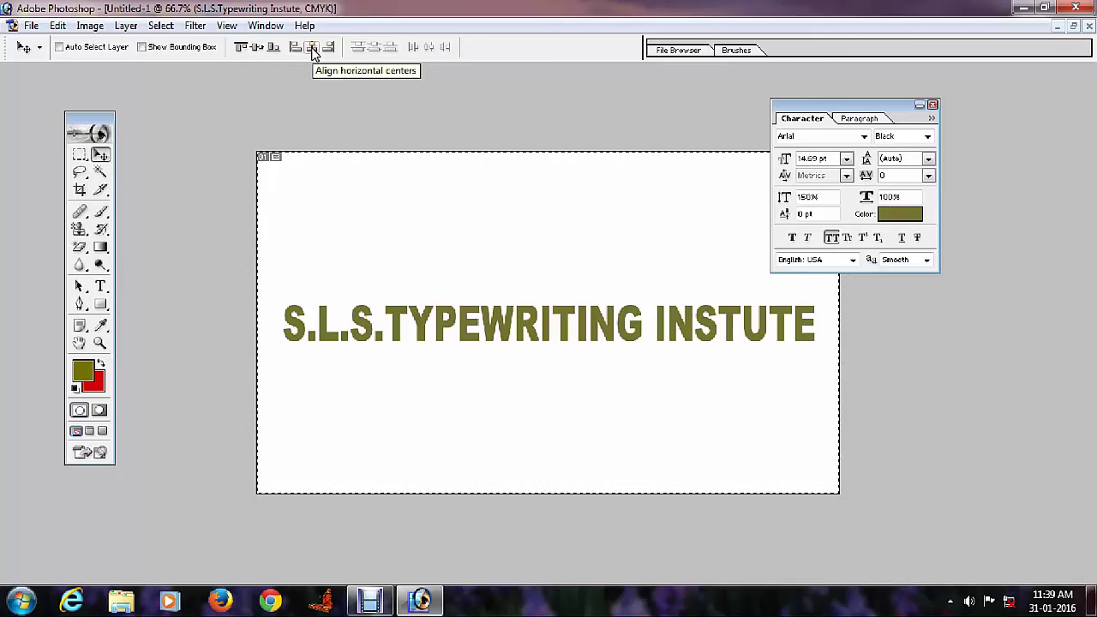
click(160, 25)
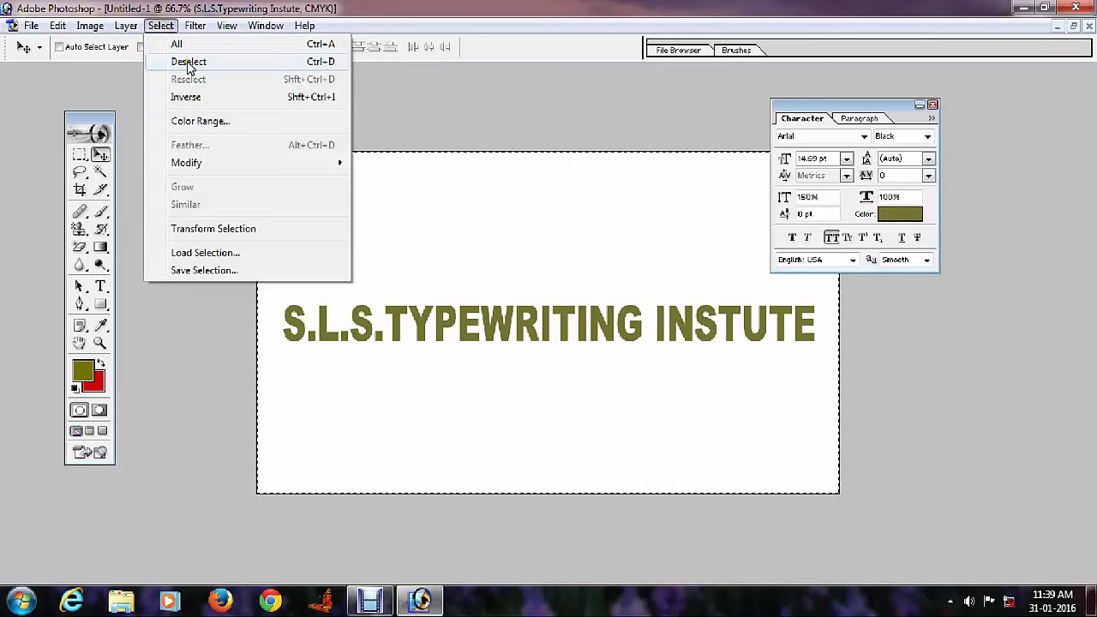
click(188, 63)
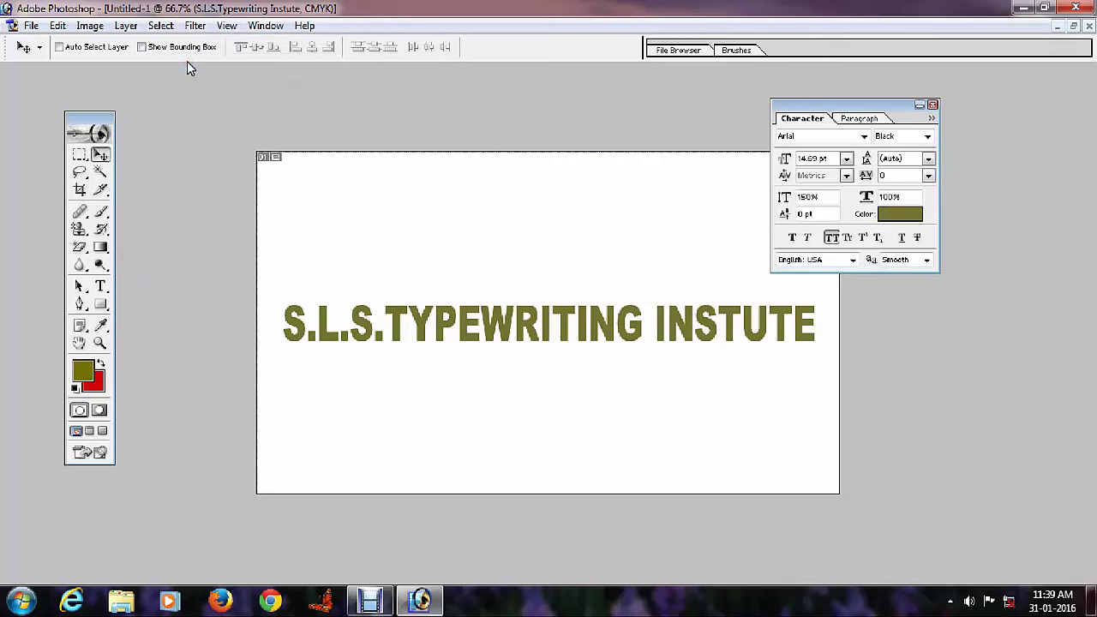
key(Tab)
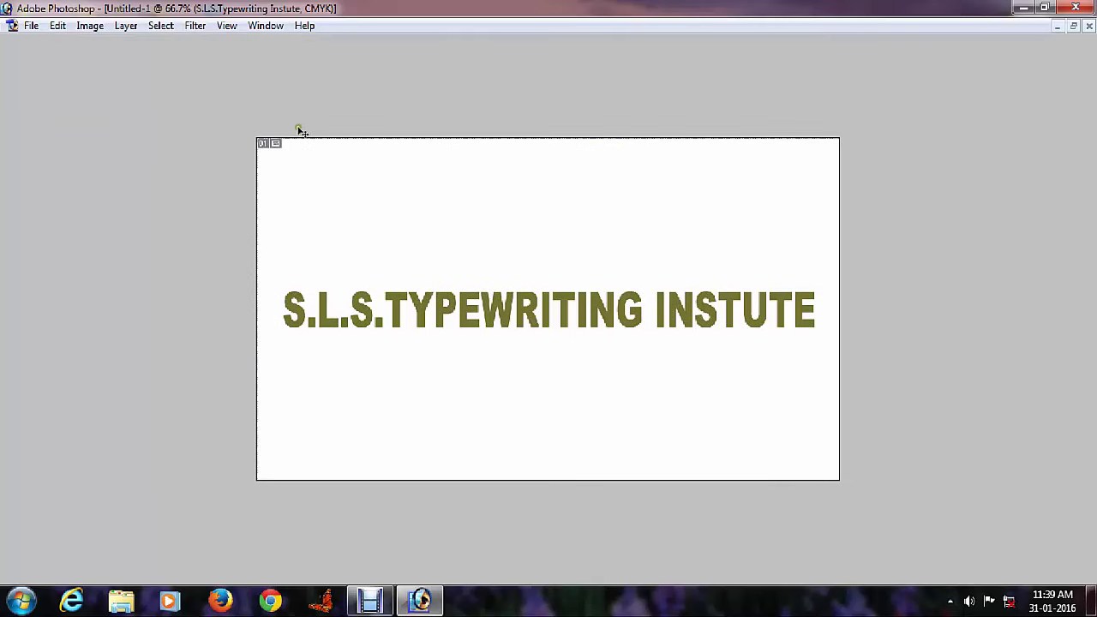
key(Tab)
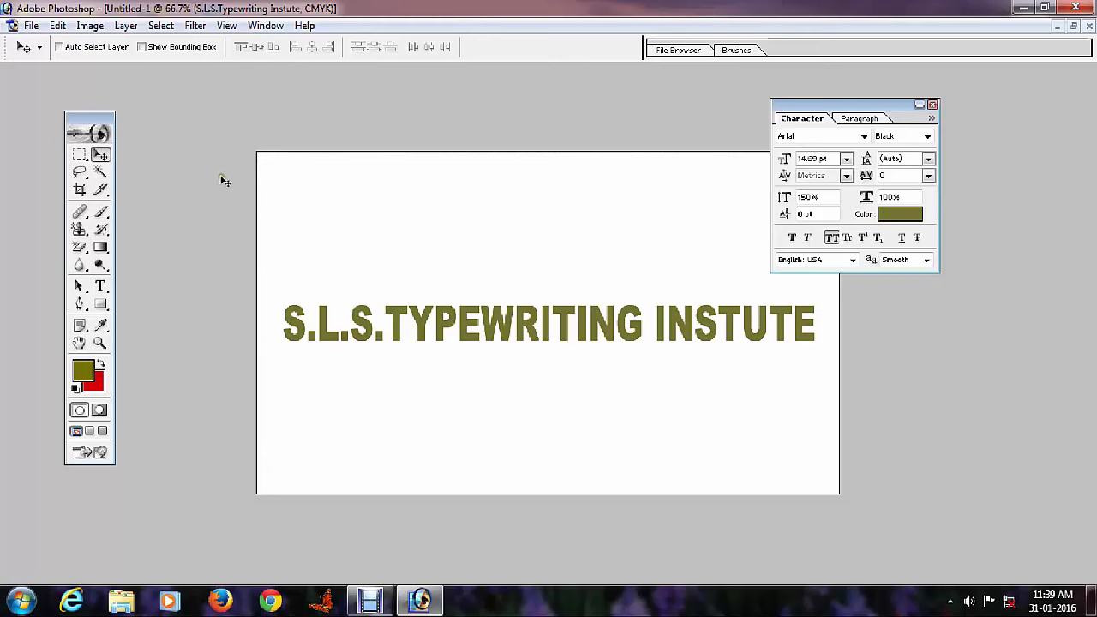
key(Tab)
key(Tab)
- Start a new text line below the heading, with All Caps off and Regular style
key(t)
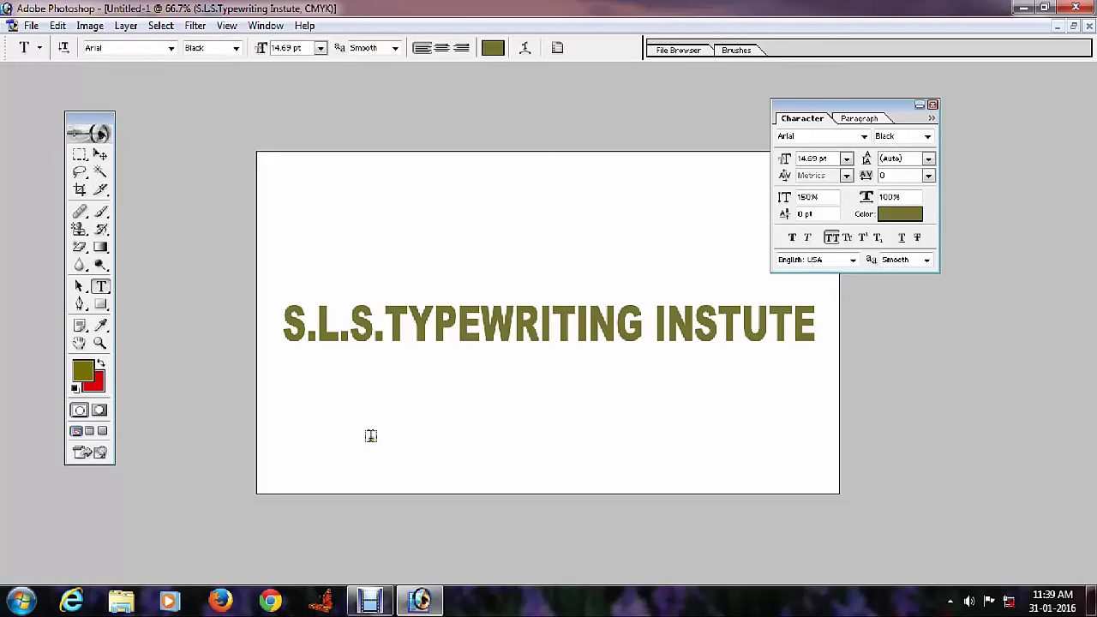
click(371, 436)
text(DFSA)
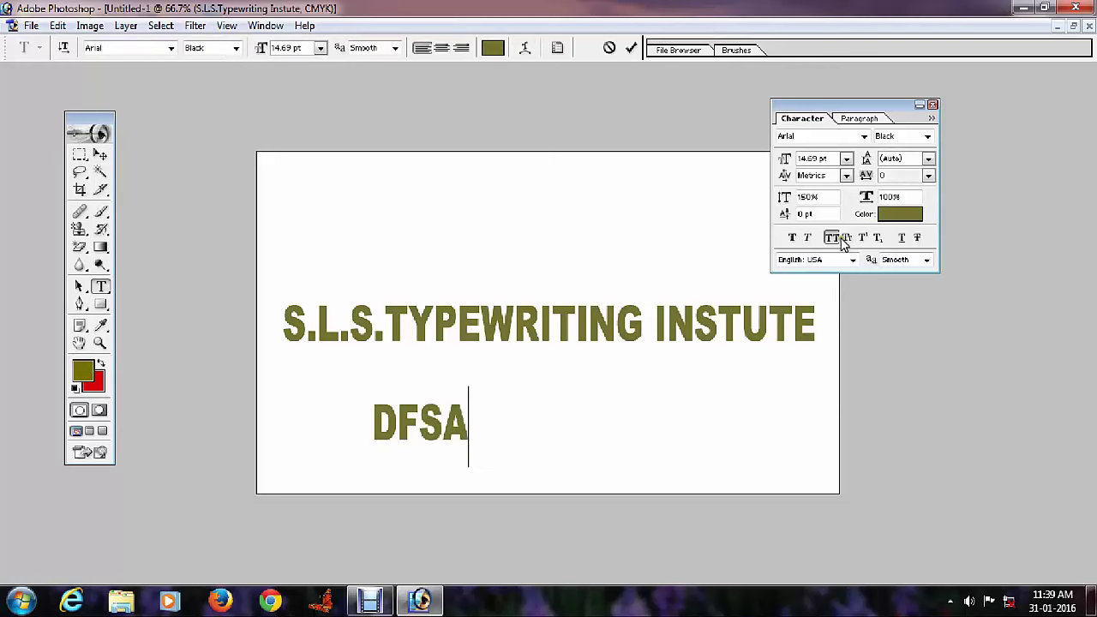
key(ctrl+a)
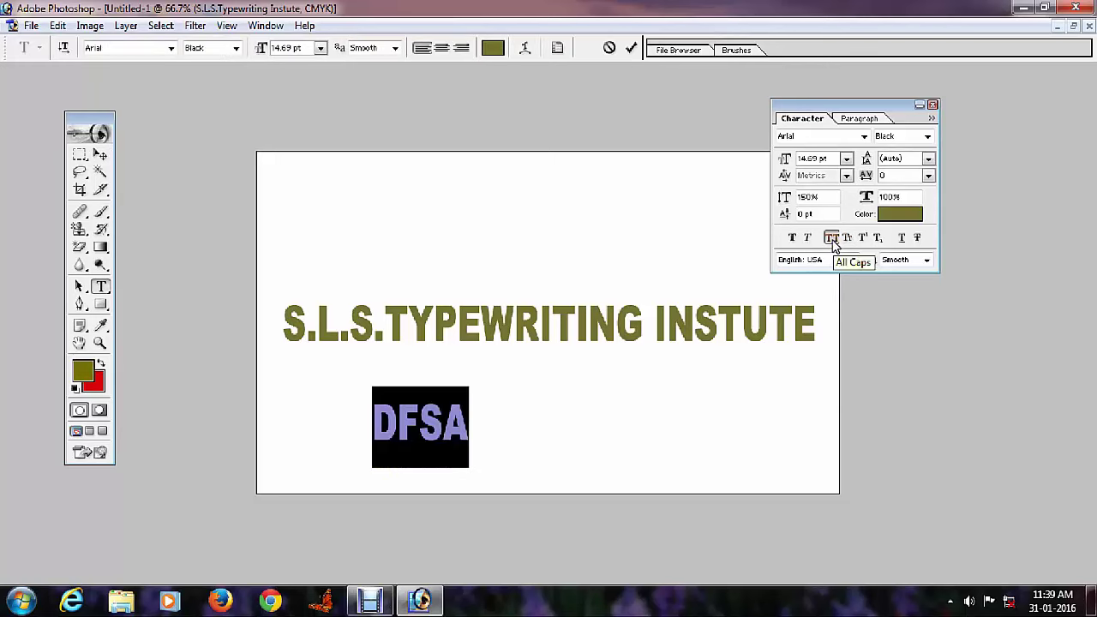
click(832, 239)
click(928, 137)
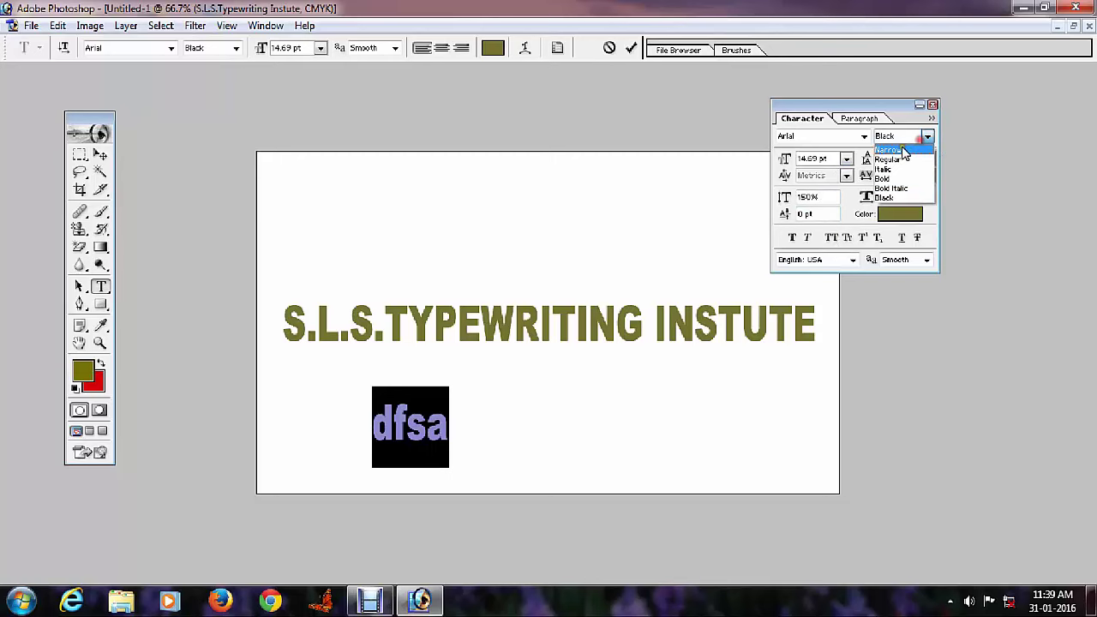
click(896, 163)
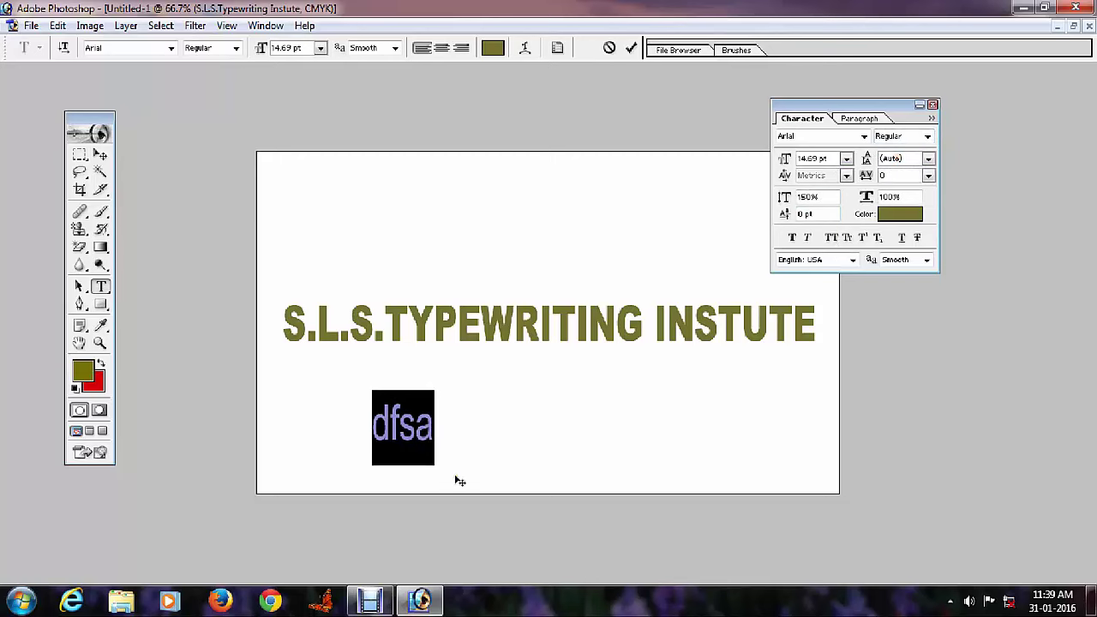
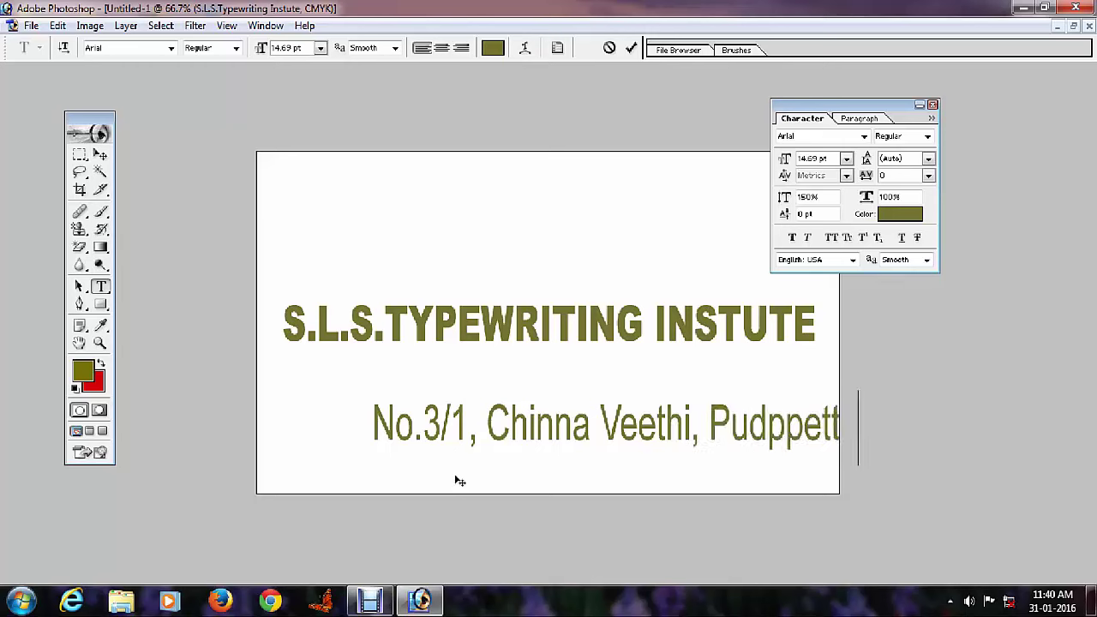
- Type the street address, set 100% leading and 9 pt size, and move the line left
key(ctrl+a)
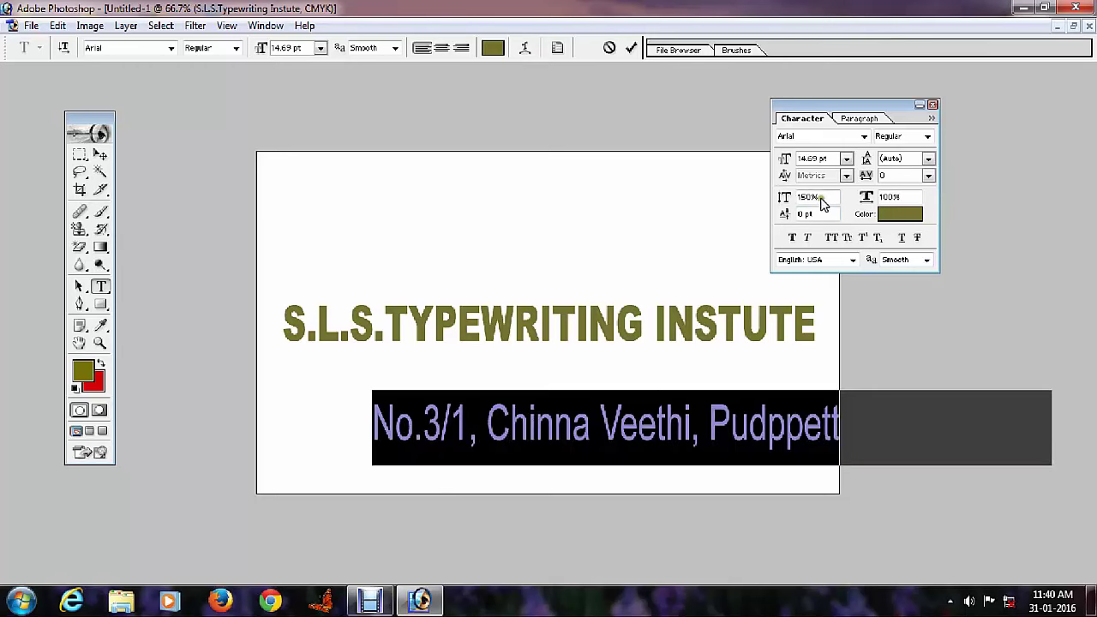
drag(826, 199, 815, 198)
key(BackSpace)
text(0)
key(Return)
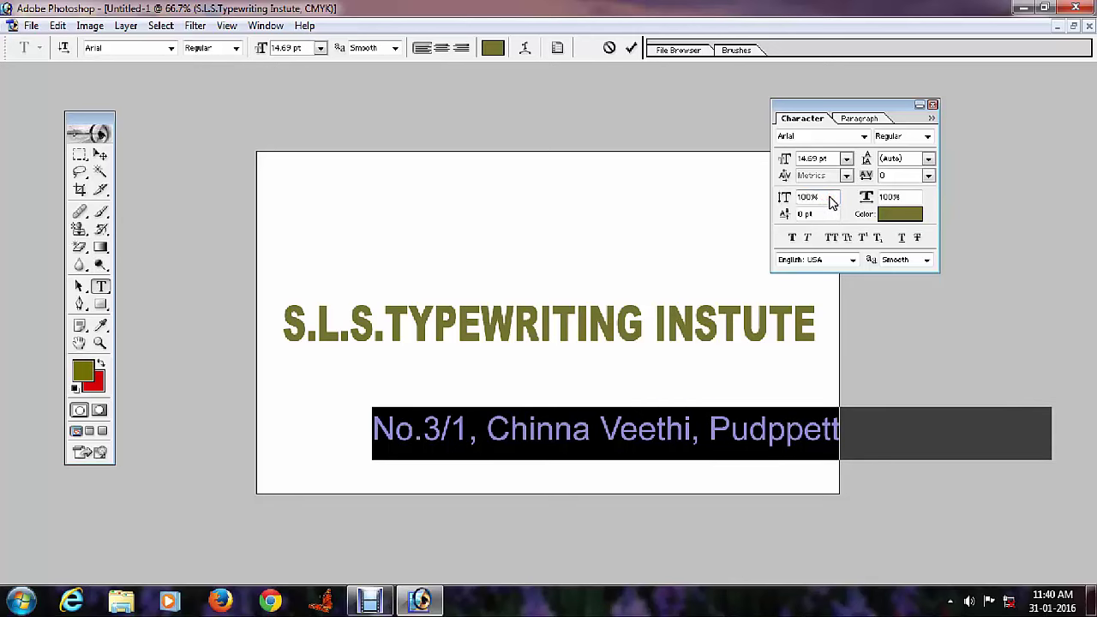
mouse_move(676, 365)
mouse_down()
mouse_move(575, 383)
mouse_move(587, 382)
mouse_up()
click(846, 158)
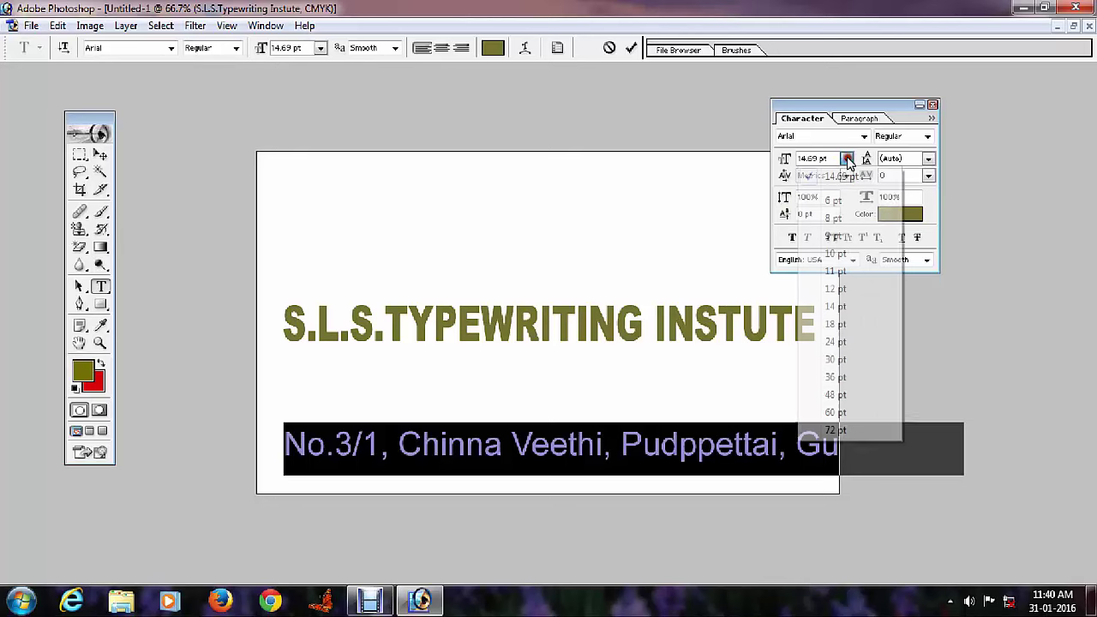
click(828, 239)
- Add the city name to the end of the address line, nudge it into place, and commit
key(End)
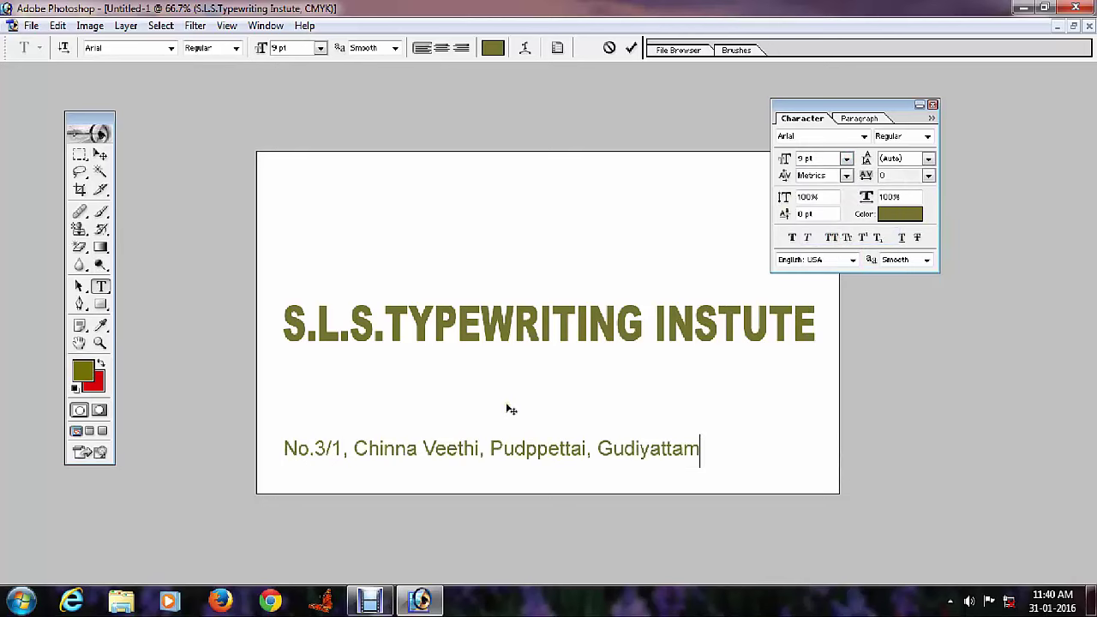
text(Vlr D)
key(BackSpace)
key(BackSpace)
key(BackSpace)
text(lore Dt.)
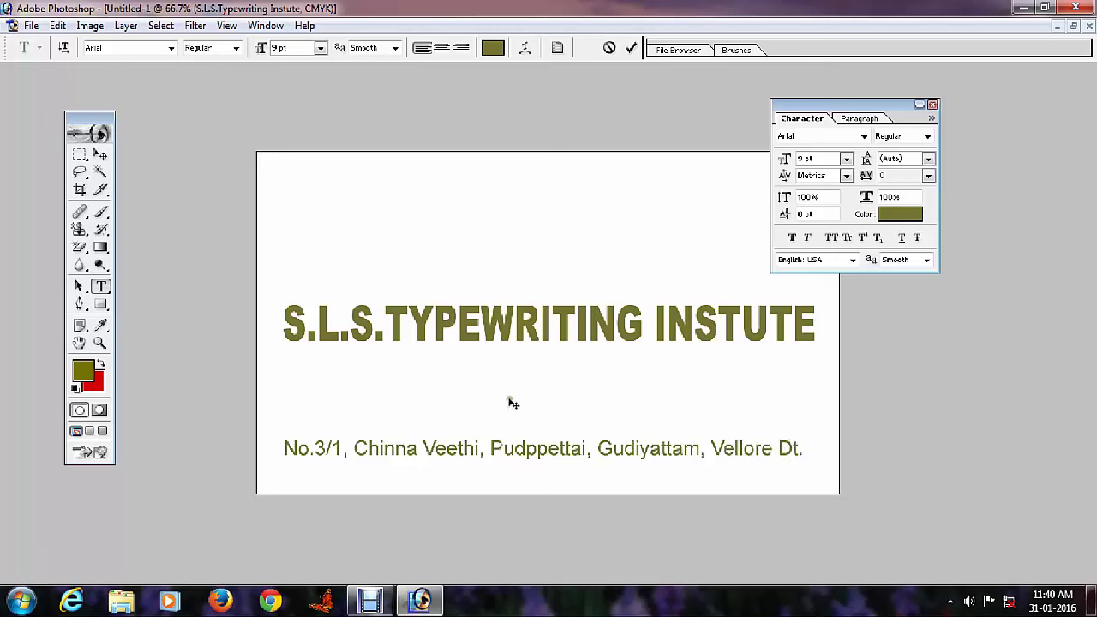
drag(485, 373, 493, 383)
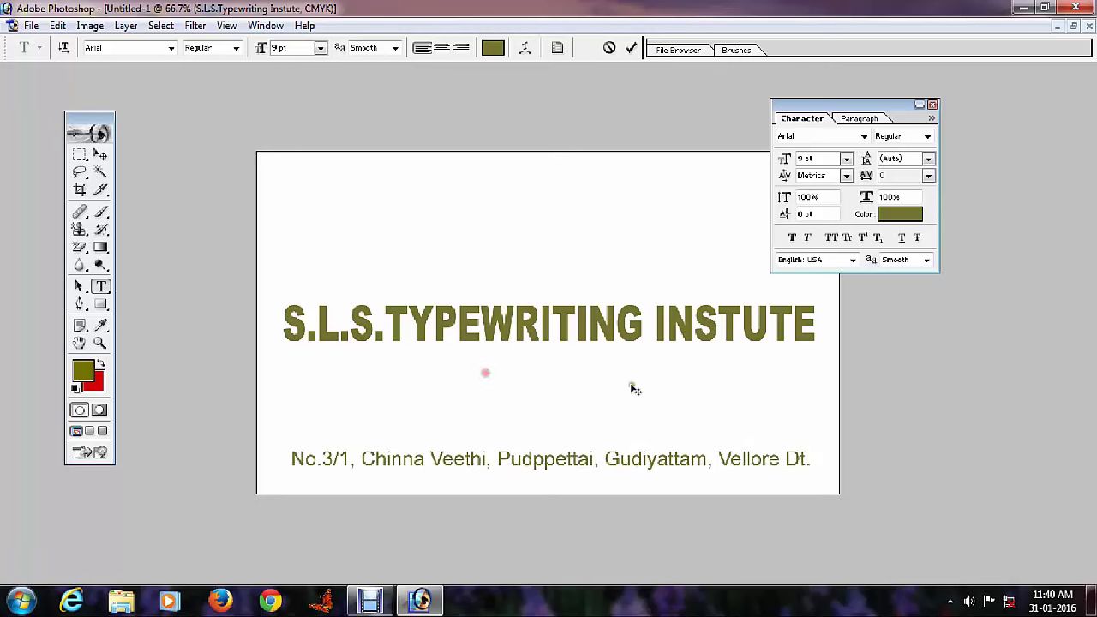
key(ctrl+Return)
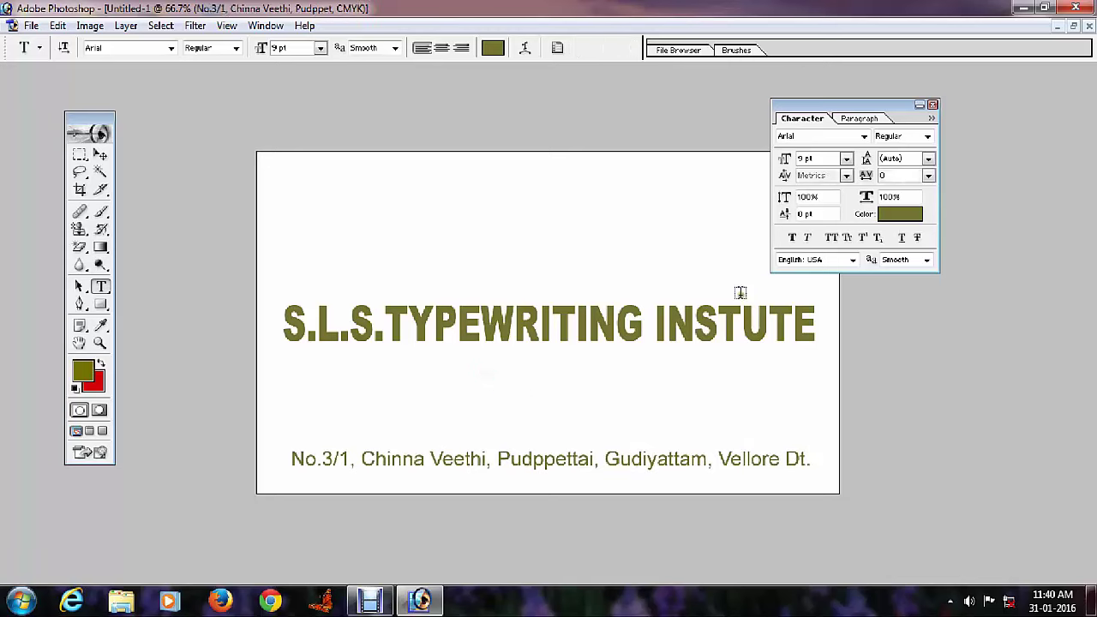
- Marquee a strip across the bottom of the card and create a new Layer 1
click(78, 154)
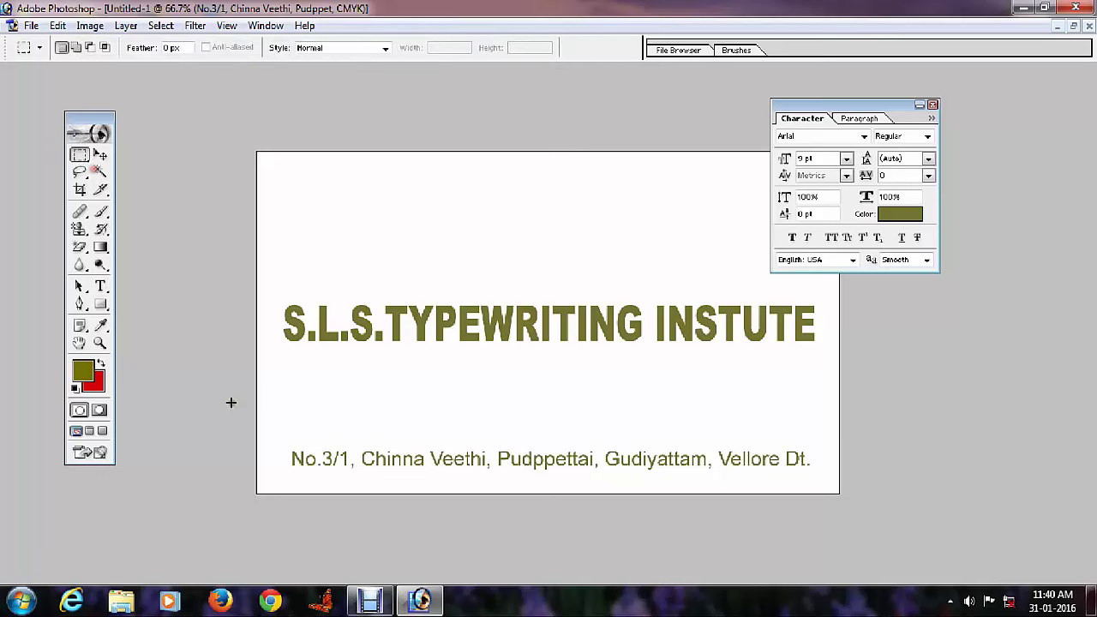
mouse_move(254, 451)
mouse_down()
mouse_move(459, 509)
mouse_move(953, 568)
mouse_up()
drag(961, 585, 940, 574)
click(126, 25)
mouse_move(147, 43)
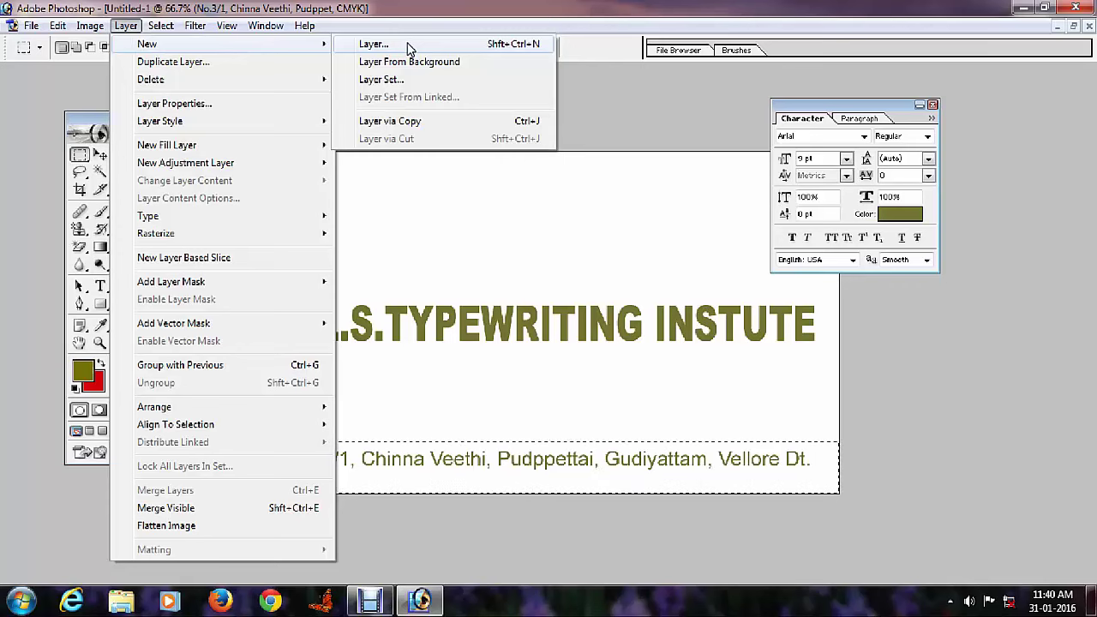
click(409, 45)
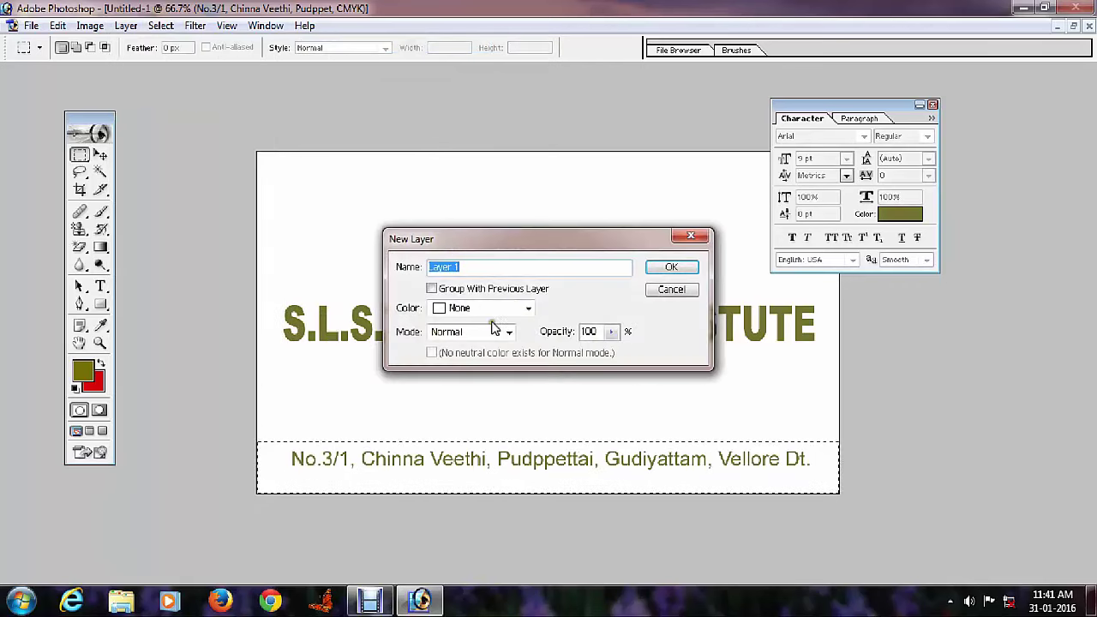
click(691, 267)
- Set the foreground to CMYK 0/100/100/0 red and fill the bottom strip with it
click(83, 373)
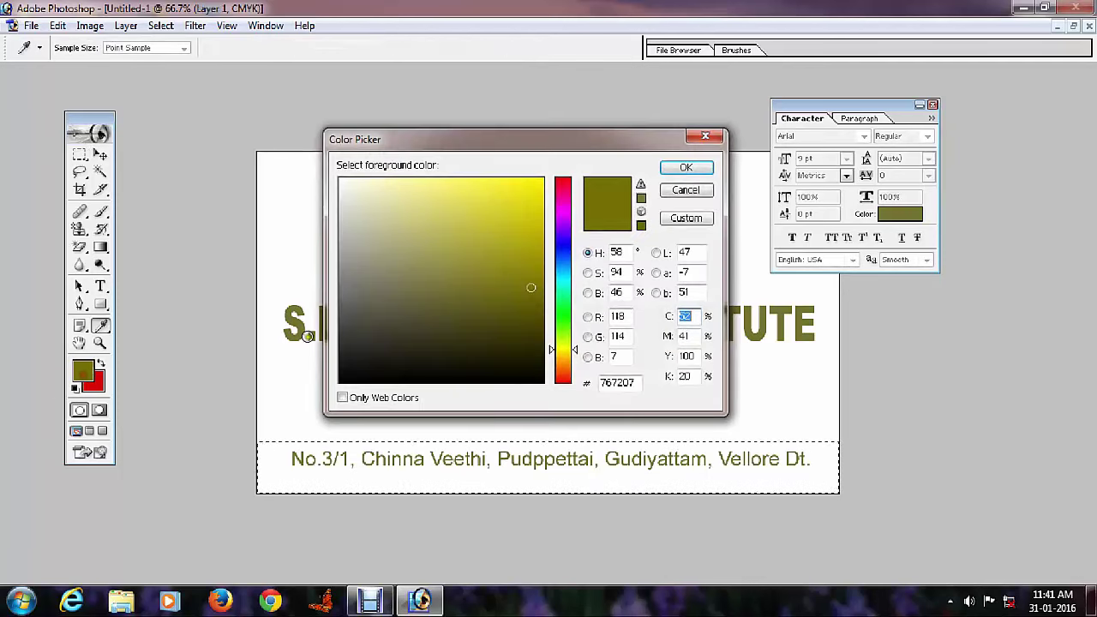
text(0)
key(Tab)
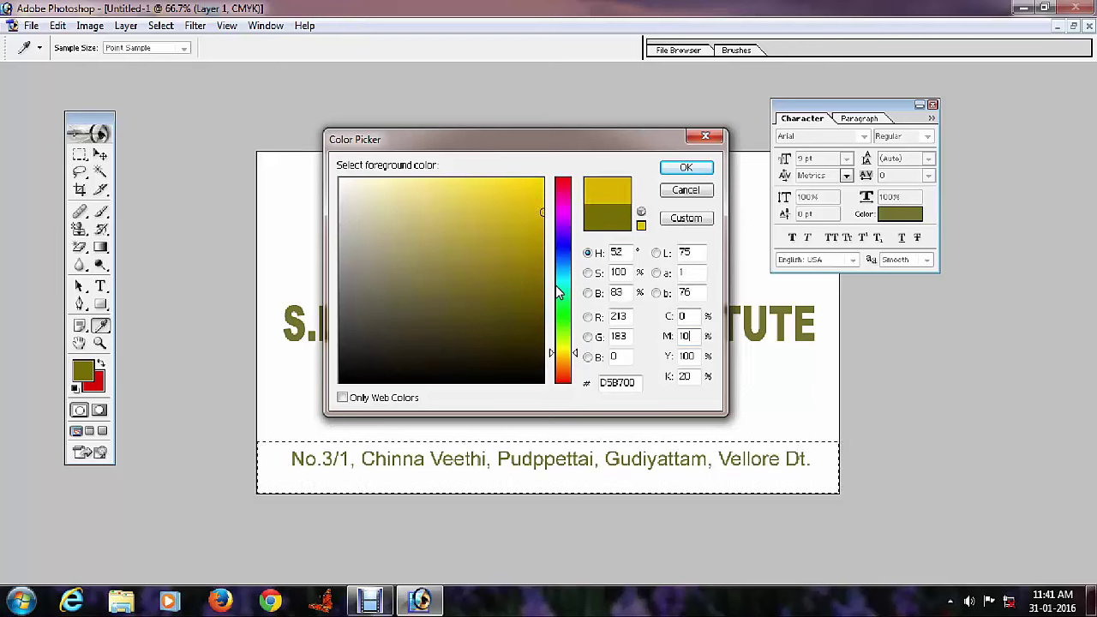
text(100)
key(Tab)
text(100)
key(Tab)
text(0)
key(Return)
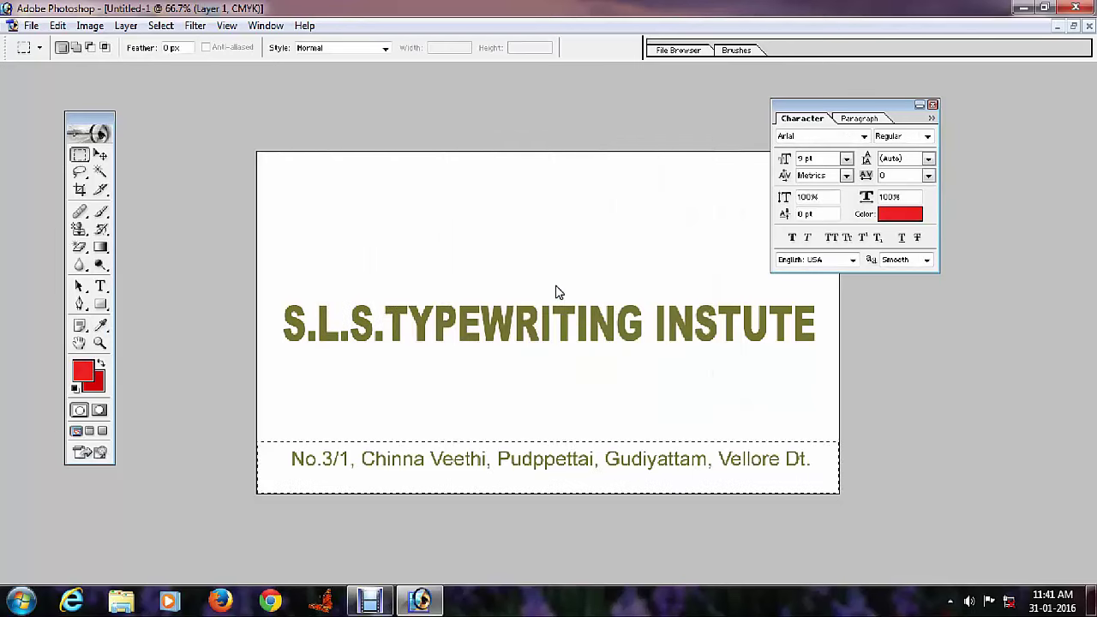
key(alt+BackSpace)
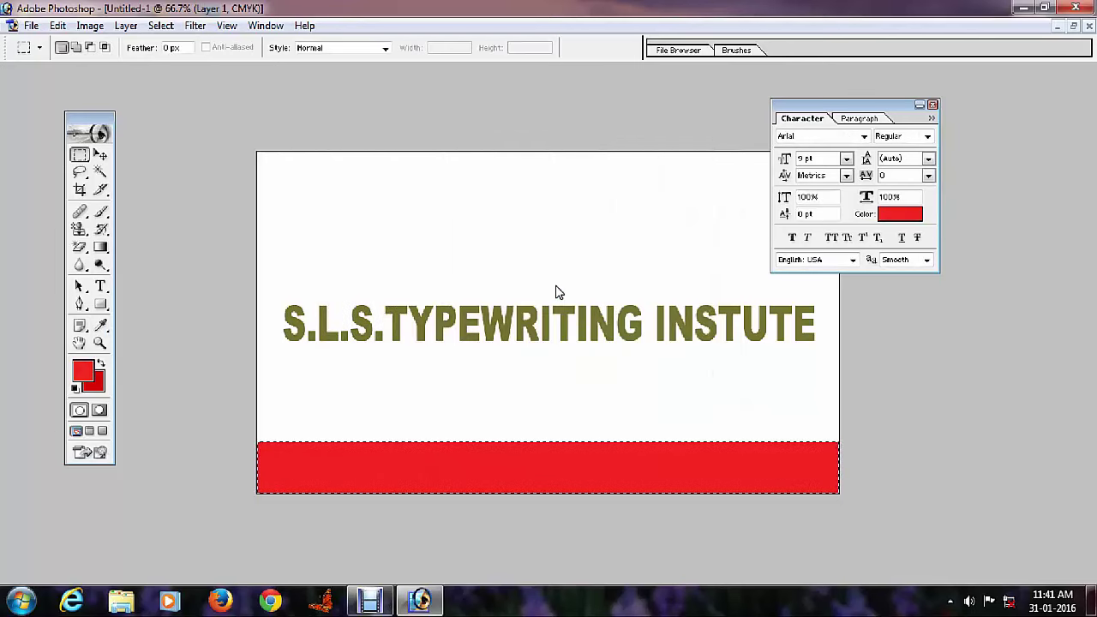
- In the Layers panel, move the address text layer below the heading layer
key(F7)
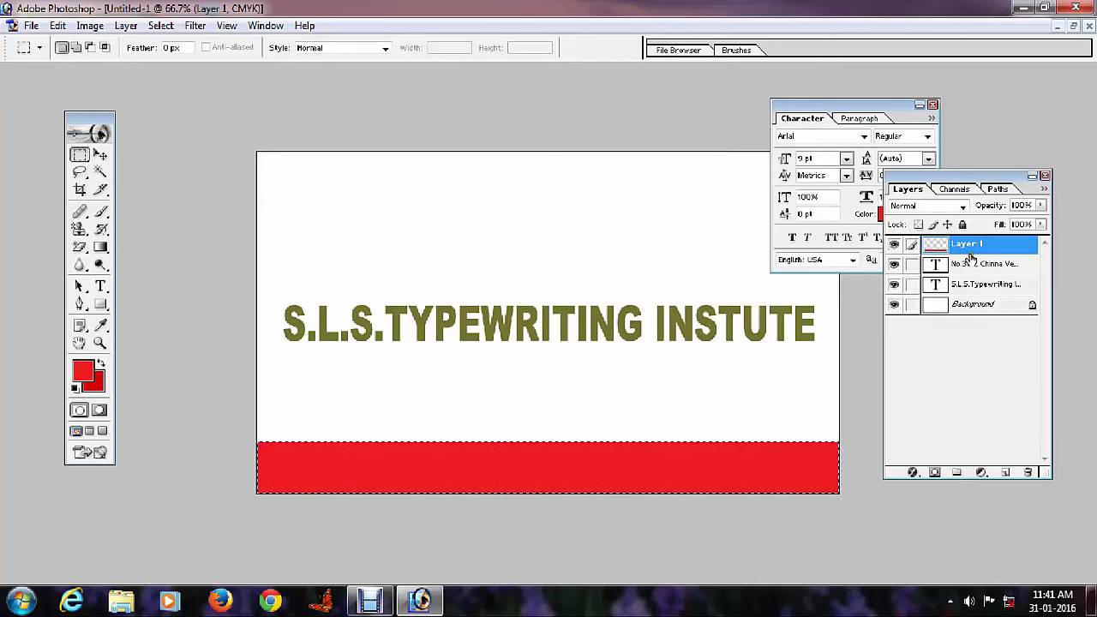
click(975, 284)
click(976, 265)
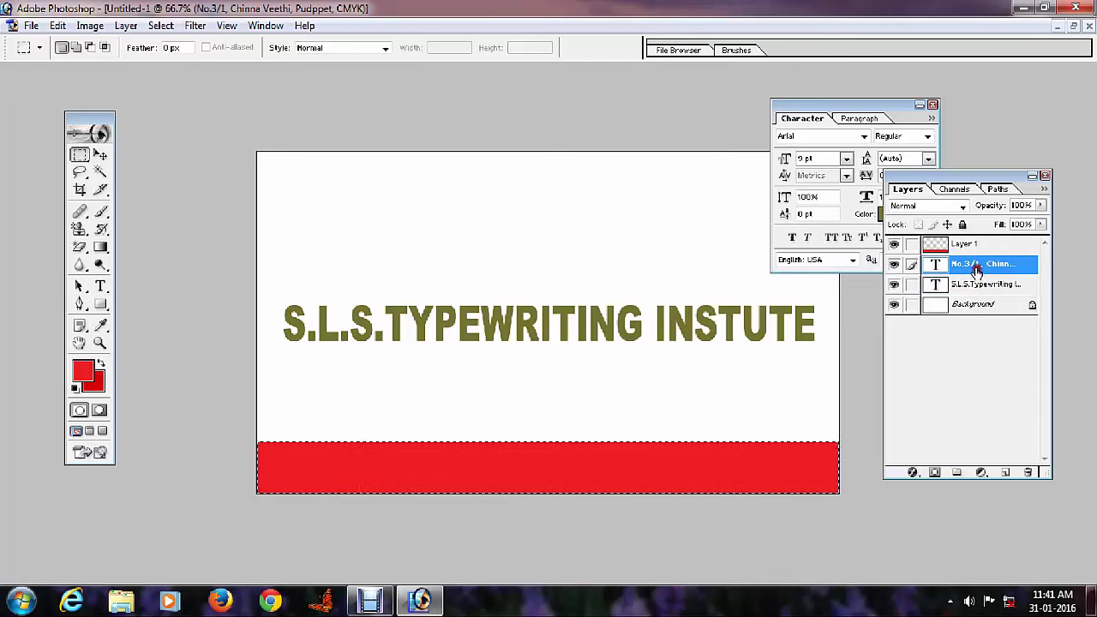
click(978, 244)
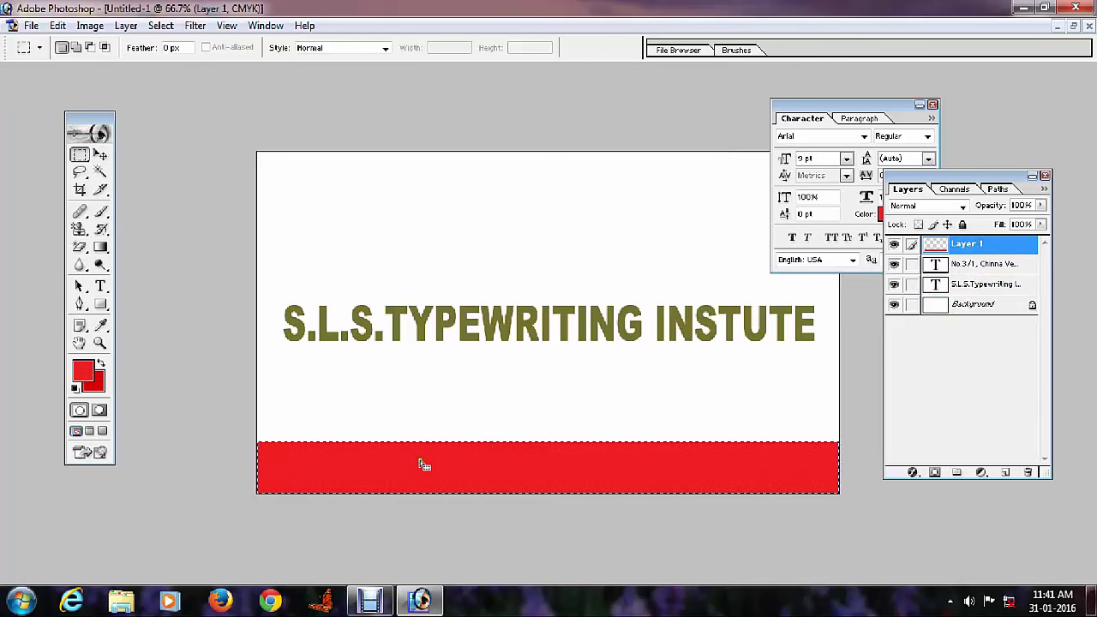
click(983, 265)
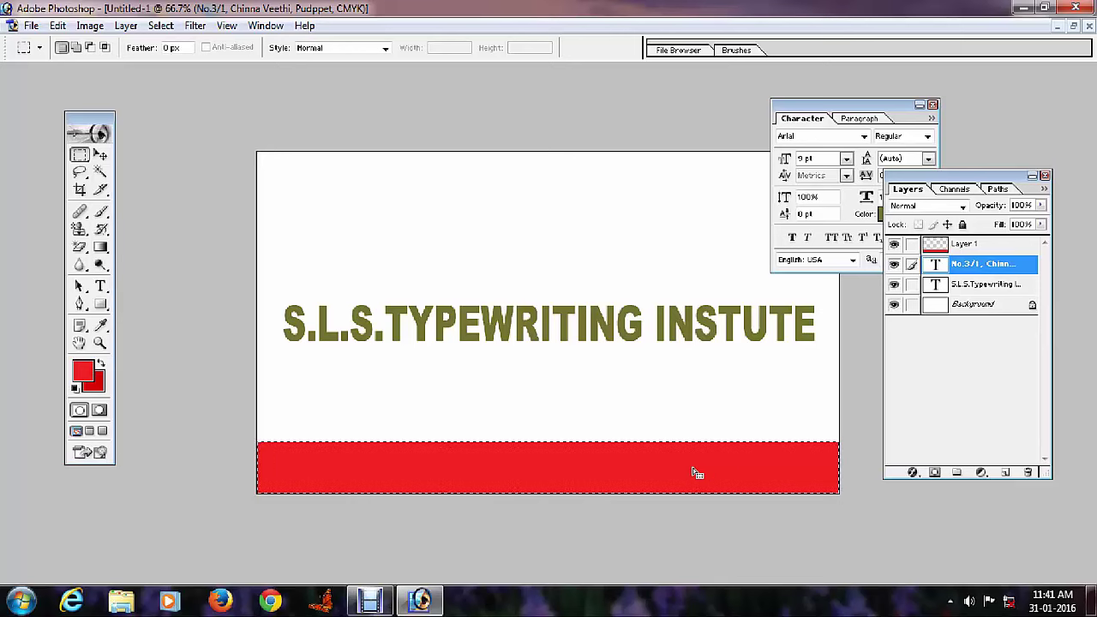
key(ctrl+bracketleft)
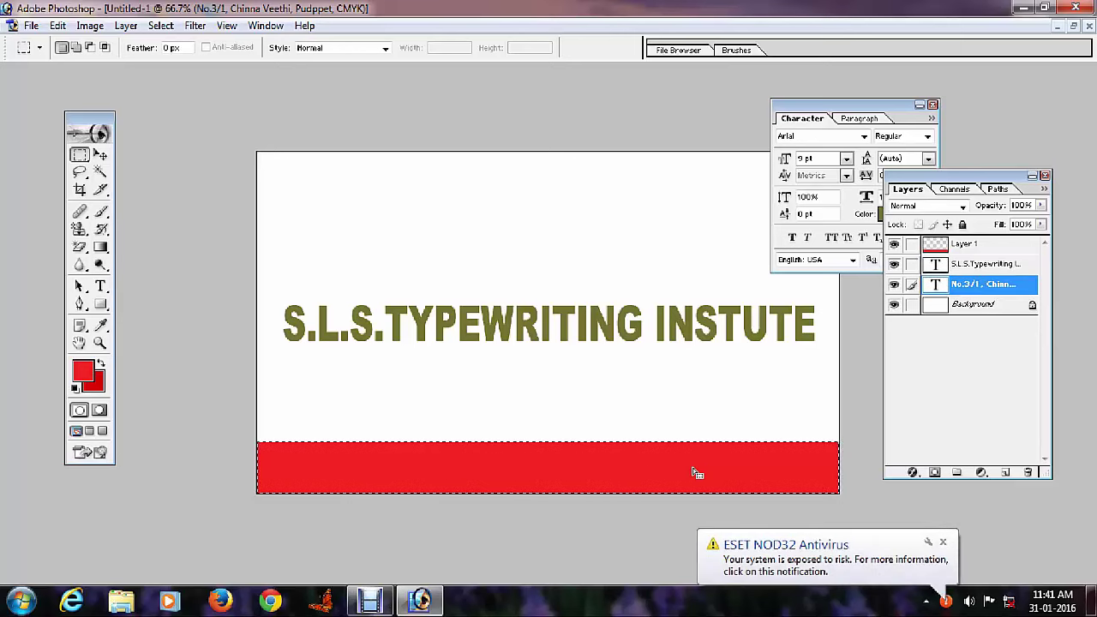
- Deselect and send the red band layer to the back, just above Background, beneath the text
key(ctrl+d)
right_click(631, 459)
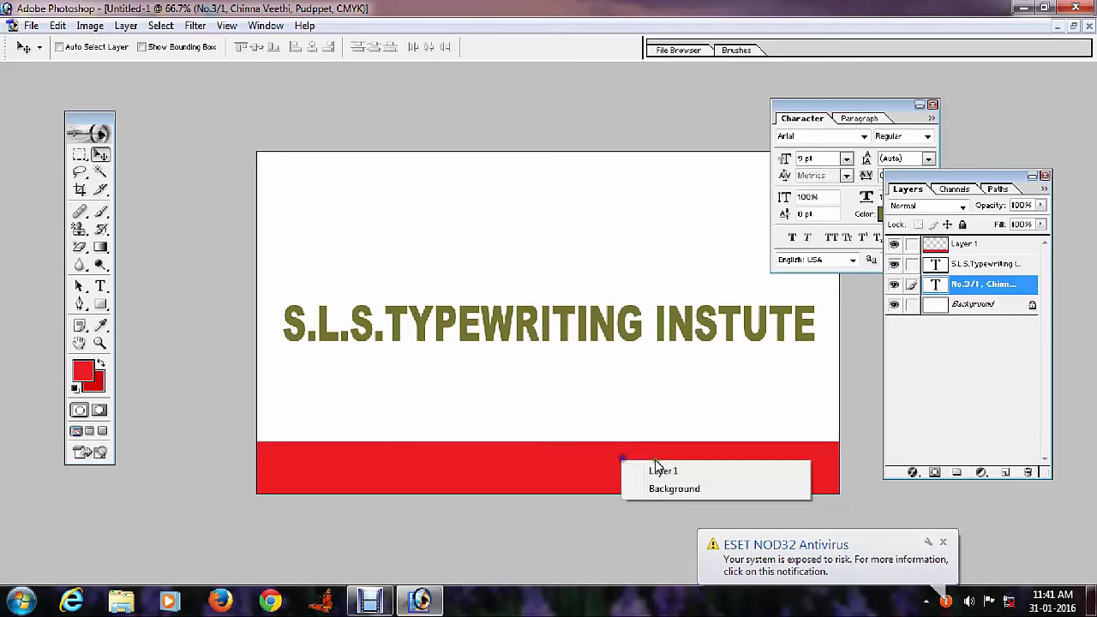
click(658, 468)
drag(661, 473, 666, 450)
key(ctrl+z)
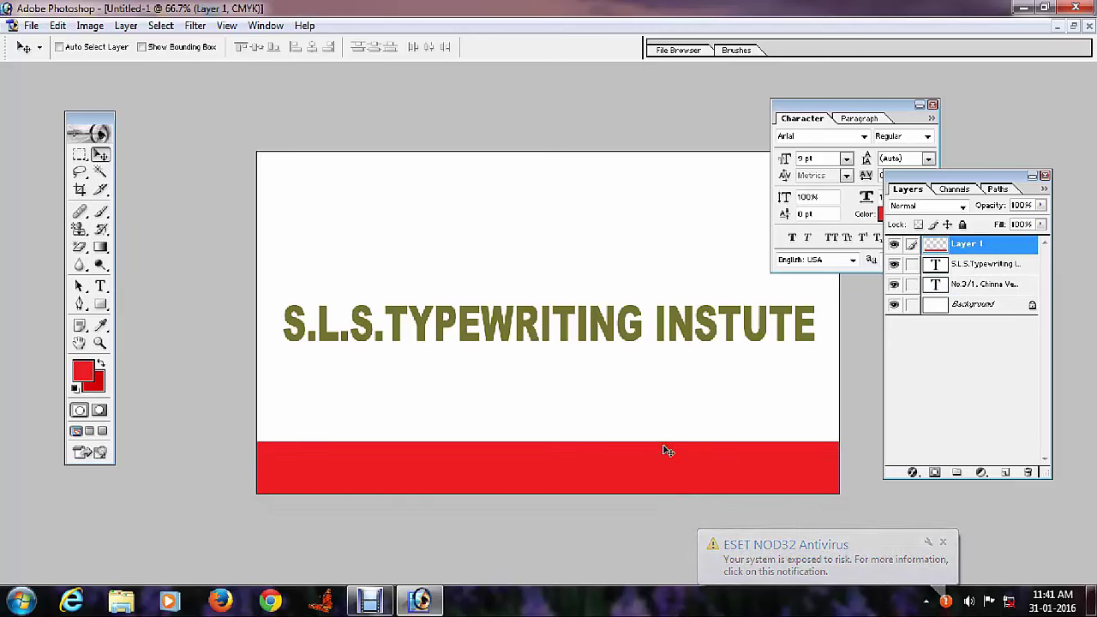
key(ctrl+shift+bracketleft)
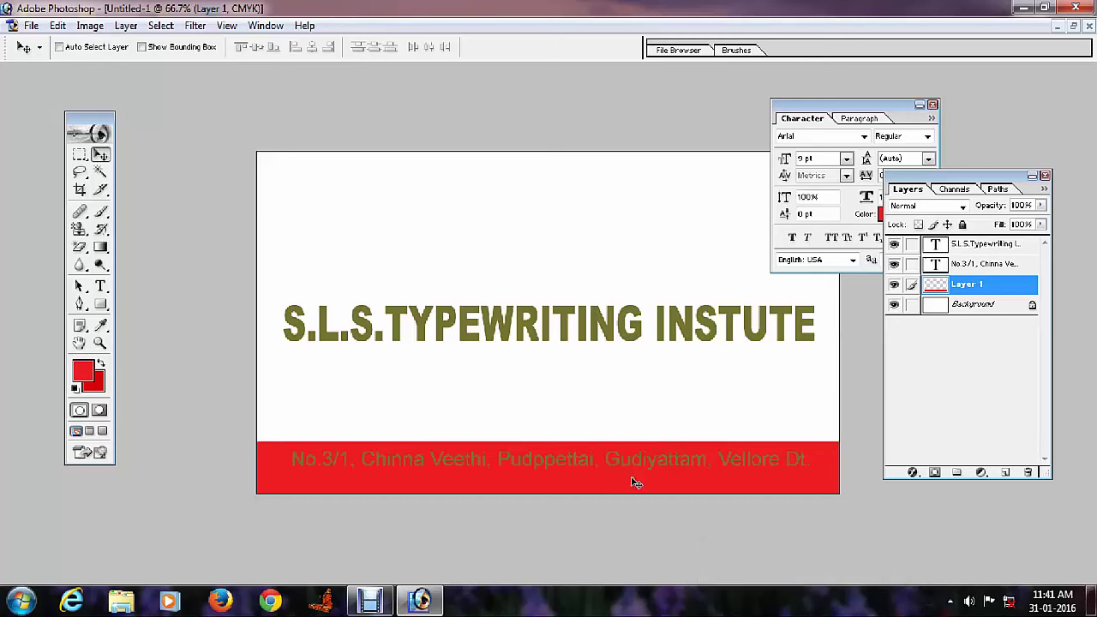
right_click(621, 463)
- Select the address text layer and try out foreground colours in the Color Picker
click(638, 465)
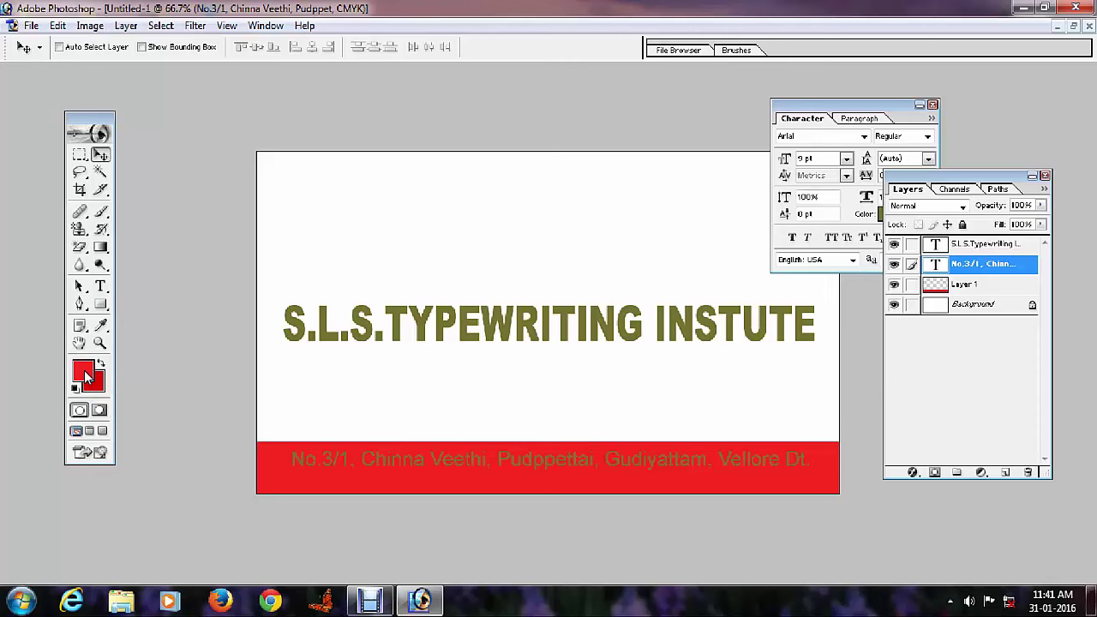
key(d)
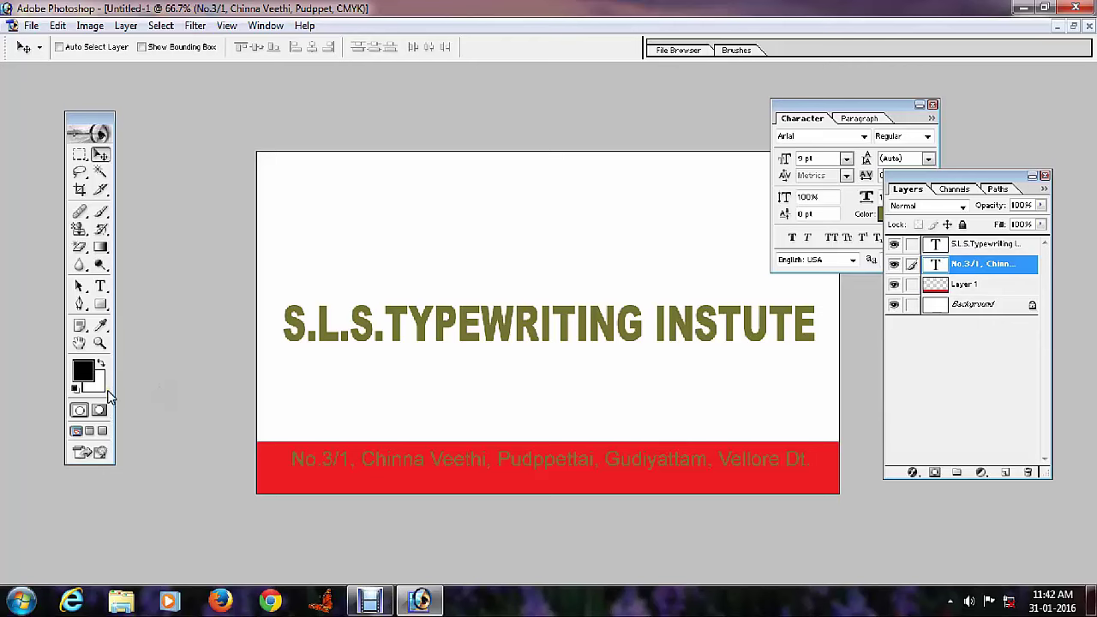
key(x)
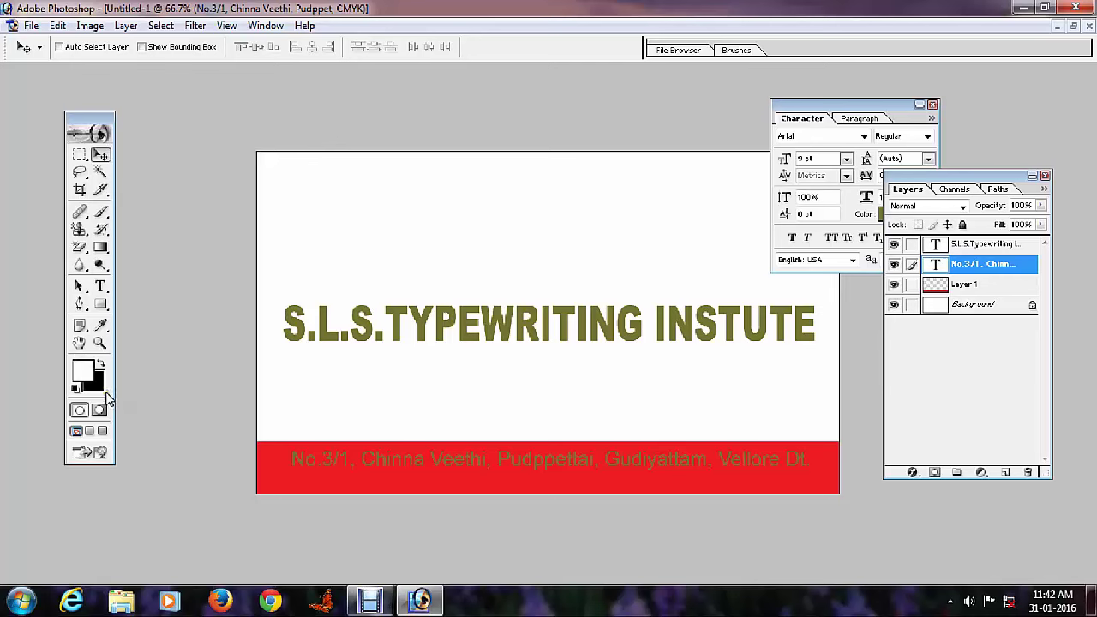
key(x)
key(x)
key(x)
key(x)
key(x)
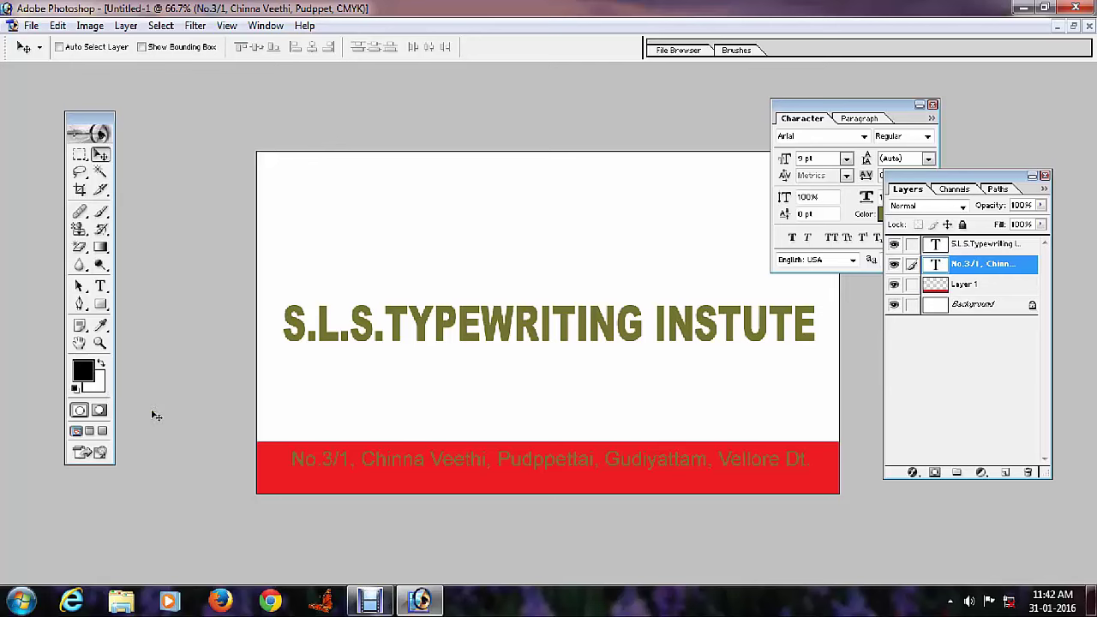
key(x)
key(x)
key(x)
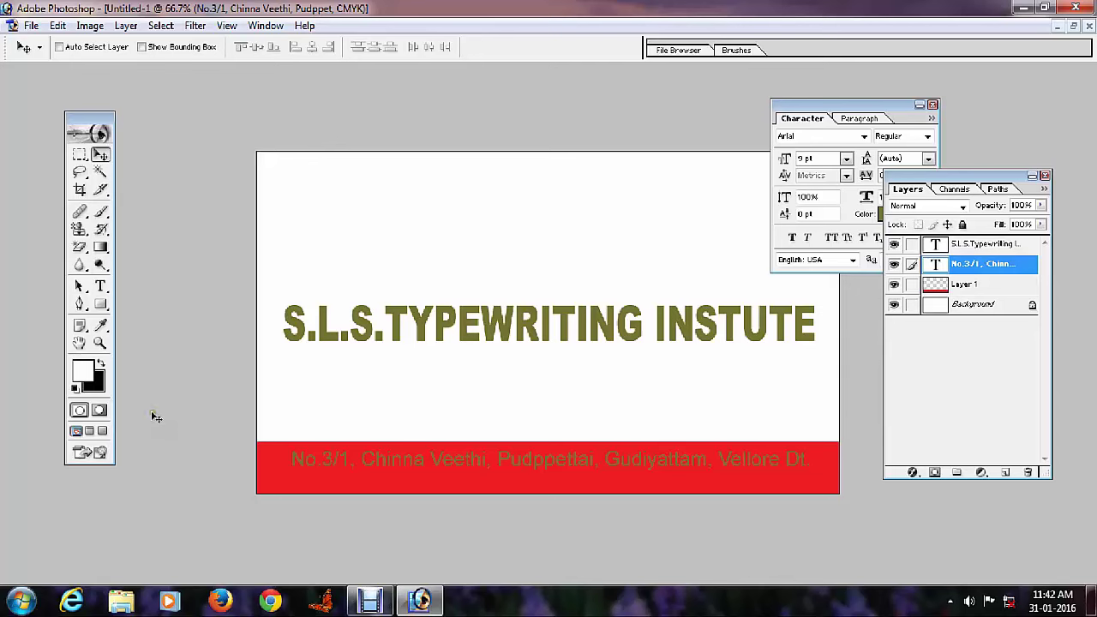
key(x)
click(82, 373)
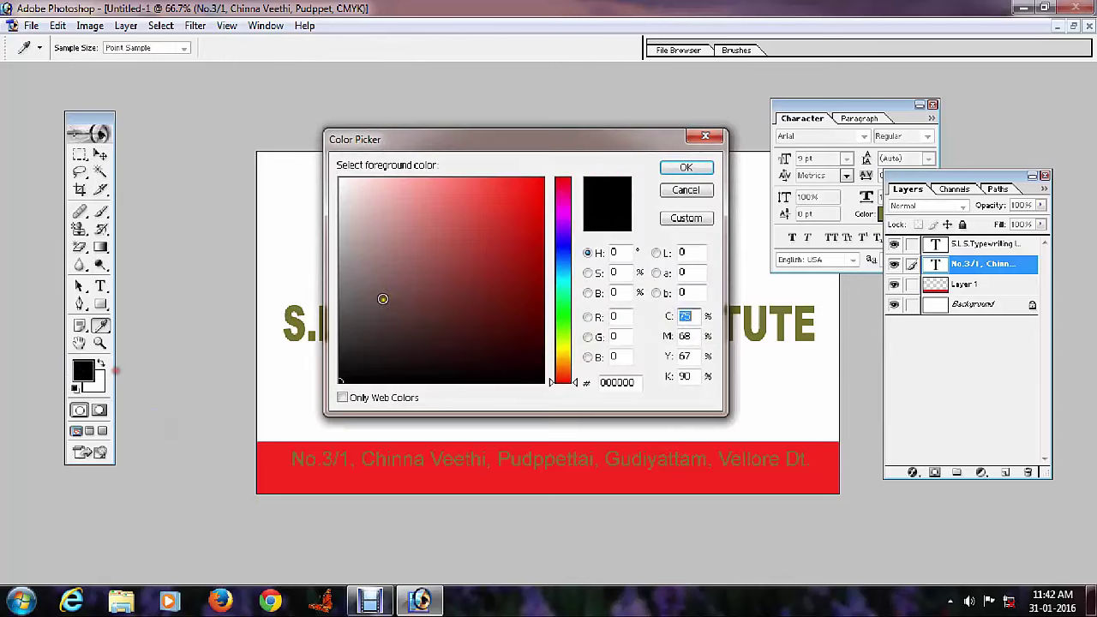
click(449, 229)
click(688, 167)
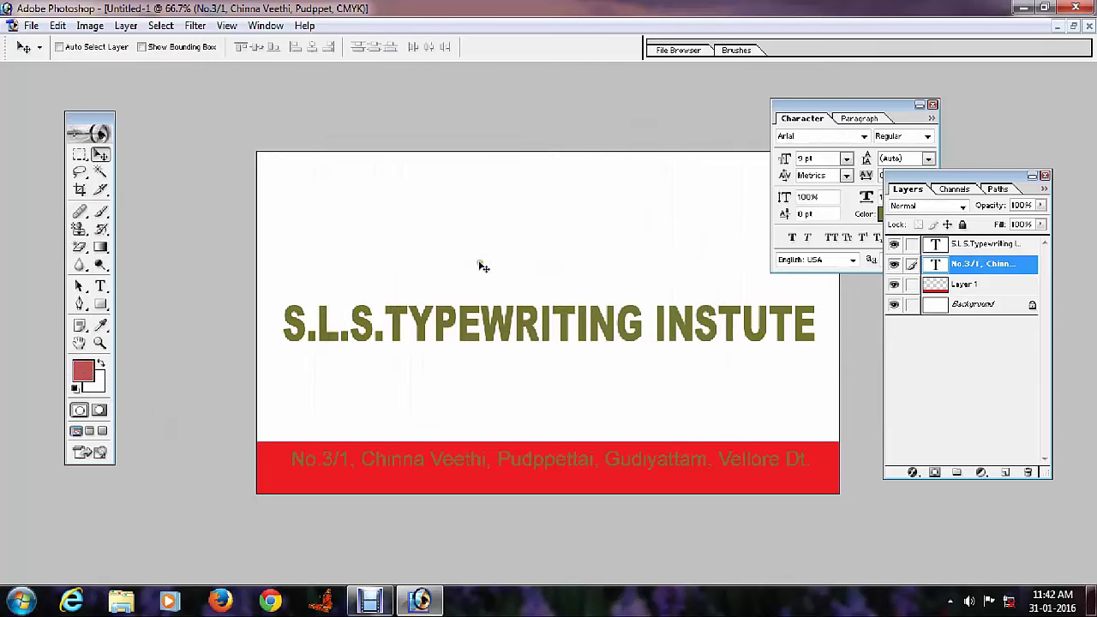
- Reset to default colours, make white the foreground, and fill the address text white
key(x)
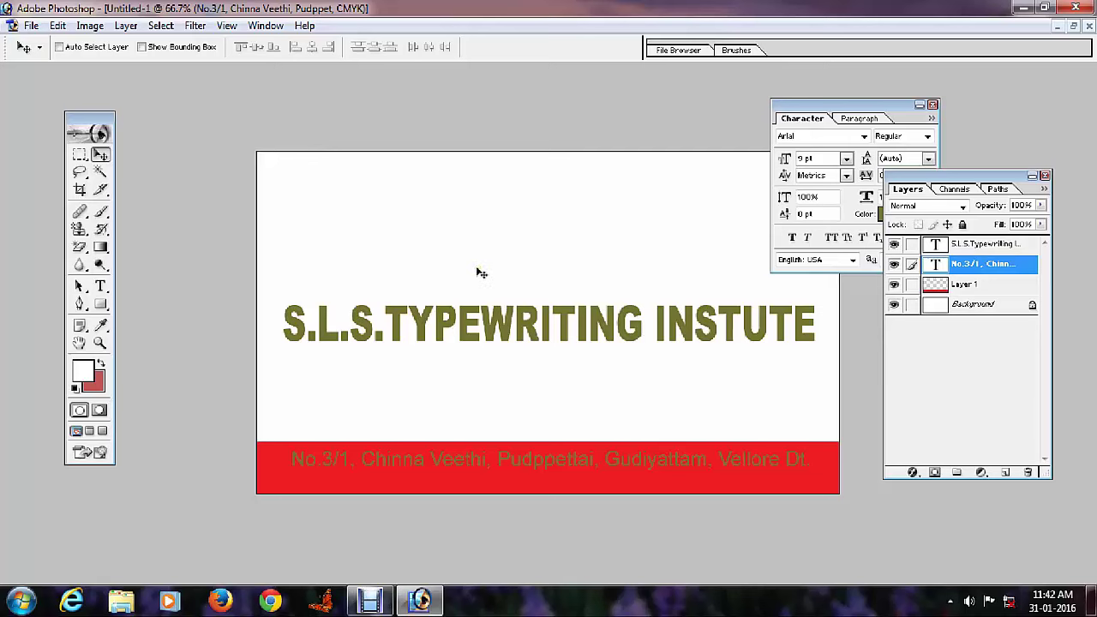
key(d)
key(x)
key(alt+BackSpace)
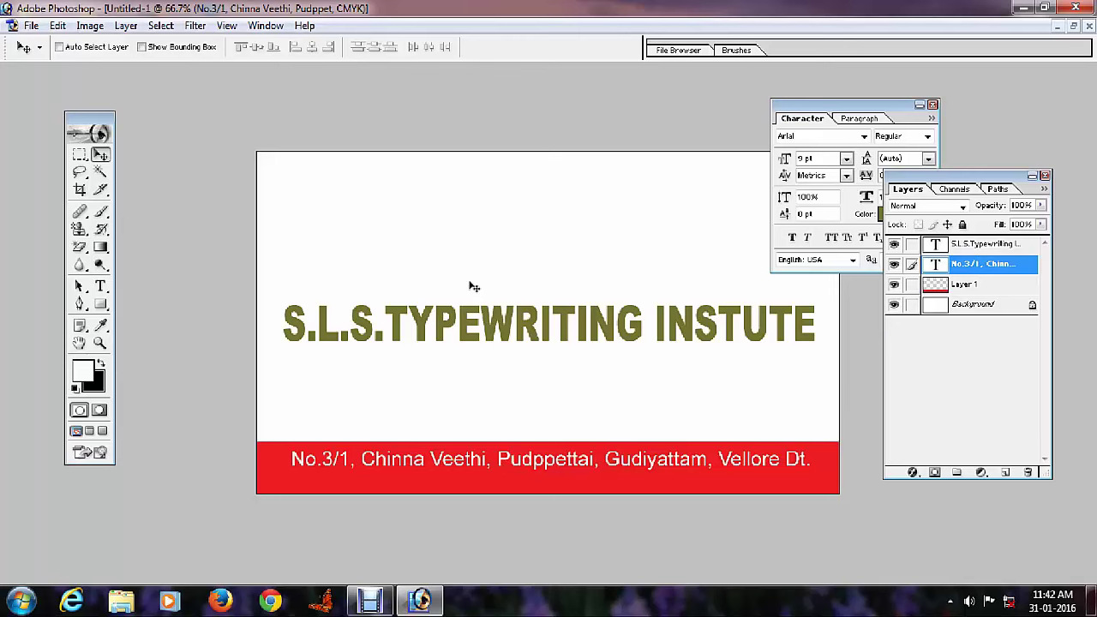
key(x)
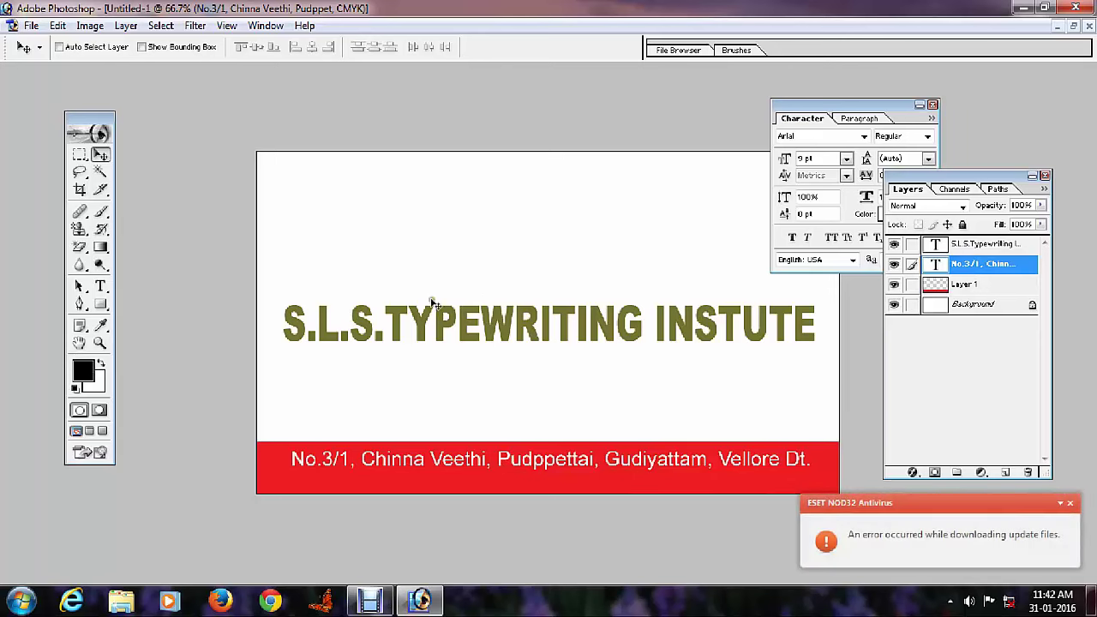
right_click(324, 483)
click(344, 495)
drag(356, 483, 355, 463)
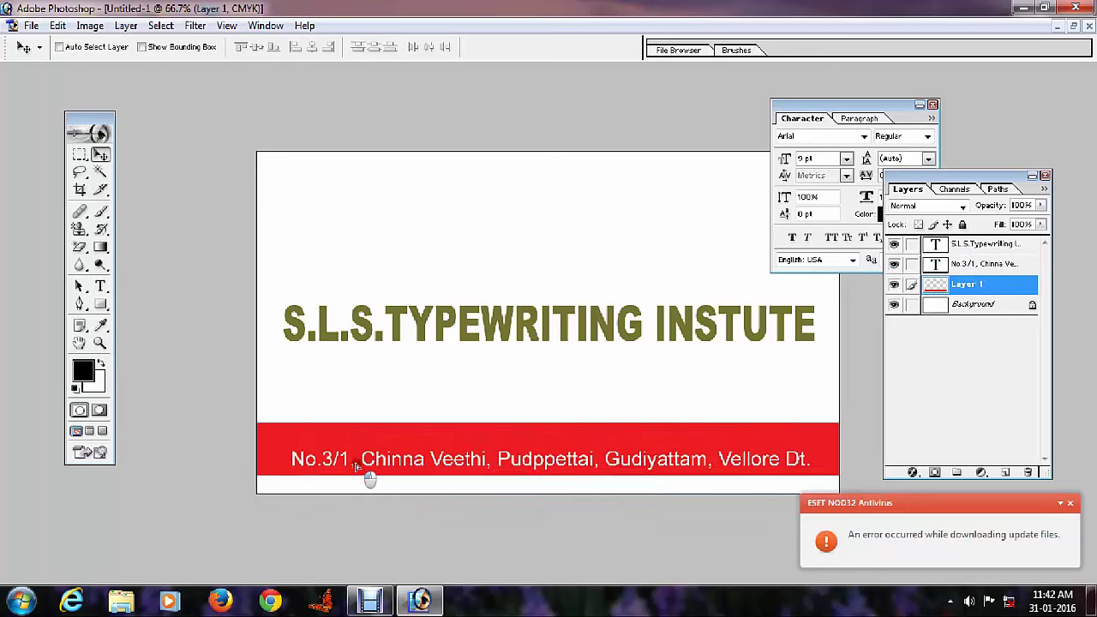
key(ctrl+z)
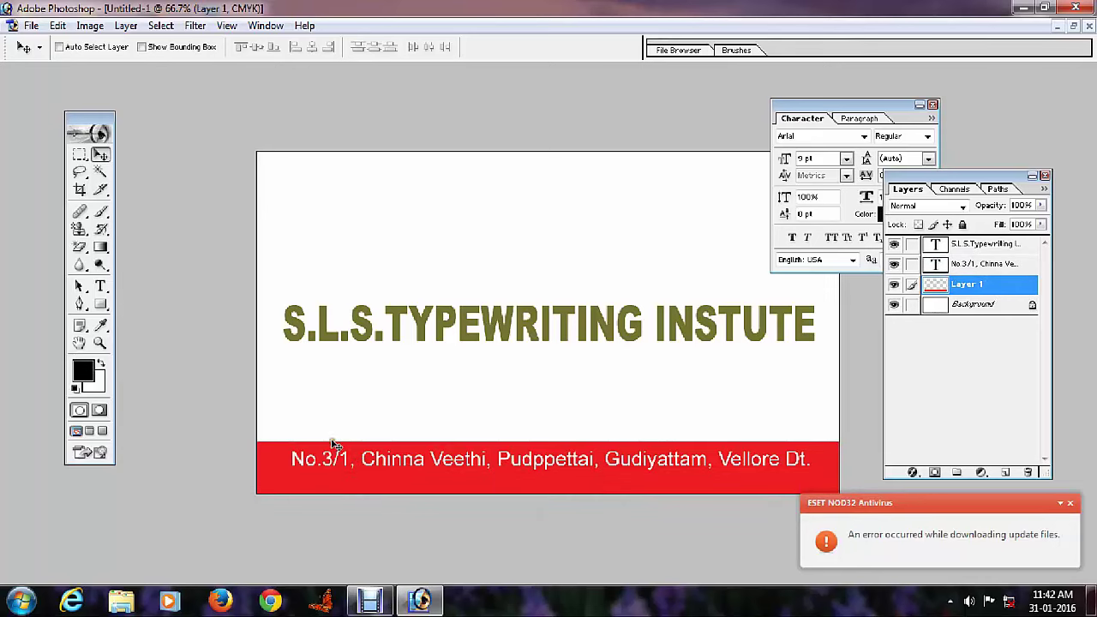
click(1071, 504)
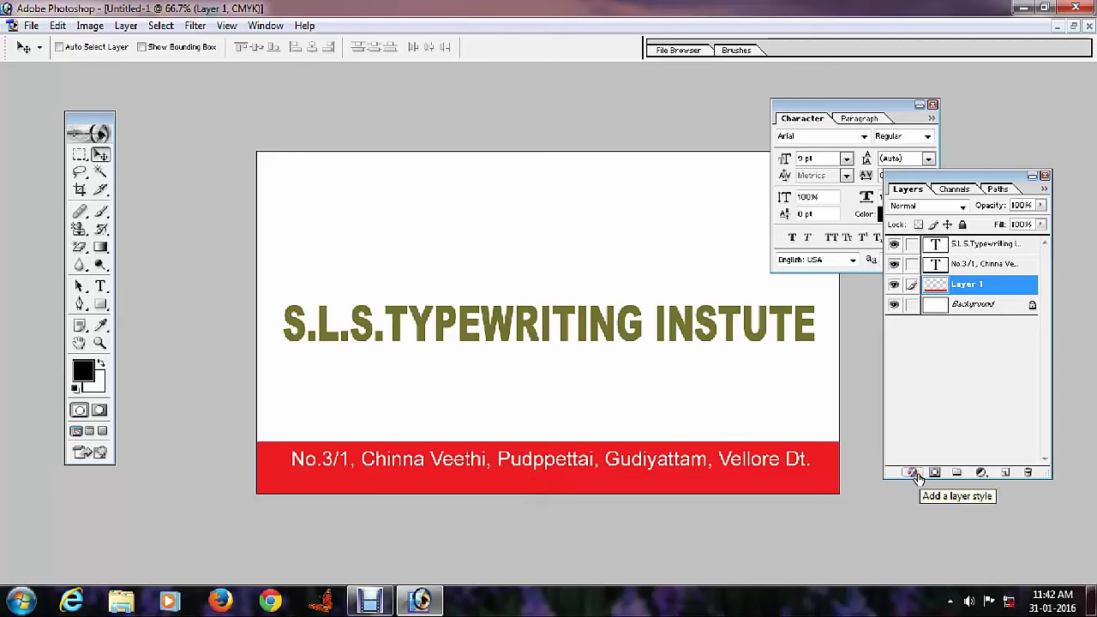
- Add a light-red Stroke effect to the red band and zoom in to inspect its edge
click(913, 473)
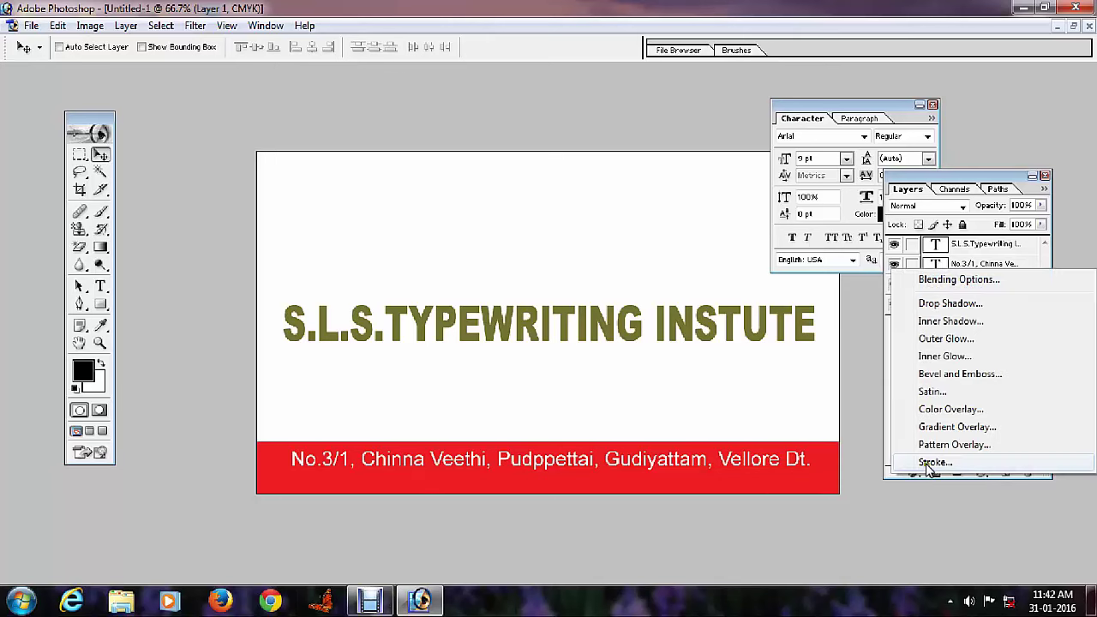
click(930, 463)
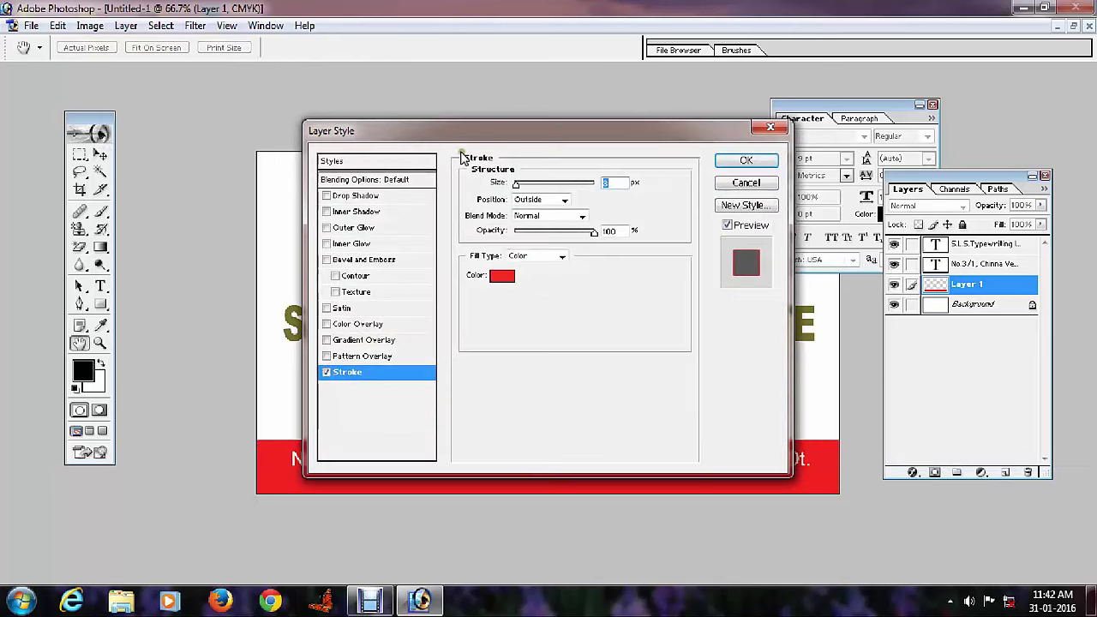
drag(461, 131, 647, 148)
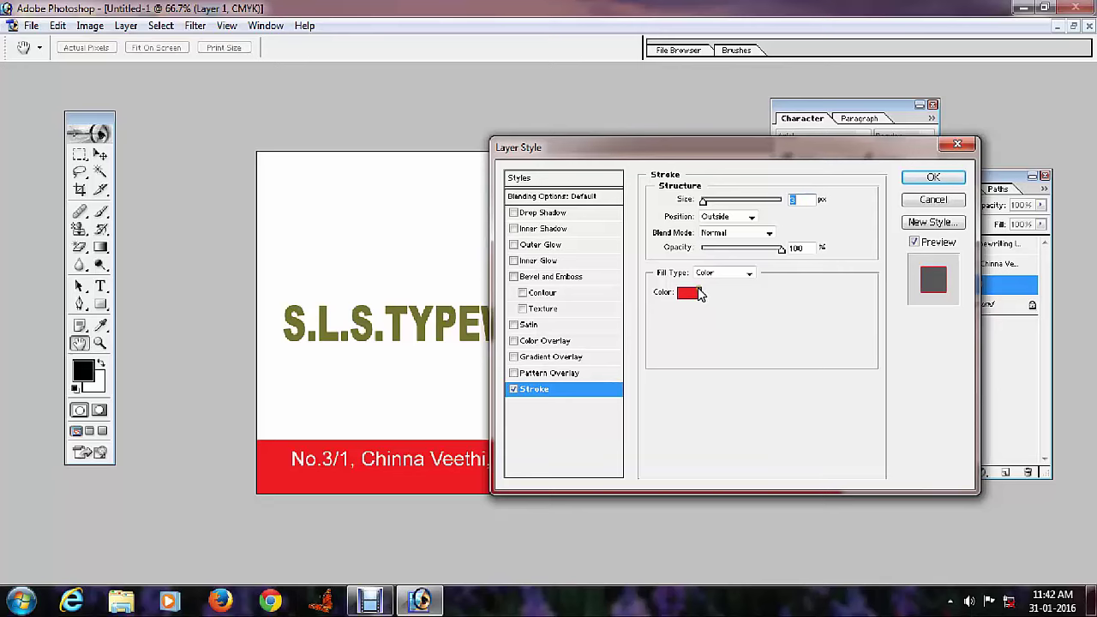
click(688, 293)
drag(465, 189, 461, 181)
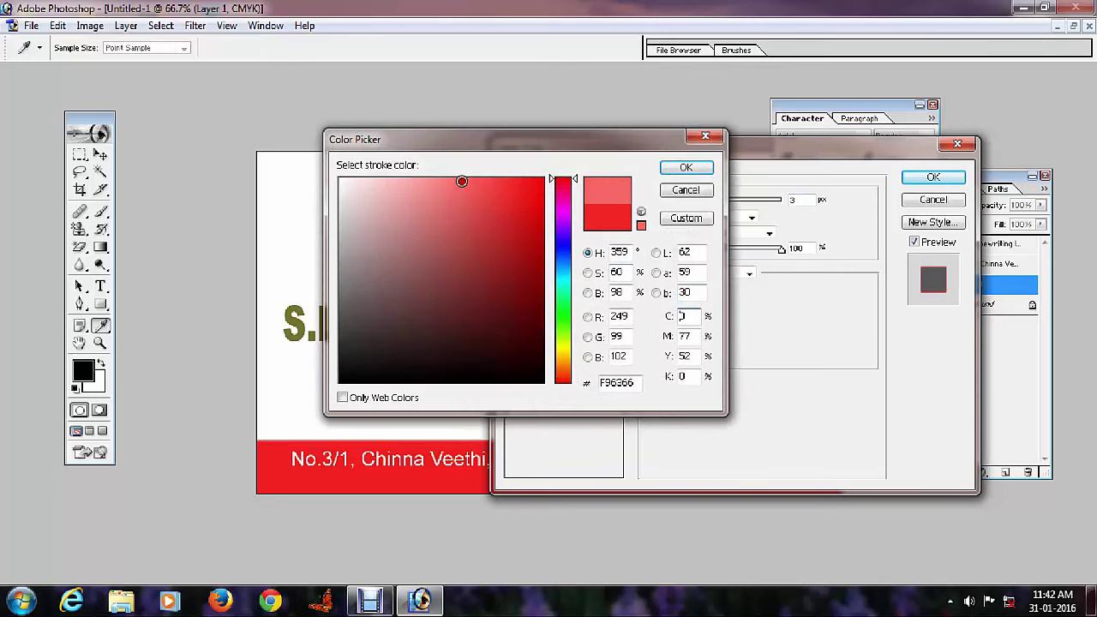
click(685, 167)
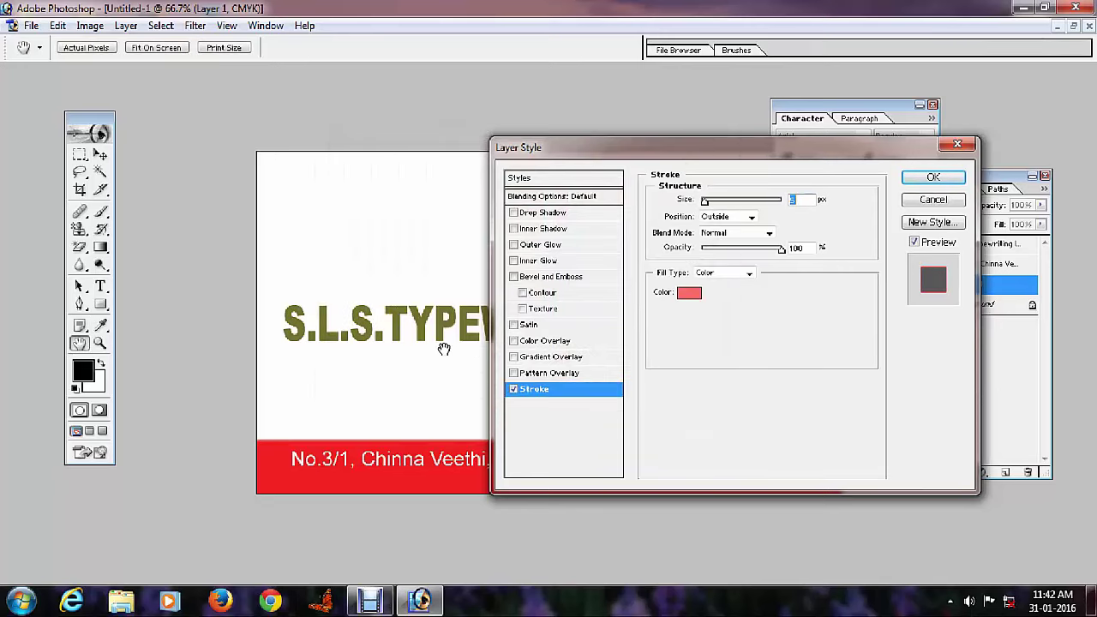
click(906, 178)
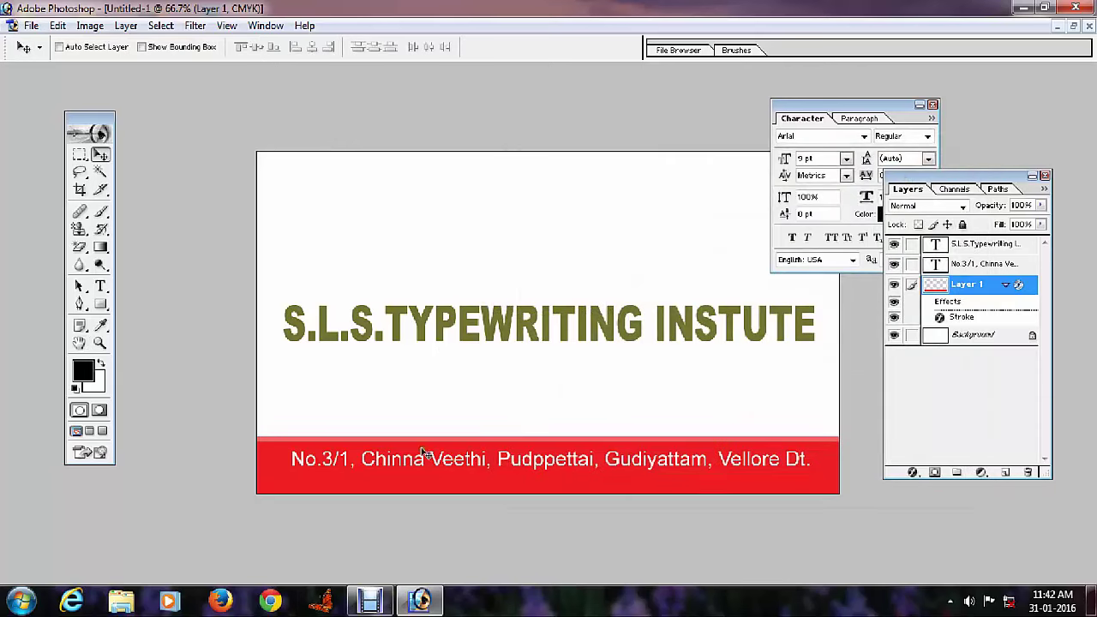
click(99, 343)
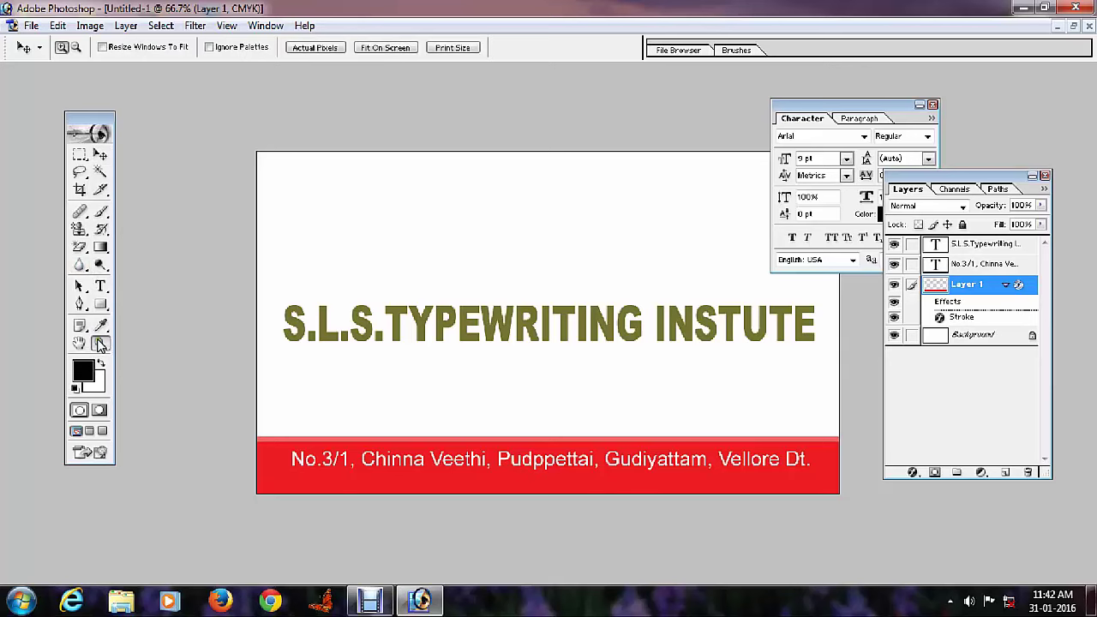
drag(262, 386, 732, 554)
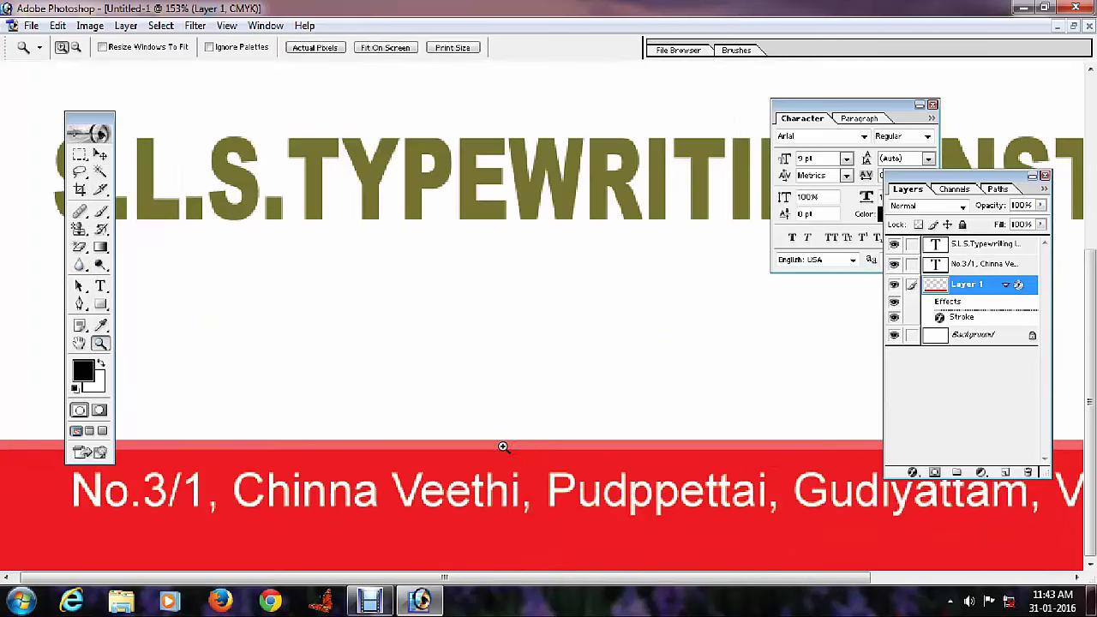
right_click(467, 367)
click(521, 379)
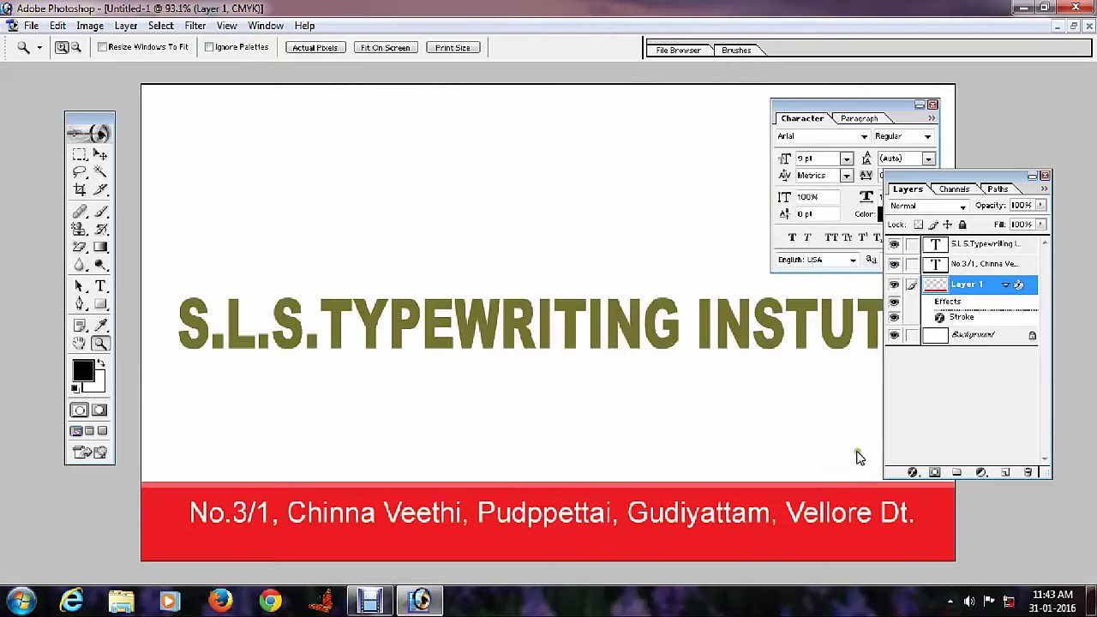
- Change the band's stroke colour to cyan and reapply the Stroke effect
click(912, 474)
click(930, 455)
click(682, 293)
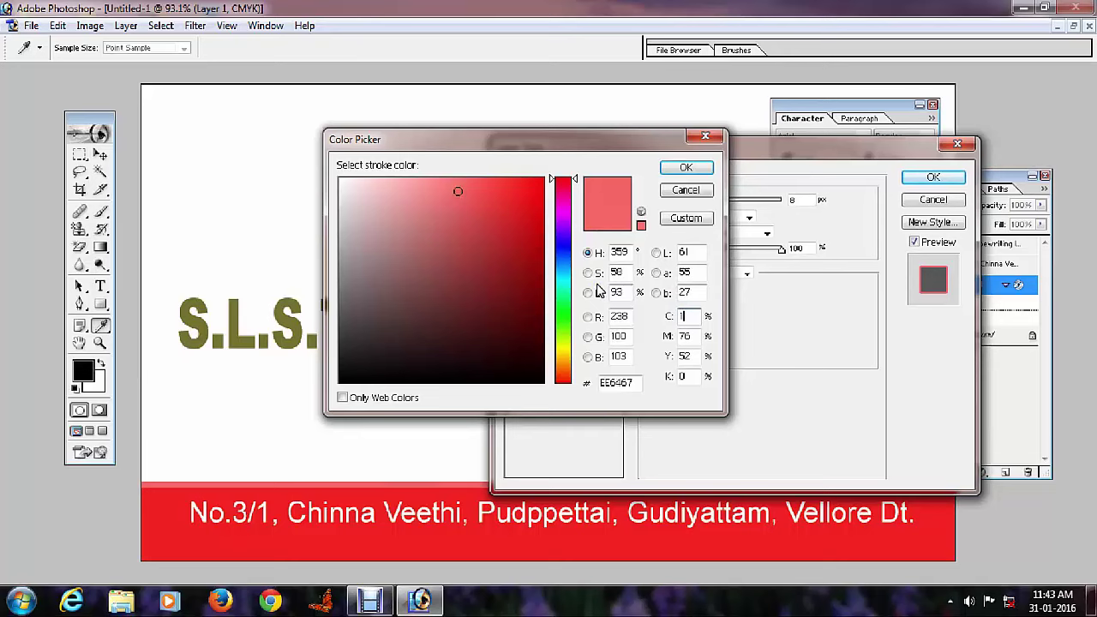
text(17536F0)
key(Tab)
text(0)
key(Tab)
key(Return)
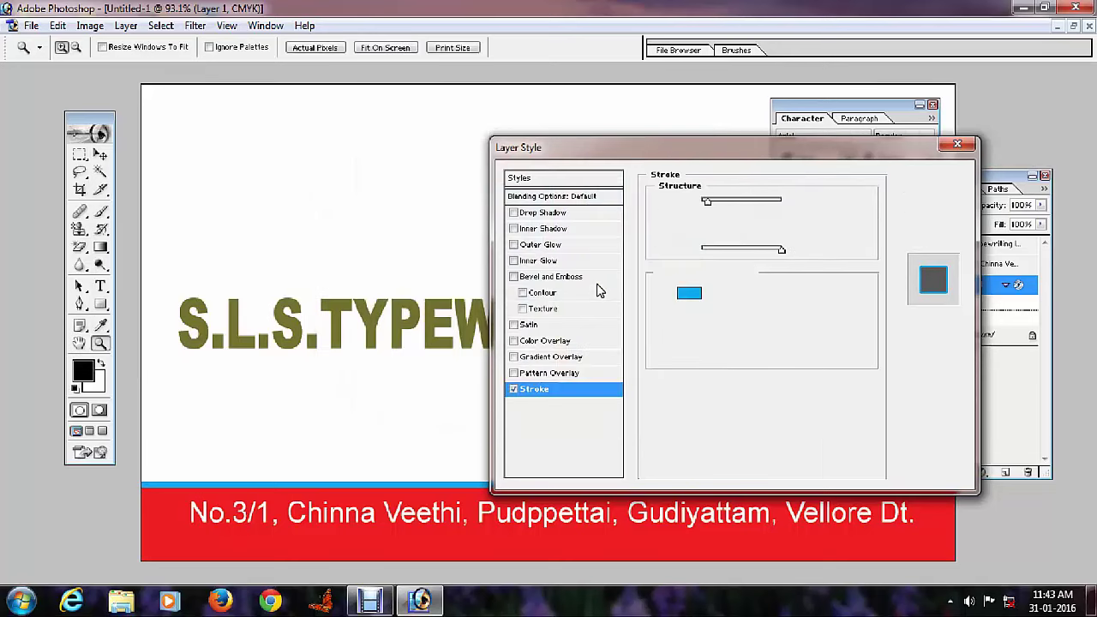
key(Return)
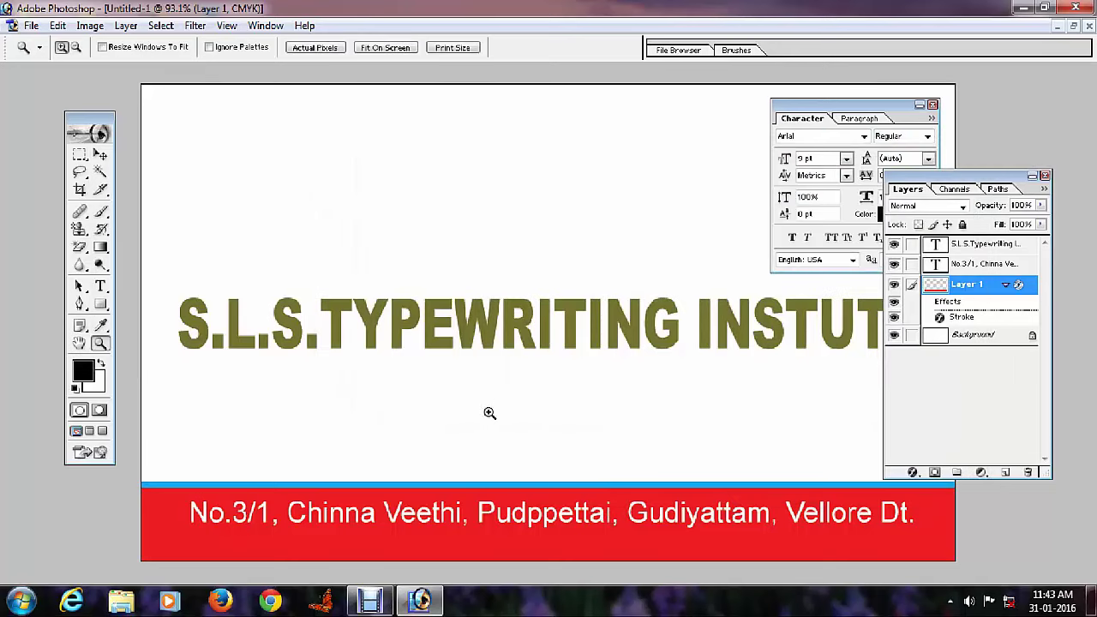
- Fill the heading text with magenta C0 M100 Y0 K0
click(101, 154)
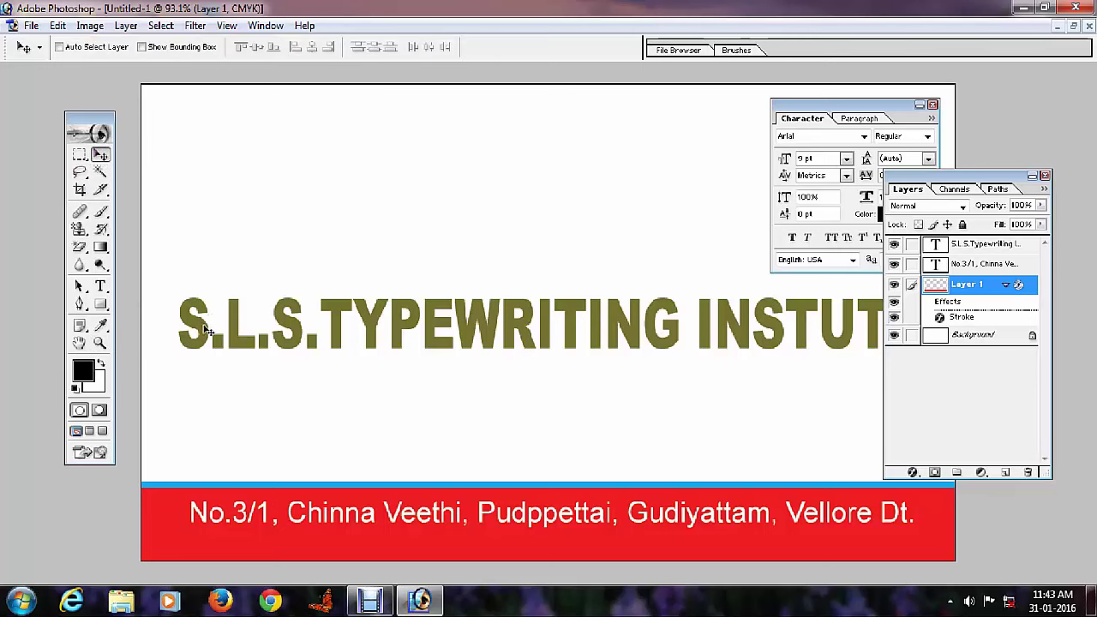
right_click(206, 330)
click(240, 345)
click(100, 326)
click(83, 370)
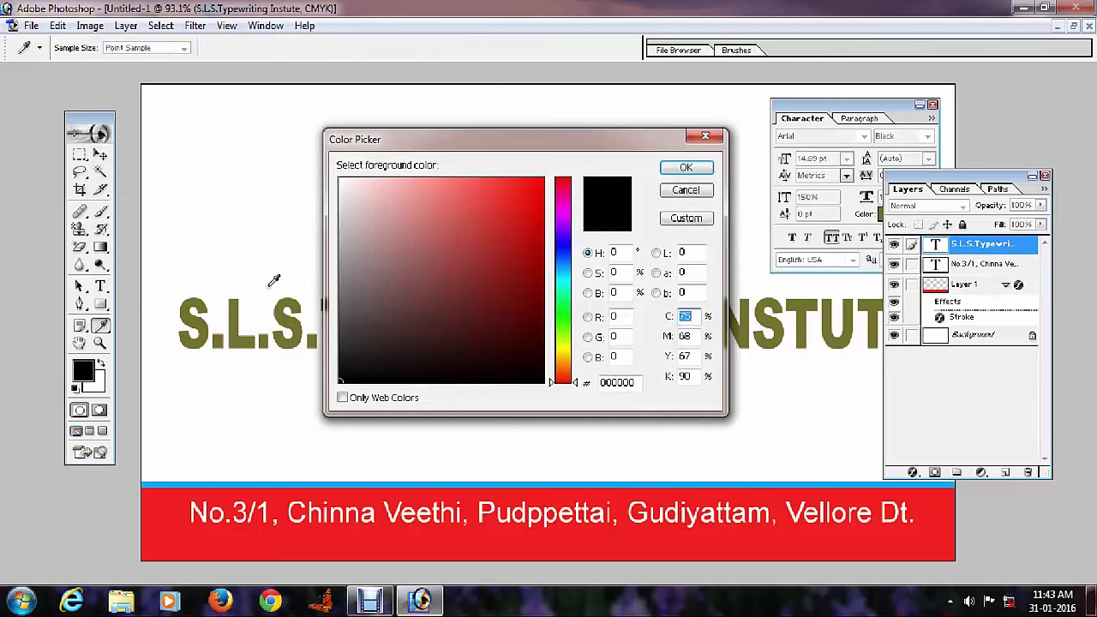
text(0	100	0	0)
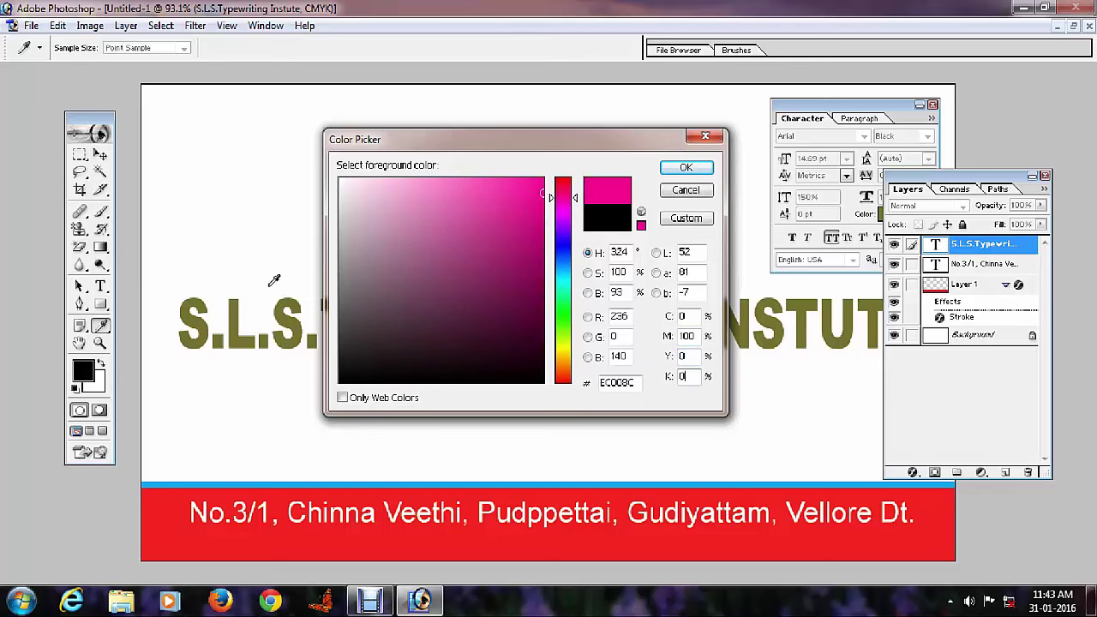
key(Return)
key(alt+BackSpace)
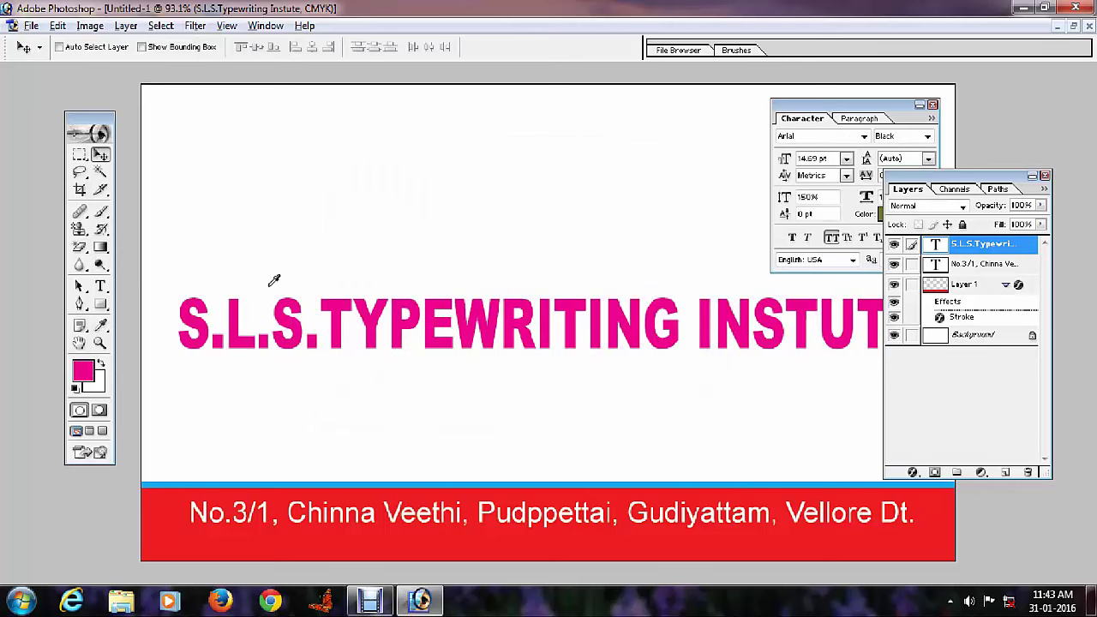
- Type a trial 'DSA' text layer near the top centre, then delete it
key(Tab)
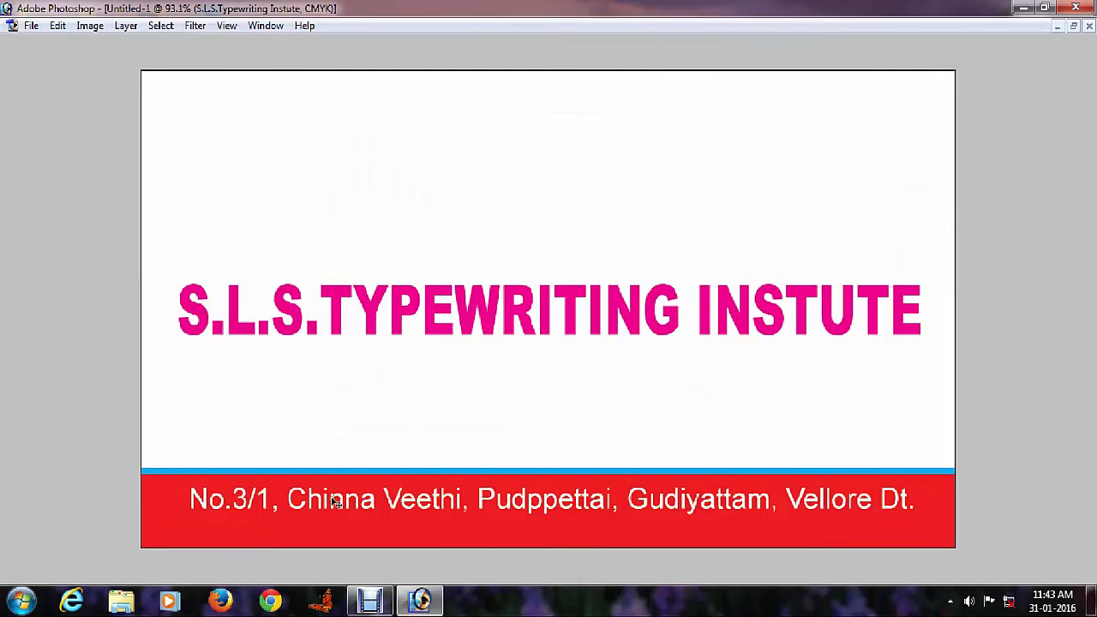
key(t)
click(457, 135)
text(DSA)
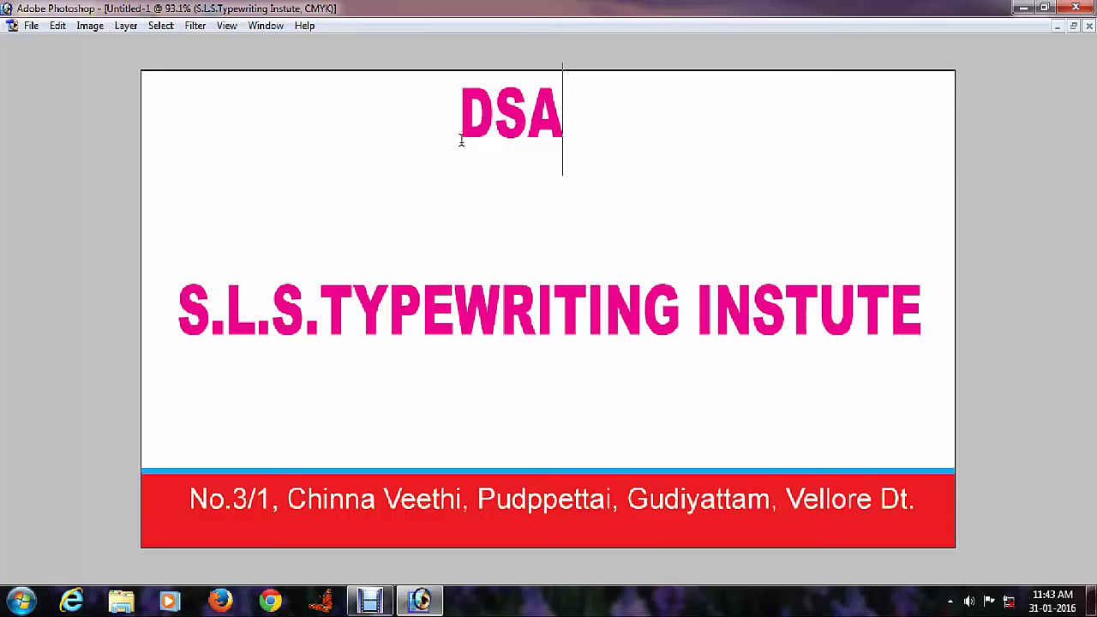
key(ctrl+Return)
key(Tab)
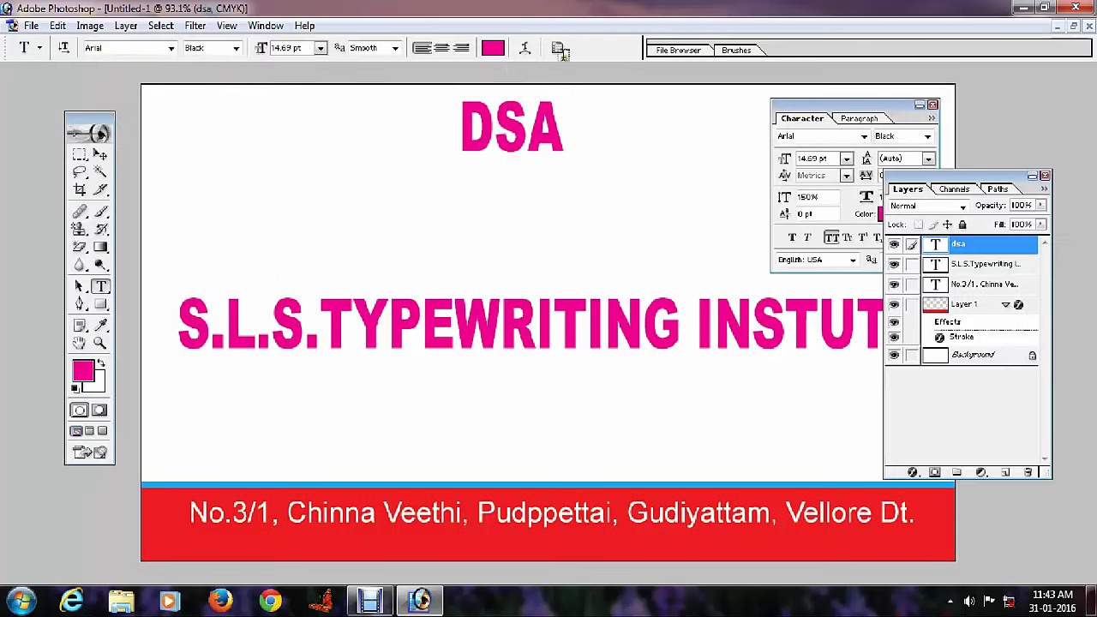
click(1026, 473)
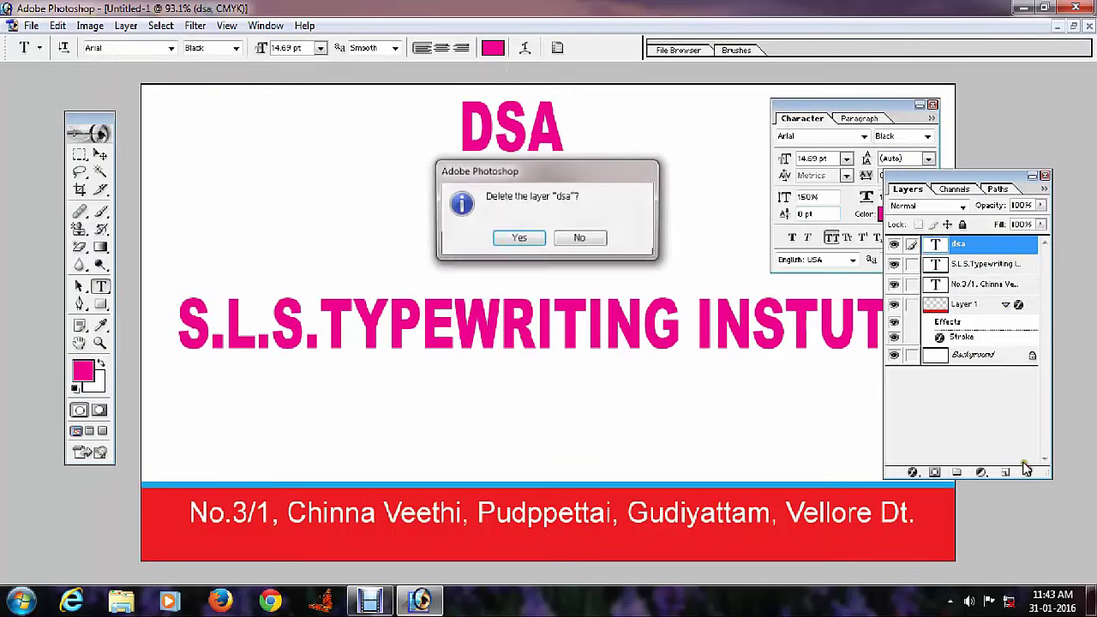
click(521, 236)
click(648, 515)
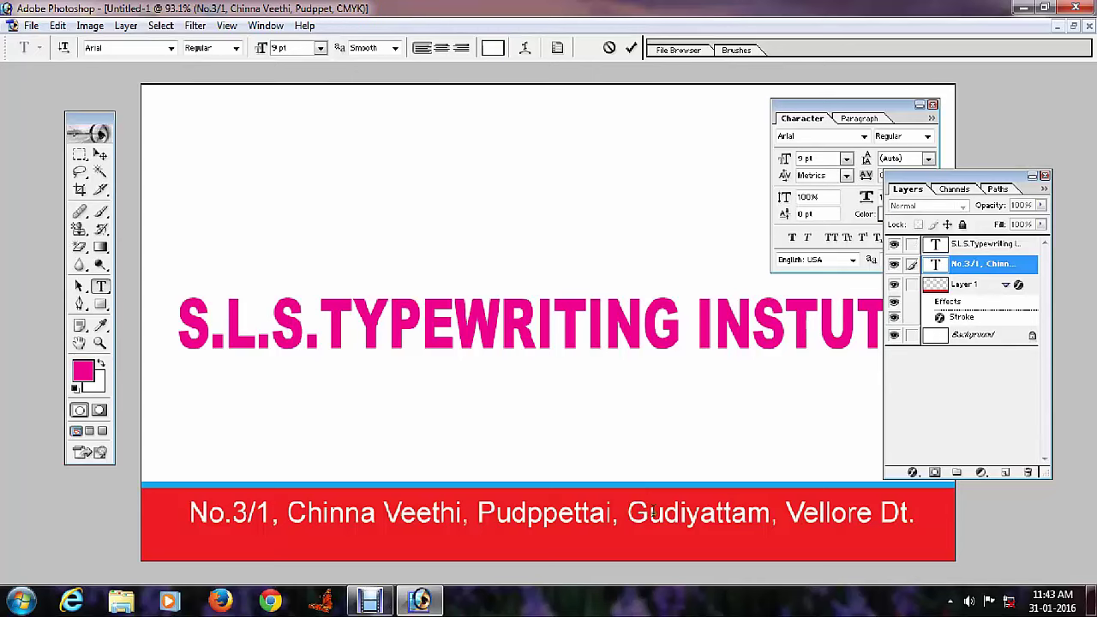
- Start a new text layer near the top and set its text colour to red
click(506, 182)
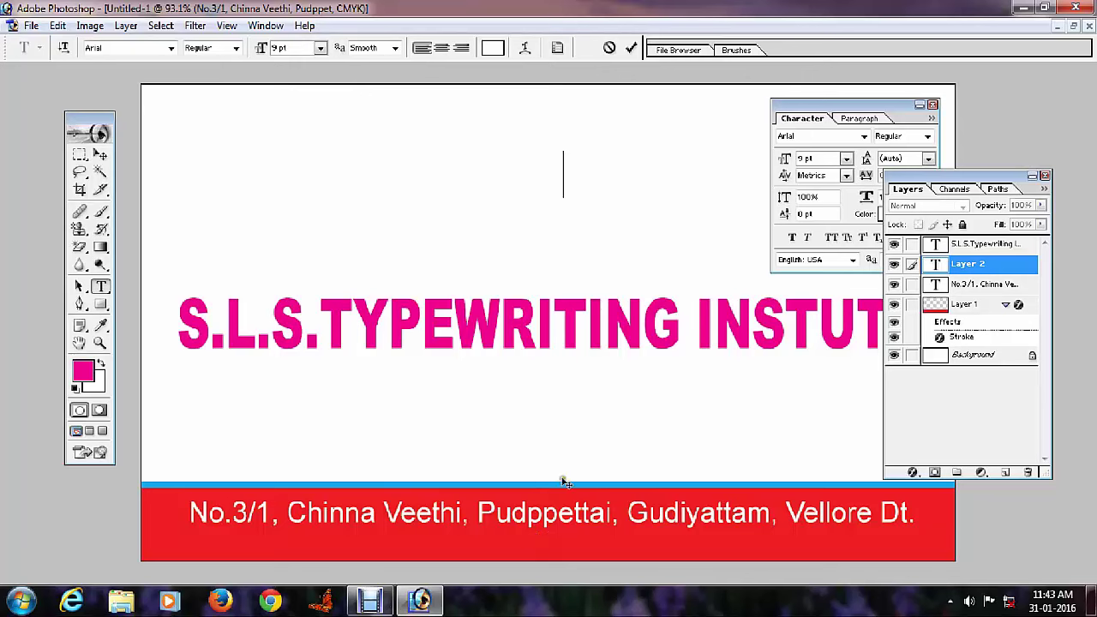
drag(487, 189, 502, 203)
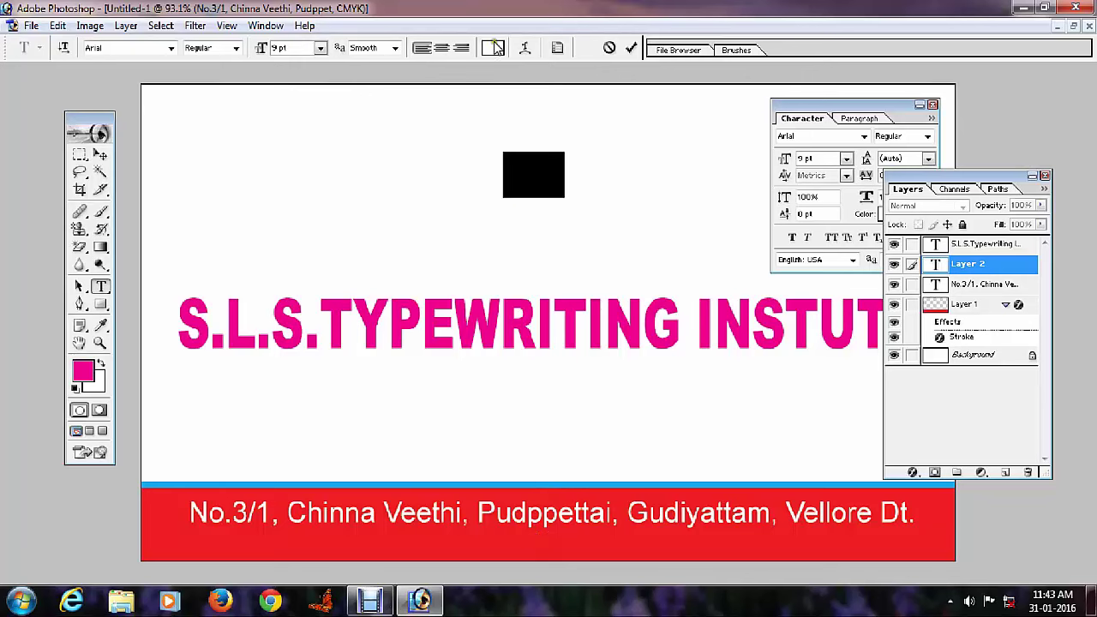
click(493, 47)
click(538, 208)
key(Return)
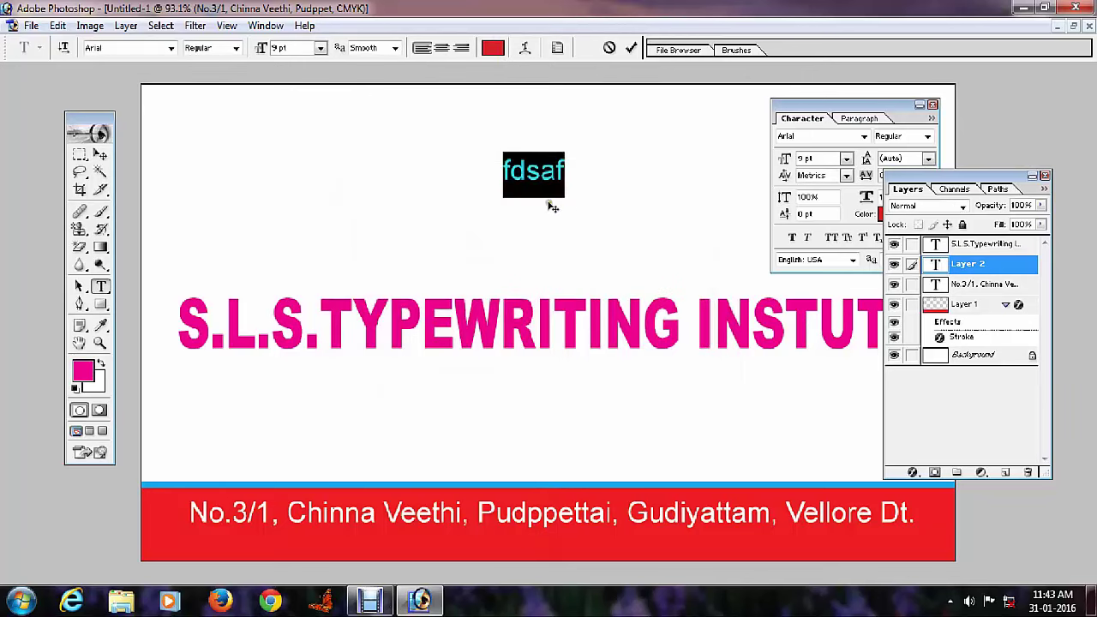
drag(562, 225, 567, 223)
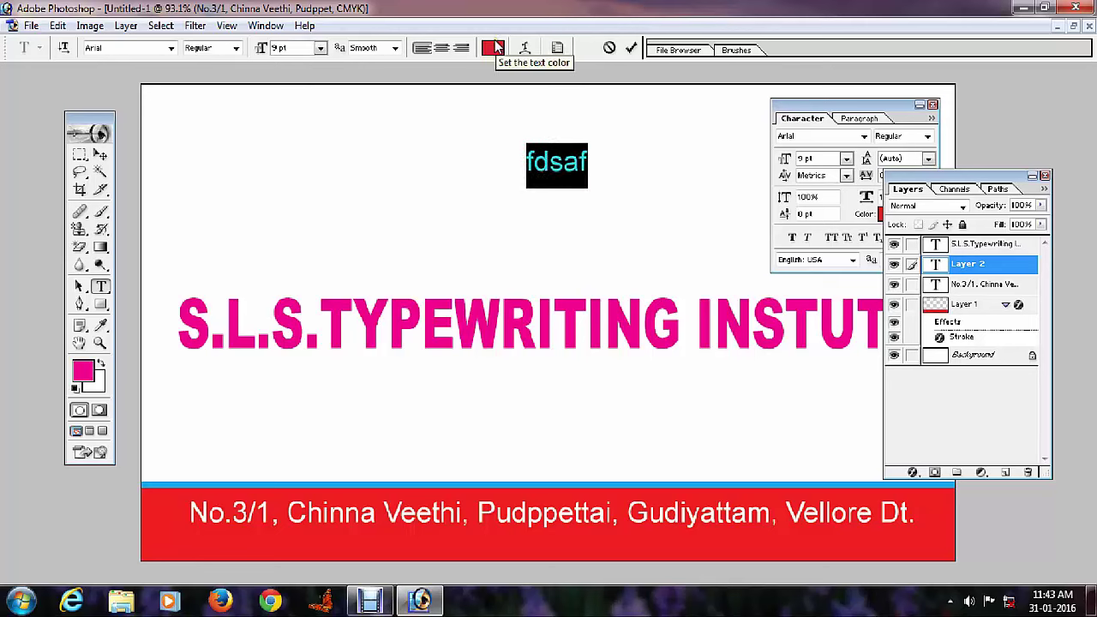
- Type 'Cell :' with the phone number, commit, and move it to the top-right corner
text(Ce;)
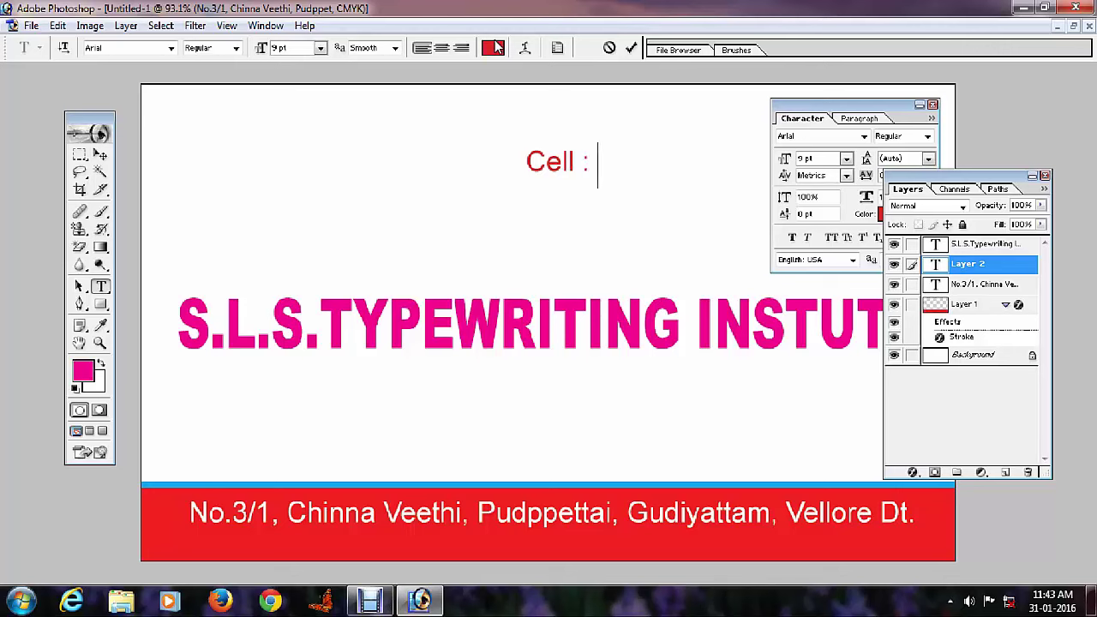
key(shift+Left)
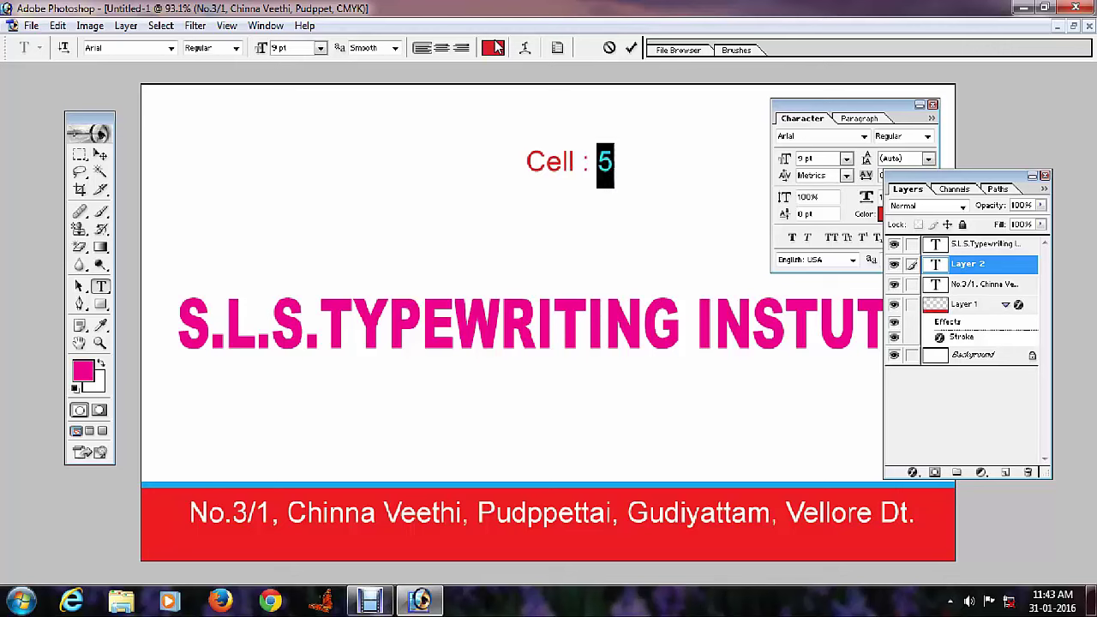
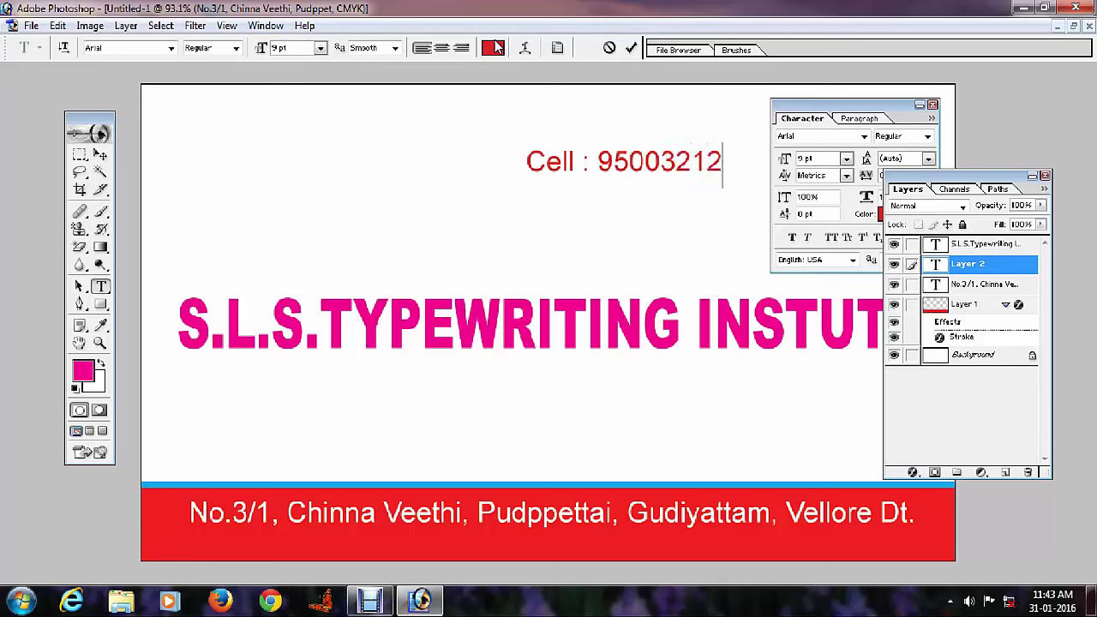
key(ctrl+t)
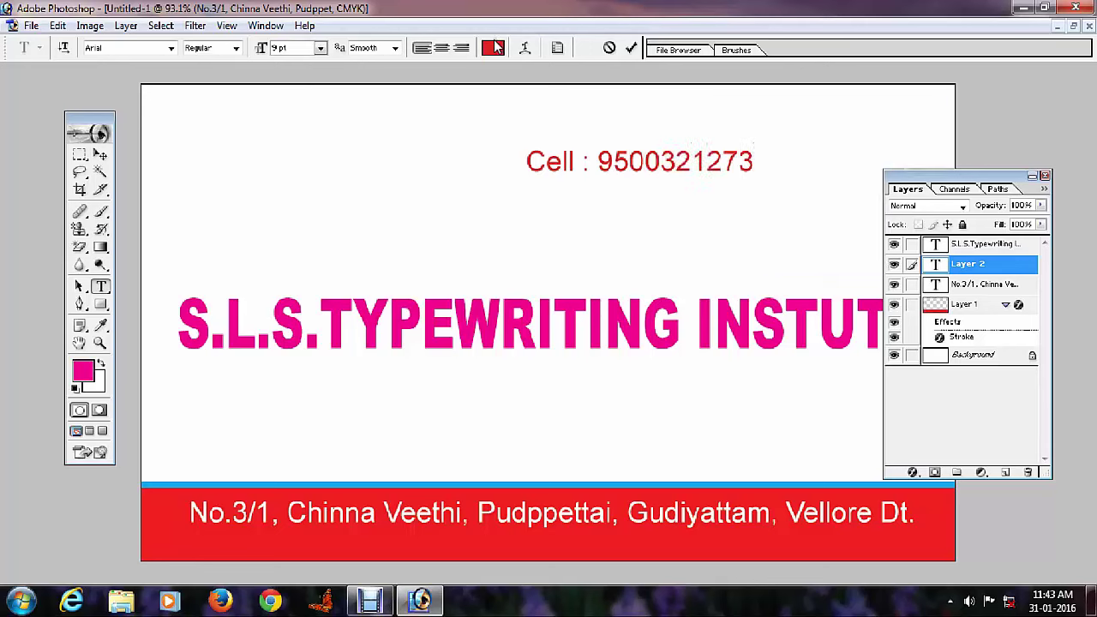
key(ctrl+t)
key(ctrl+t)
key(ctrl+Return)
key(F7)
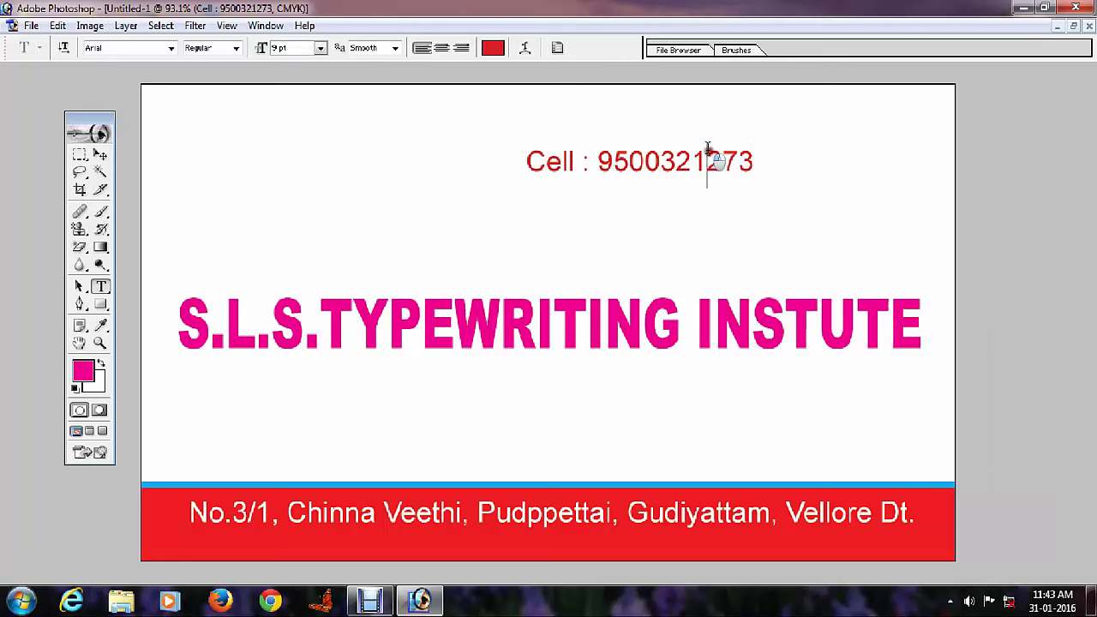
click(708, 161)
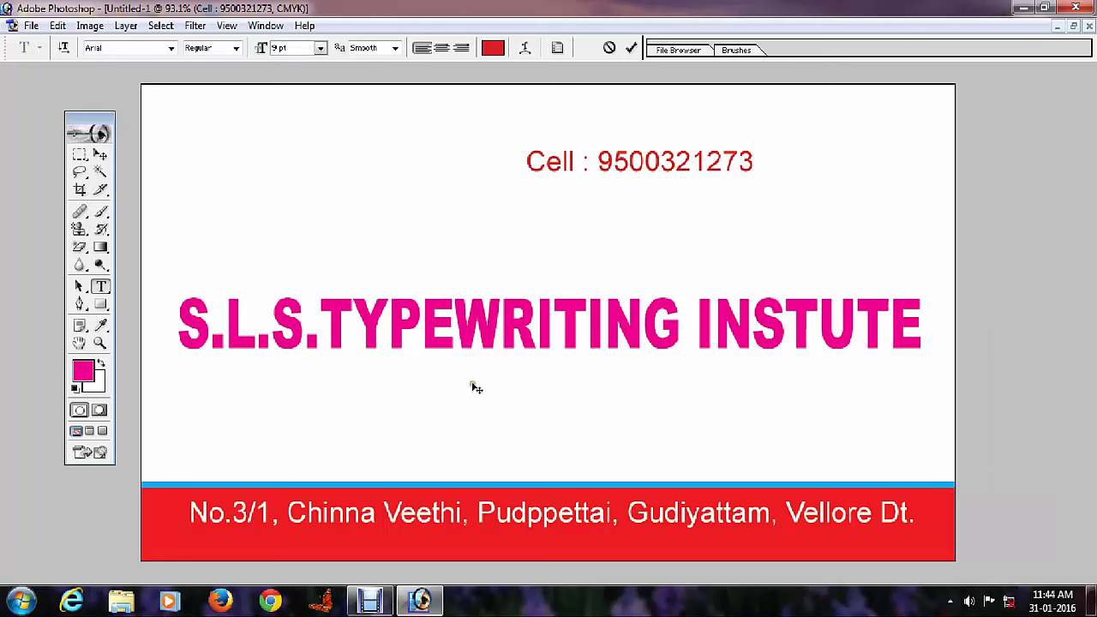
drag(463, 385, 631, 358)
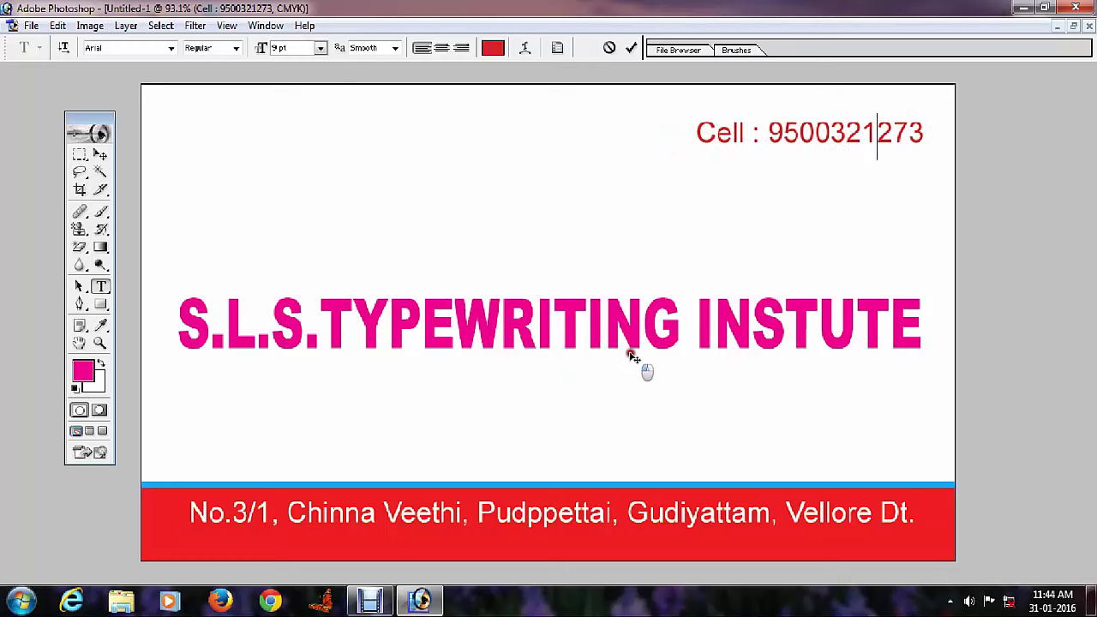
- Commit the cell text, try a copy moved left, then delete that copy
key(ctrl+Return)
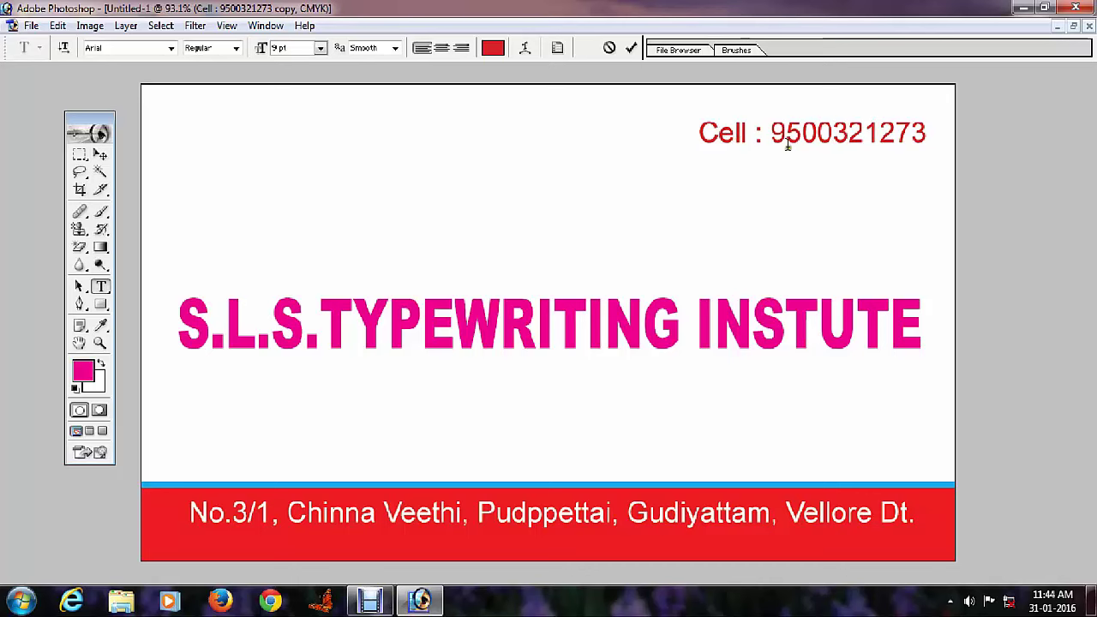
drag(867, 230, 709, 237)
key(alt+l)
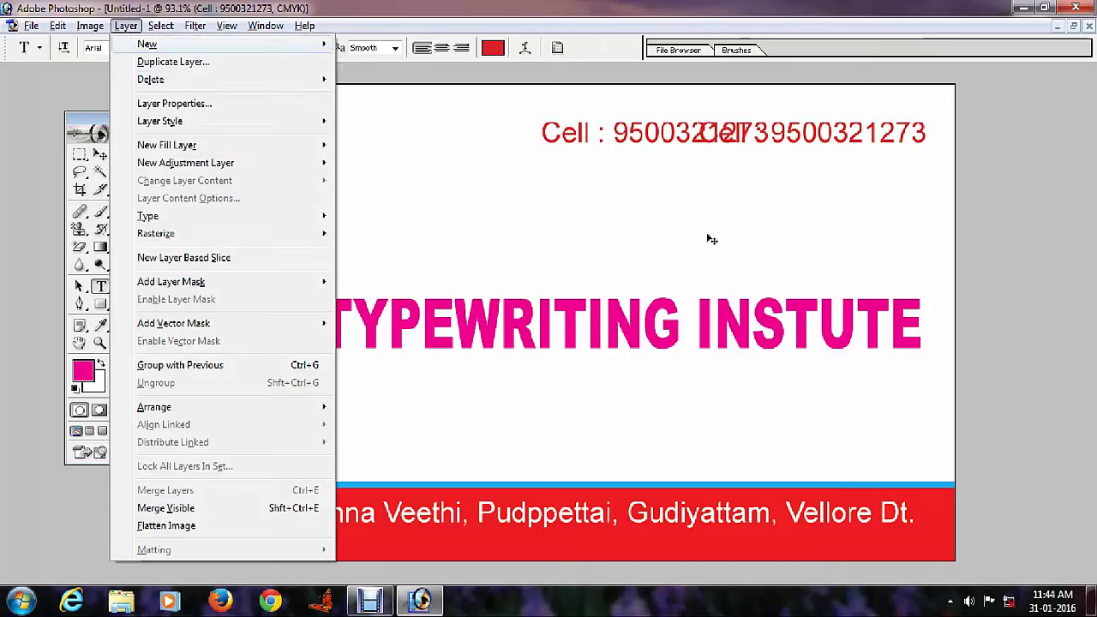
key(d)
key(Return)
key(v)
- Select the Cell text layer and Alt-drag a copy into the top-left corner
right_click(772, 135)
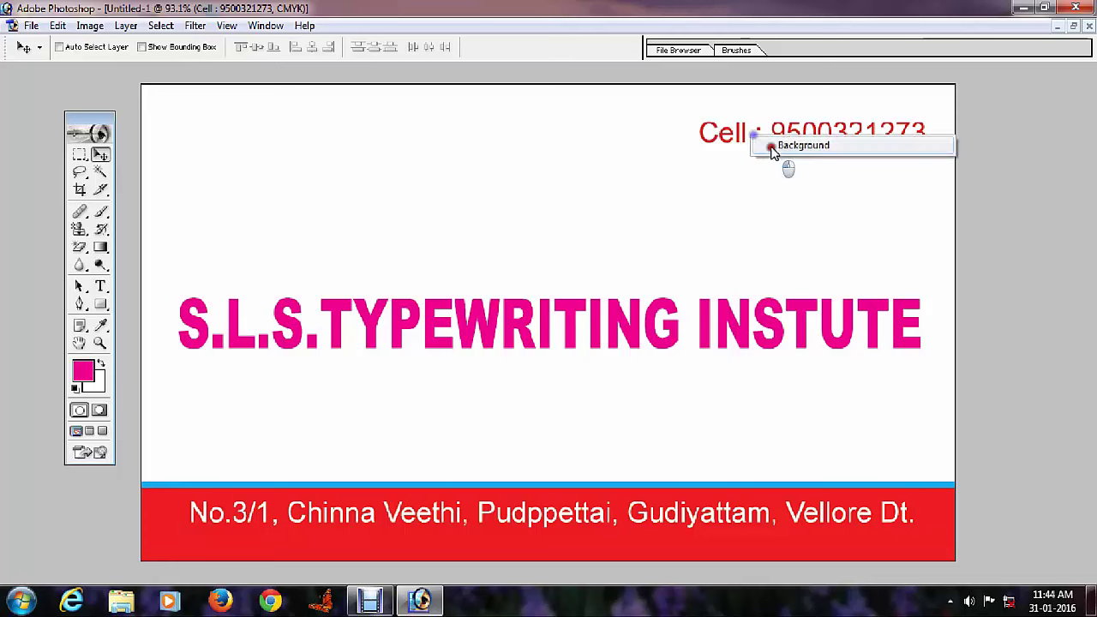
click(801, 145)
right_click(774, 128)
click(784, 138)
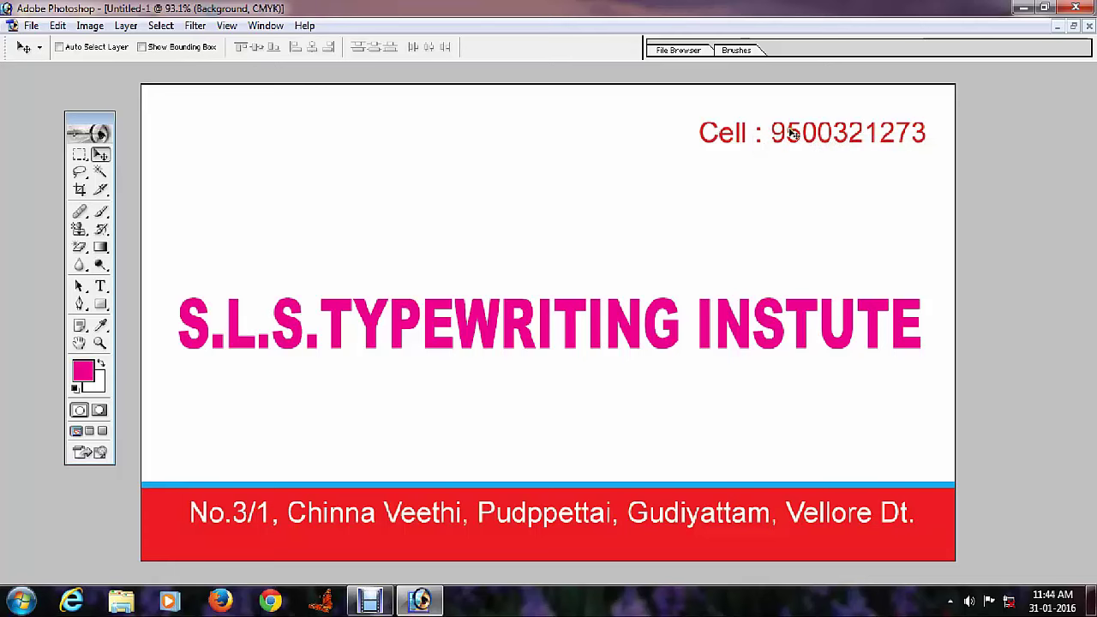
right_click(790, 133)
click(802, 142)
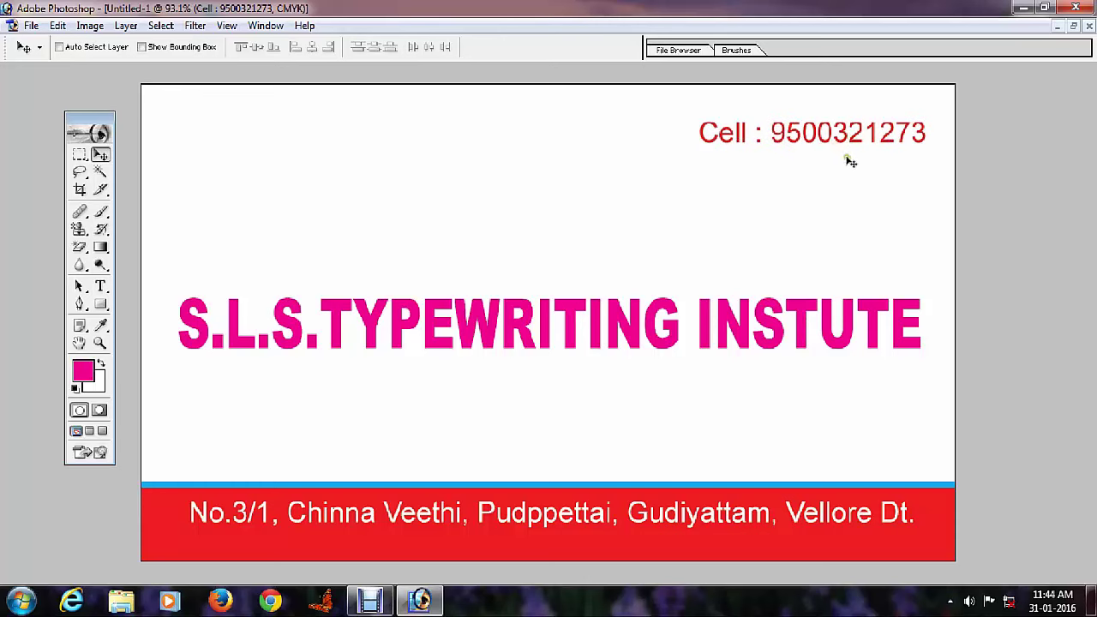
drag(850, 158, 844, 191)
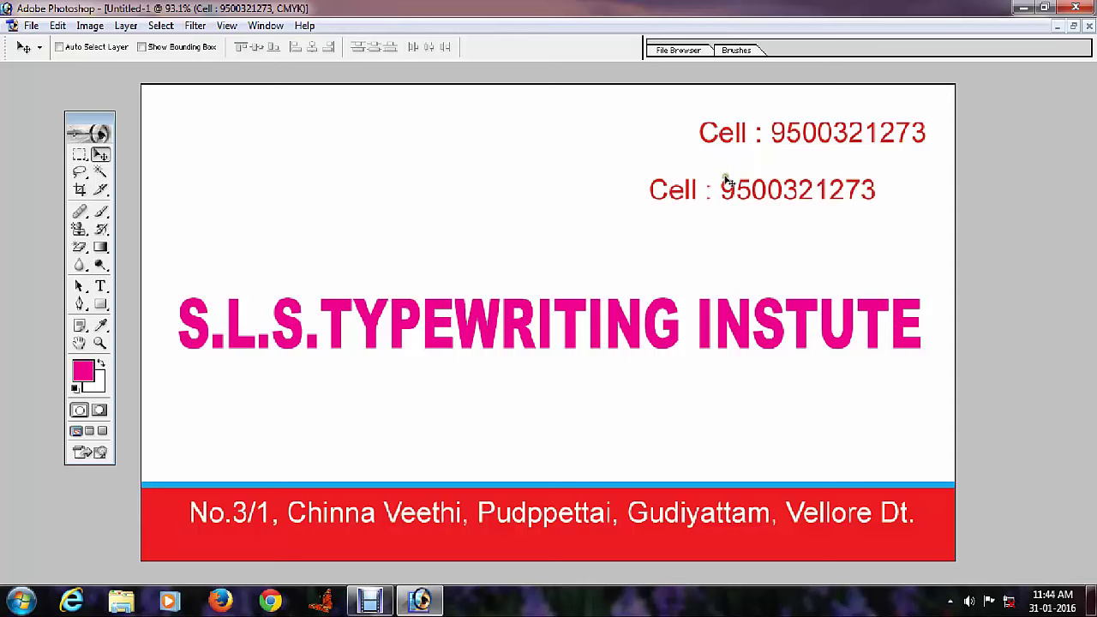
key(ctrl+z)
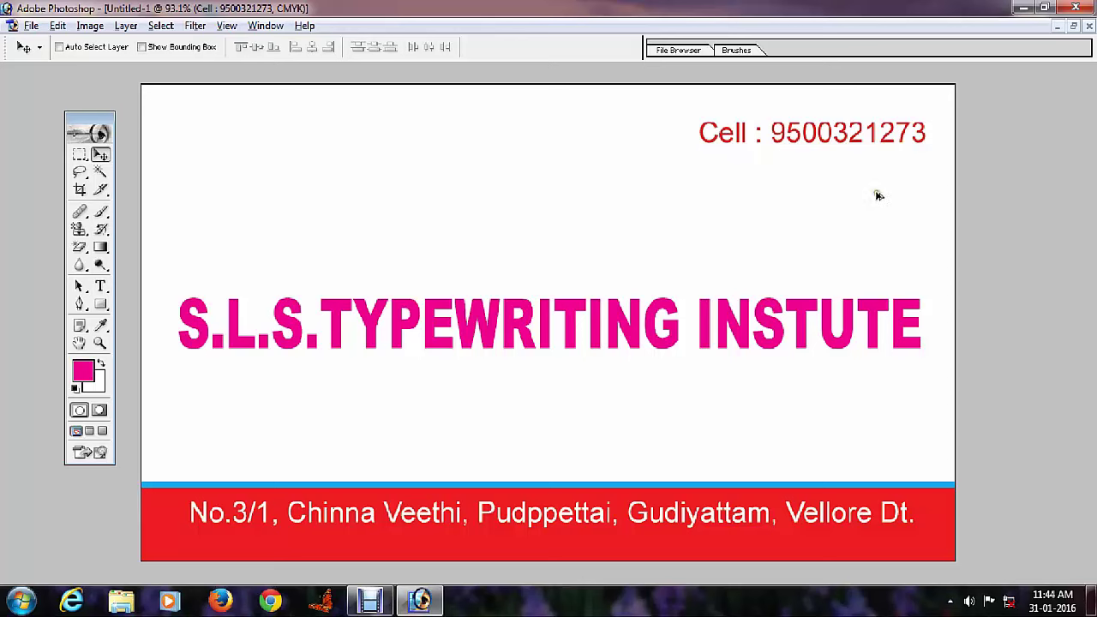
drag(877, 195, 378, 247)
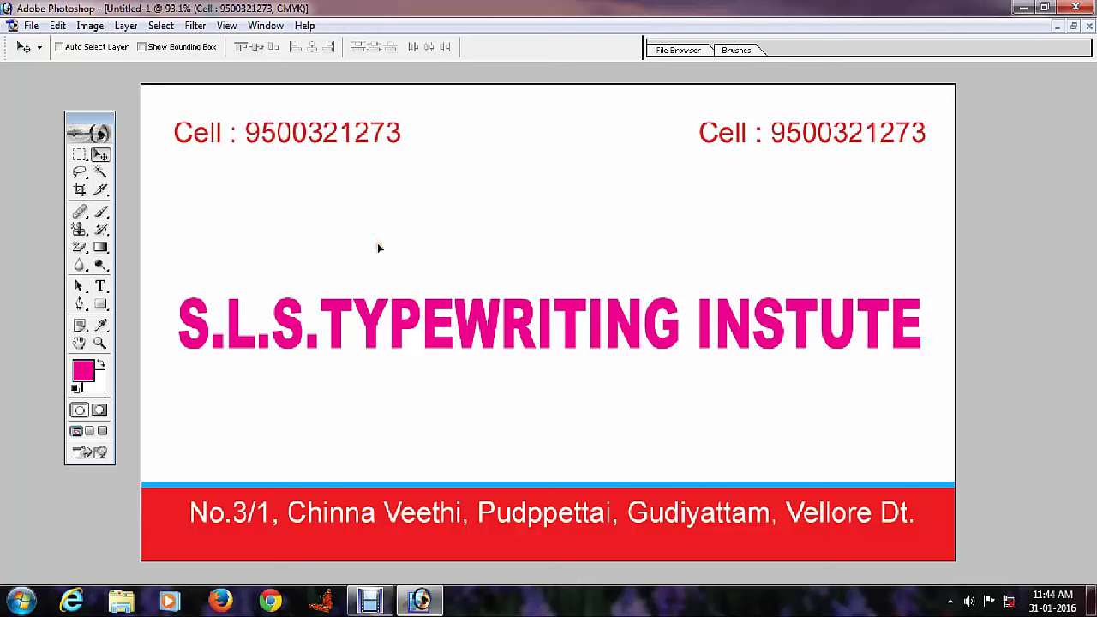
- Replace the top-left cell-line copy's text with the contact's first name
key(t)
triple_click(354, 133)
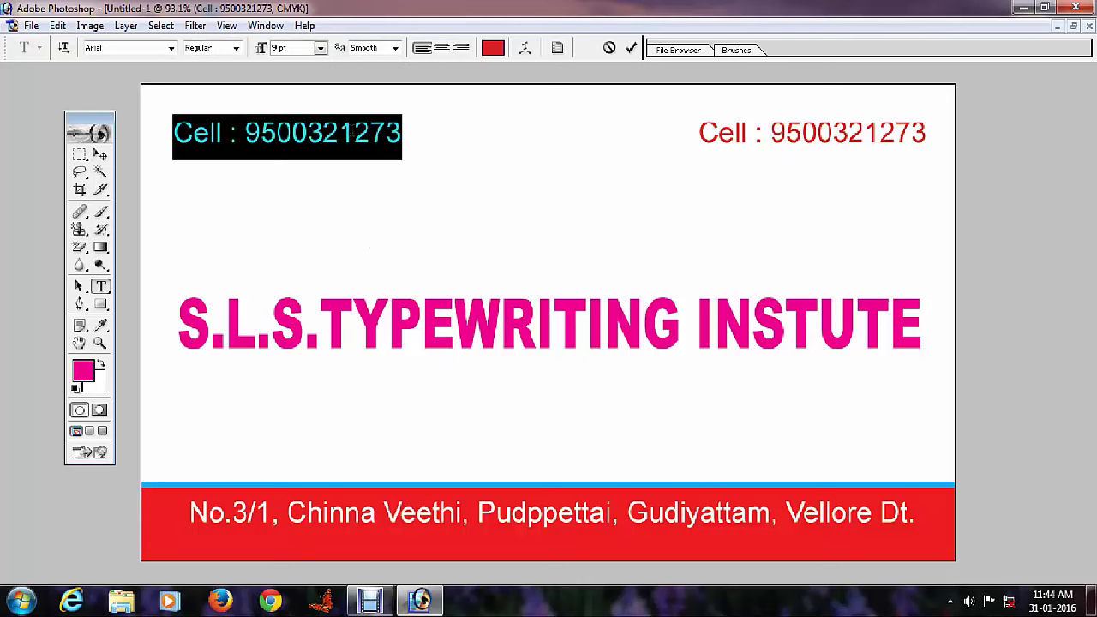
text(Valavan)
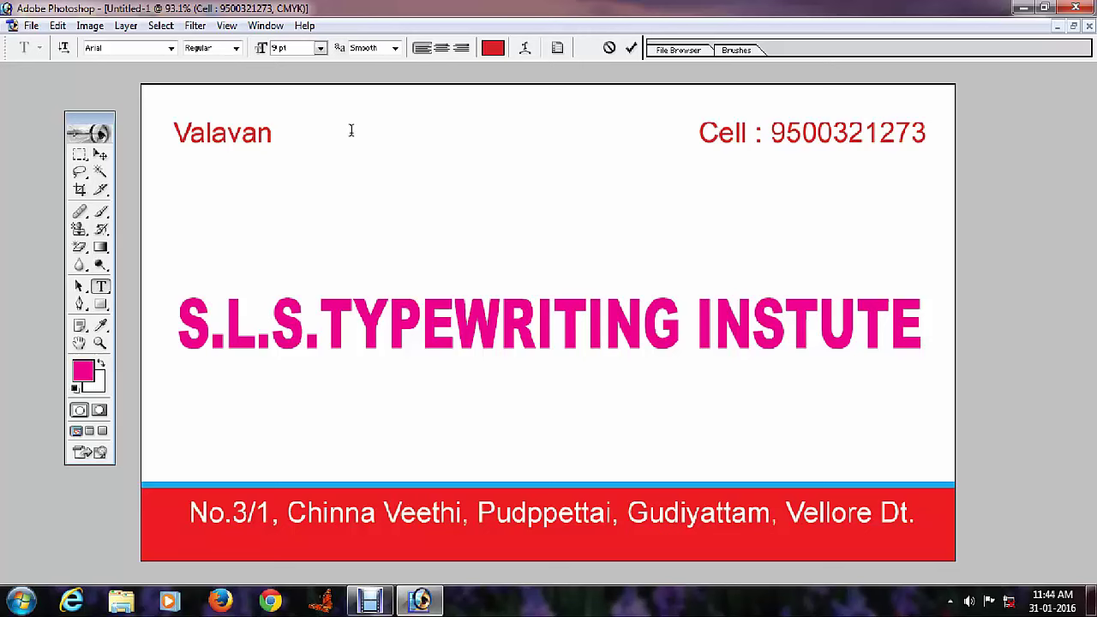
key(ctrl+Return)
key(v)
- Retype the name as the contact's full name, fixing typos, and commit it
key(t)
click(224, 129)
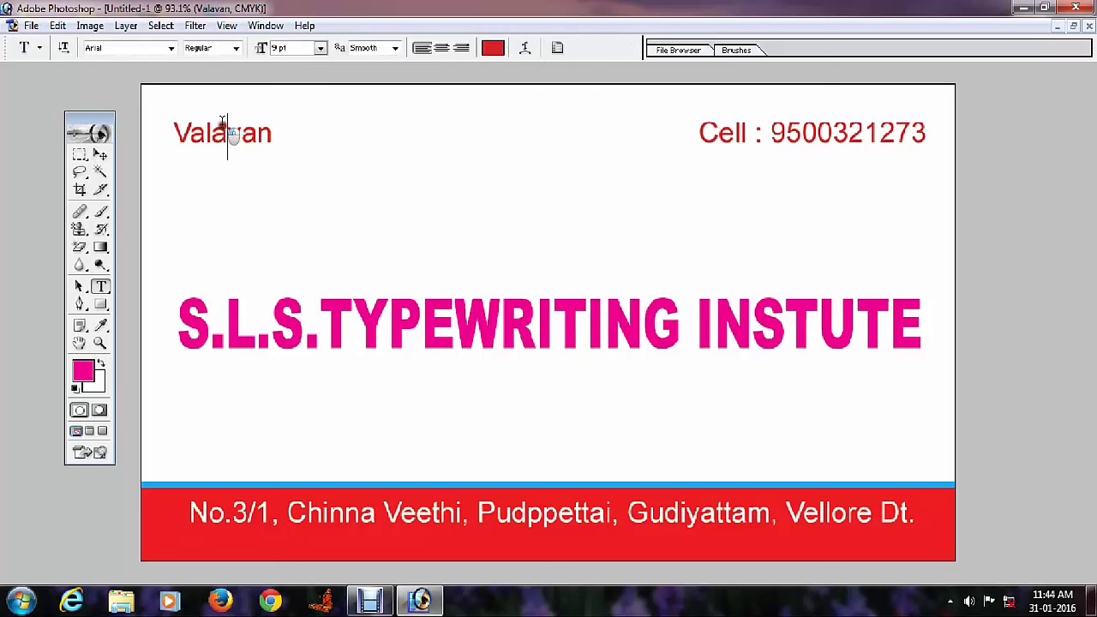
double_click(222, 124)
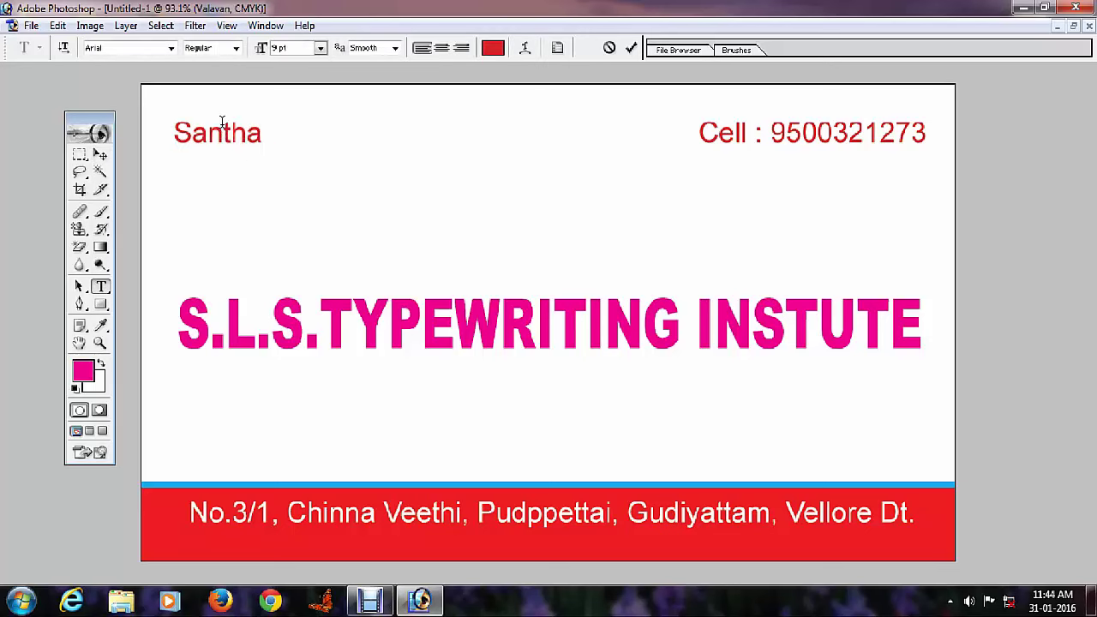
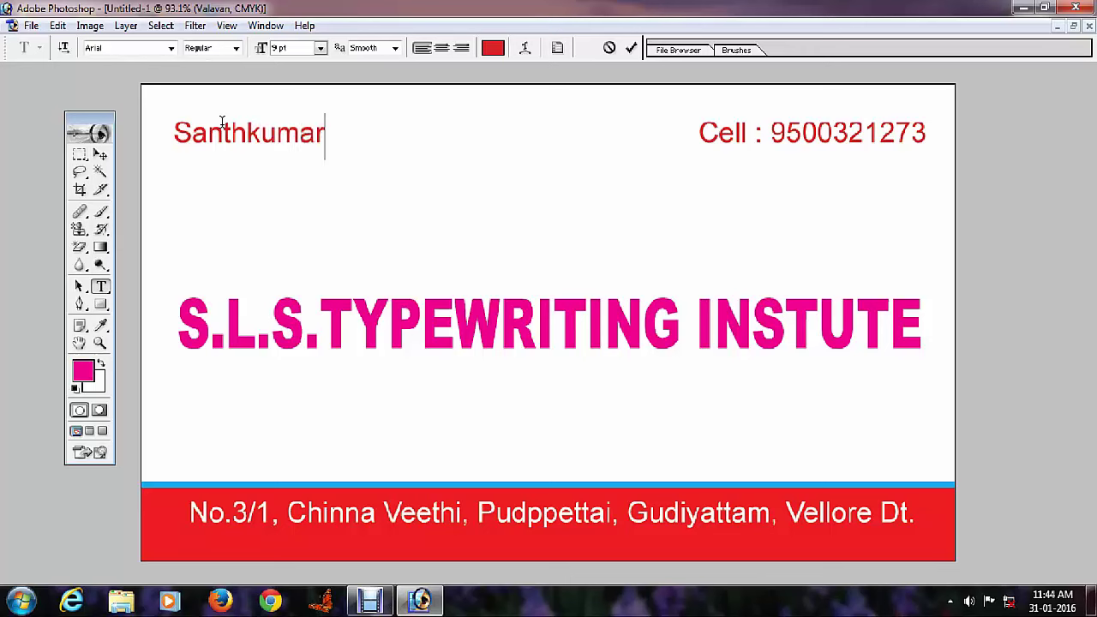
key(ctrl+Return)
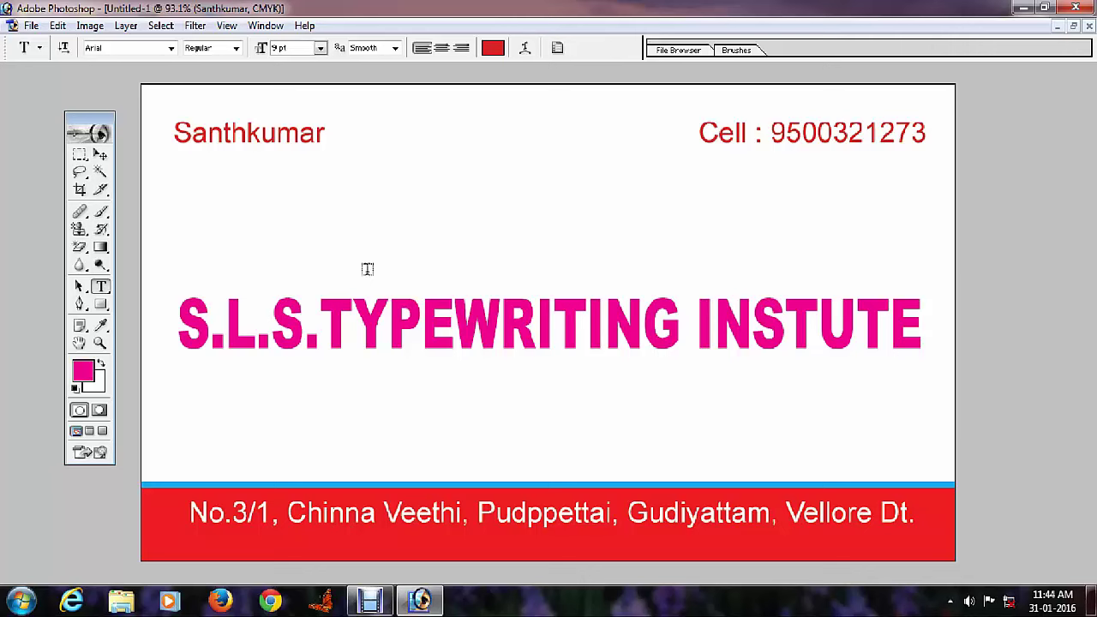
- Open logo.pdf with the default rasterize settings and move its window aside
click(31, 26)
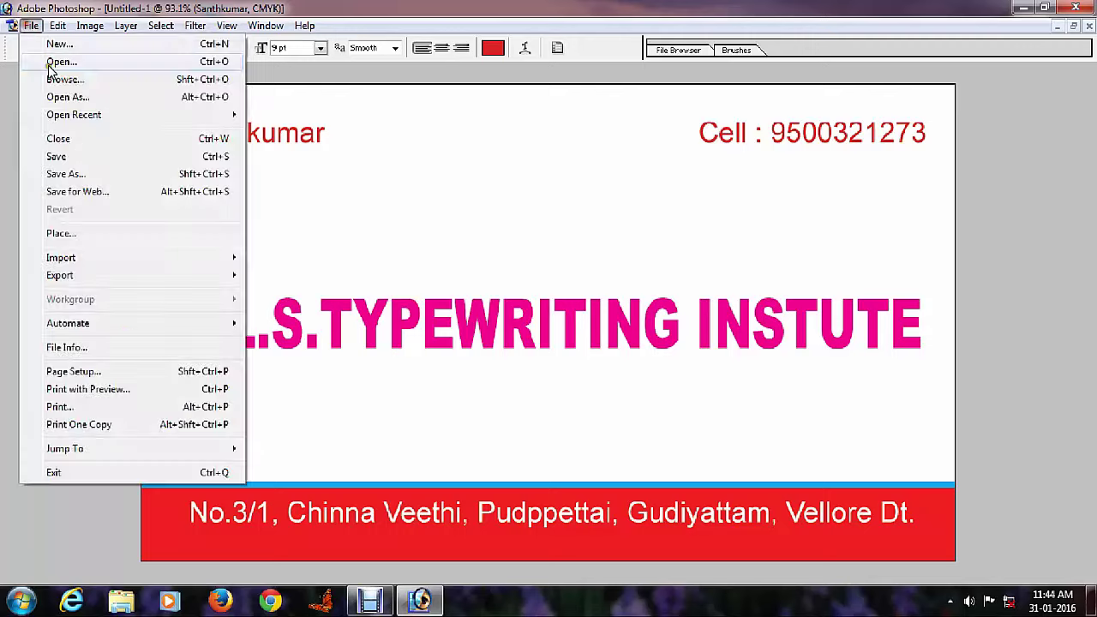
click(60, 62)
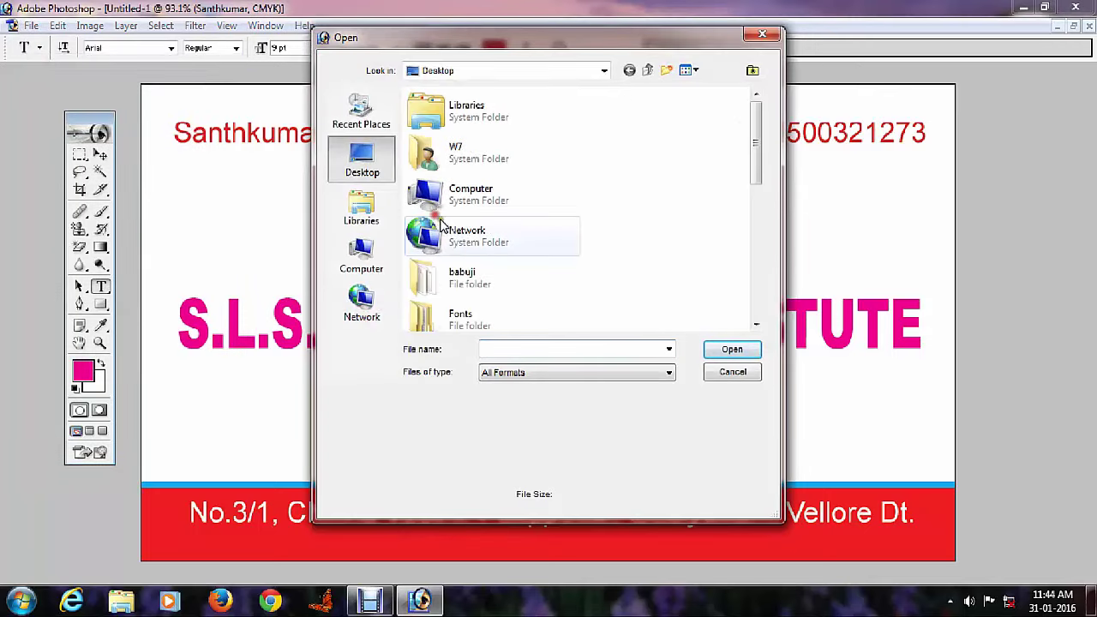
scroll(463, 249, down, 5)
scroll(493, 274, down, 3)
click(486, 277)
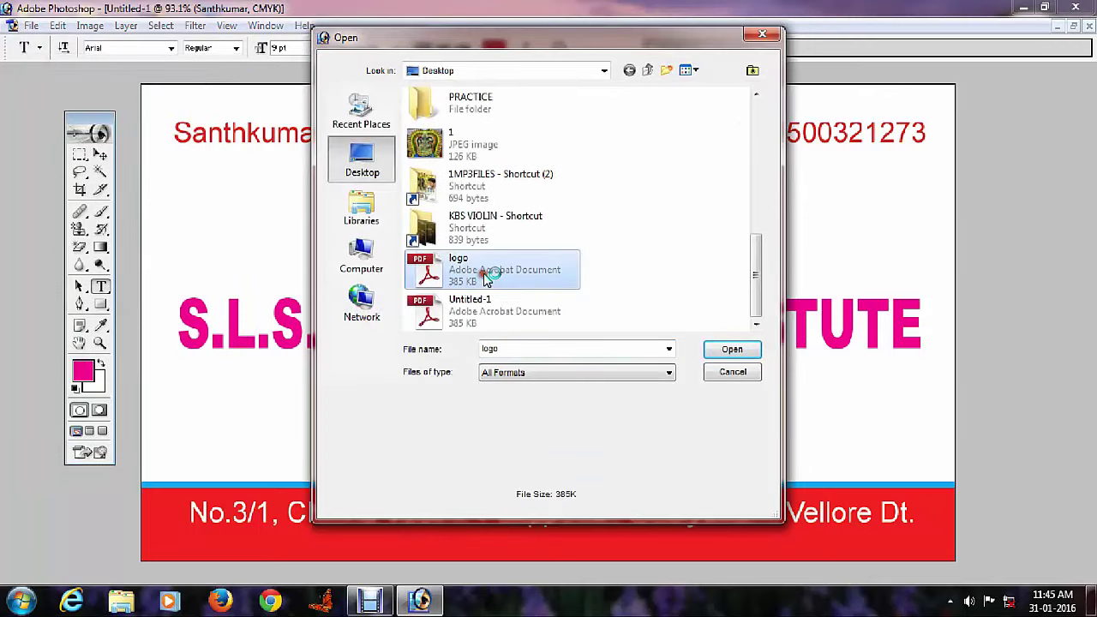
click(728, 350)
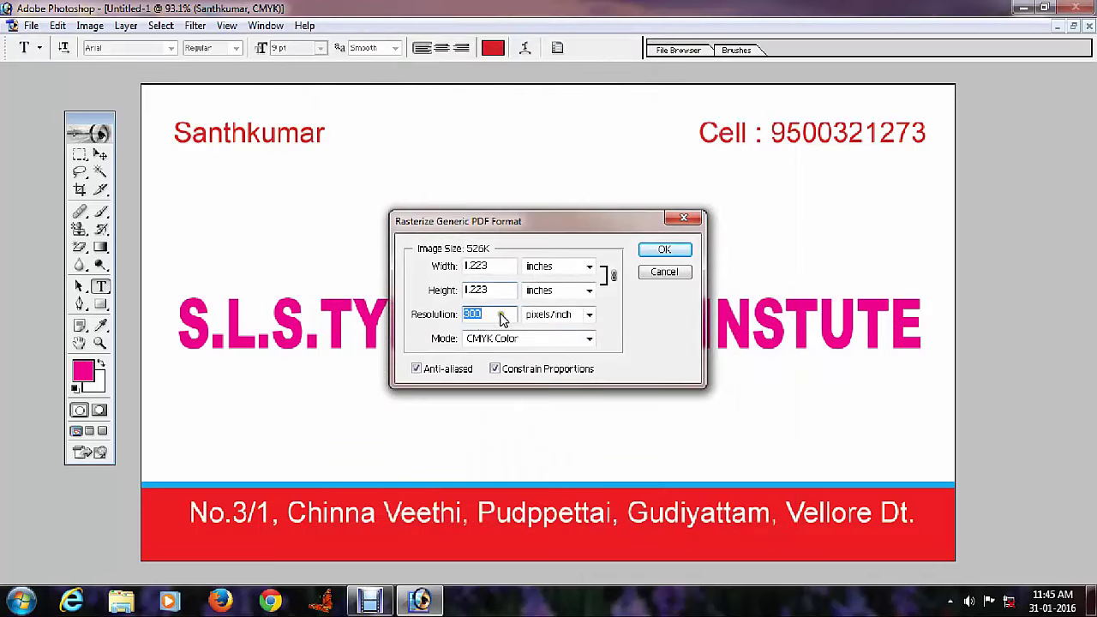
click(656, 248)
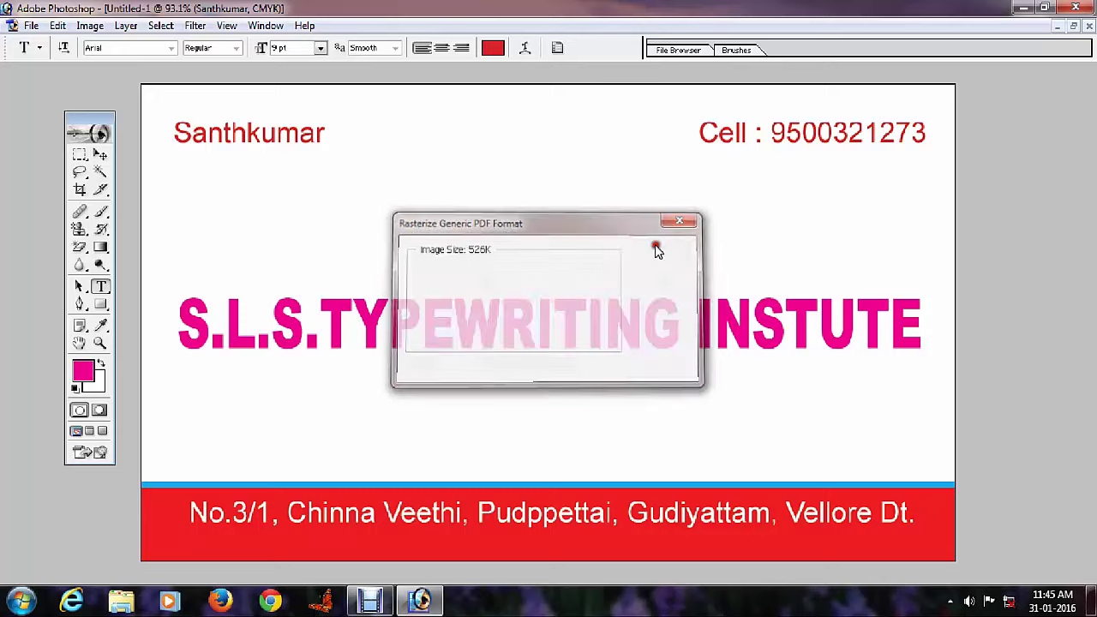
drag(216, 91, 621, 257)
- Drag the logo into the visiting card document toward its centre
click(100, 154)
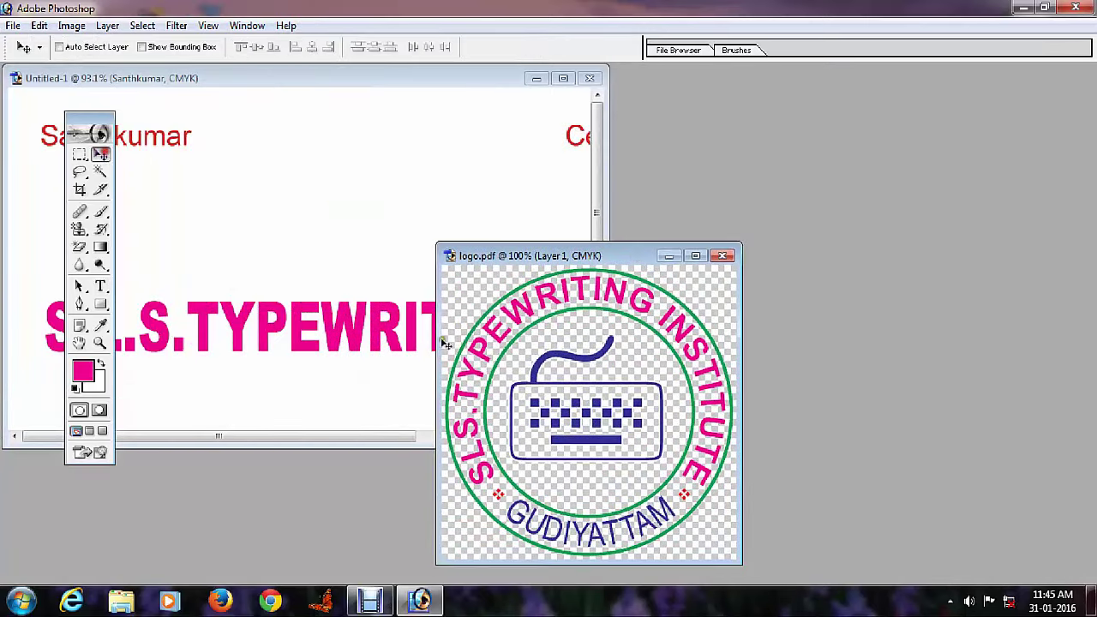
drag(445, 343, 325, 185)
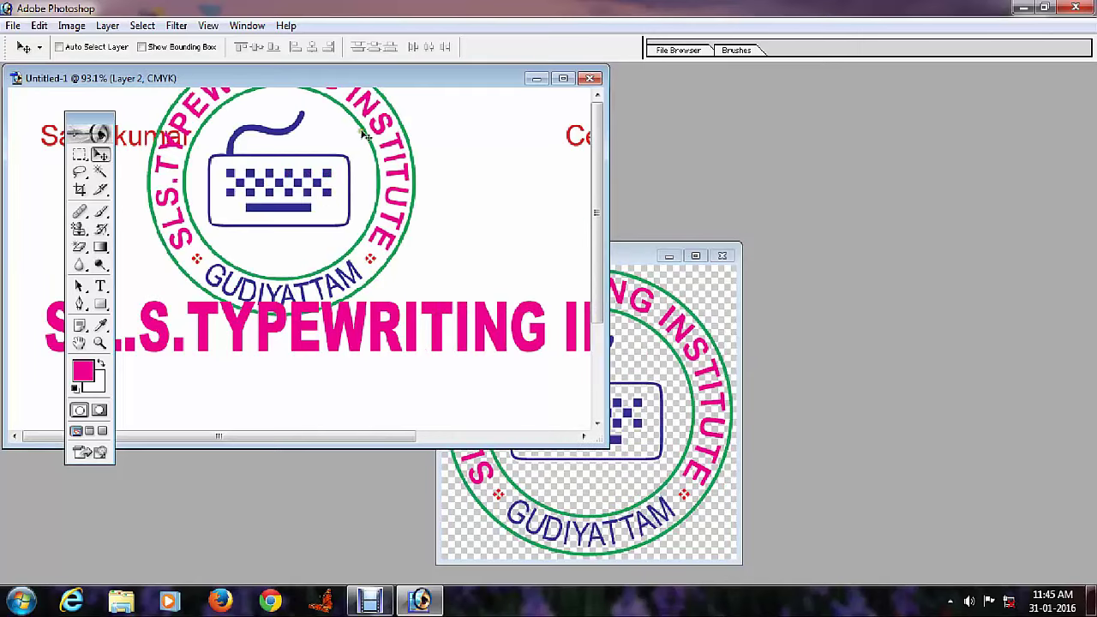
double_click(402, 76)
mouse_move(418, 163)
mouse_down()
mouse_move(555, 229)
mouse_move(501, 211)
mouse_up()
- Scale the logo down to about two-thirds and move it toward the top centre
key(ctrl+t)
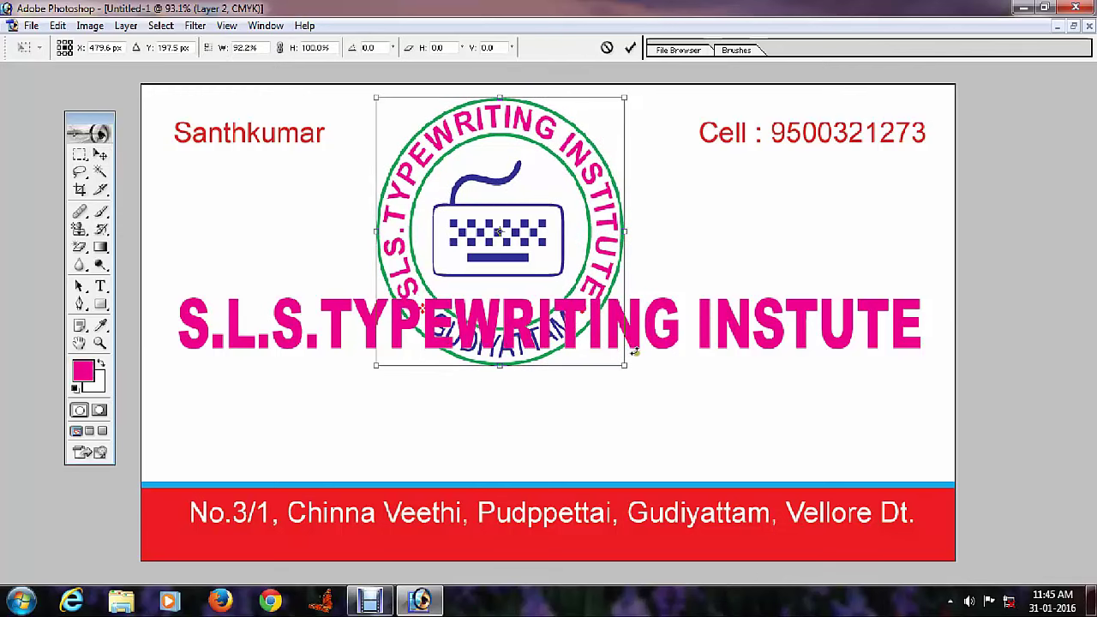
key(Return)
key(ctrl+t)
drag(649, 366, 555, 276)
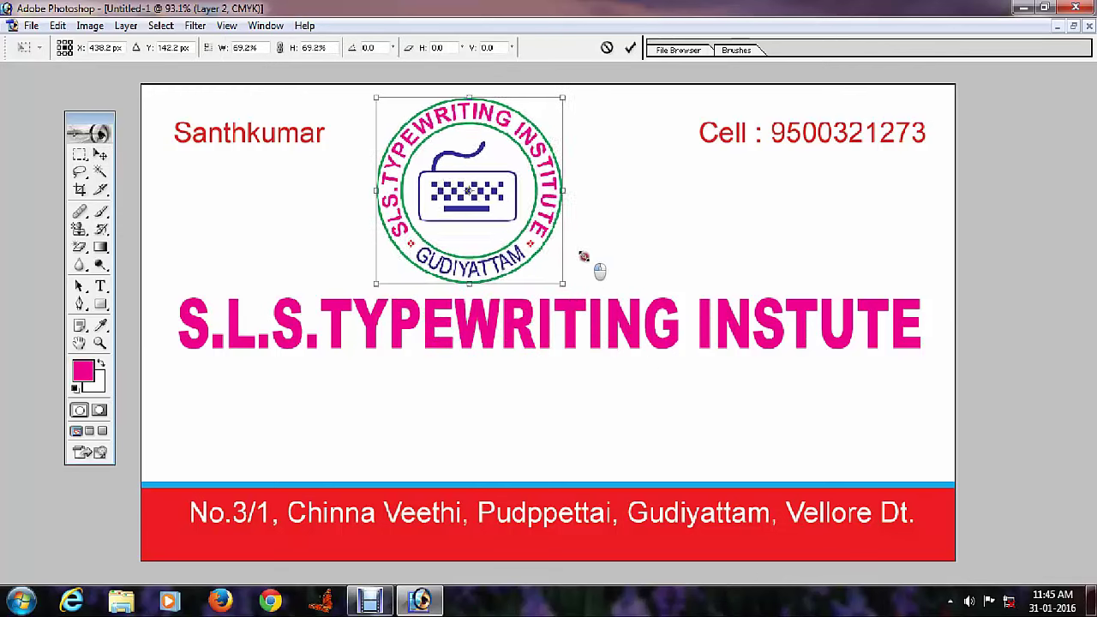
key(Return)
drag(463, 188, 537, 187)
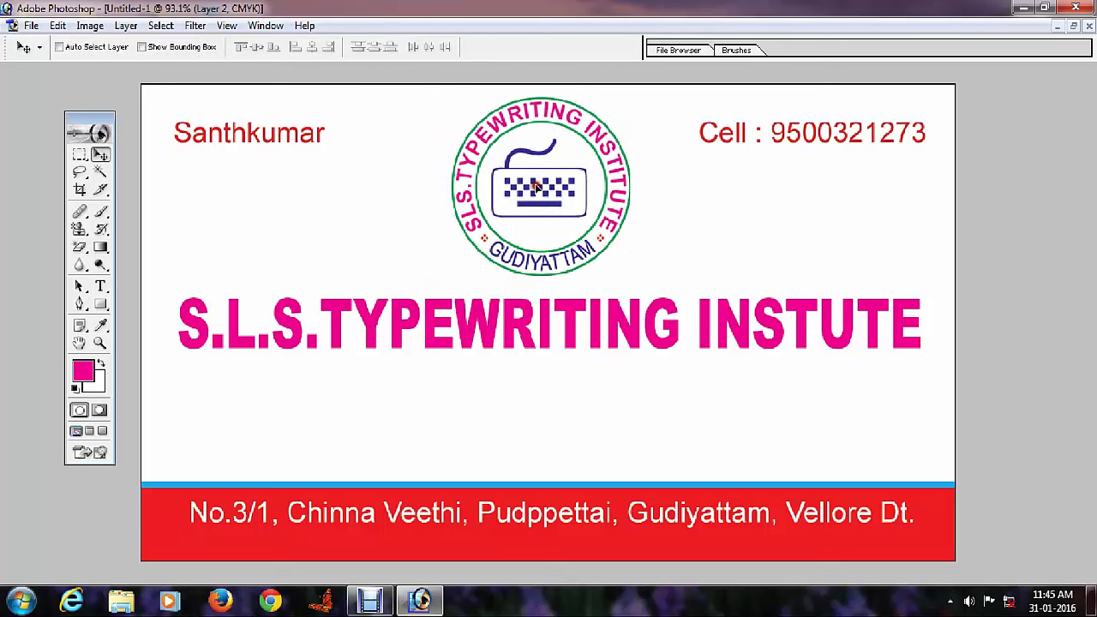
- Centre the logo horizontally on the card and clear the selection
key(ctrl+a)
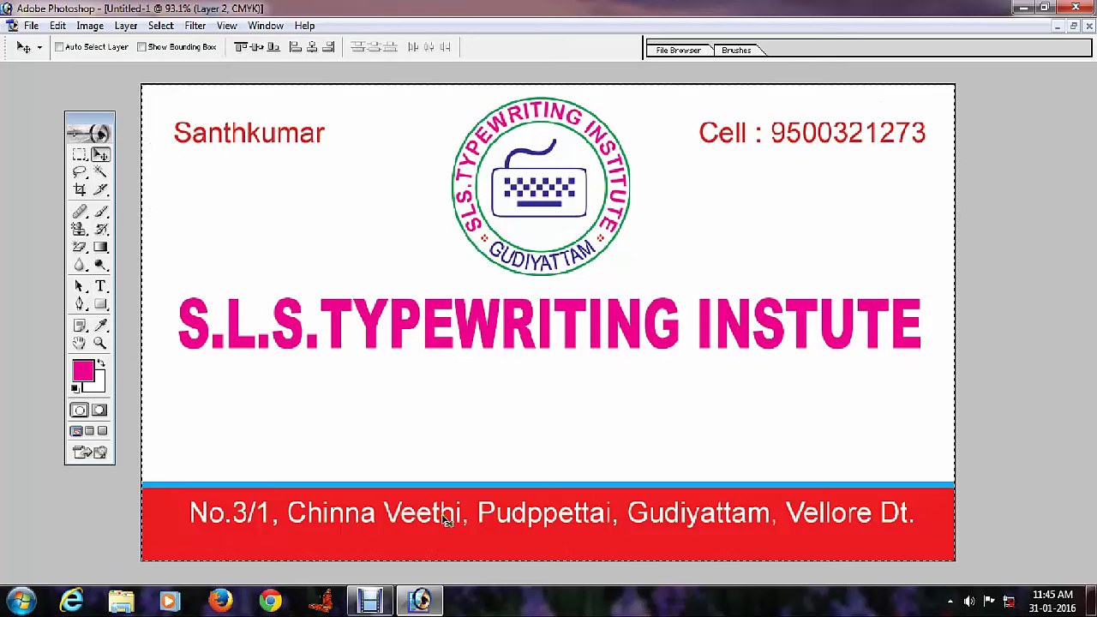
click(312, 47)
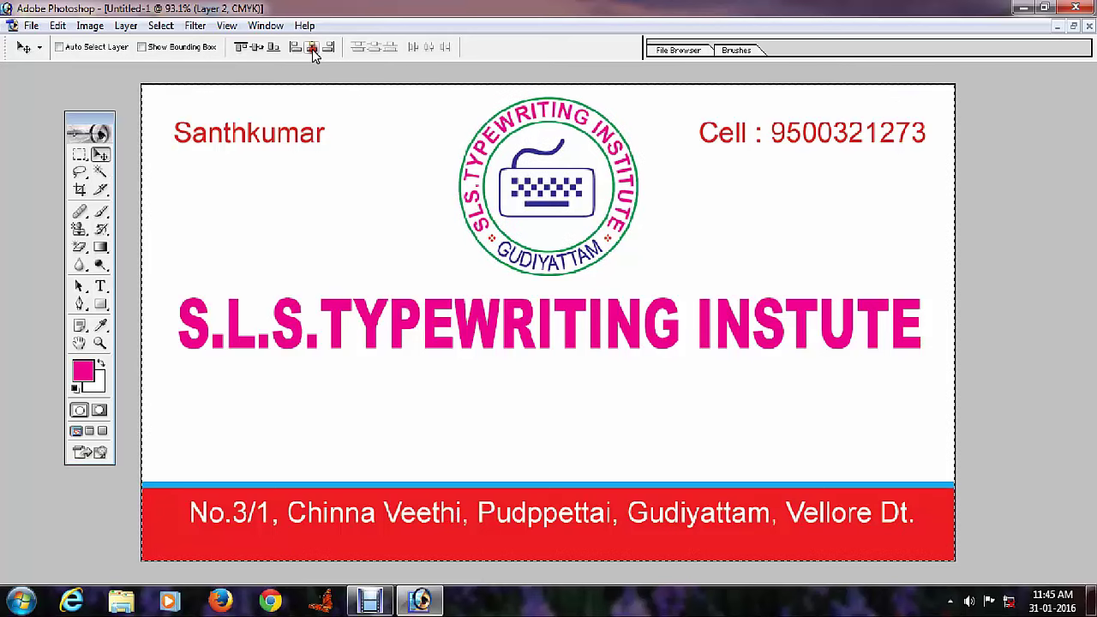
key(ctrl+d)
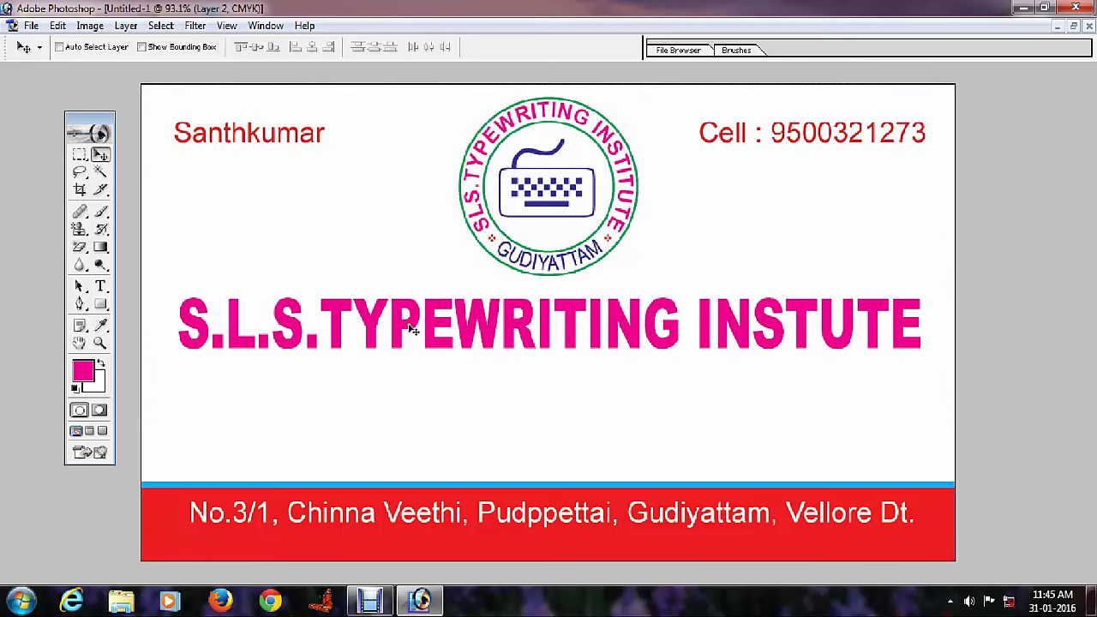
key(t)
click(216, 134)
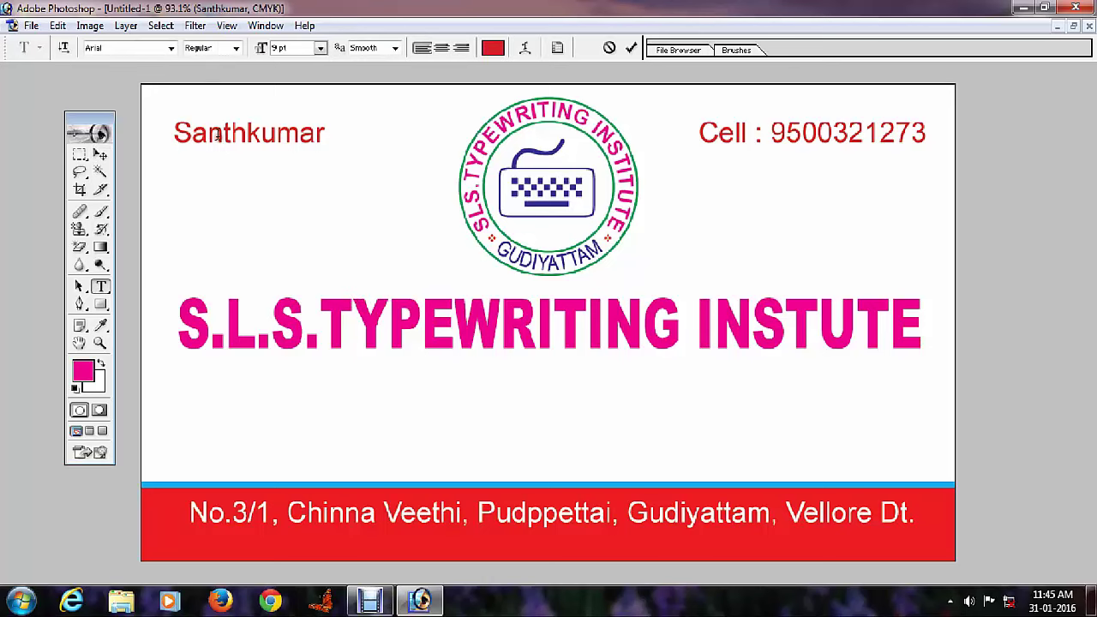
key(Escape)
key(v)
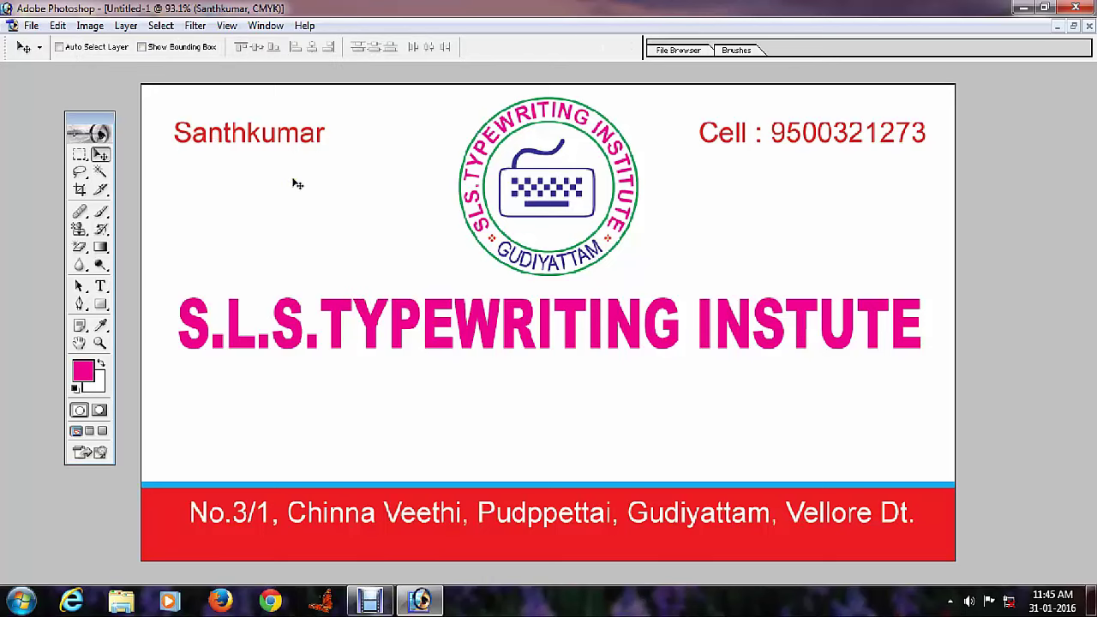
key(f)
key(f)
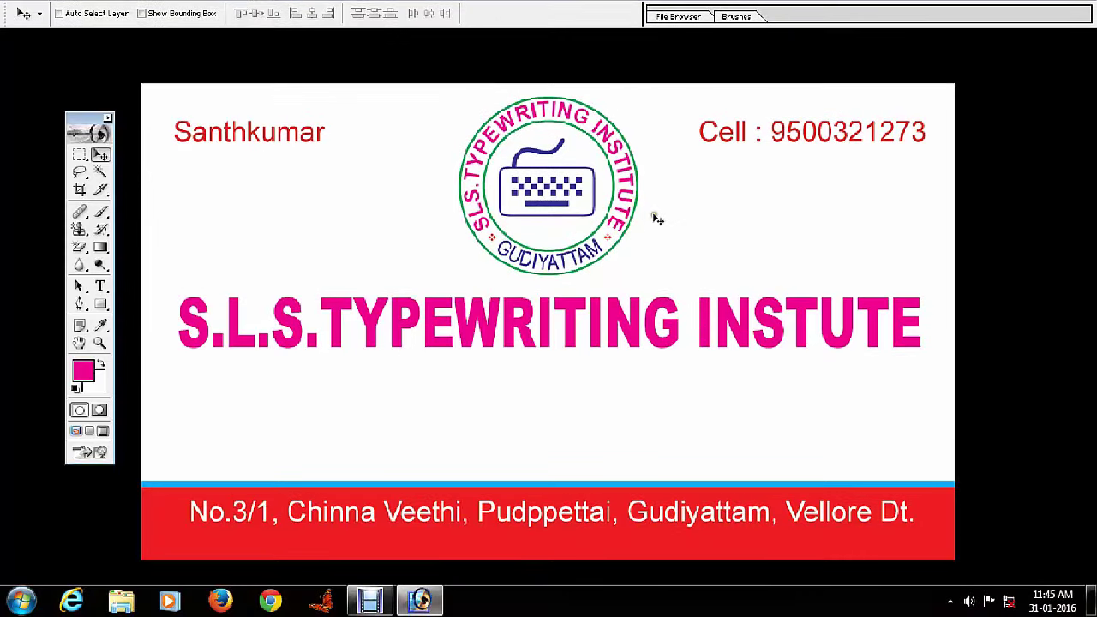
key(f)
drag(552, 257, 627, 226)
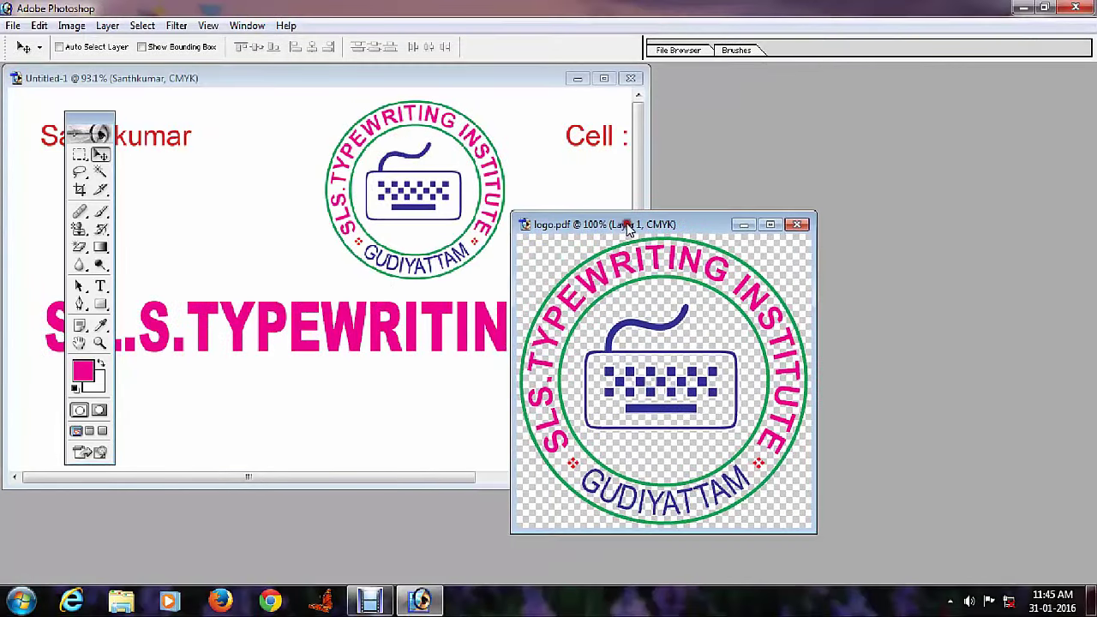
key(f)
key(f)
key(f)
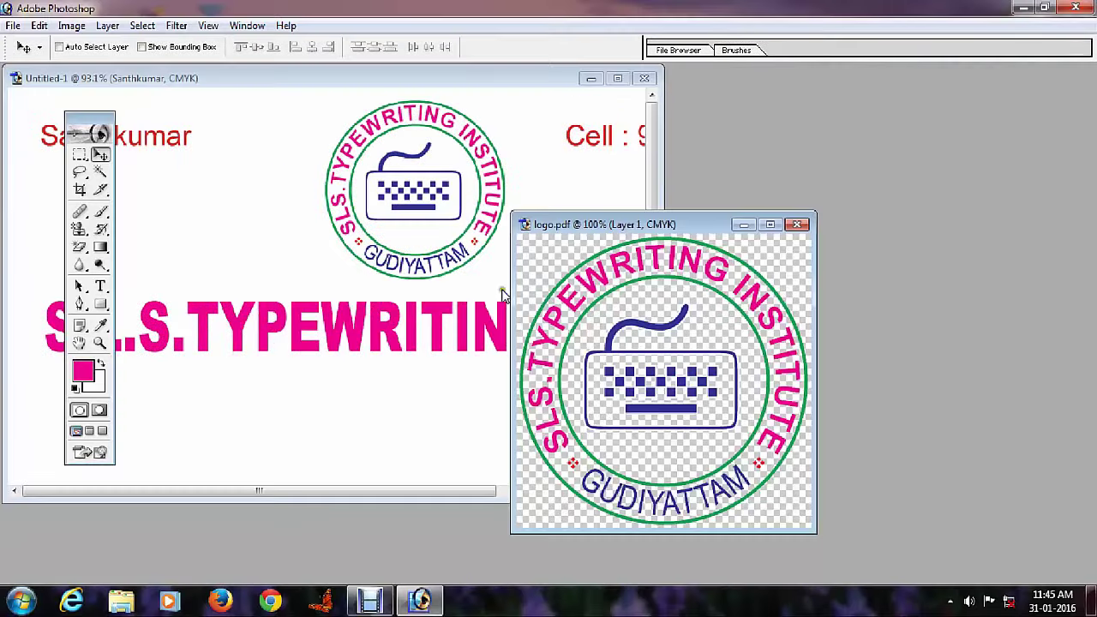
key(f)
key(f)
key(f)
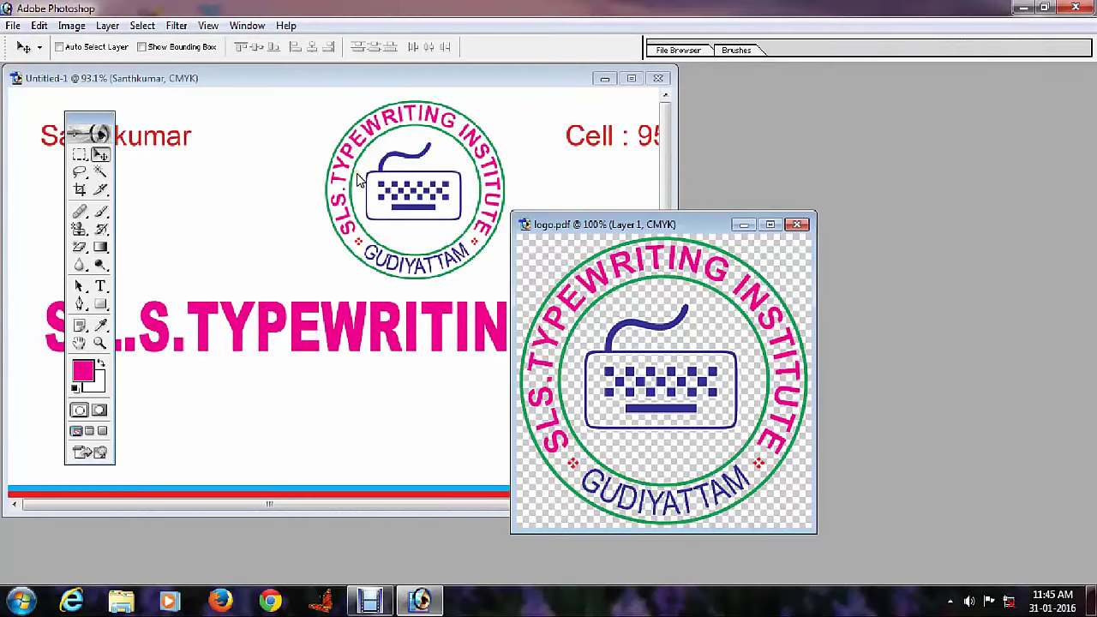
drag(701, 313, 704, 311)
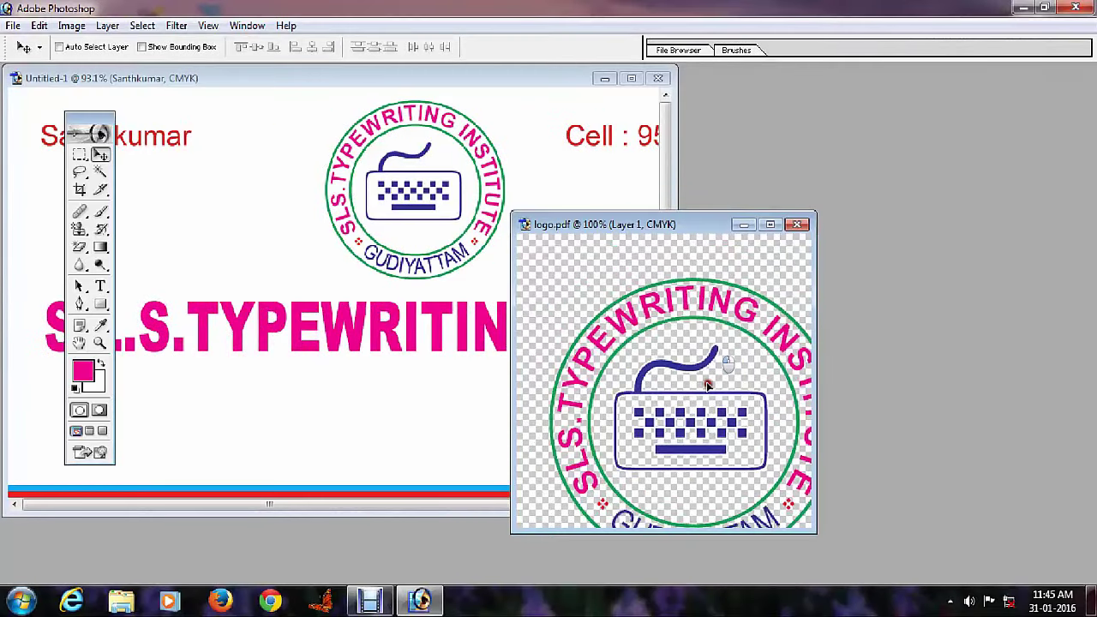
drag(590, 336, 423, 245)
key(f)
key(f)
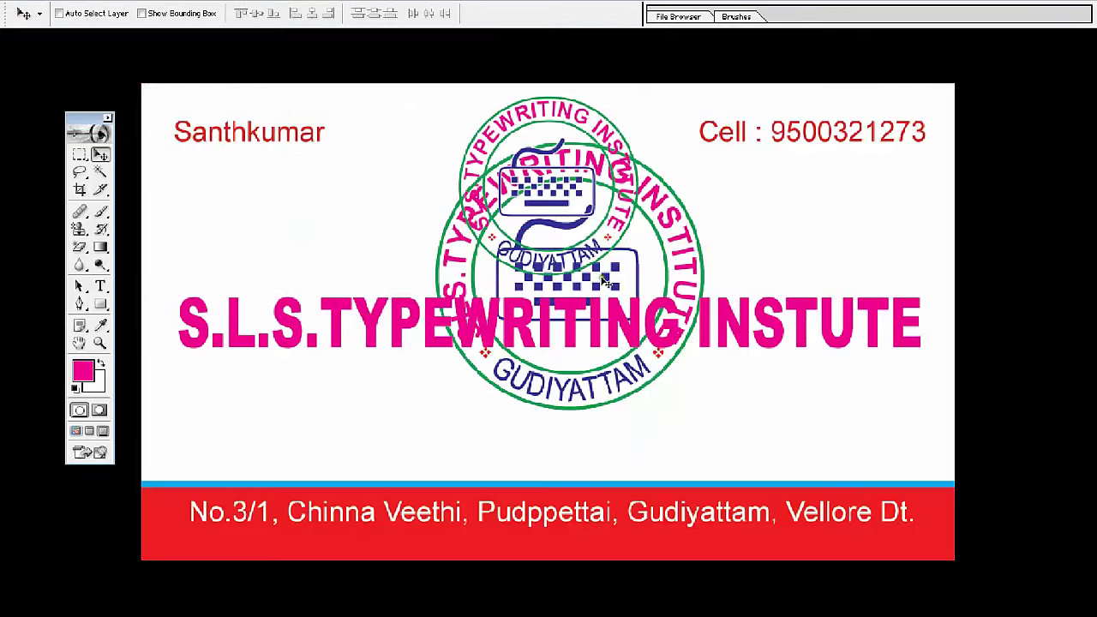
key(ctrl+t)
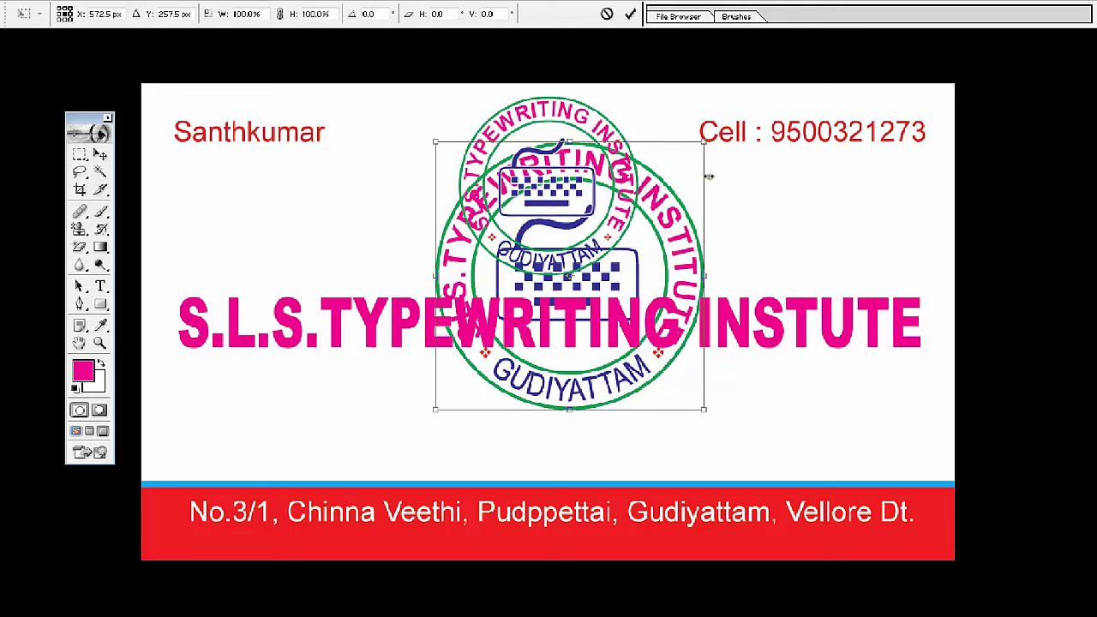
drag(704, 144, 632, 220)
key(Return)
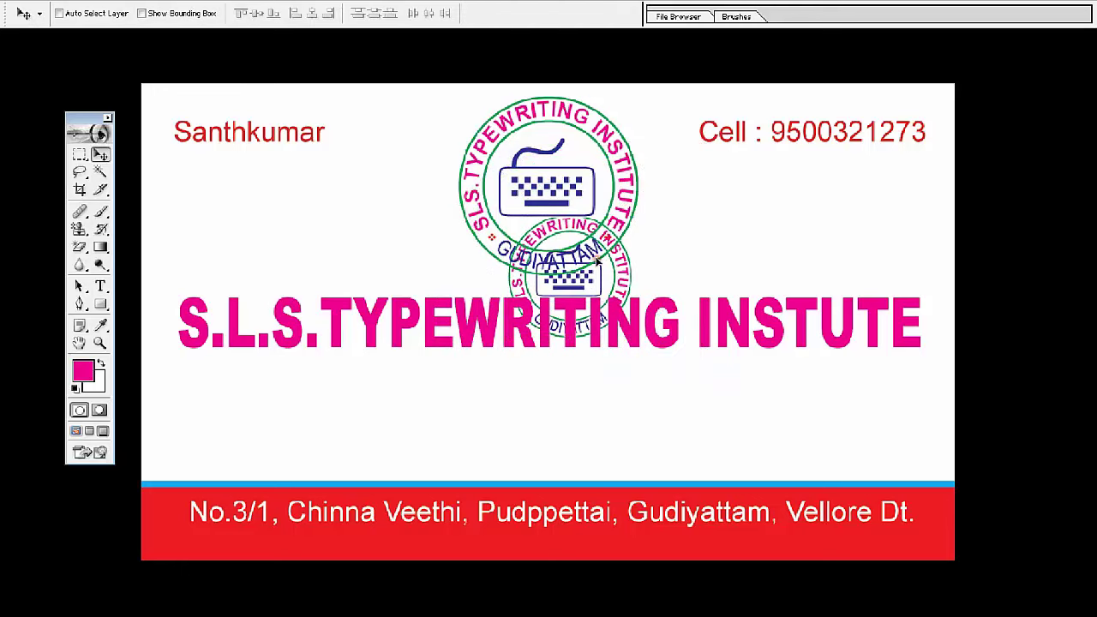
key(alt+l)
key(Down)
key(Down)
key(Right)
key(Return)
- Open photo file '1' and bring the deity photo into the card
key(ctrl+o)
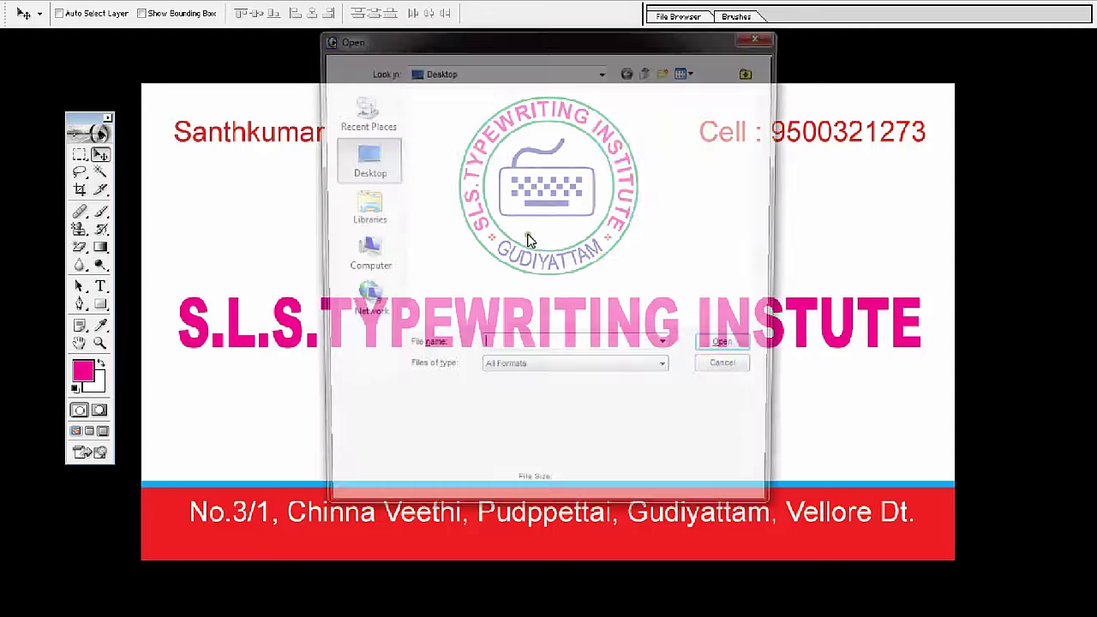
click(454, 201)
text(1)
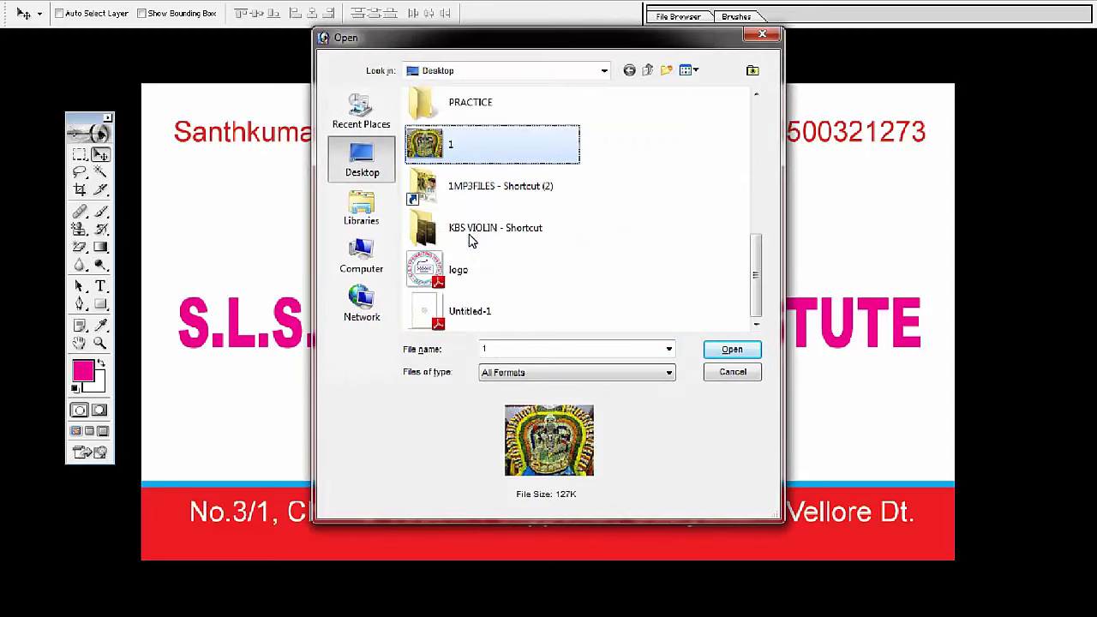
key(Return)
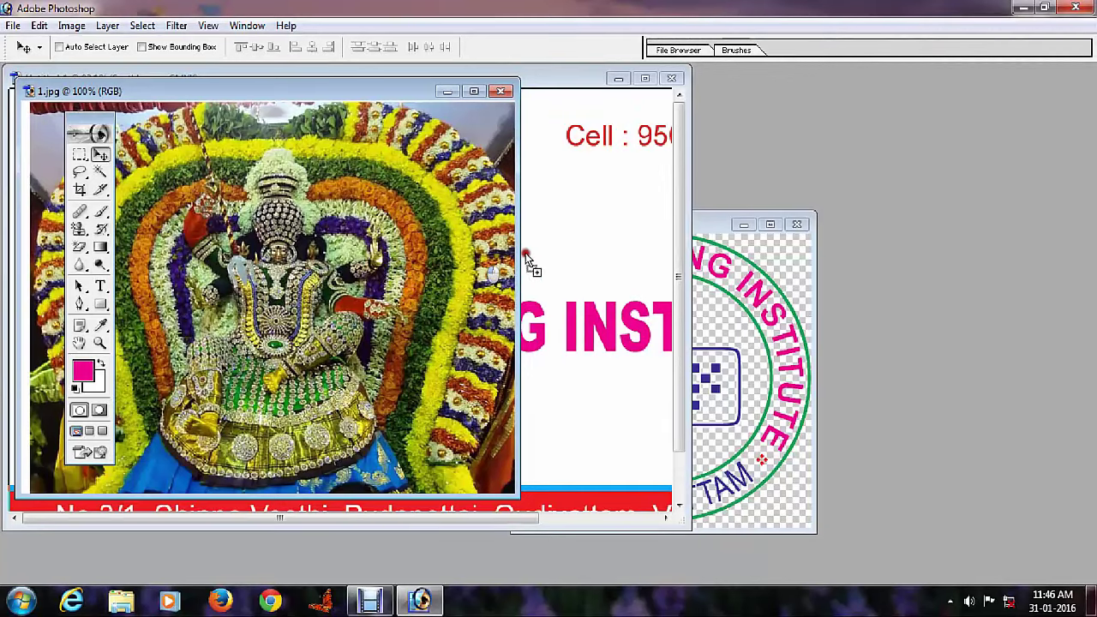
drag(383, 255, 607, 252)
key(f)
key(f)
drag(694, 227, 640, 221)
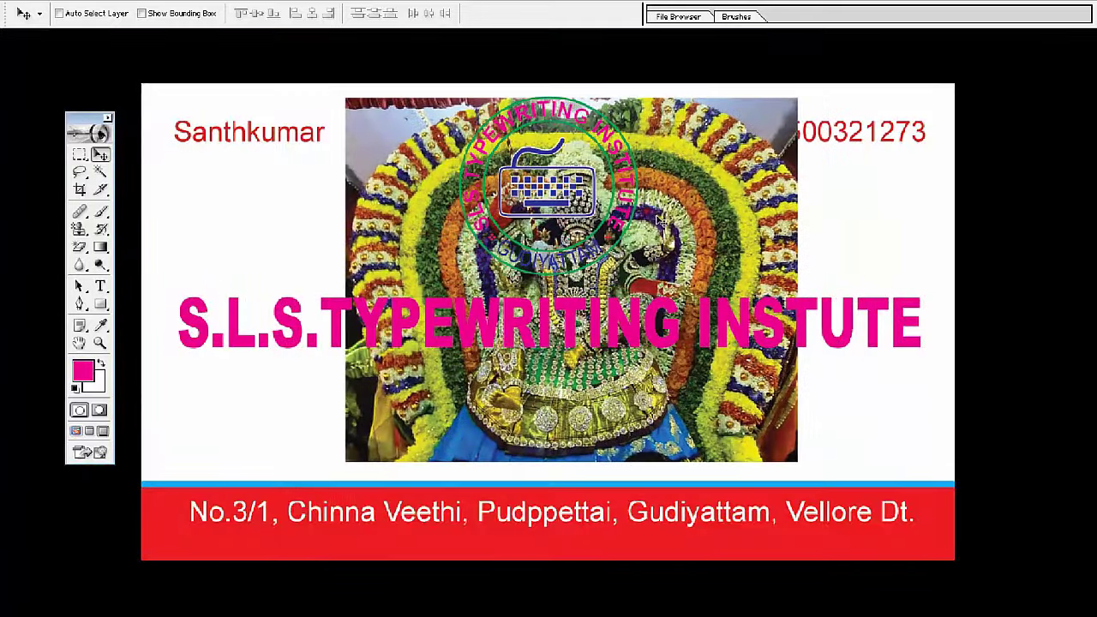
- Shrink the deity photo proportionally and place it at the top centre
key(ctrl+t)
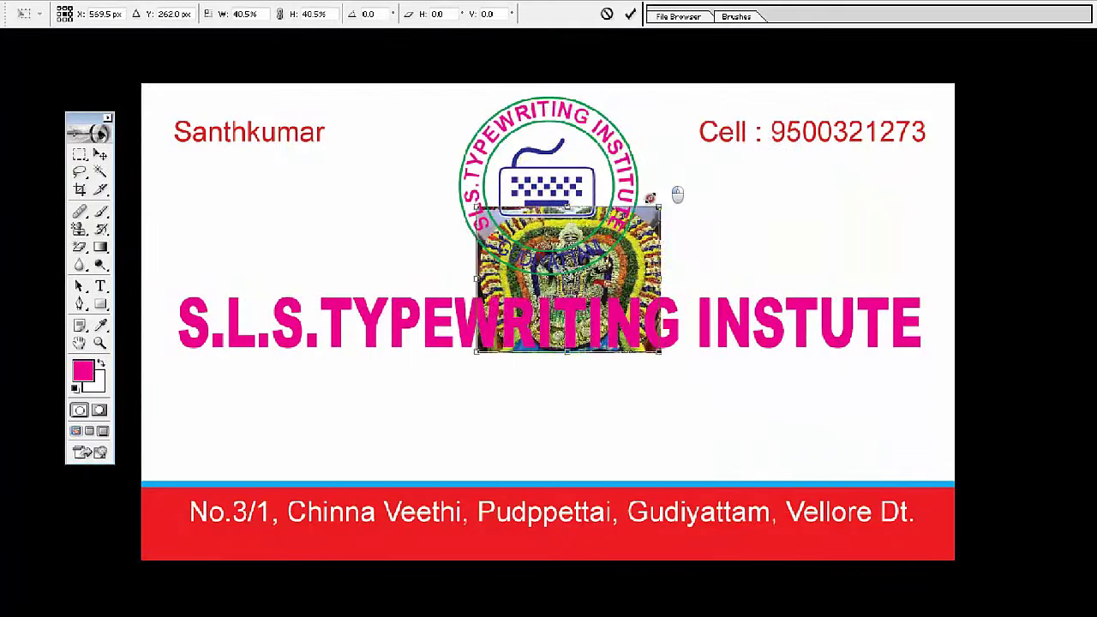
drag(799, 100, 655, 208)
key(Return)
drag(629, 280, 611, 188)
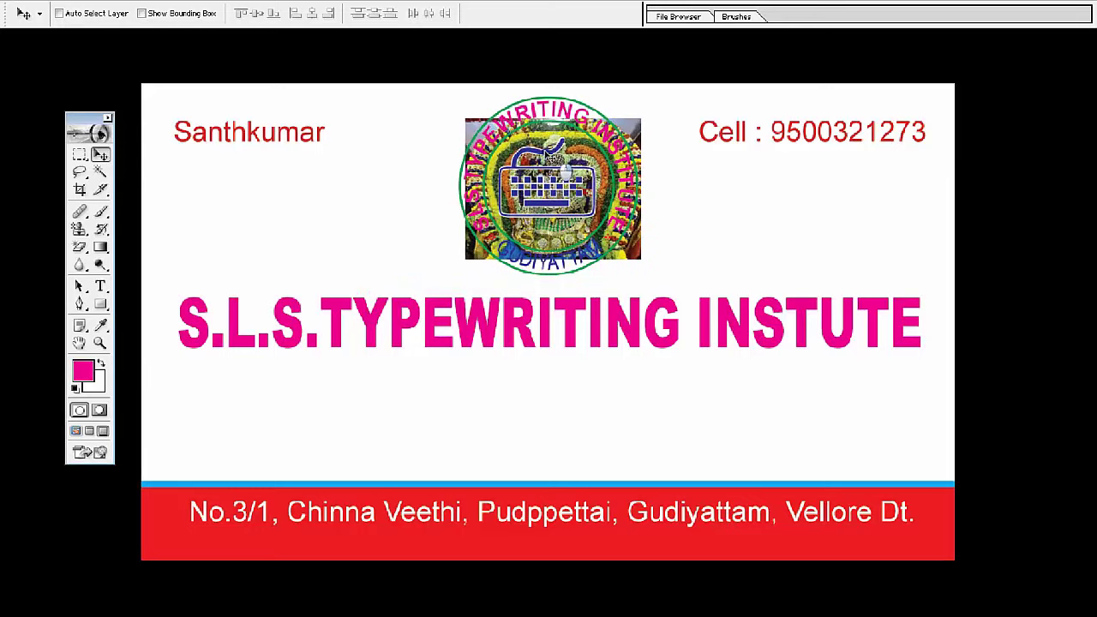
- Enlarge the circular logo, centre it on the title, and send it behind the photo
drag(611, 187, 558, 349)
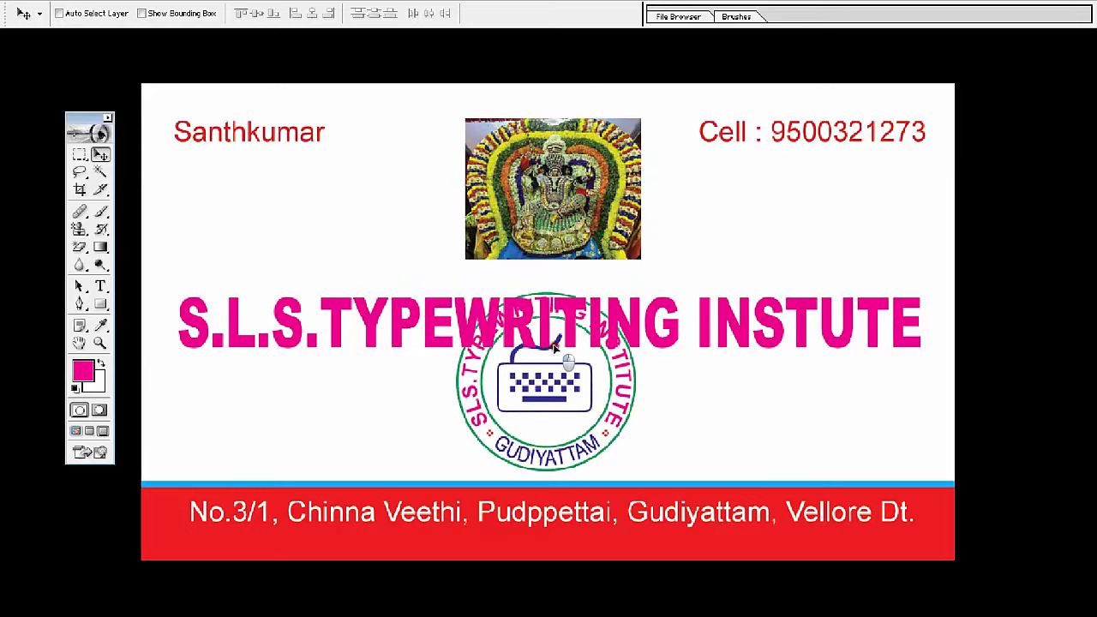
key(ctrl+t)
drag(635, 292, 747, 140)
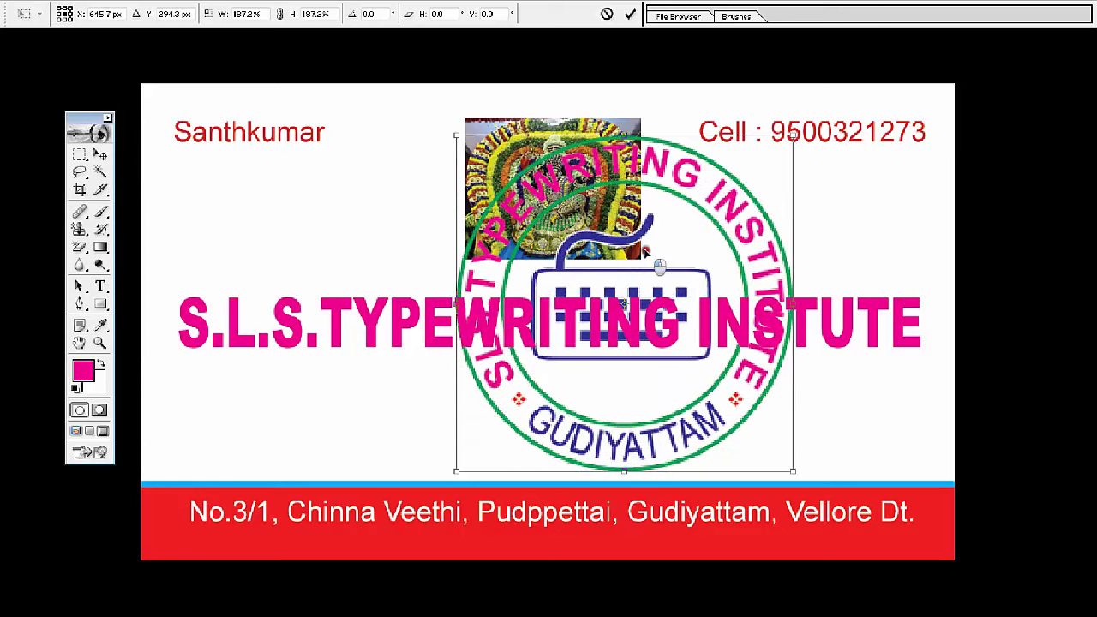
key(Return)
drag(637, 243, 565, 238)
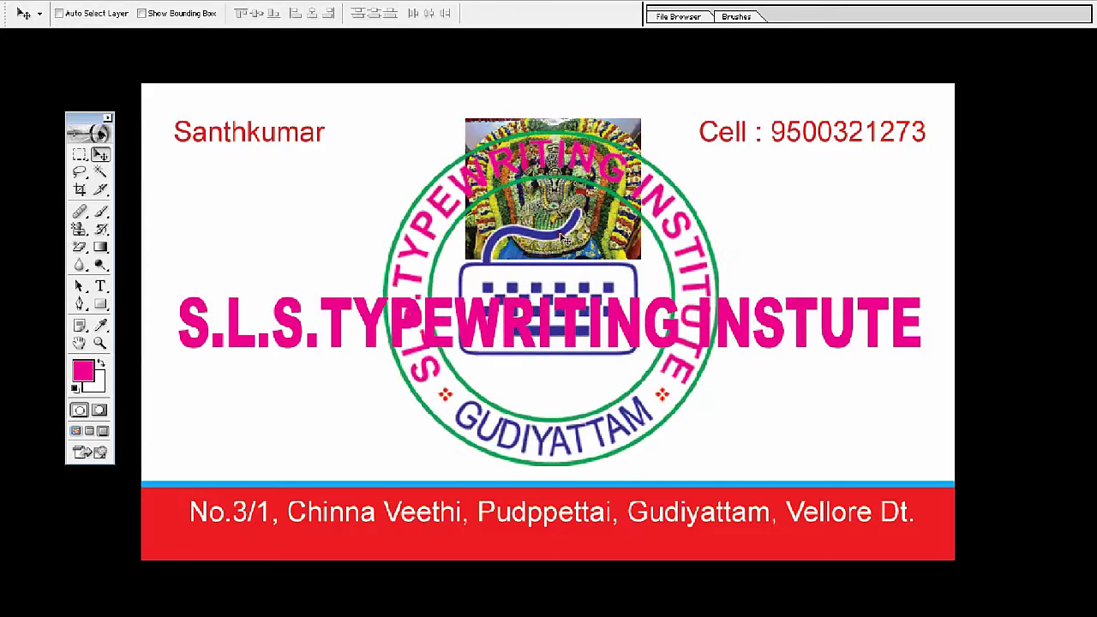
key(ctrl+bracketleft)
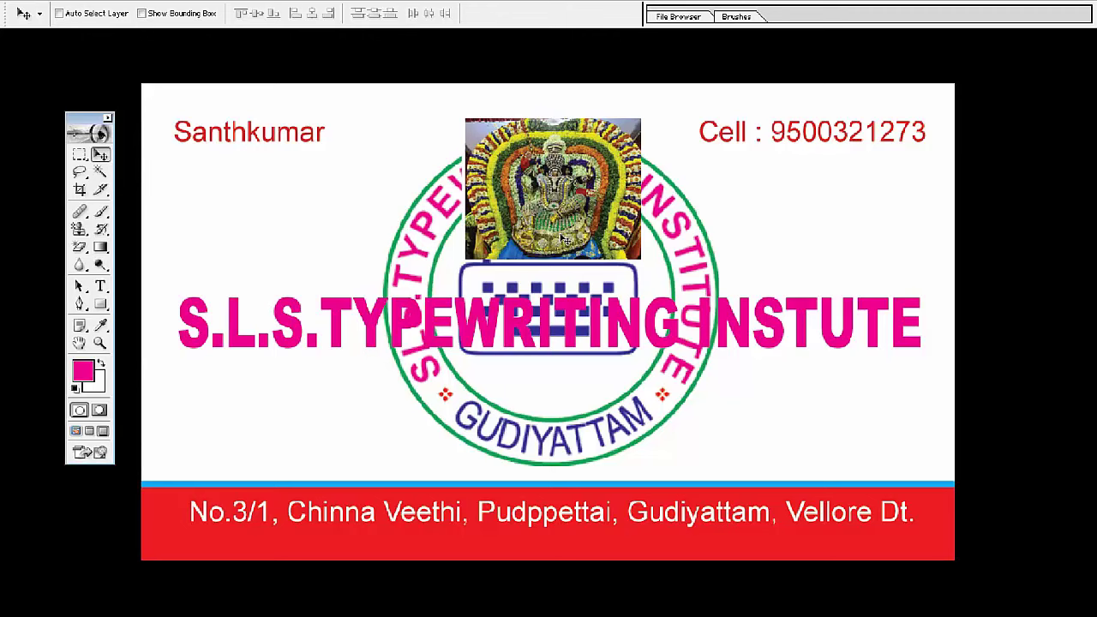
key(Tab)
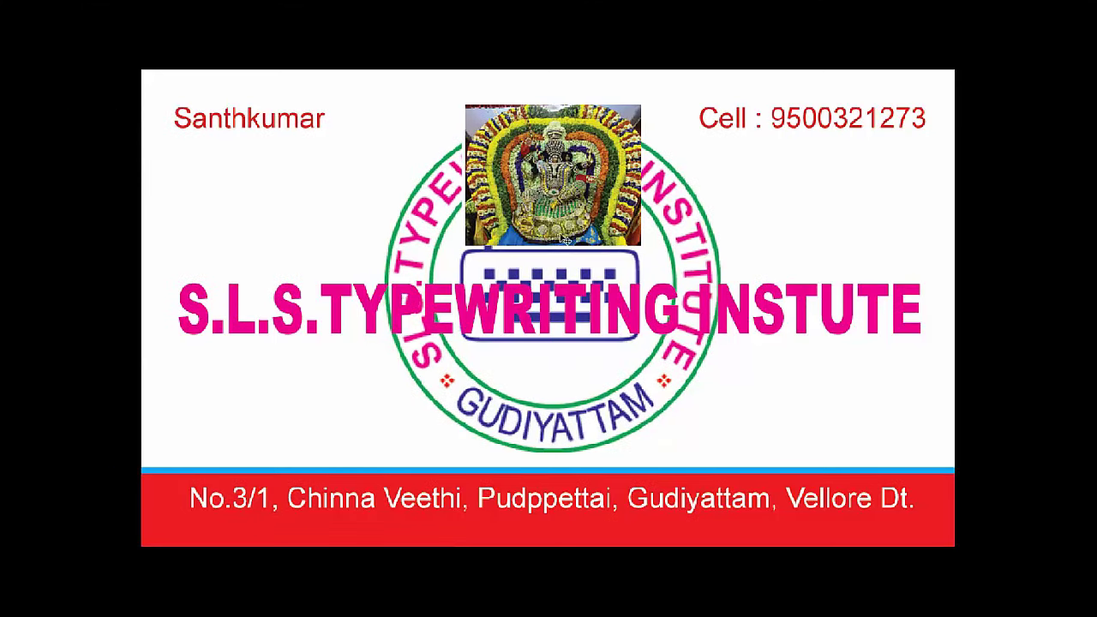
key(Tab)
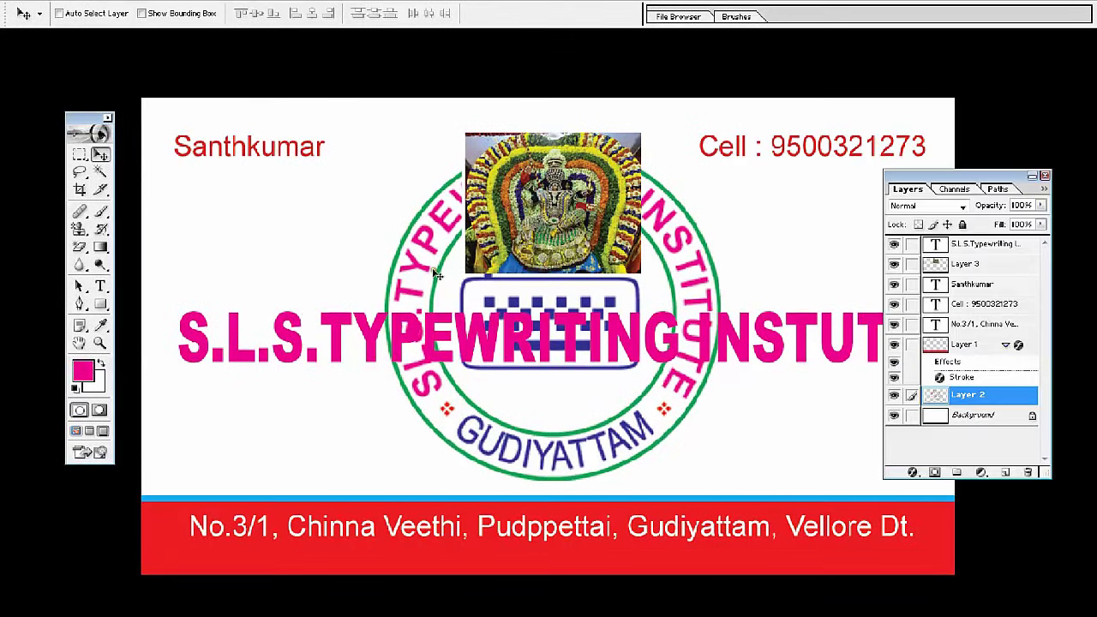
- Nudge the logo into place and test its opacity, resetting to 100%
key(Left)
key(Left)
key(Left)
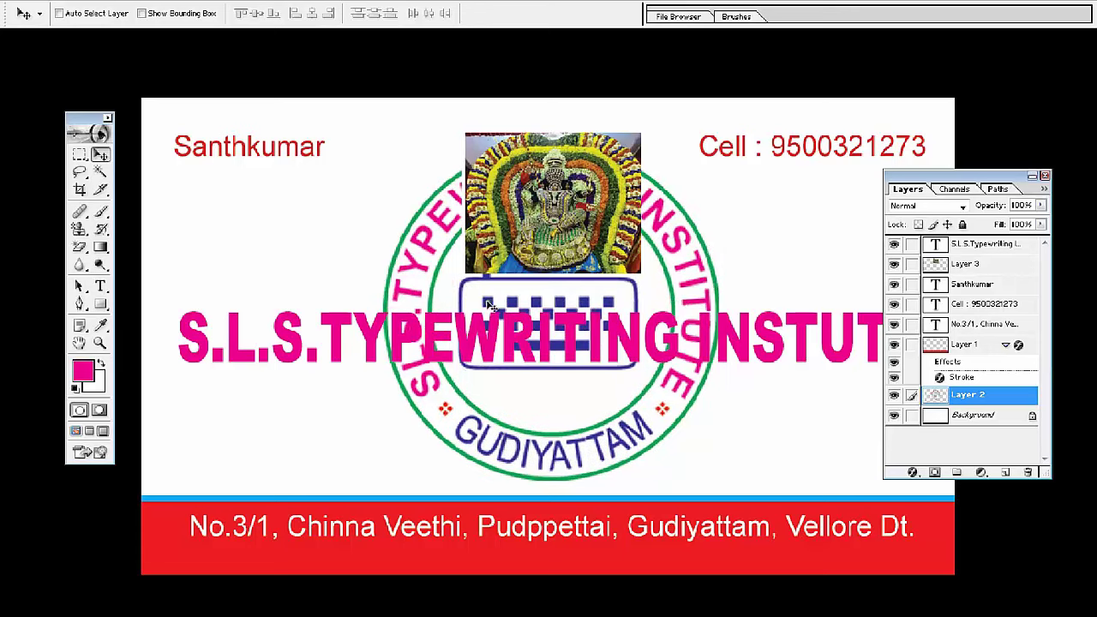
drag(504, 319, 521, 326)
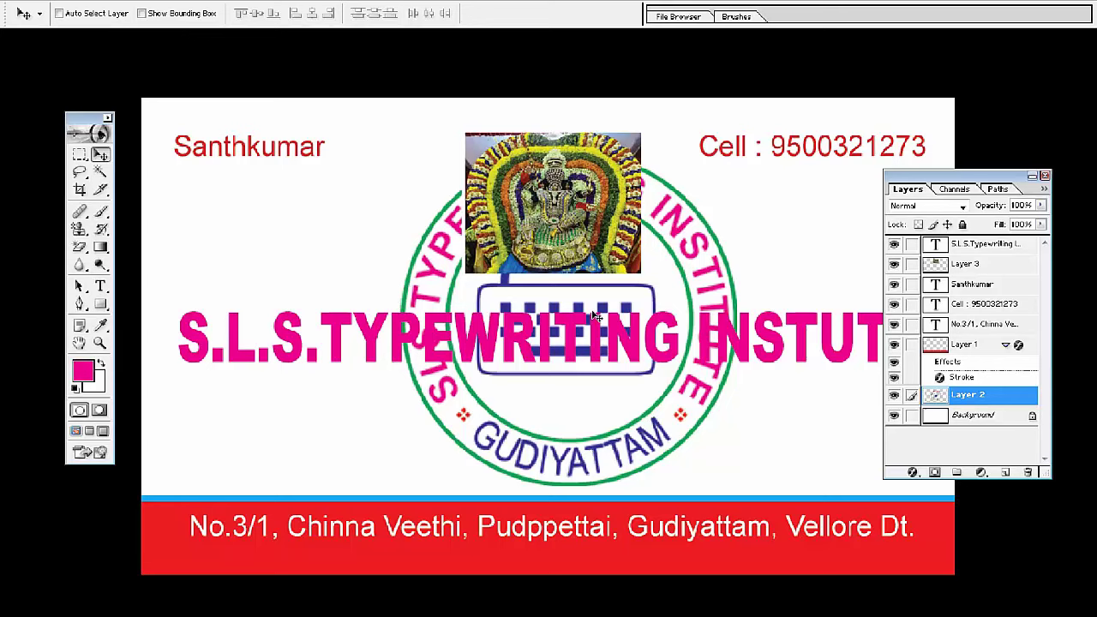
click(1042, 207)
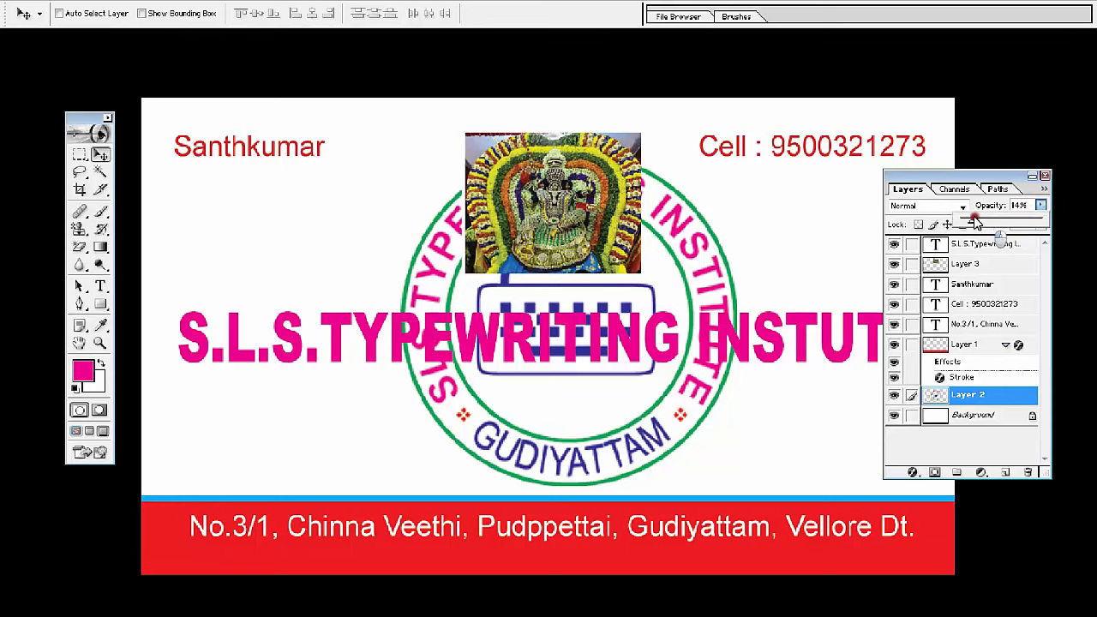
mouse_move(1040, 221)
mouse_down()
mouse_move(962, 225)
mouse_move(1082, 238)
mouse_up()
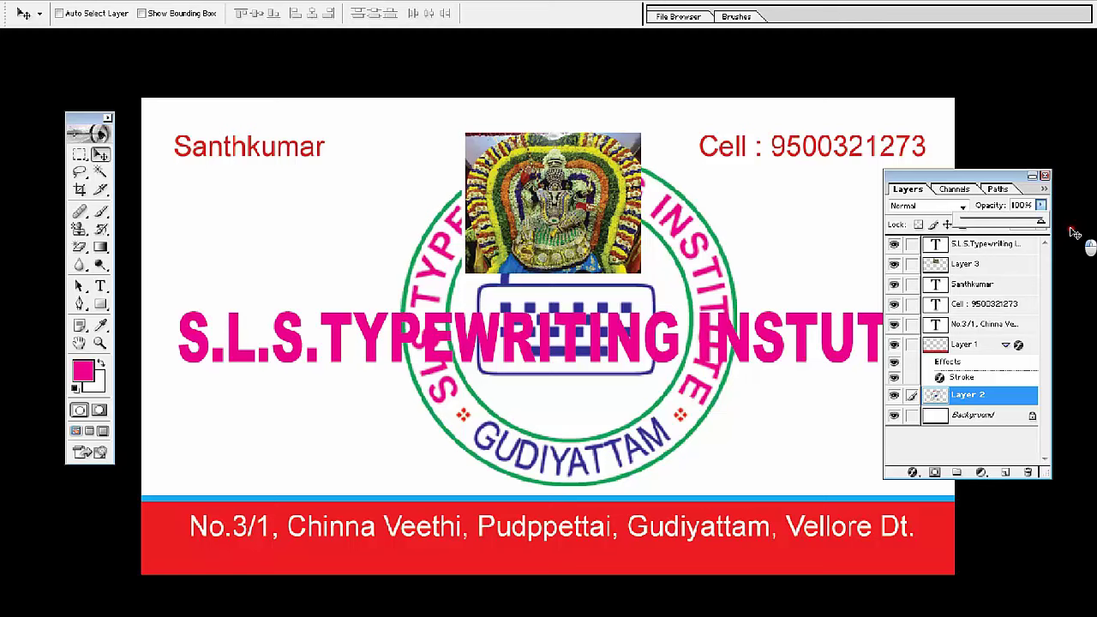
click(1028, 206)
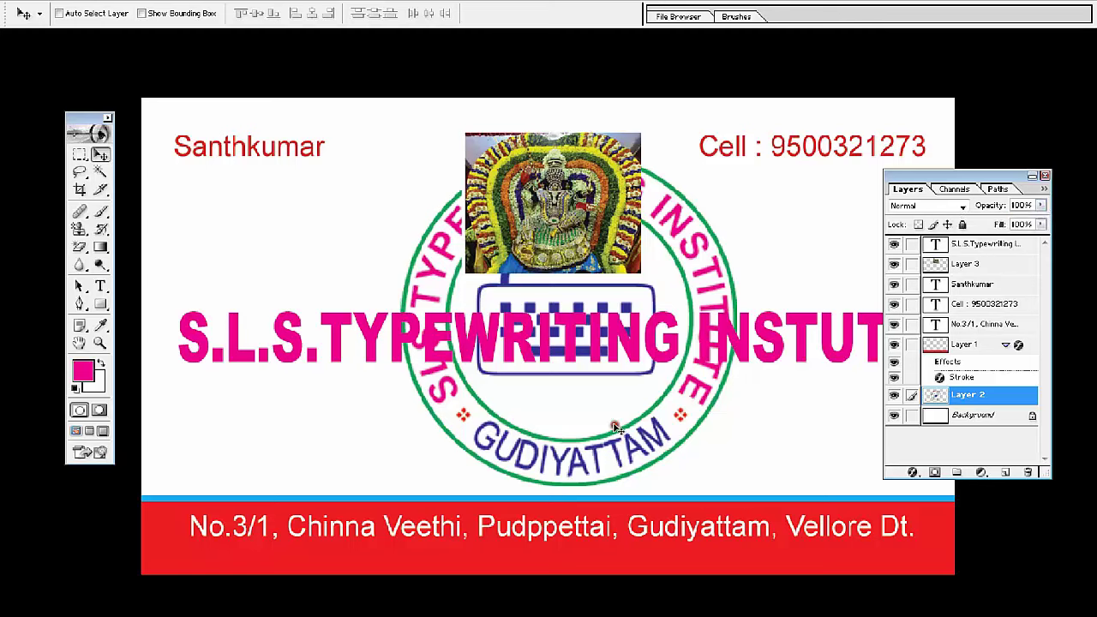
- Lower the logo layer's opacity in steps from 90% down to 10%
key(1)
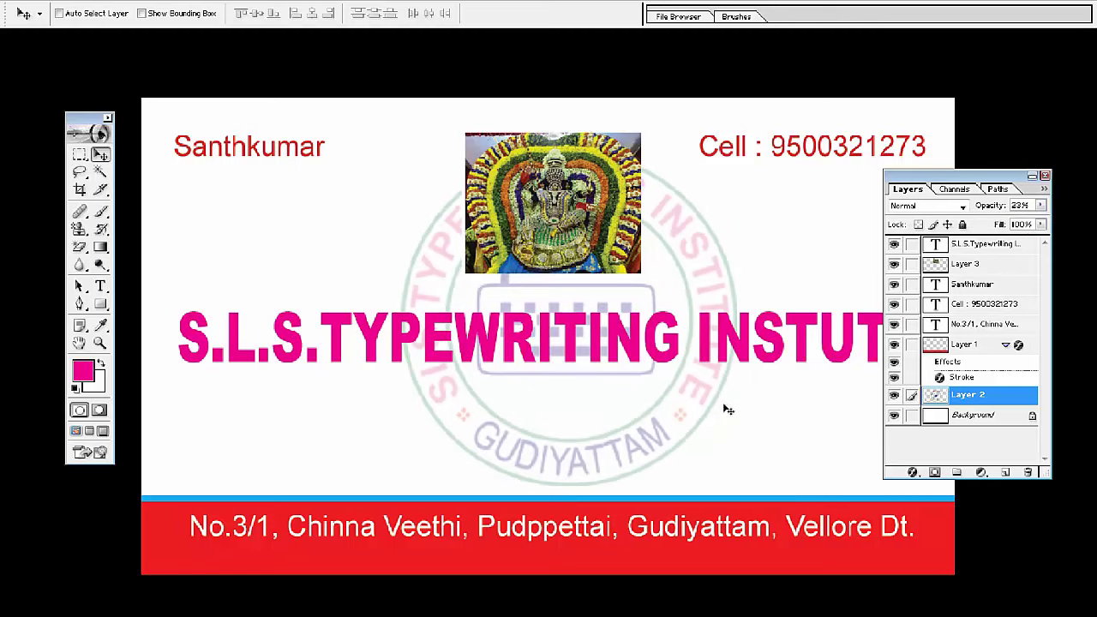
key(8)
key(9)
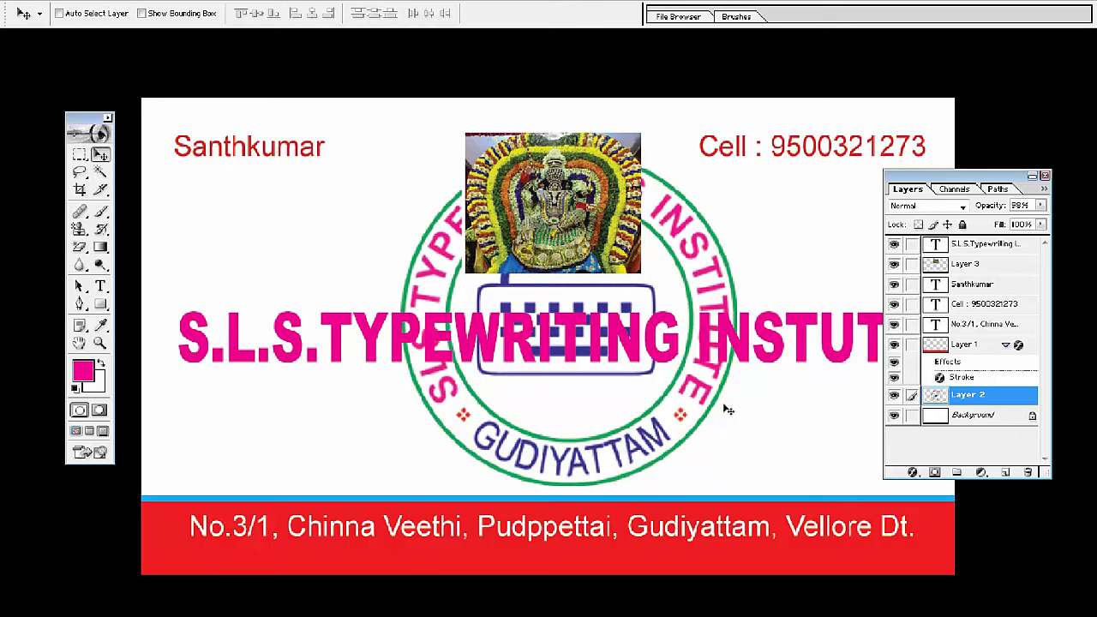
key(8)
key(7)
key(7)
key(9)
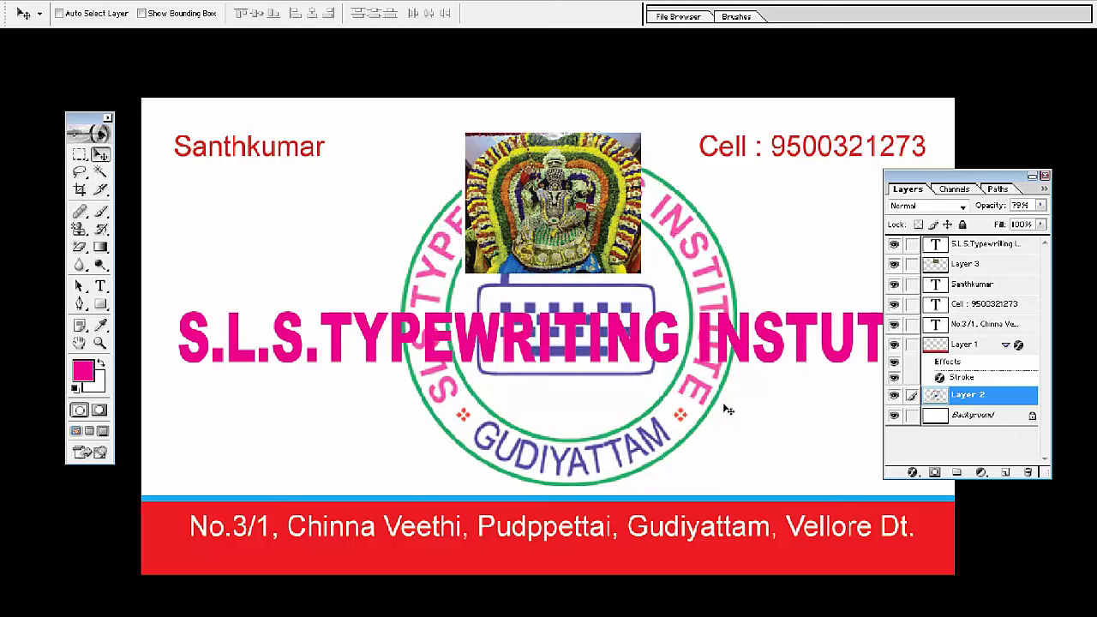
key(0)
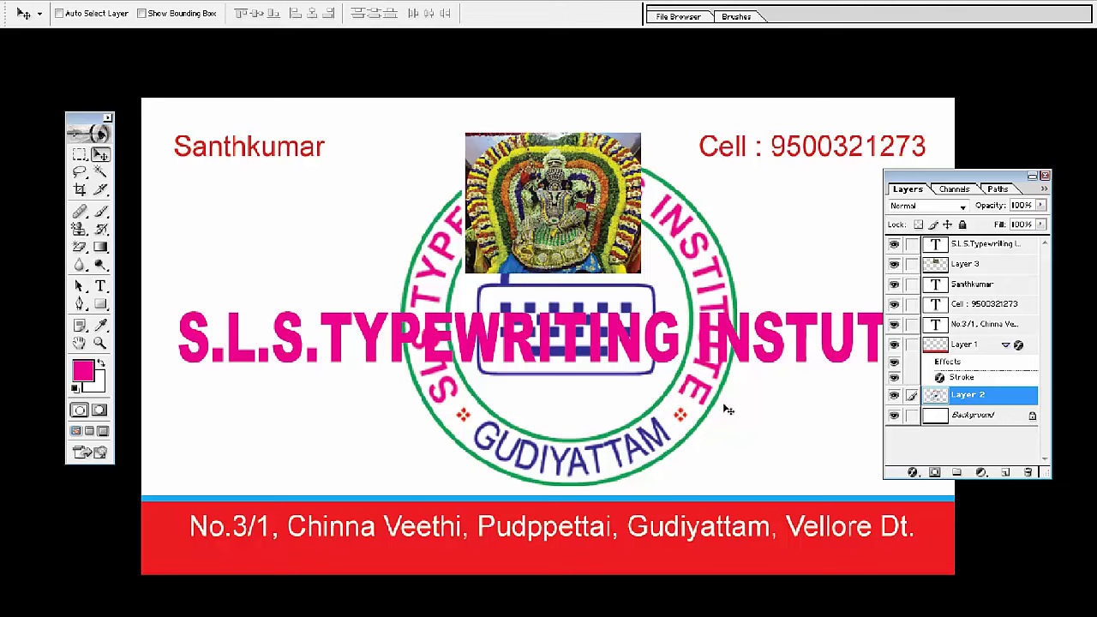
key(9)
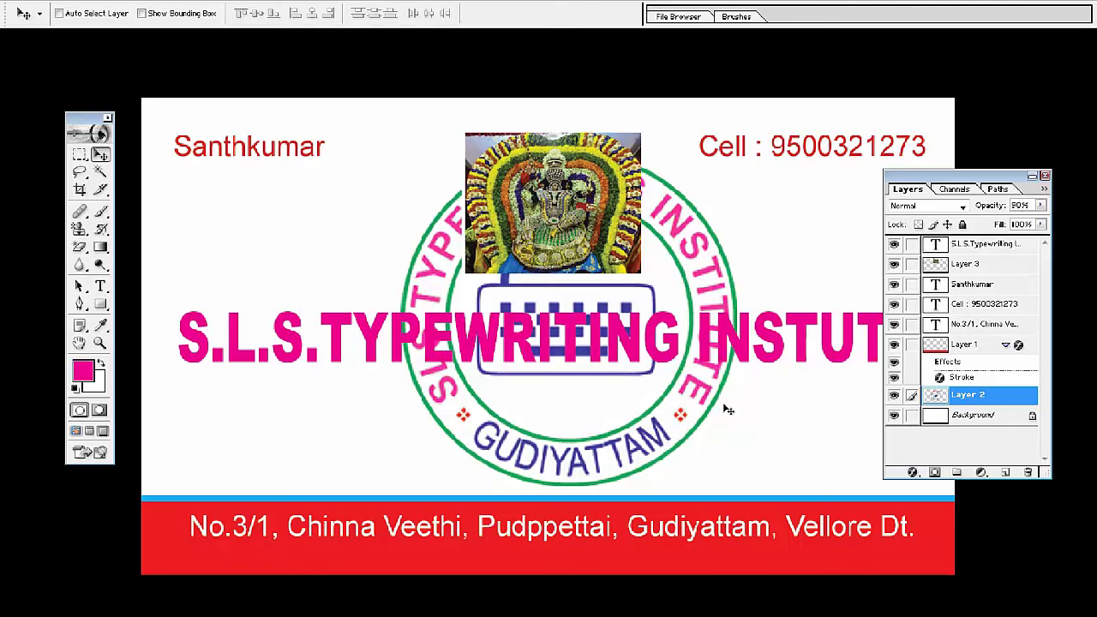
key(8)
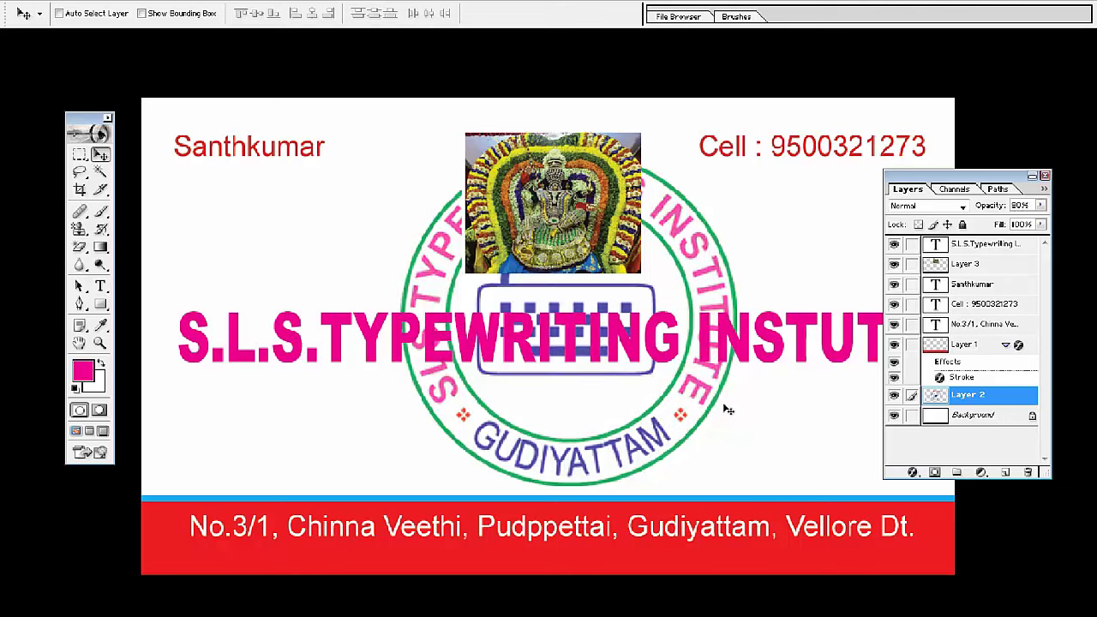
key(7)
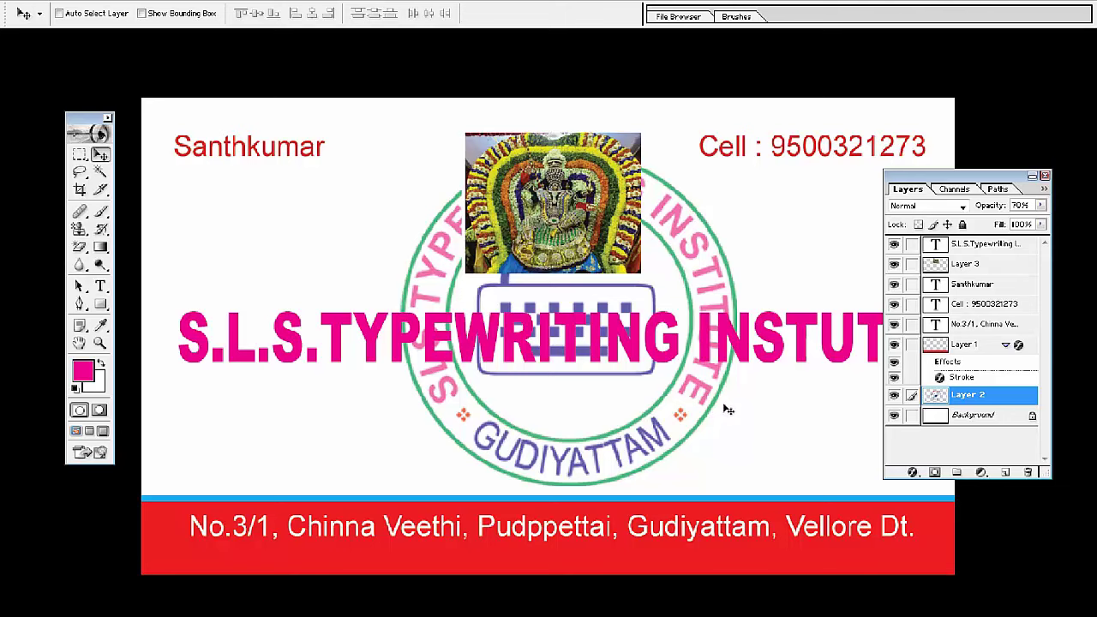
key(5)
key(5)
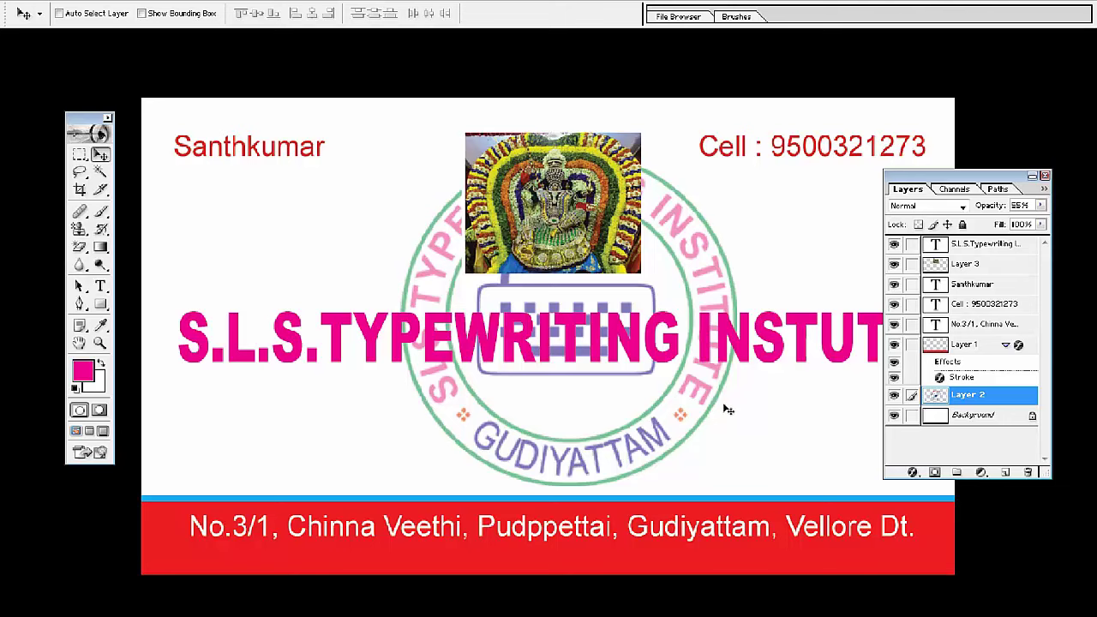
key(4)
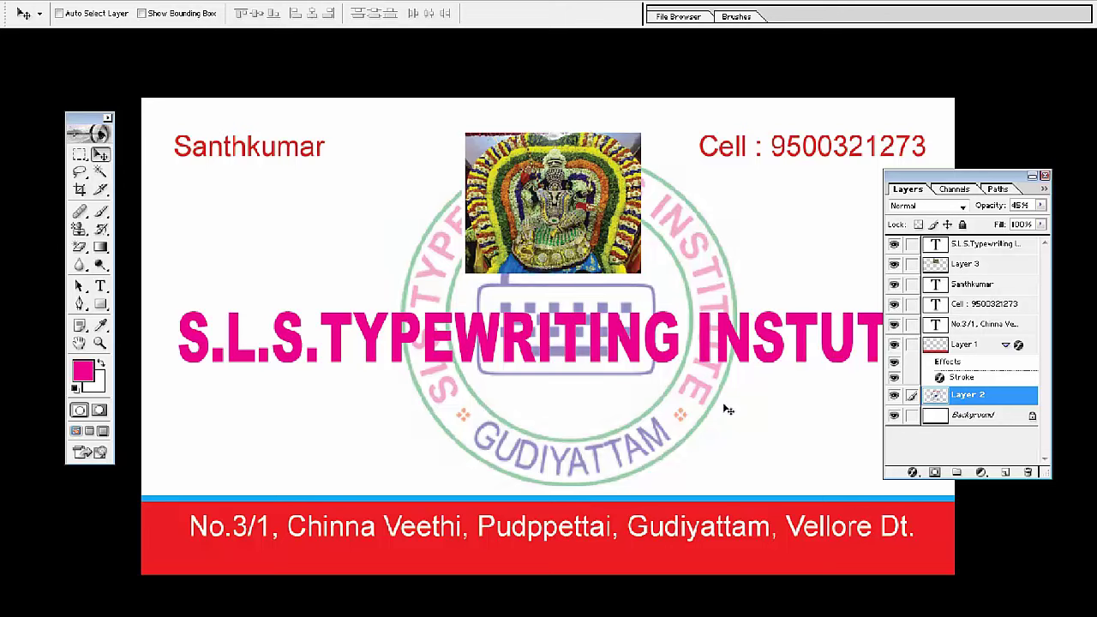
key(2)
key(5)
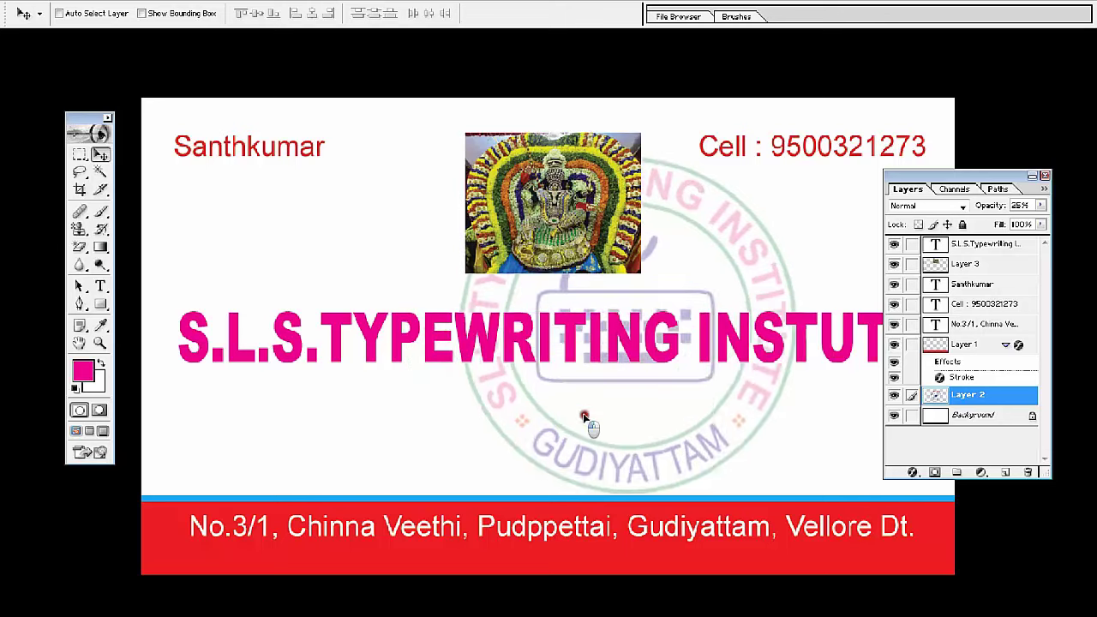
key(1)
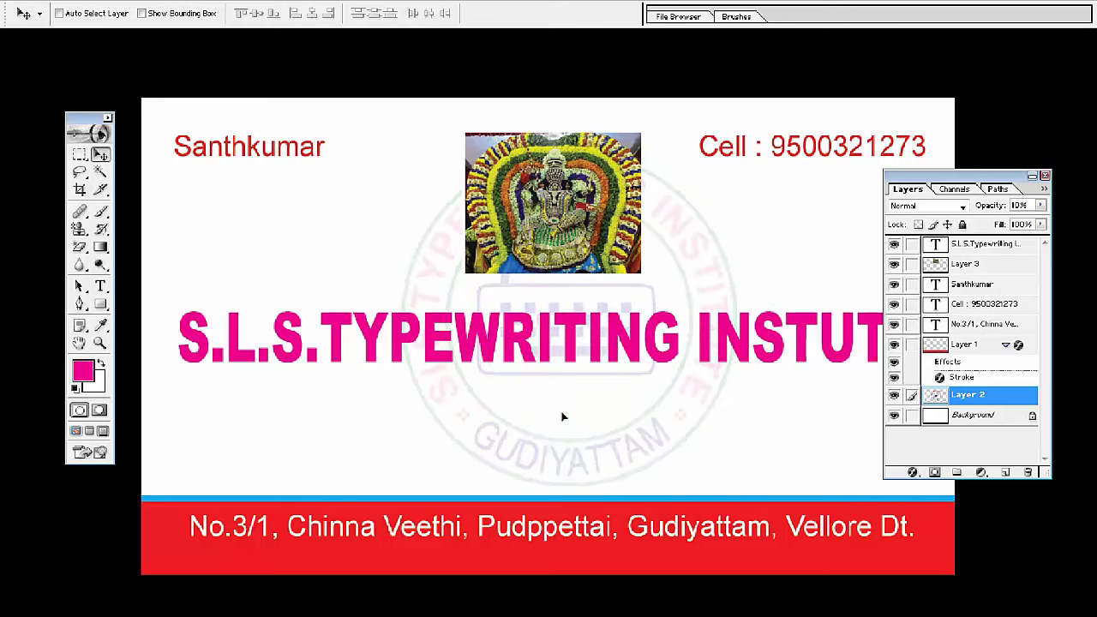
key(Tab)
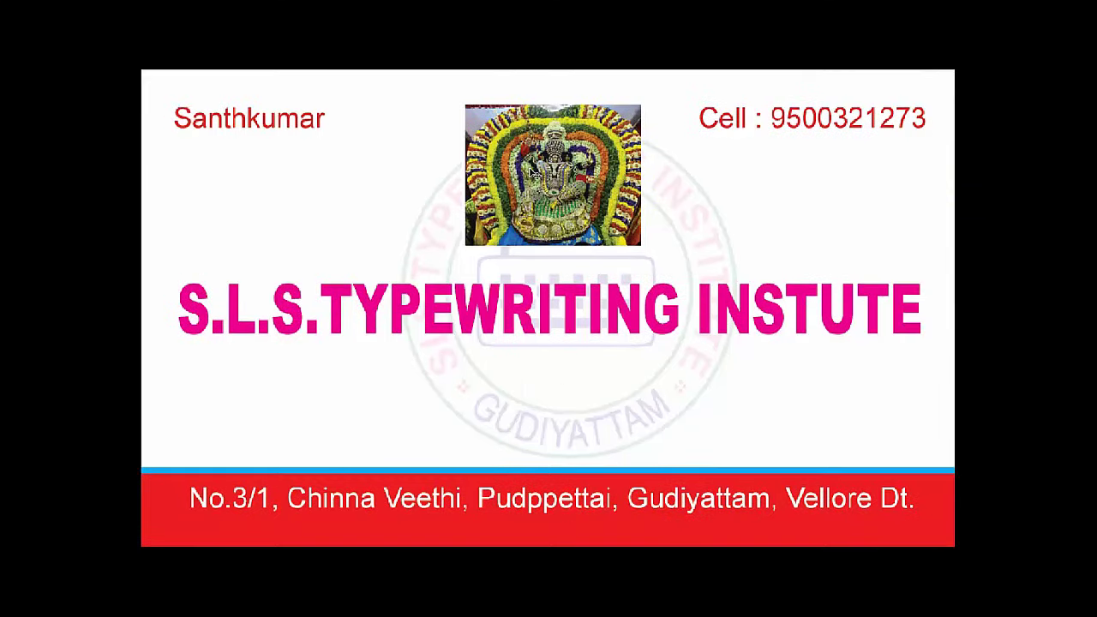
- Nudge the deity photo right and up, then move the magenta title upward
drag(548, 180, 562, 172)
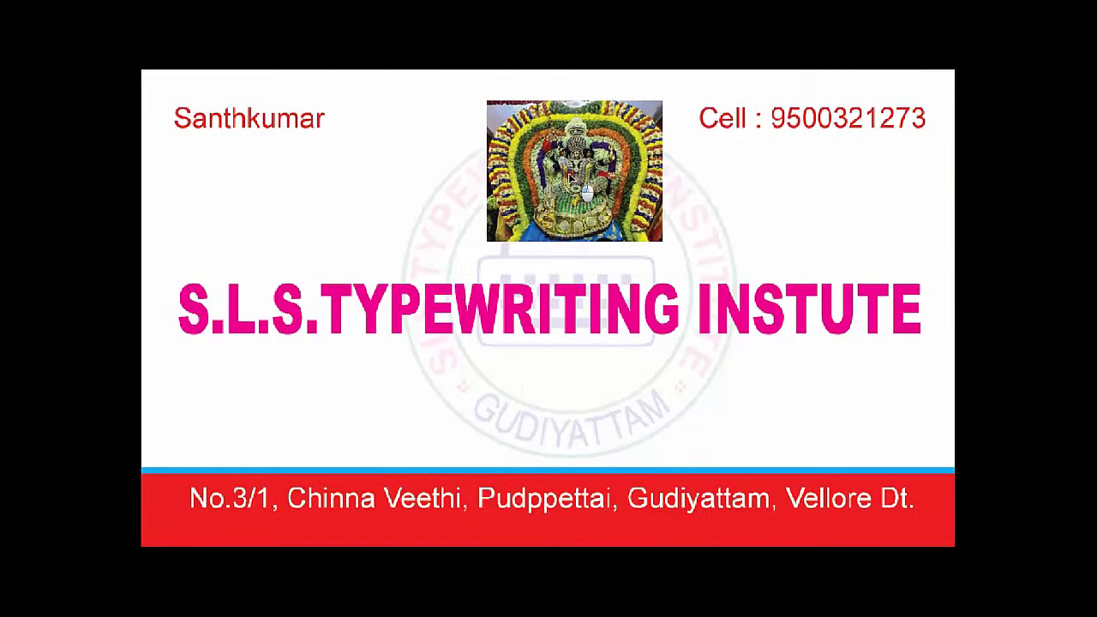
right_click(494, 315)
click(514, 321)
drag(519, 338, 500, 306)
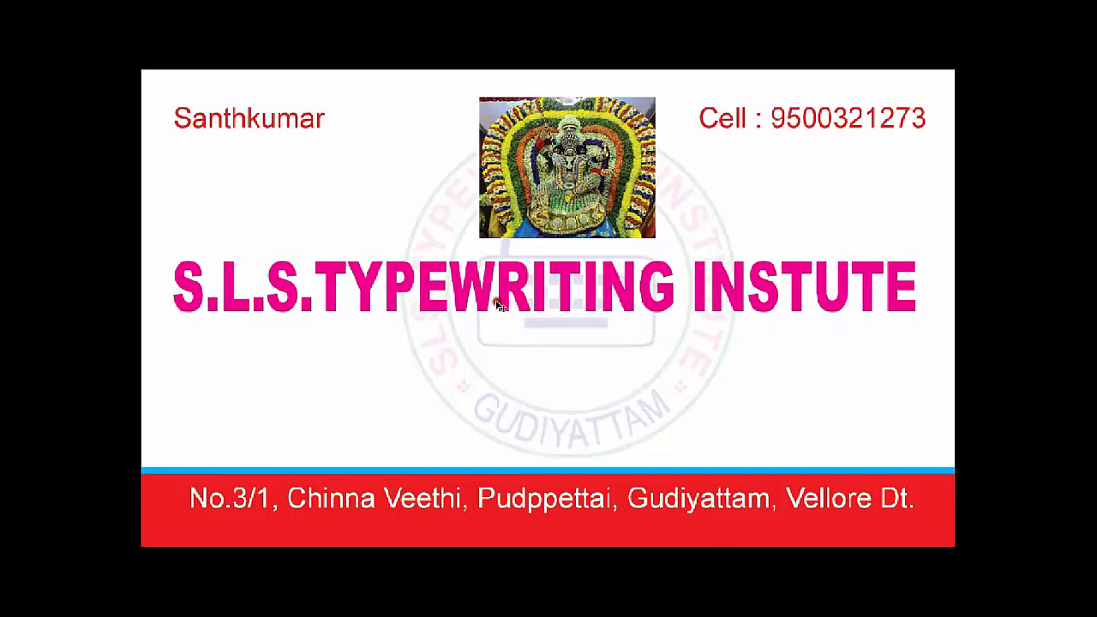
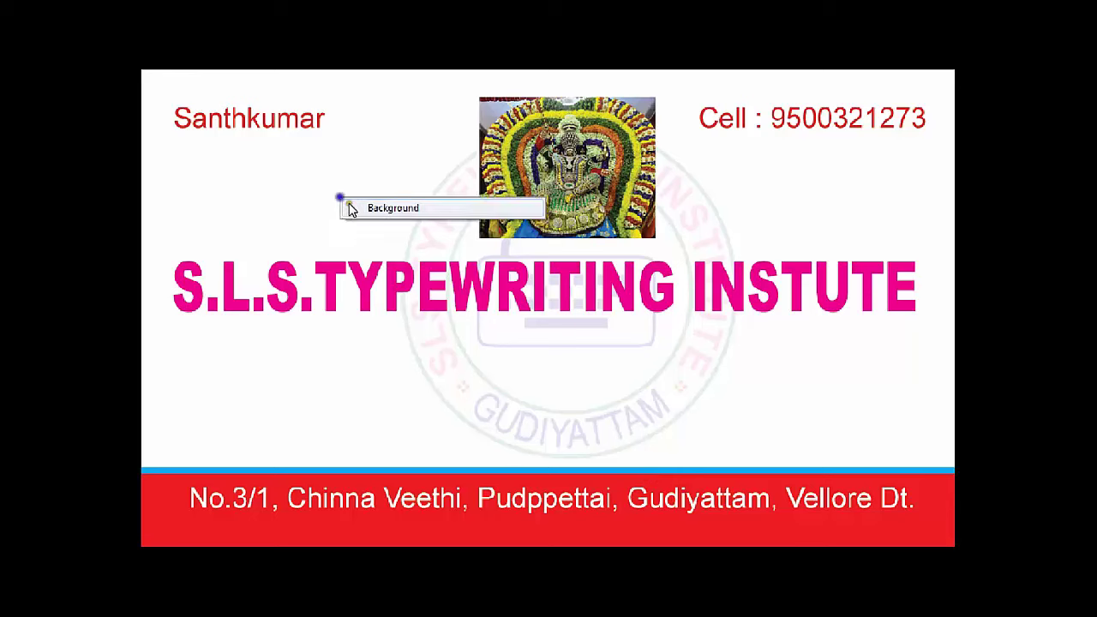
- Restore the hidden palettes, try a marquee selection across the card's top, then close Layers and deselect
key(Tab)
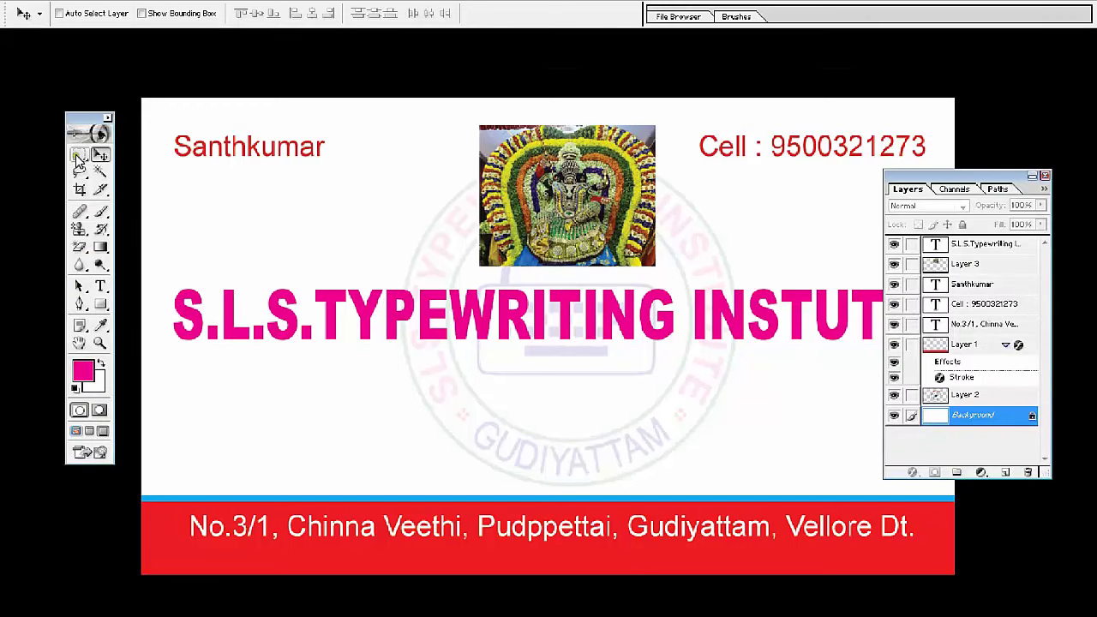
drag(79, 154, 141, 159)
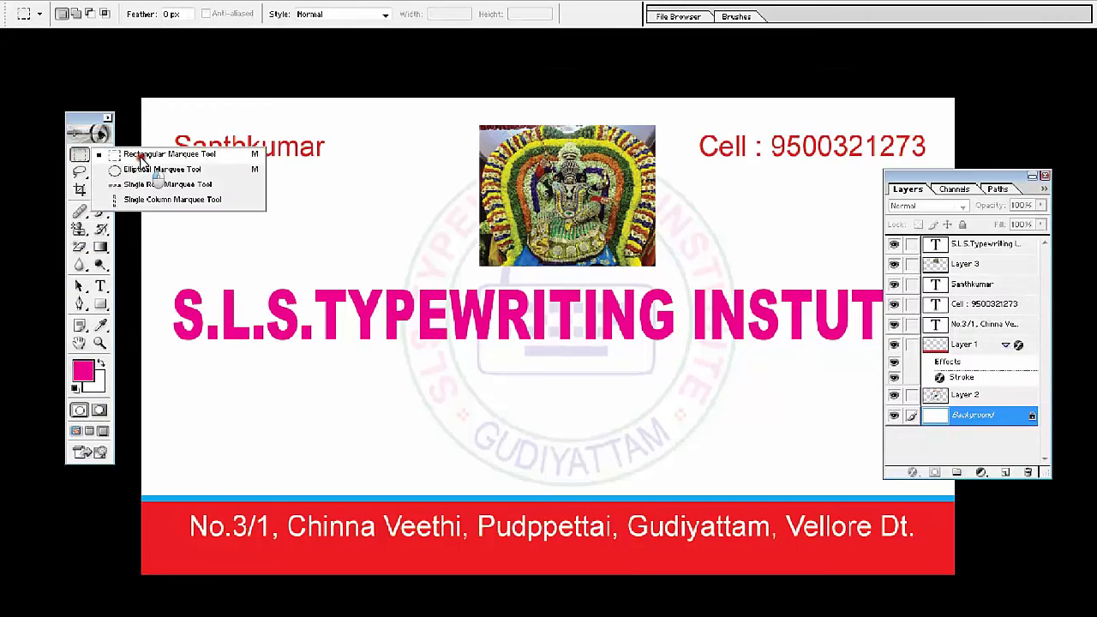
drag(142, 93, 1032, 217)
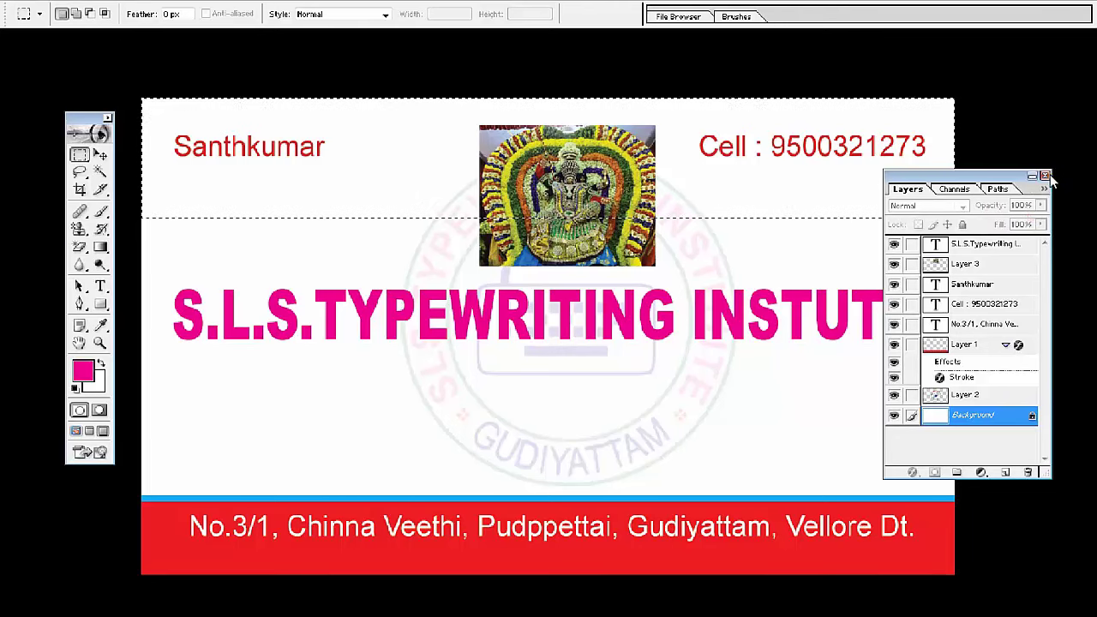
click(1044, 176)
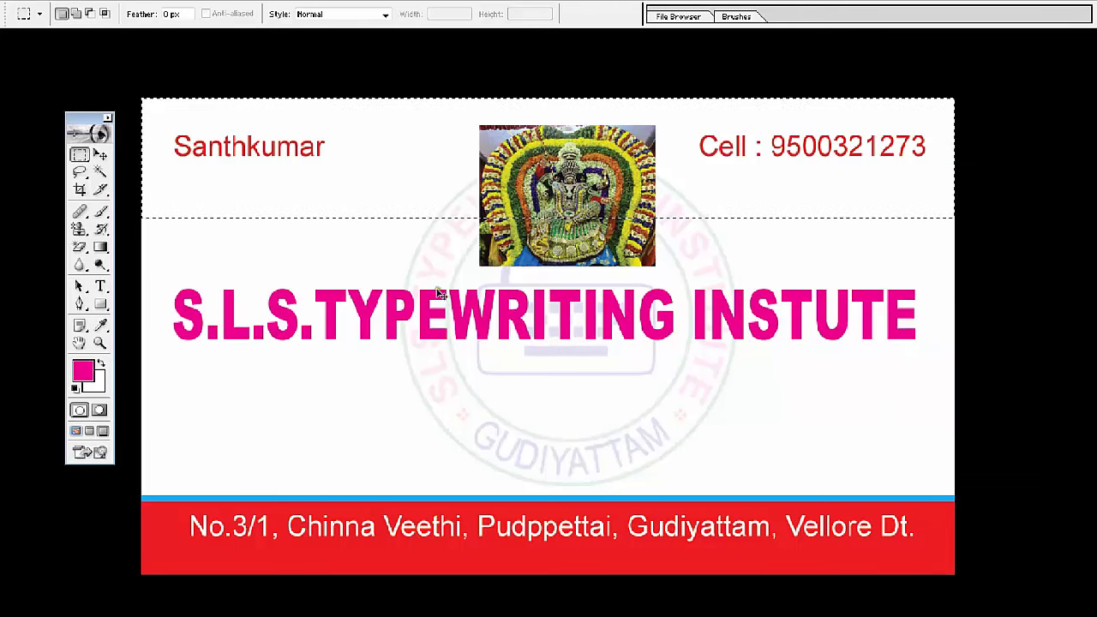
key(v)
right_click(269, 237)
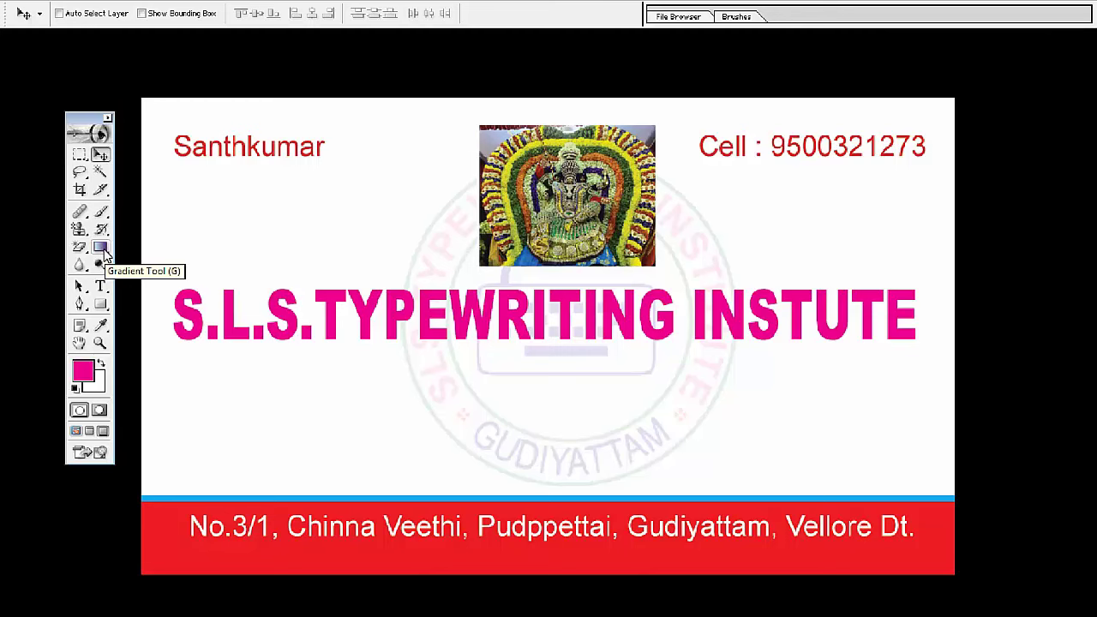
- Make the gradient's left stop yellow and fill the background yellow-to-white from top to bottom
click(102, 249)
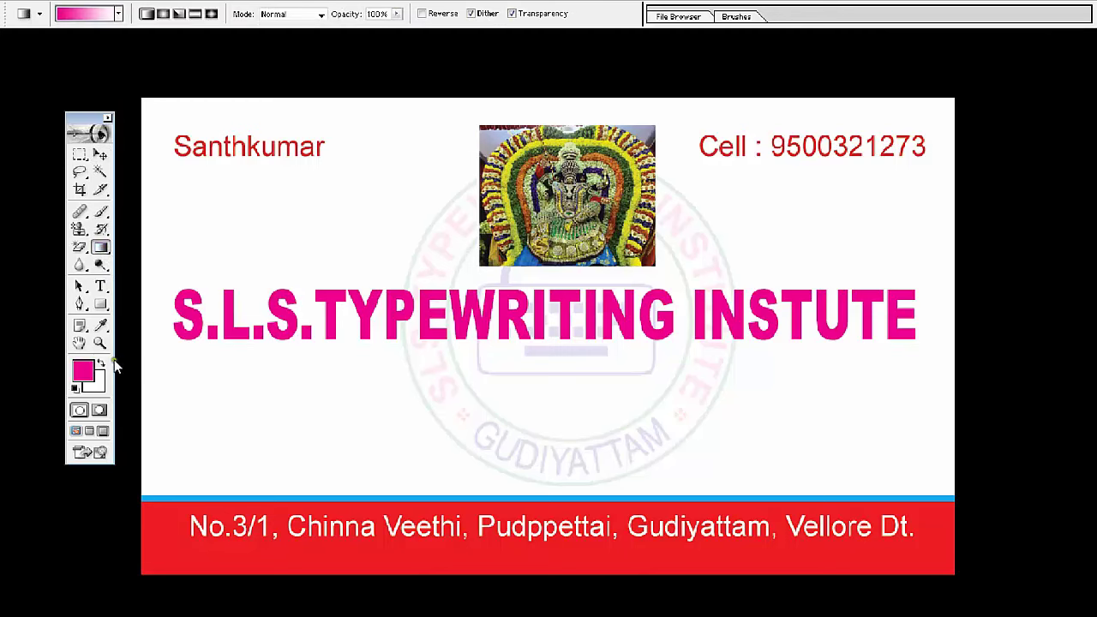
click(79, 17)
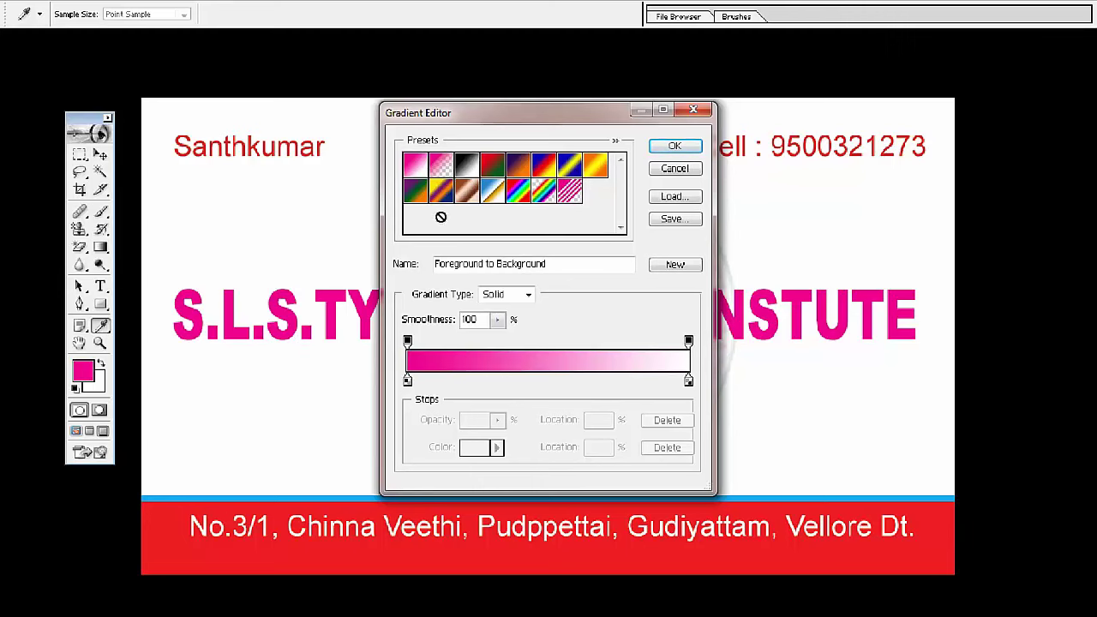
click(408, 380)
double_click(408, 381)
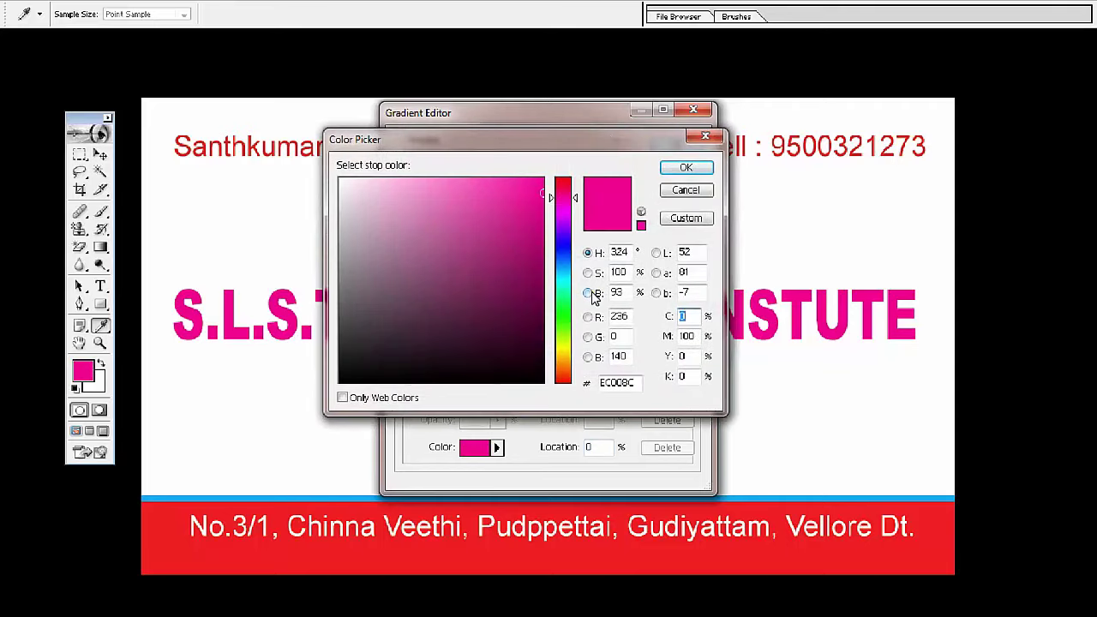
key(Tab)
text(0)
key(Tab)
text(100)
key(Return)
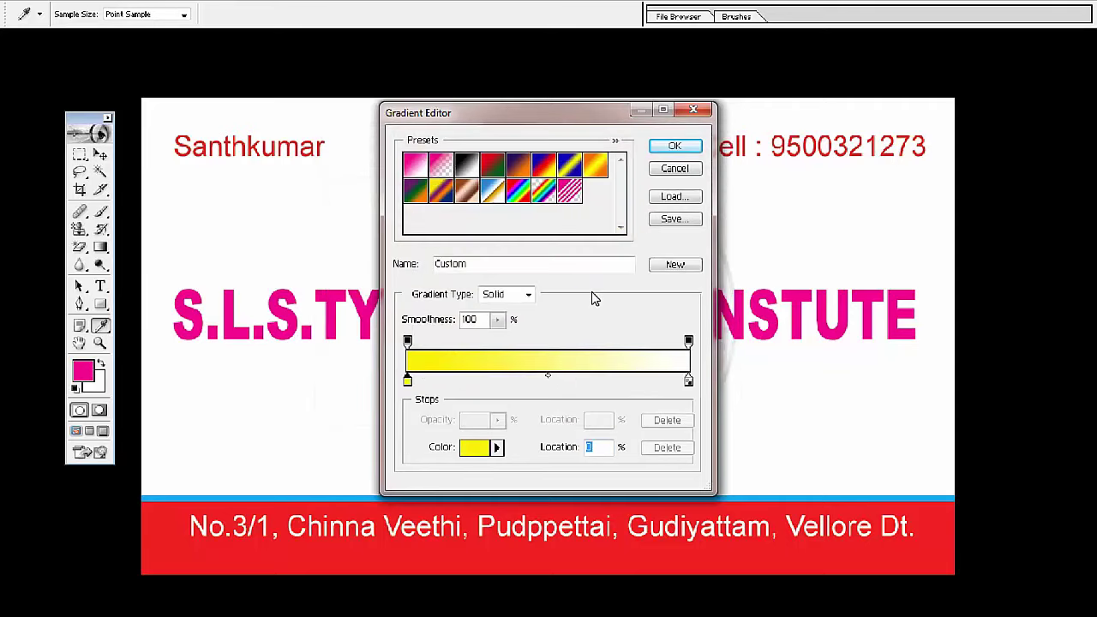
click(676, 145)
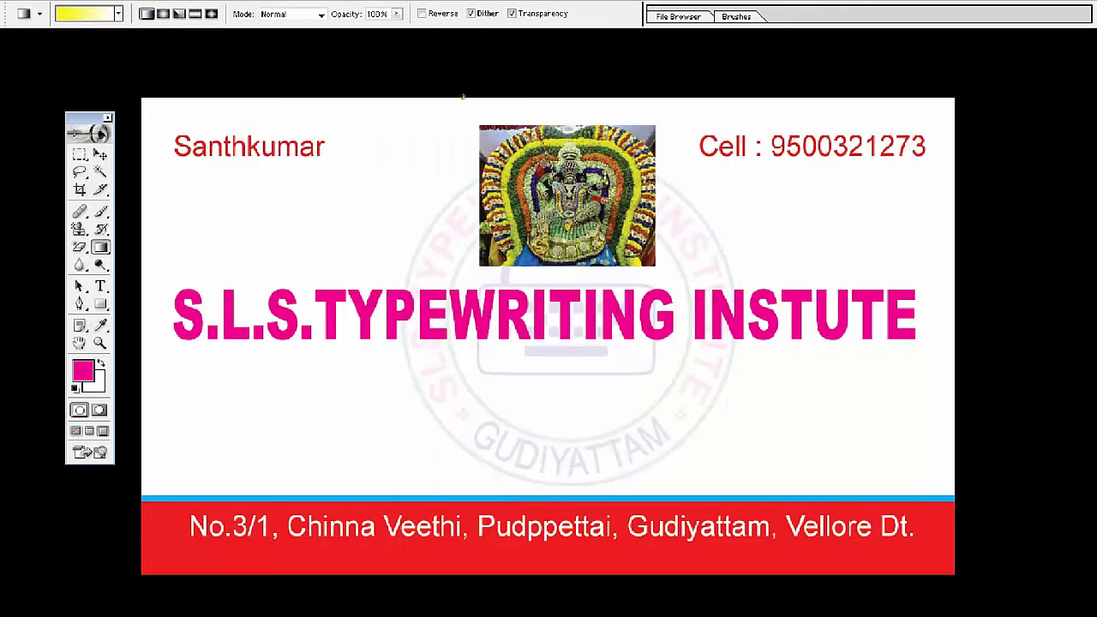
drag(462, 97, 480, 474)
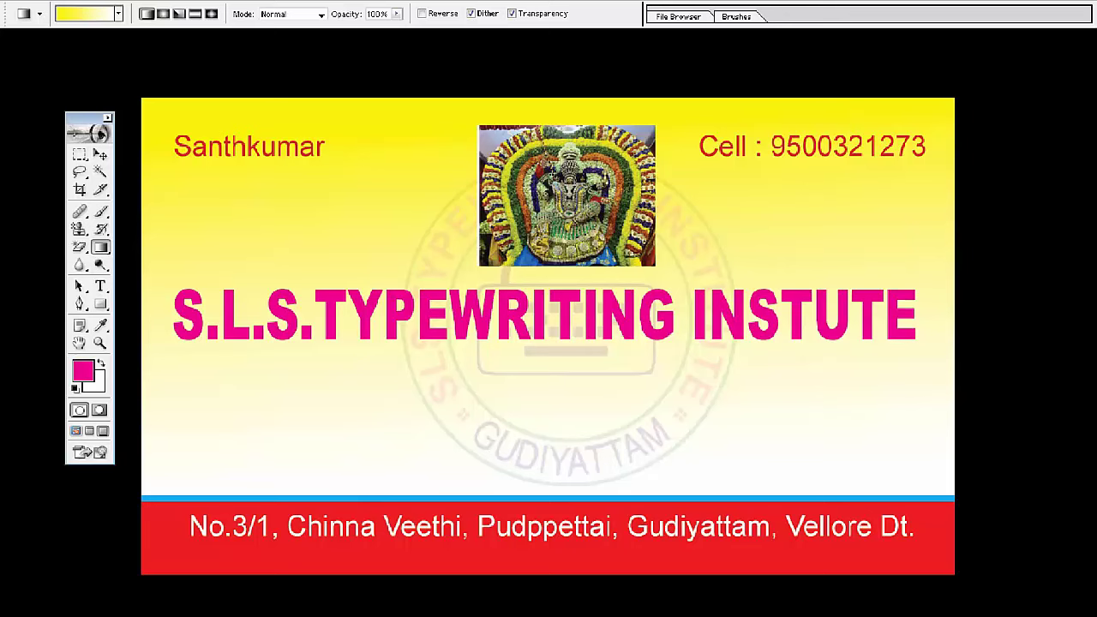
- Toggle the palettes and switch between the Move and Gradient tools
key(v)
right_click(363, 314)
click(370, 319)
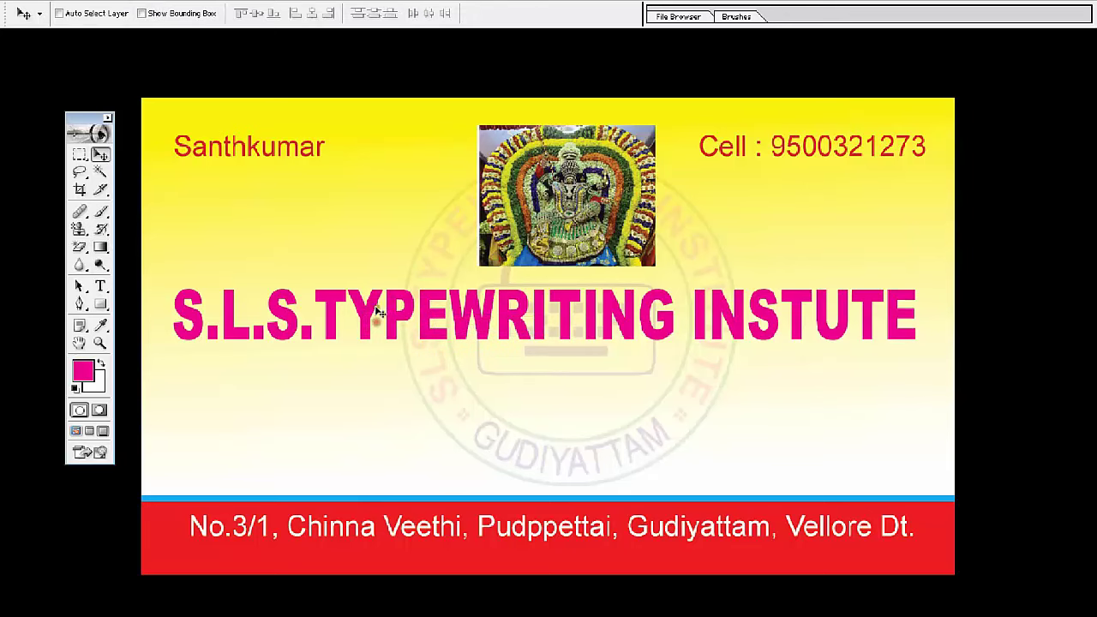
key(Tab)
key(Tab)
key(g)
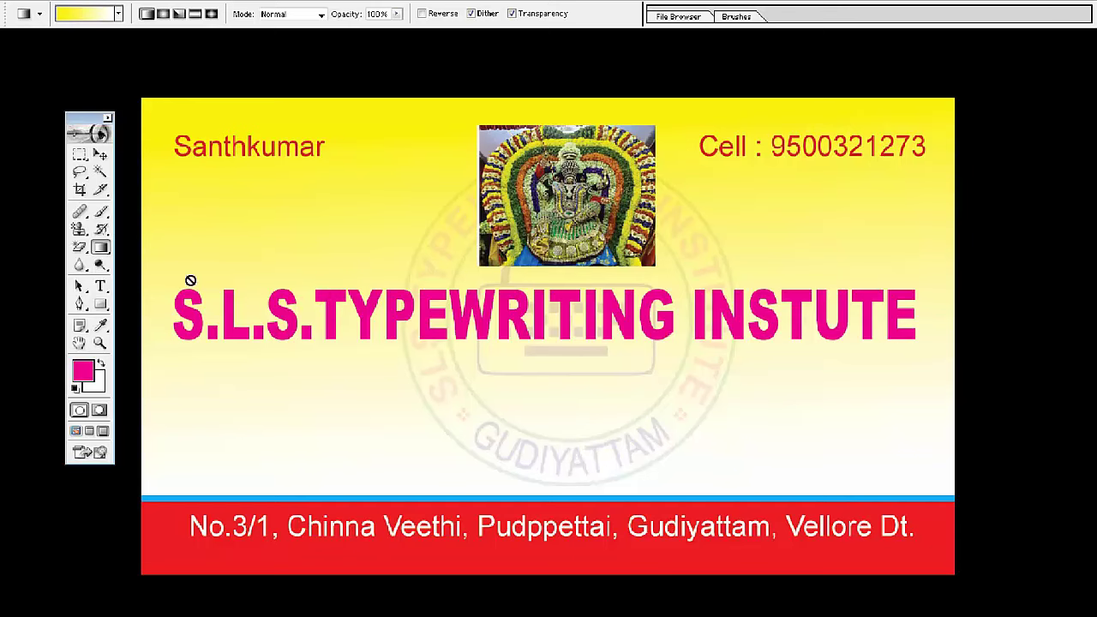
click(100, 155)
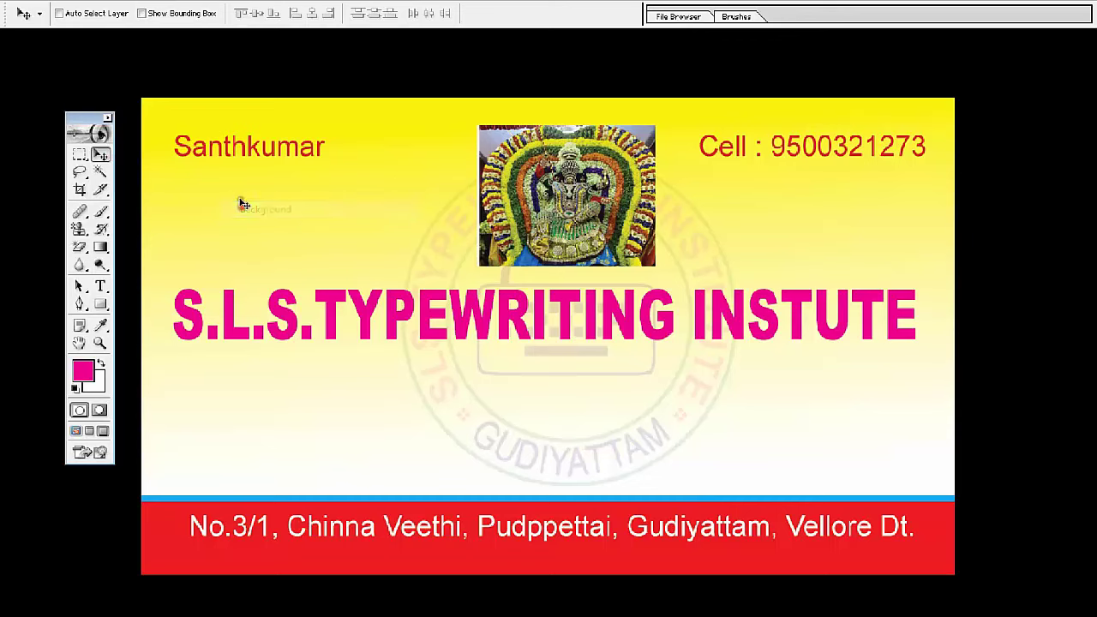
key(g)
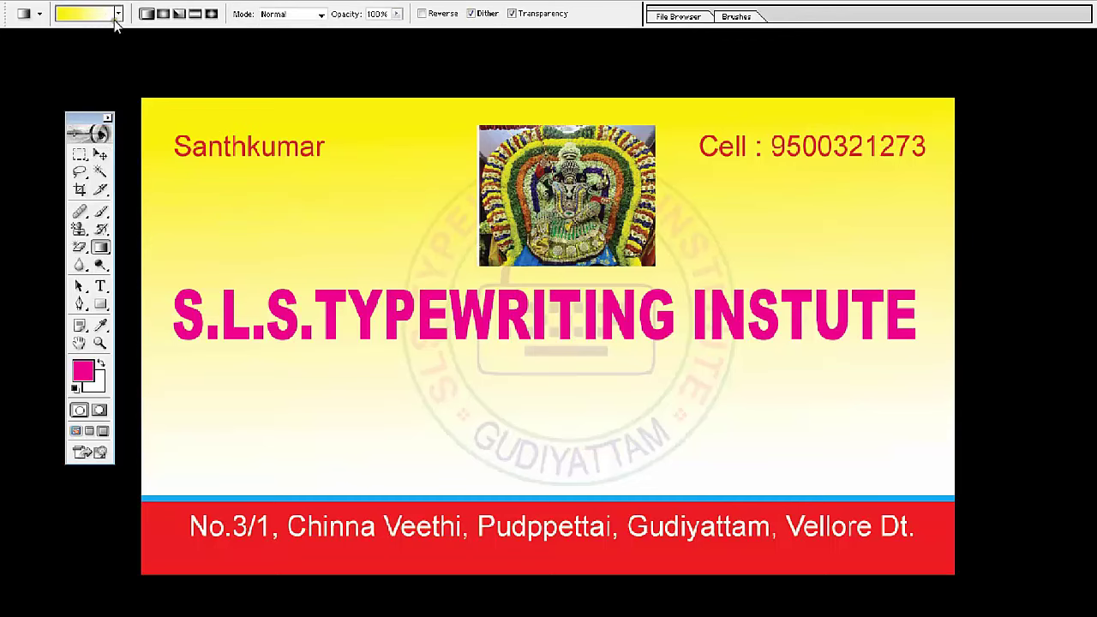
- Change the gradient's left stop to cyan 00DEFF and refill the background top to bottom
click(96, 16)
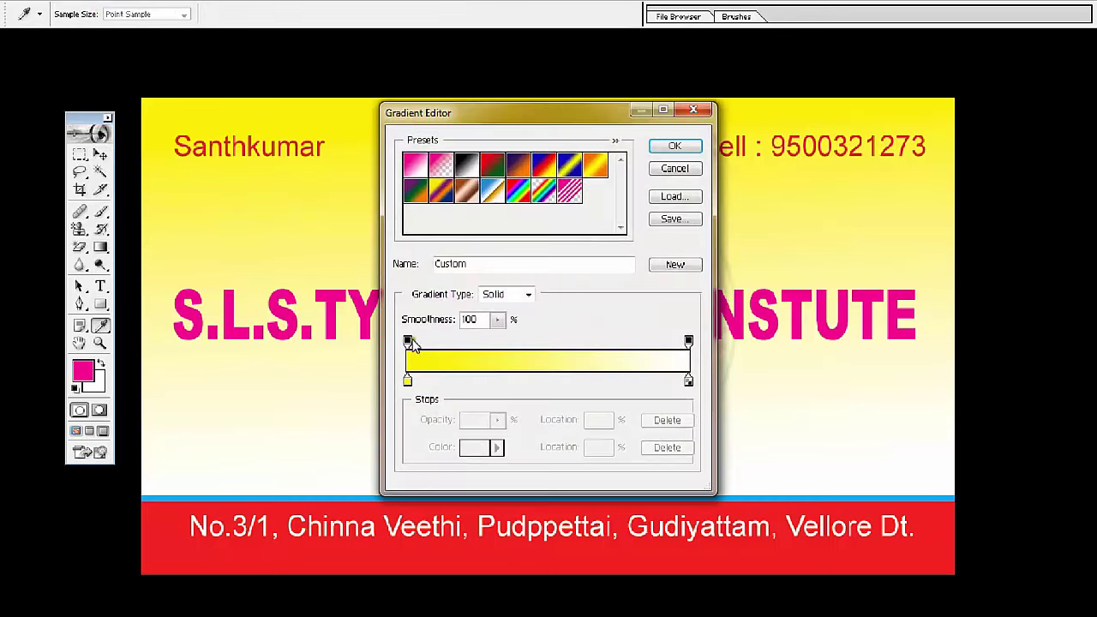
click(408, 380)
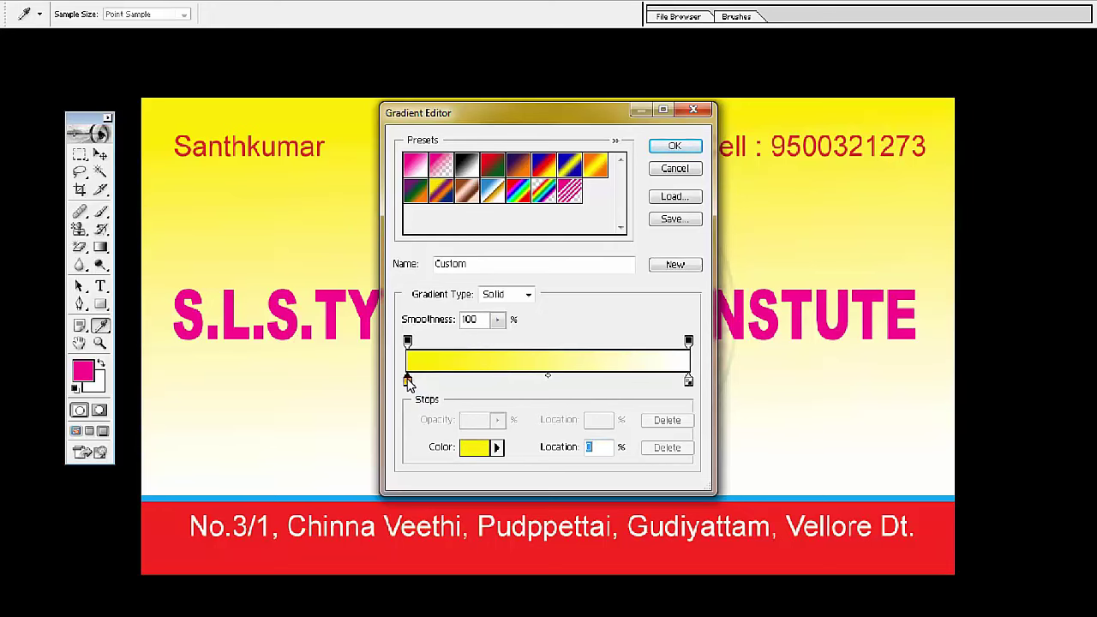
double_click(408, 380)
click(568, 318)
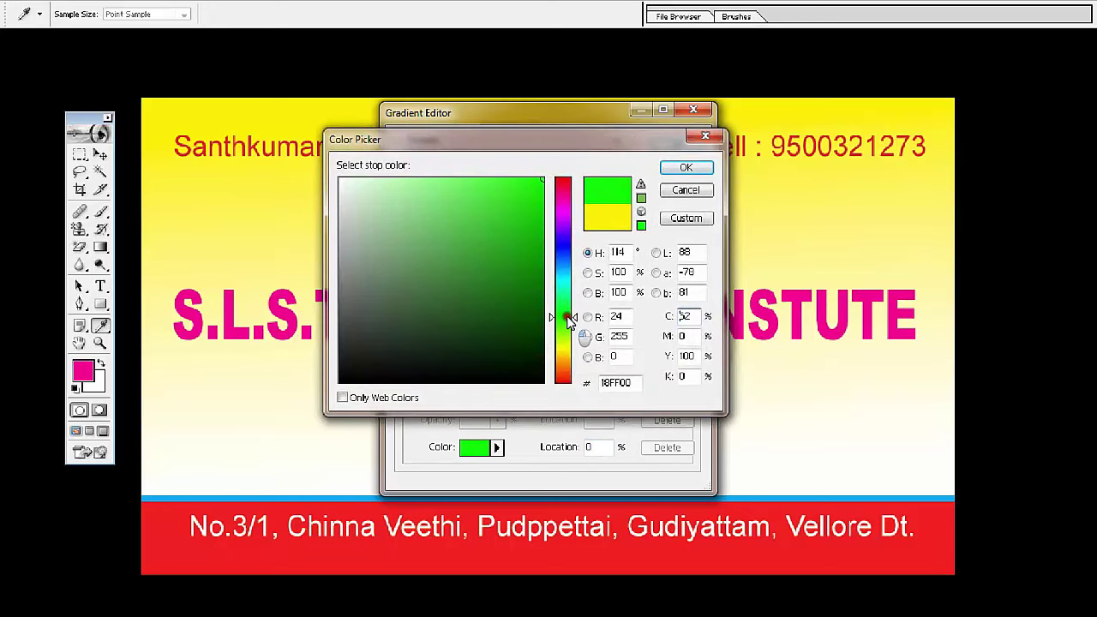
drag(568, 318, 565, 275)
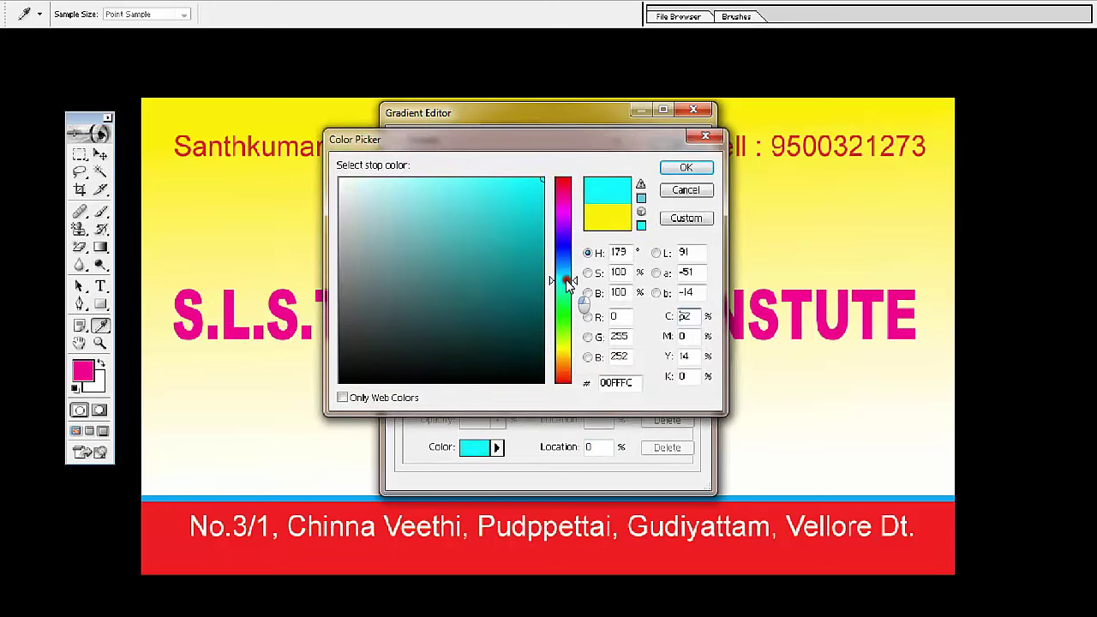
click(685, 168)
click(674, 146)
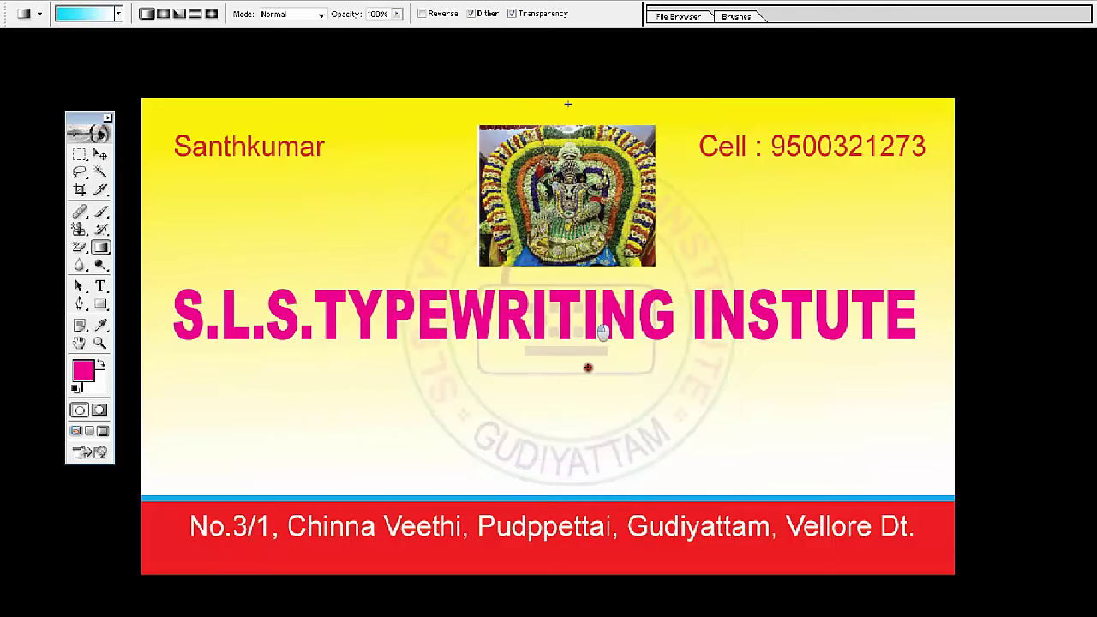
drag(567, 104, 564, 459)
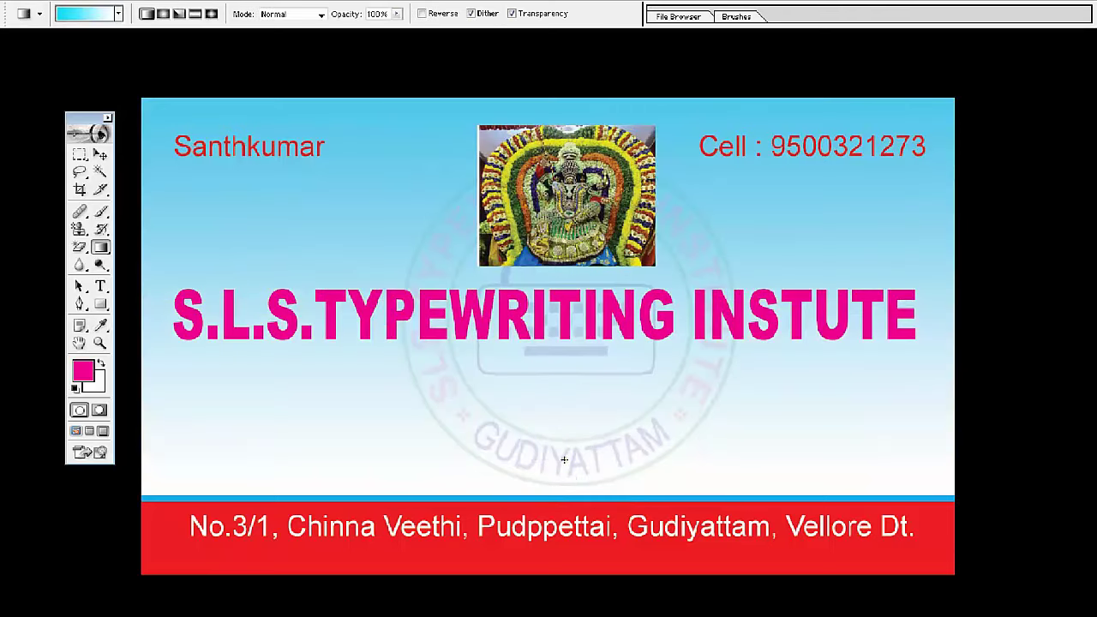
click(100, 154)
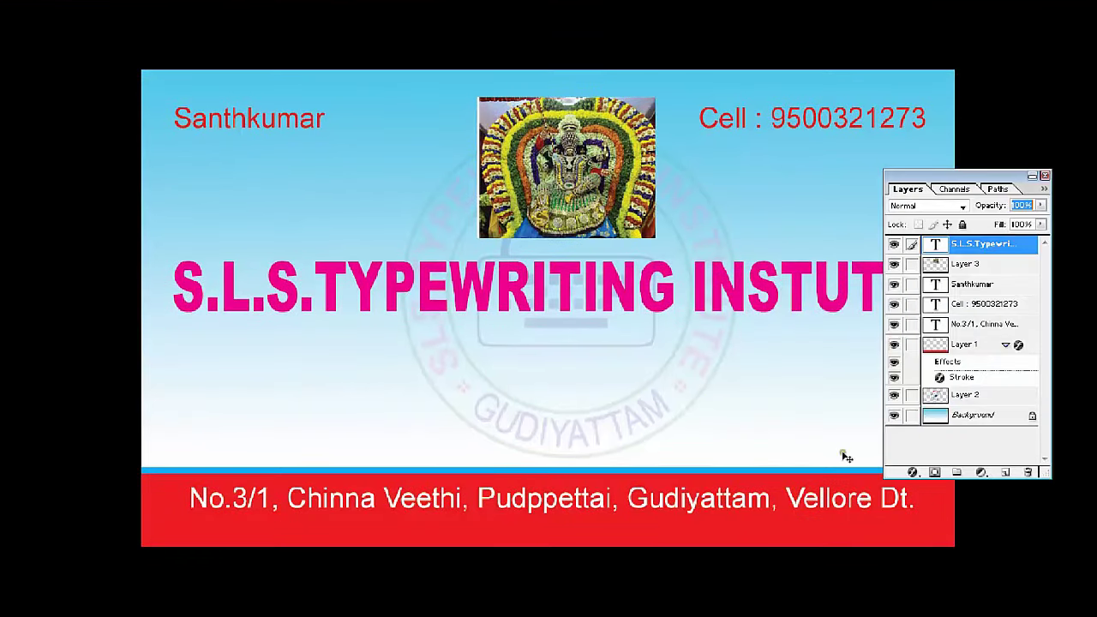
- Add a Stroke effect to the pink title and set its colour to white
click(914, 476)
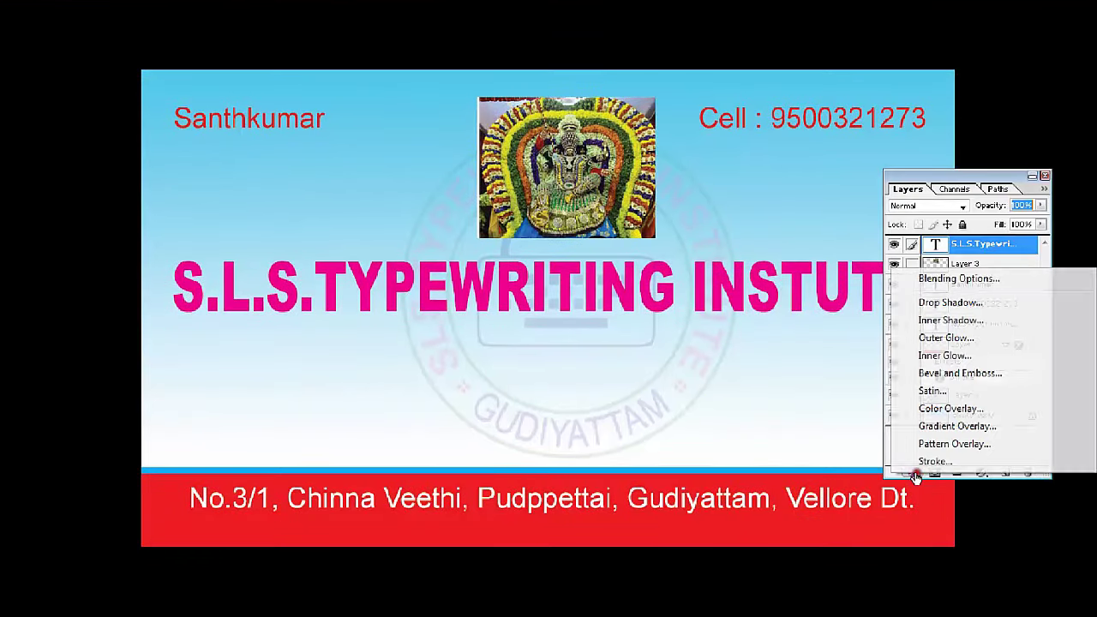
click(923, 455)
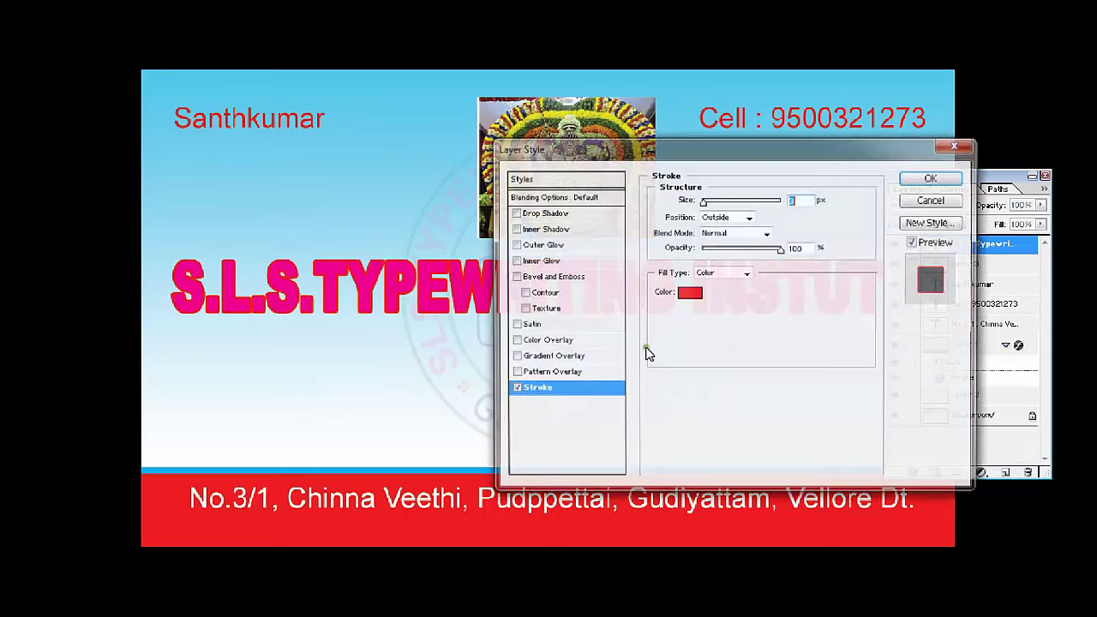
click(690, 294)
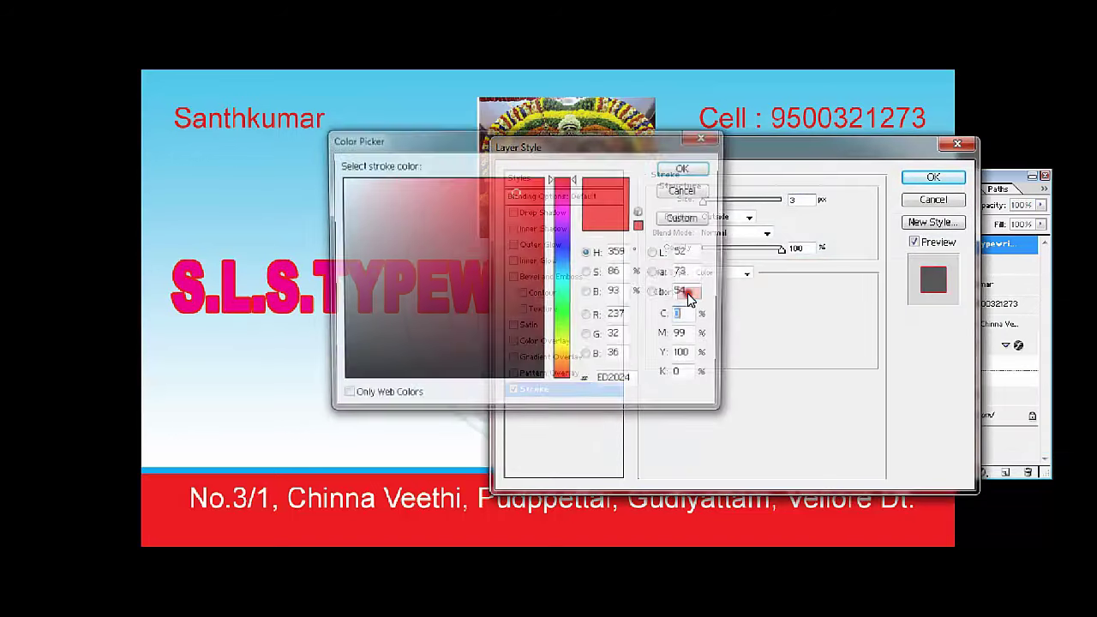
drag(480, 272, 356, 141)
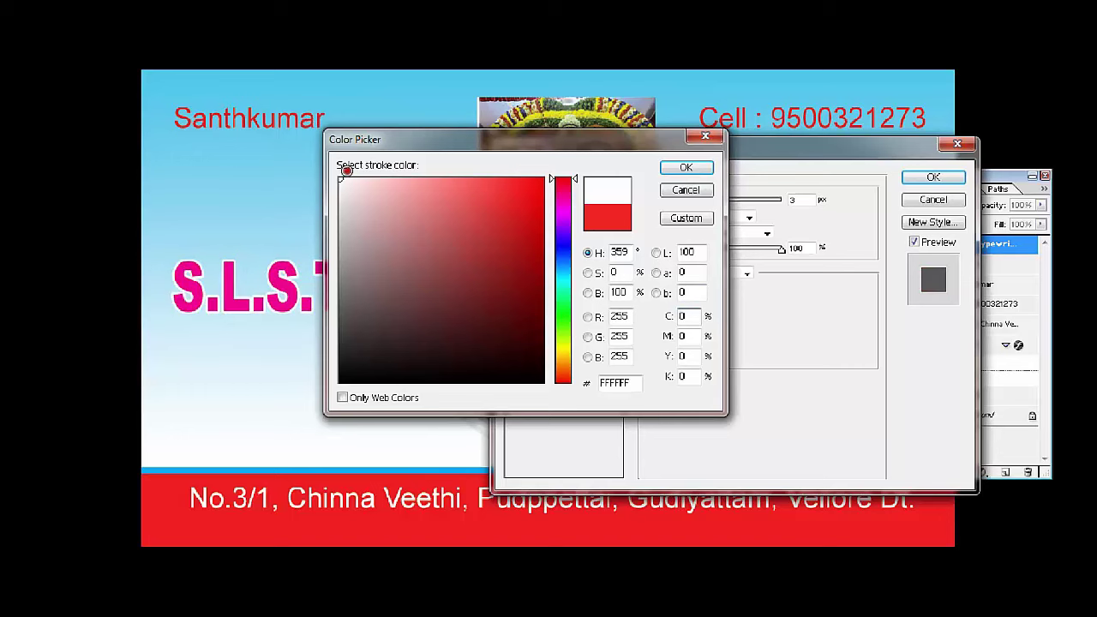
drag(473, 325, 335, 176)
click(685, 167)
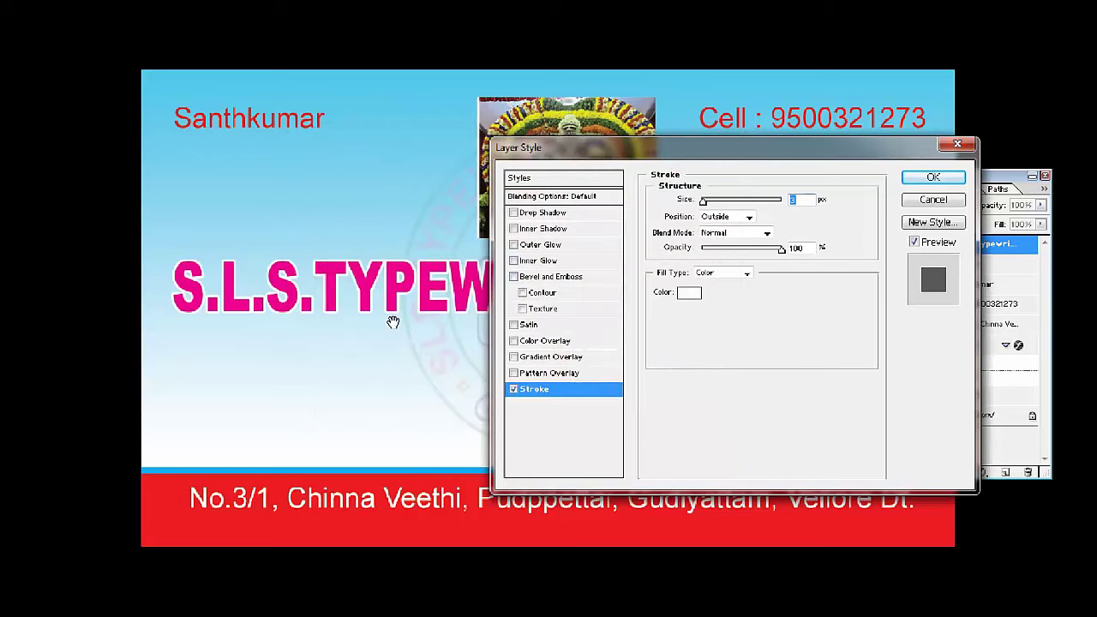
- Try a 7 px stroke size, reduce it again, and apply the white stroke
drag(606, 158, 553, 341)
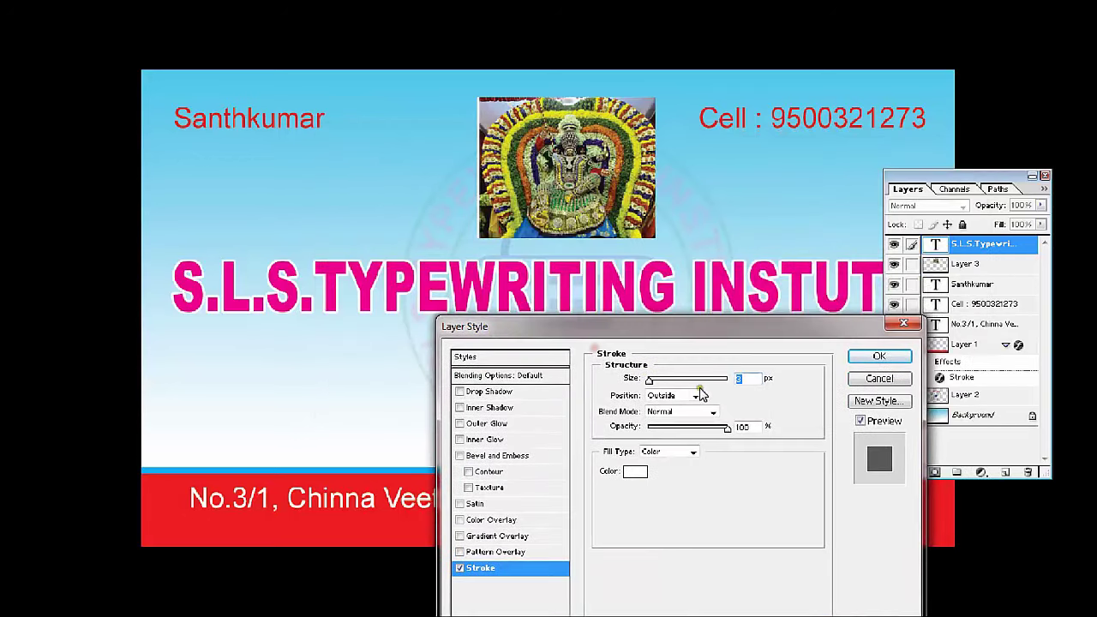
click(755, 381)
key(Up)
key(Up)
key(Up)
key(Up)
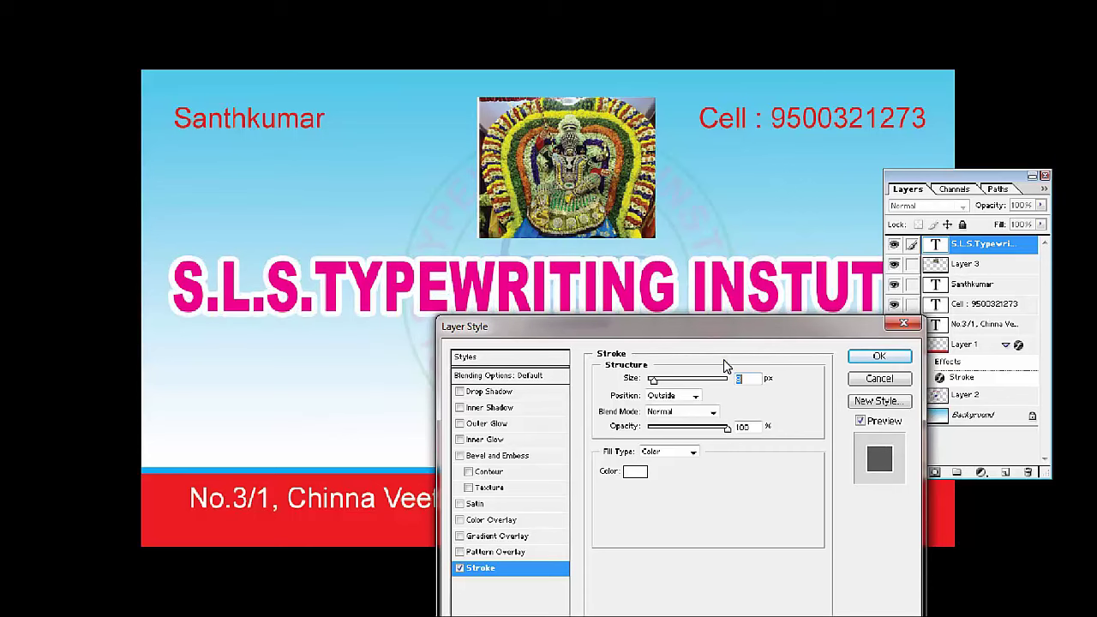
key(Down)
key(Down)
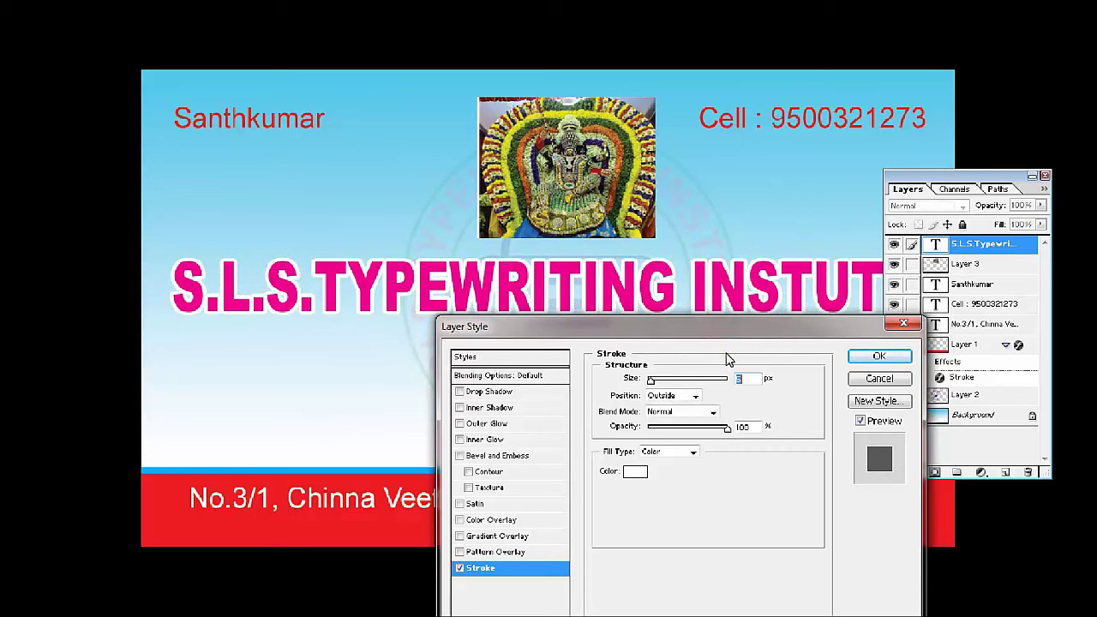
click(882, 356)
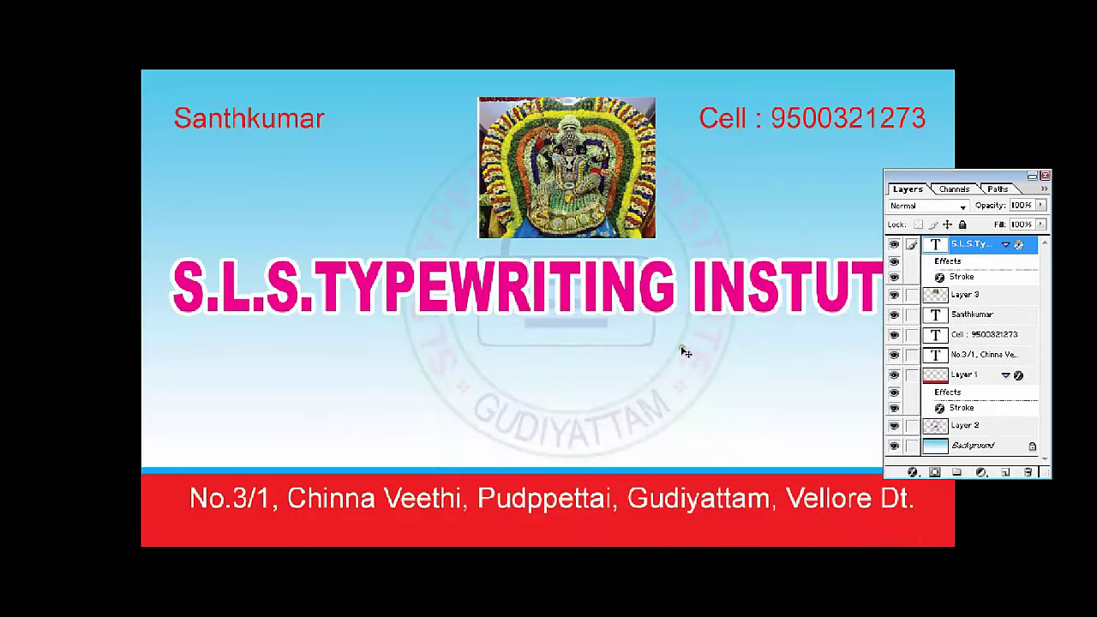
- Close the Layers palette and cycle the screen display modes with F
click(1045, 175)
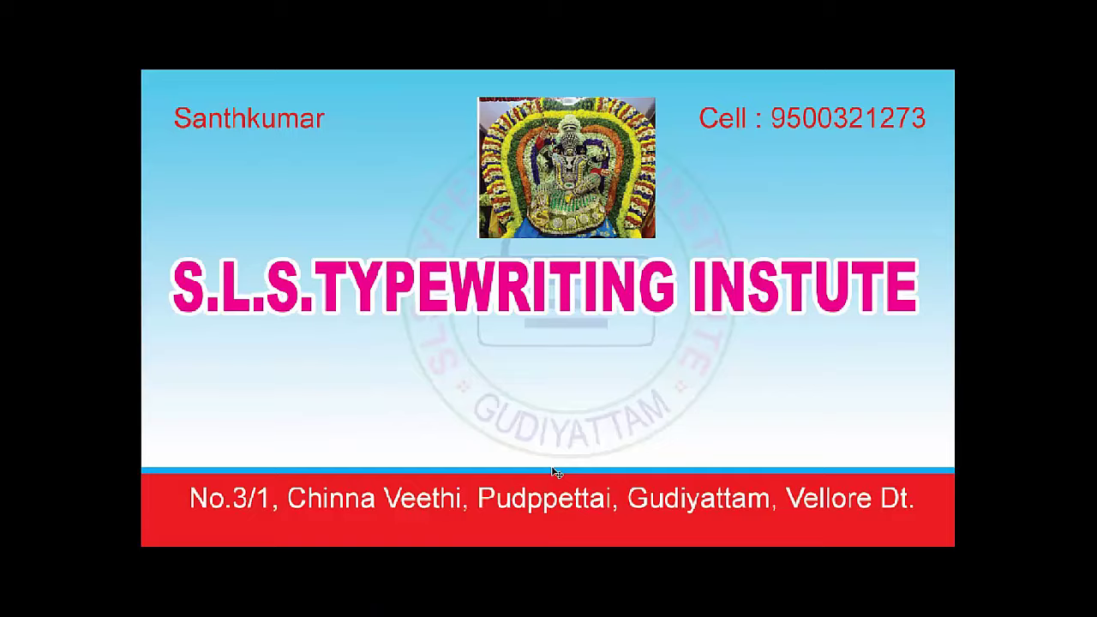
key(f)
key(f)
key(shift+f)
key(f)
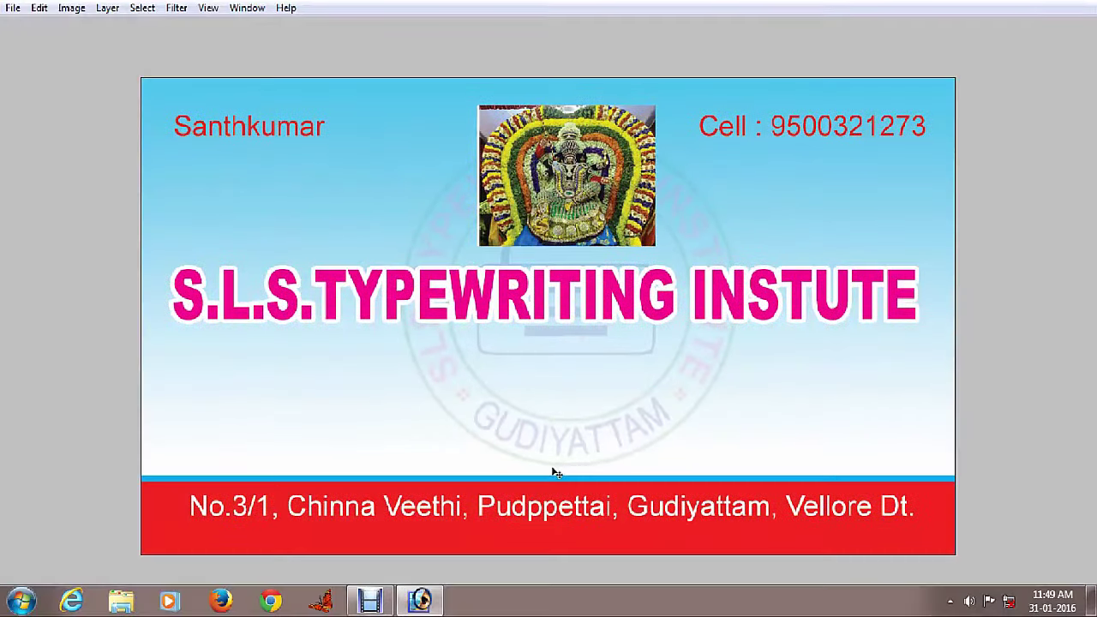
key(f)
key(f)
key(f)
key(Tab)
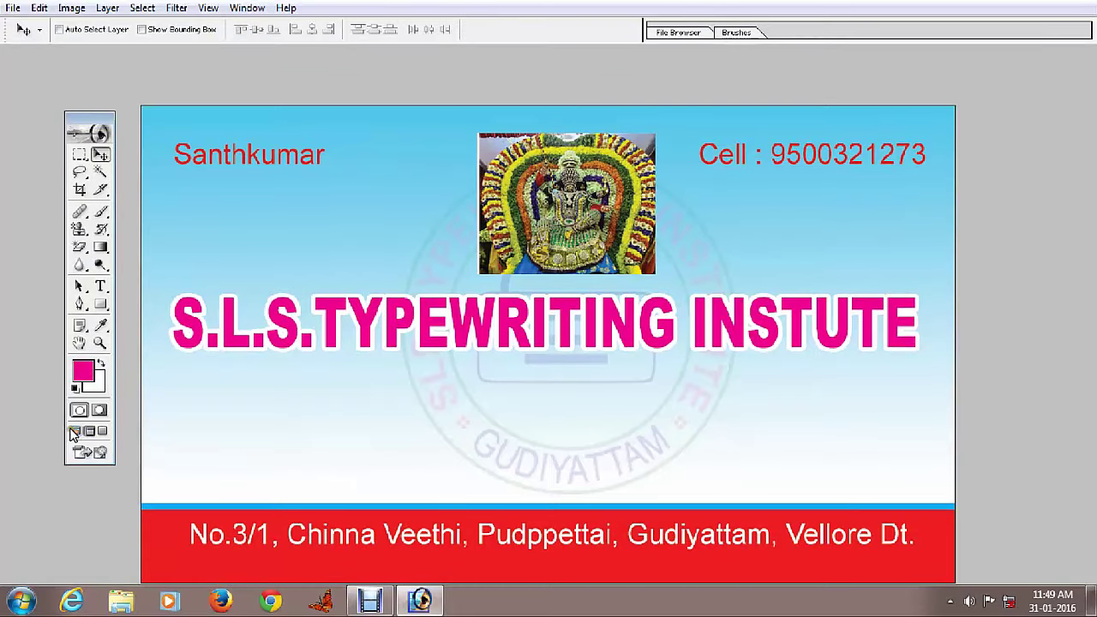
- Compare the toolbox screen modes, ending in Full Screen with Menu Bar
click(75, 432)
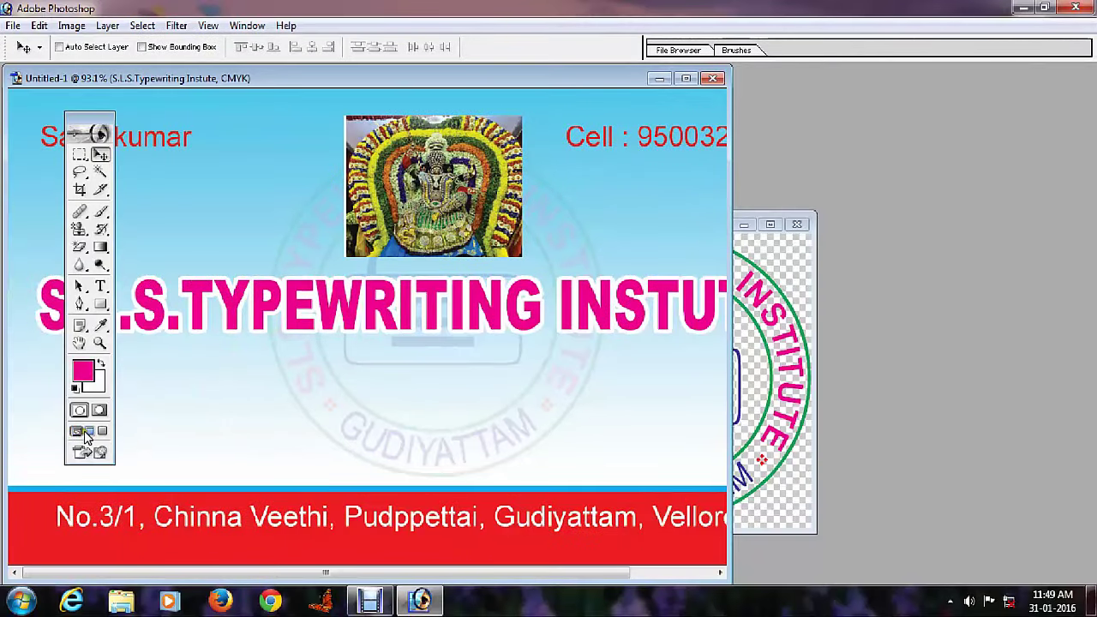
click(89, 432)
click(103, 432)
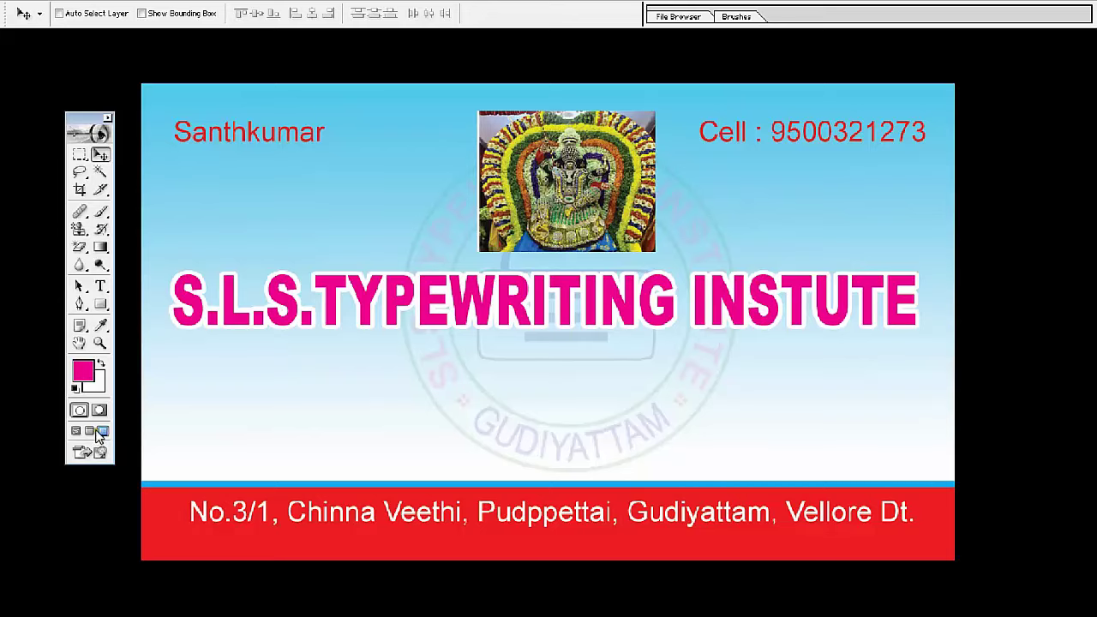
click(89, 432)
click(89, 432)
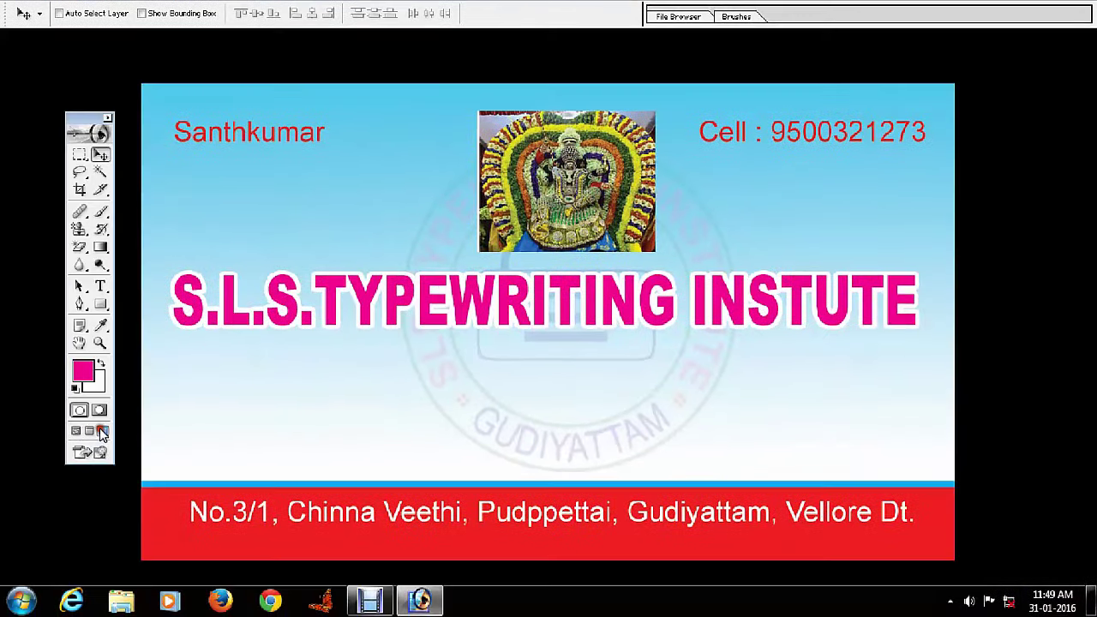
click(75, 432)
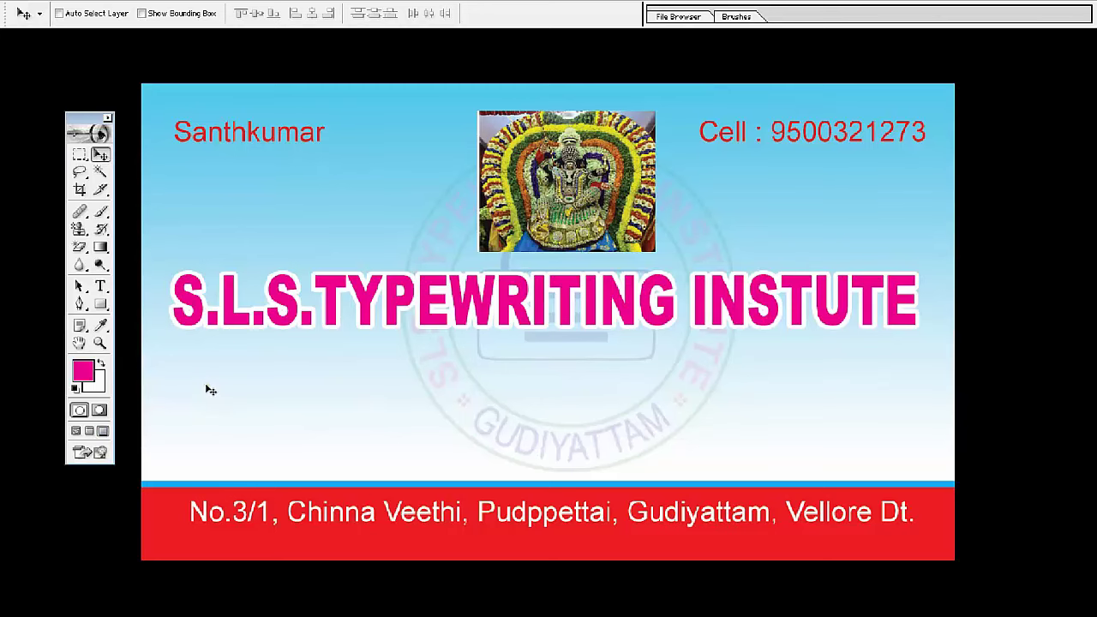
key(f)
key(f)
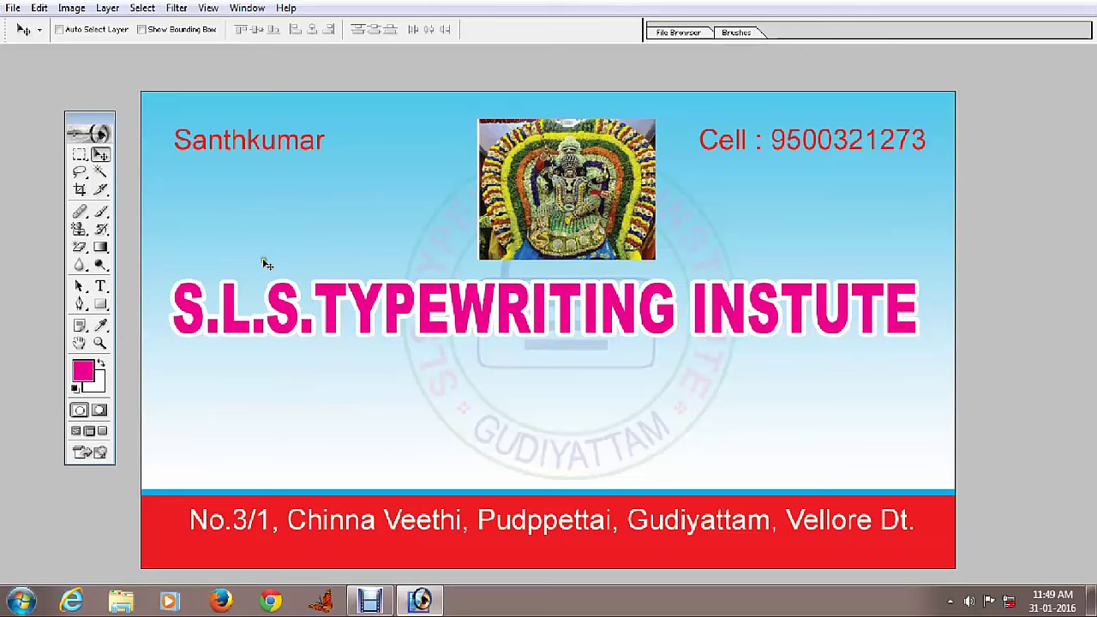
- Select the red name layer and give it a white Stroke layer style
right_click(254, 146)
click(351, 152)
key(F7)
click(912, 472)
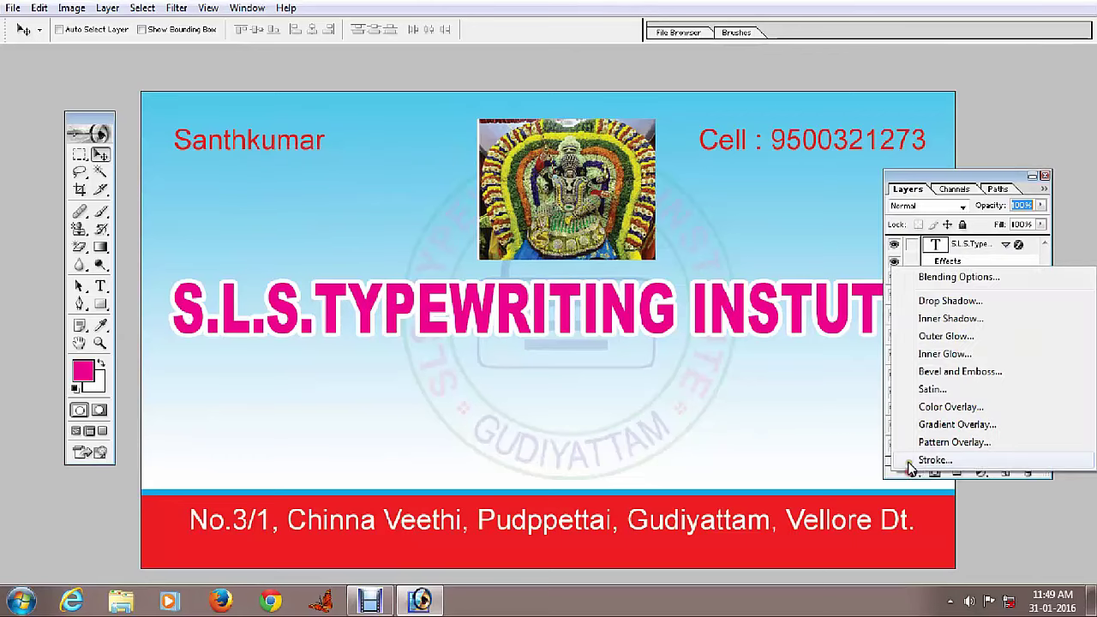
click(925, 458)
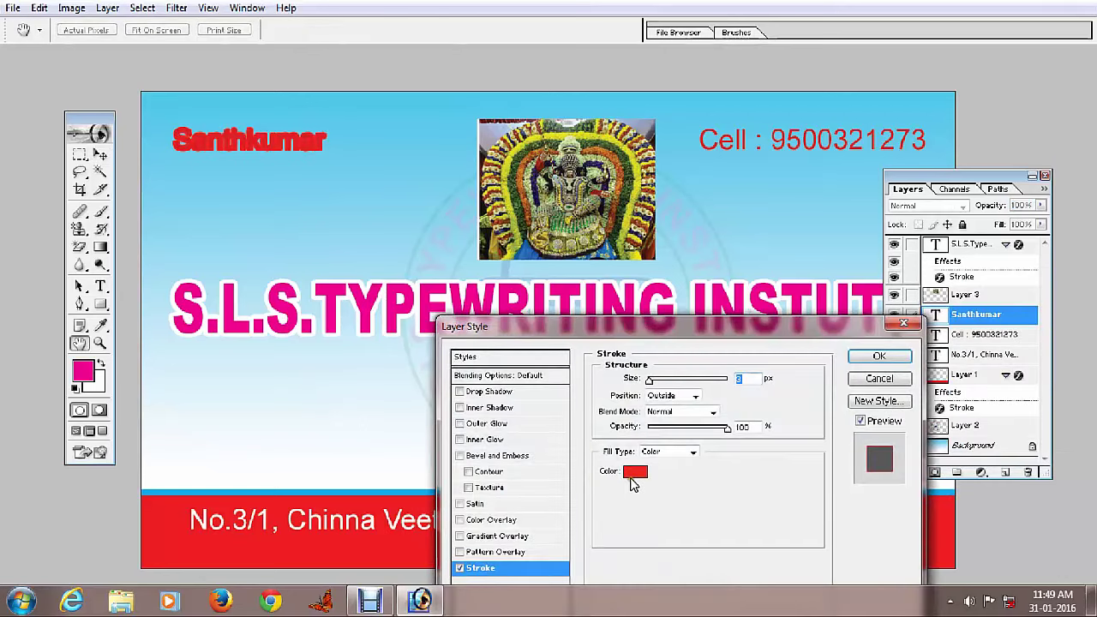
click(635, 471)
click(383, 230)
click(342, 179)
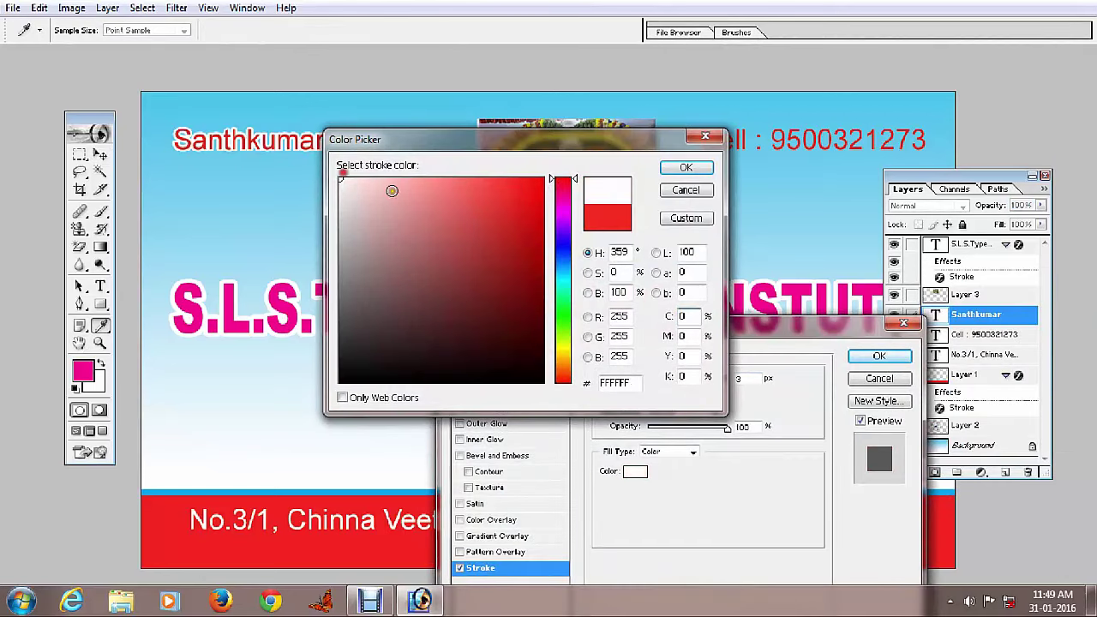
click(698, 168)
click(878, 355)
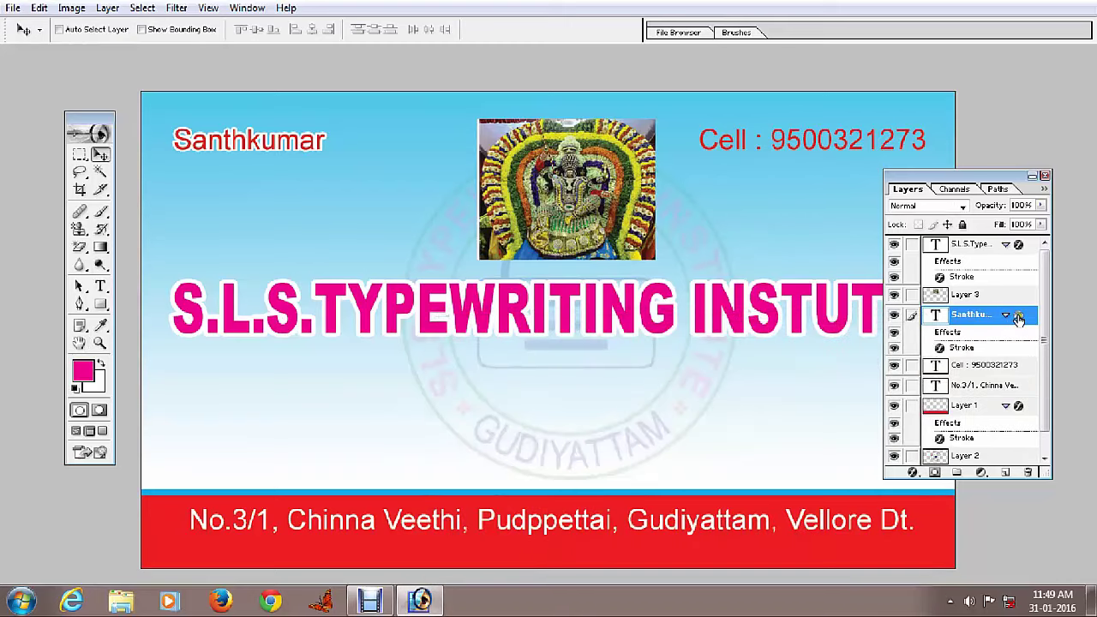
click(1006, 315)
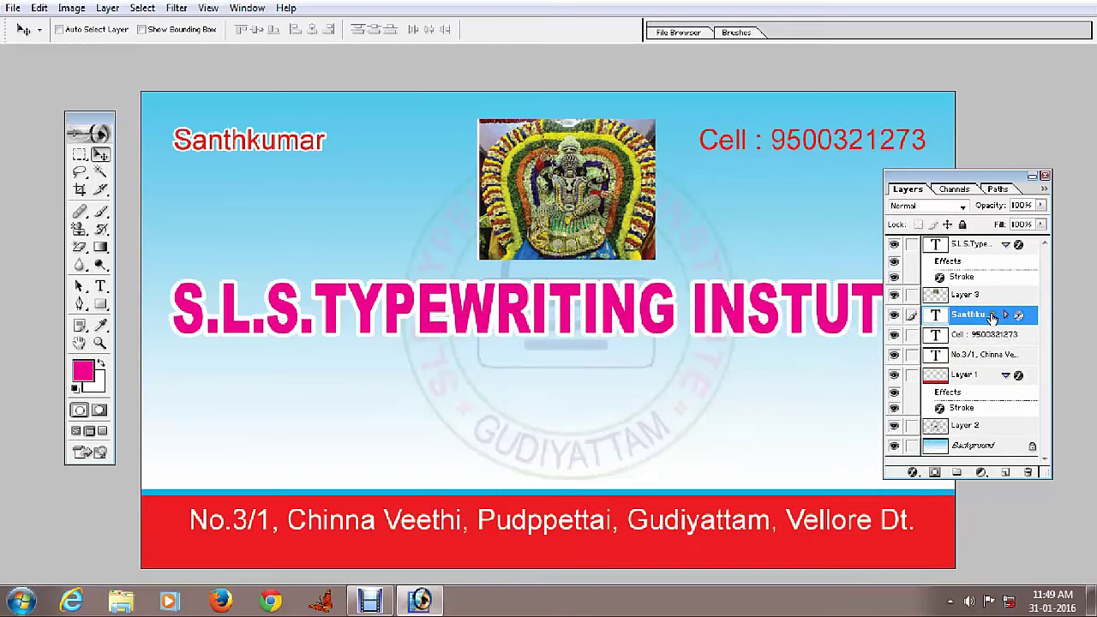
- Copy the name layer's white stroke style and paste it onto the Cell number layer
right_click(990, 315)
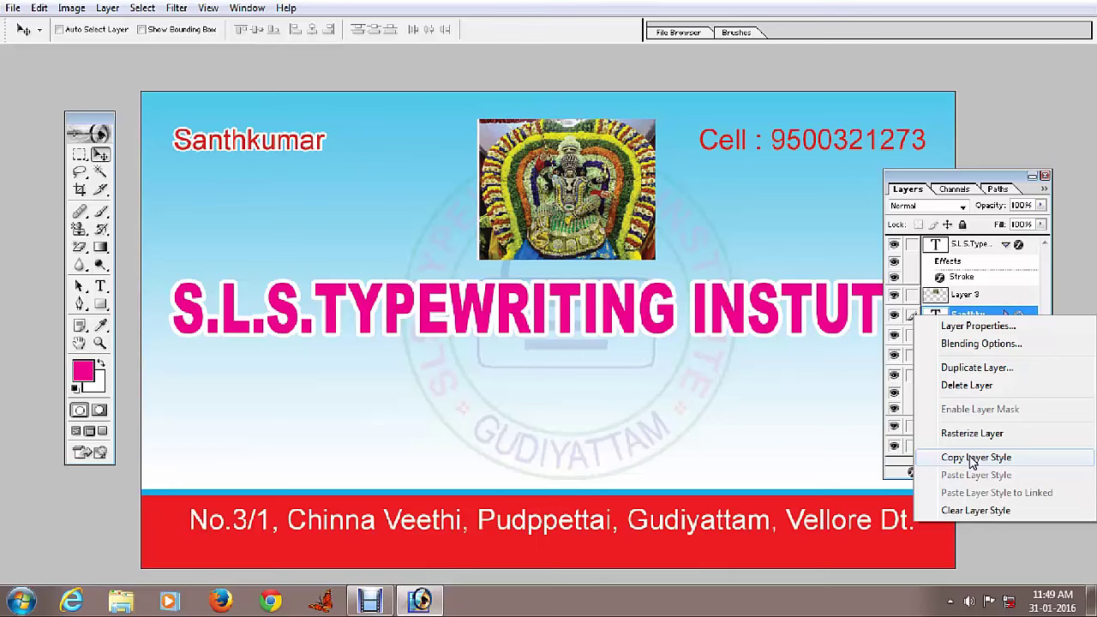
click(973, 459)
mouse_move(973, 445)
mouse_down()
mouse_move(795, 144)
mouse_move(1041, 167)
mouse_up()
click(931, 341)
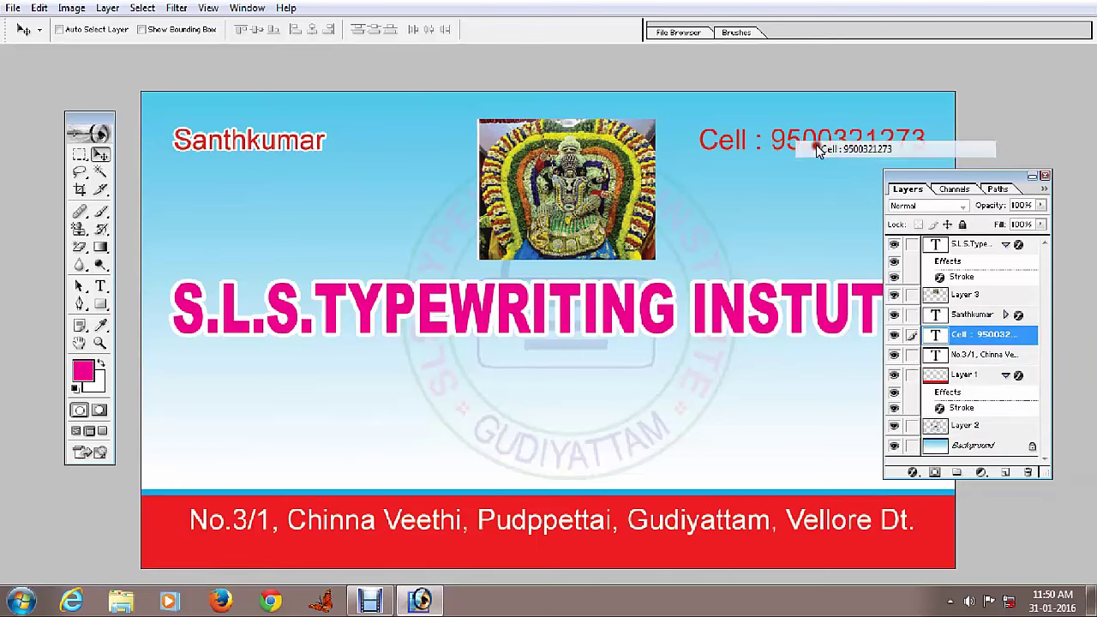
right_click(955, 333)
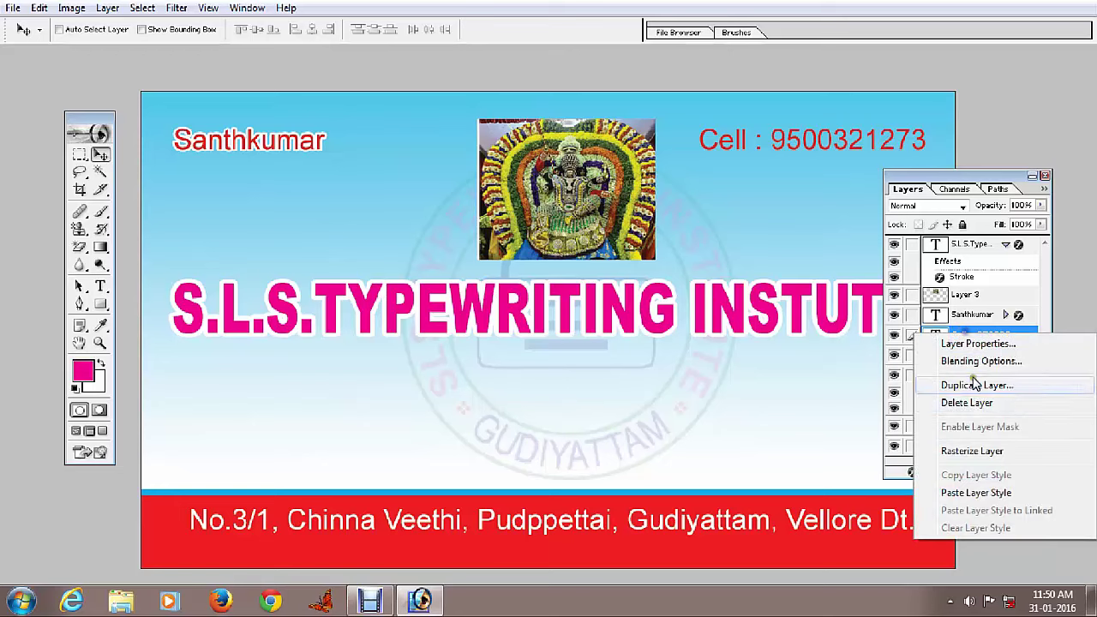
click(979, 493)
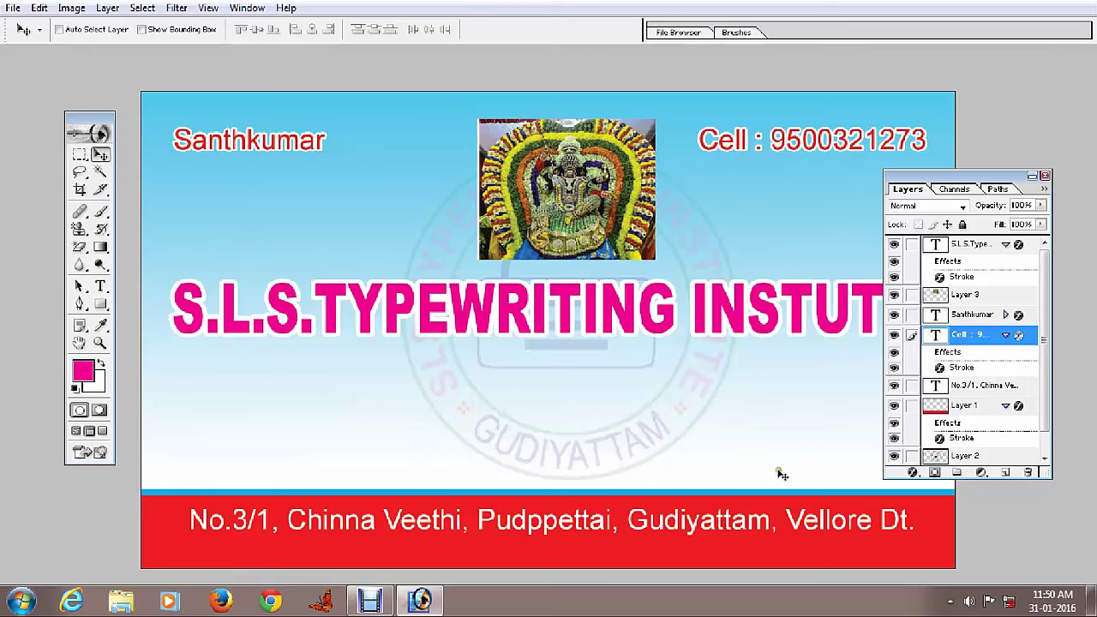
click(911, 472)
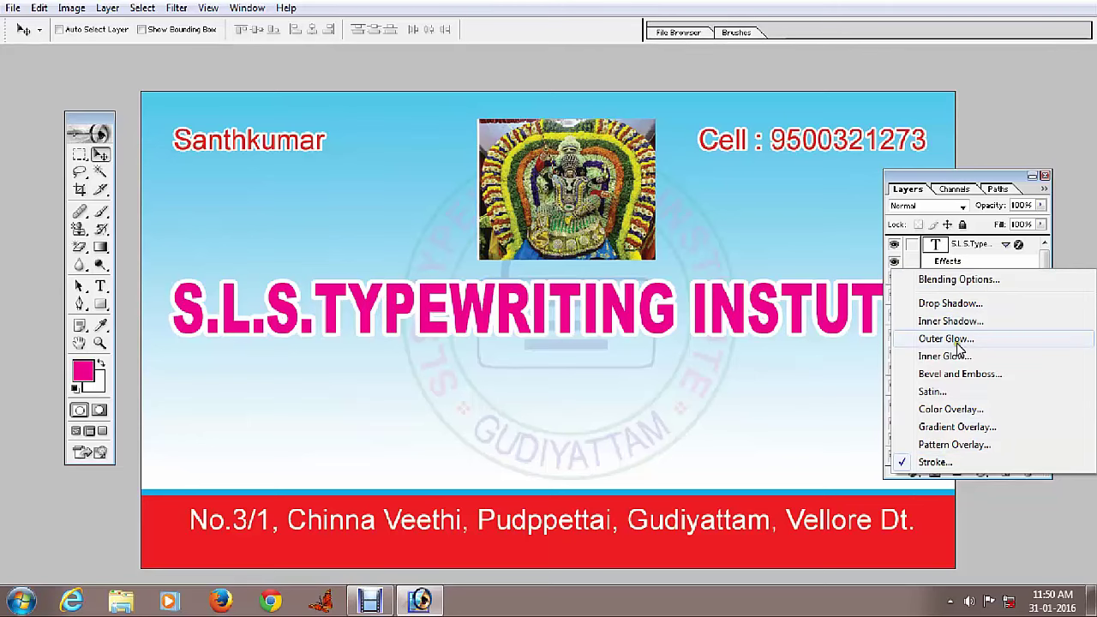
click(177, 10)
mouse_move(107, 8)
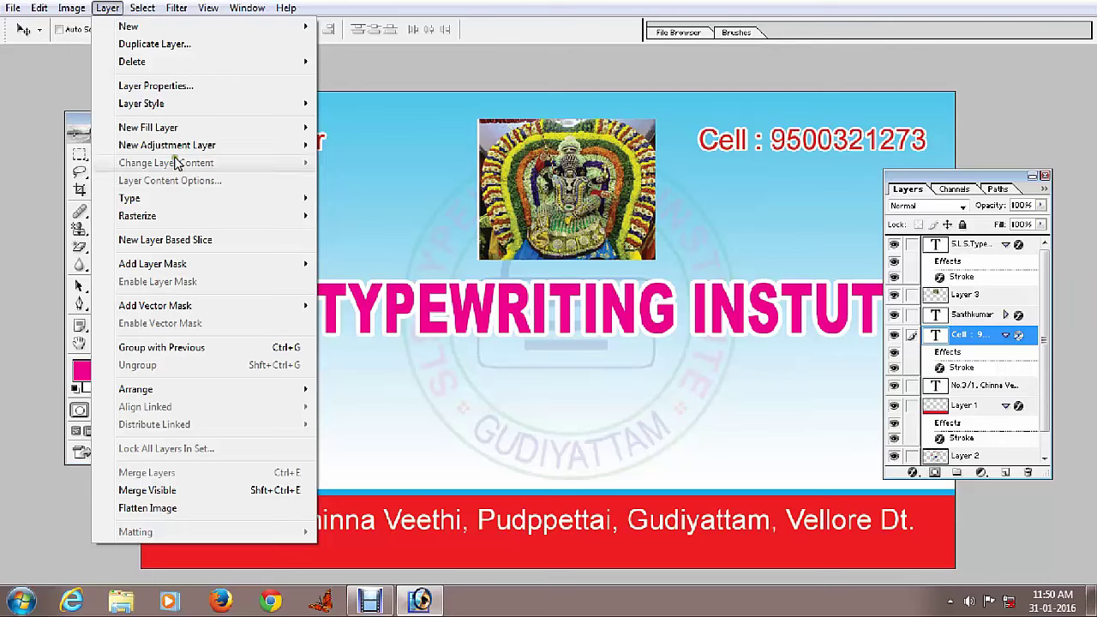
mouse_move(141, 103)
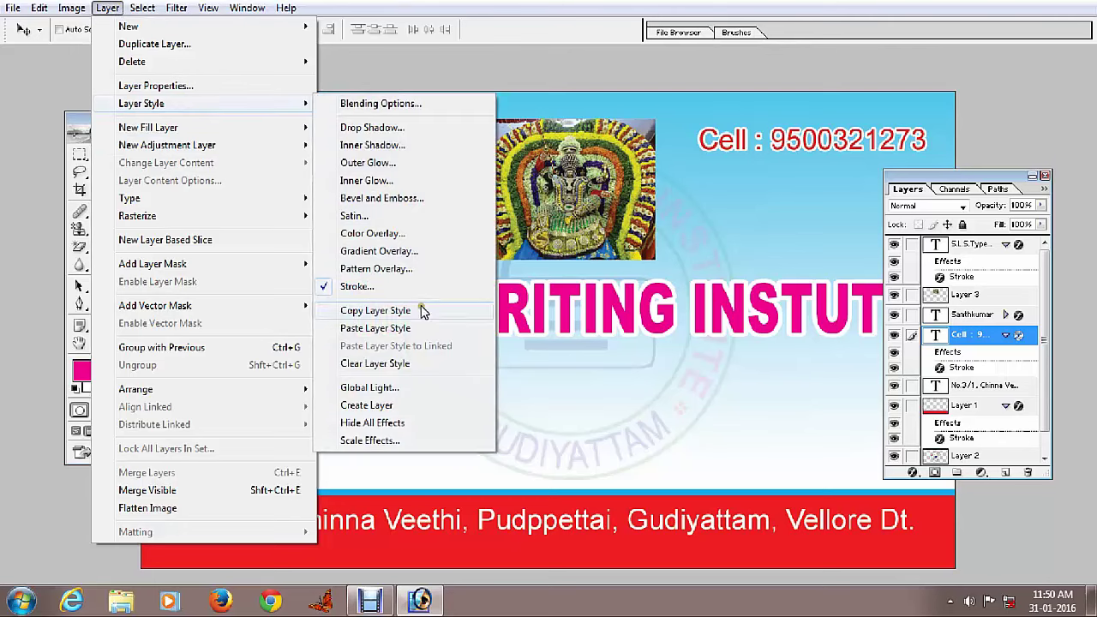
click(912, 474)
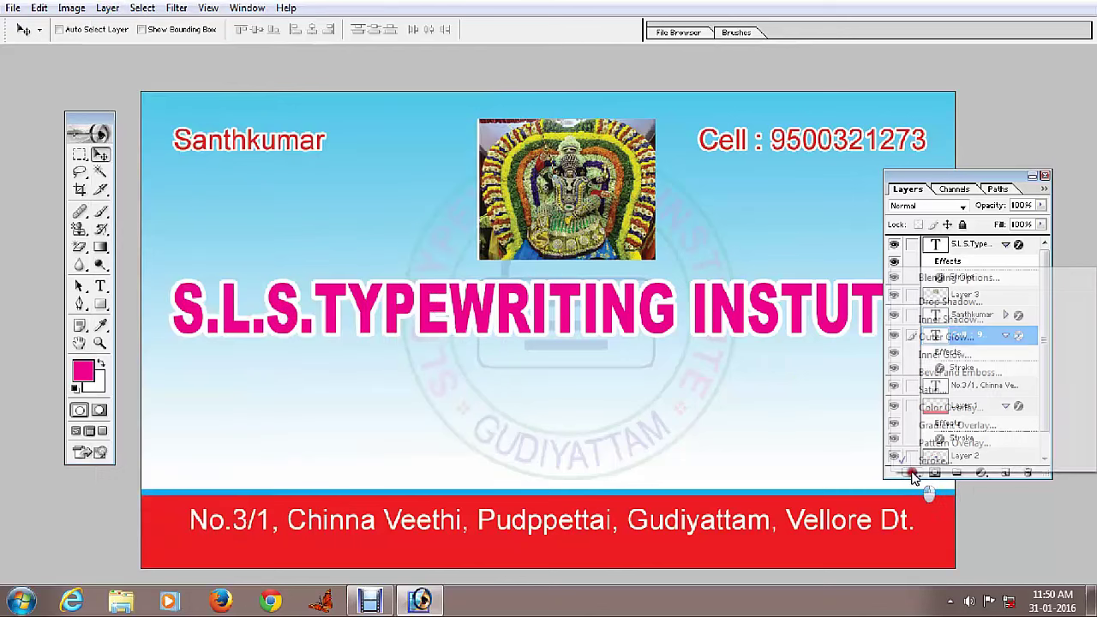
click(552, 367)
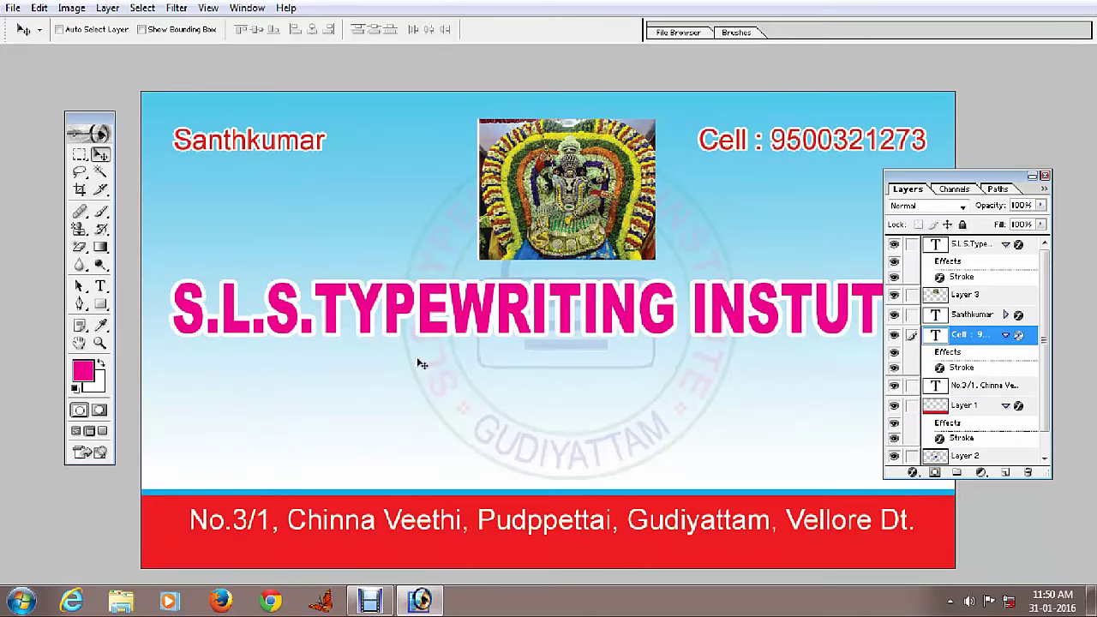